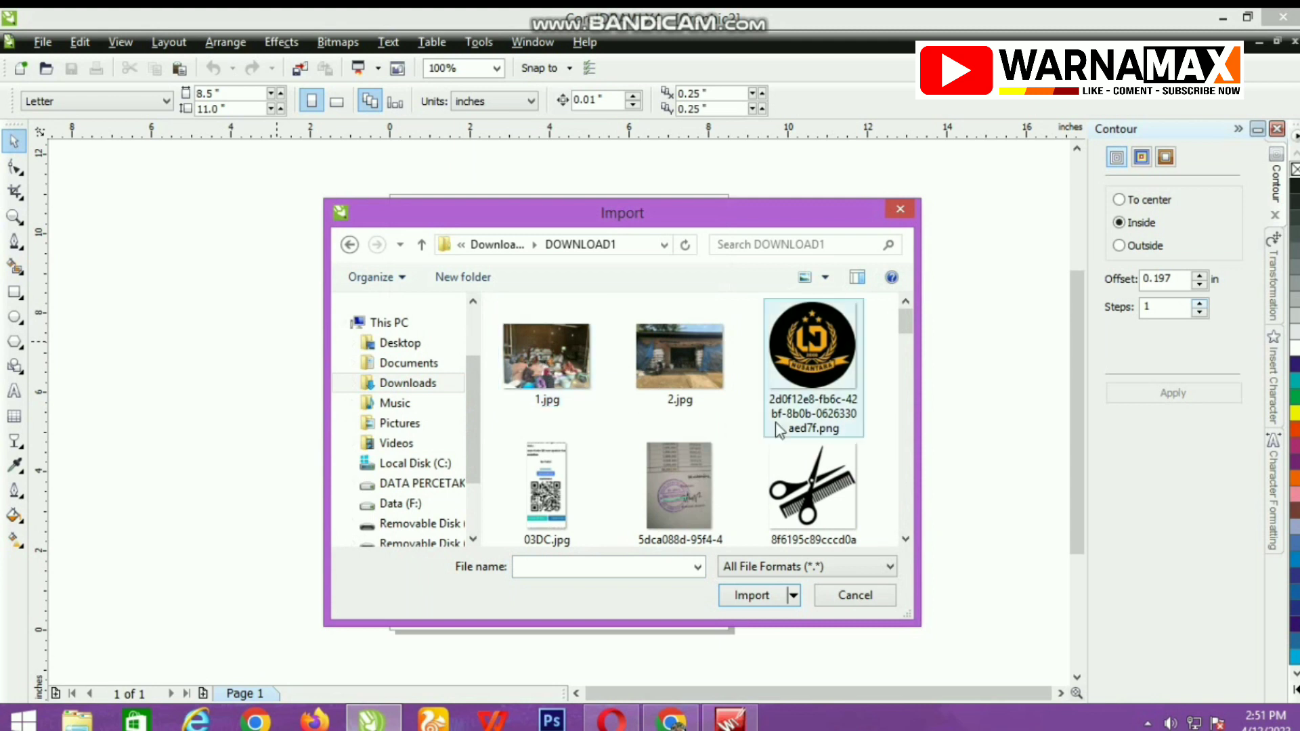
# Import kaos-reuni-13.jpg at its original size and move it so the gray logo panel lies over the page.
pyautogui.moveTo(910, 327); pyautogui.dragTo(925, 473)
pyautogui.click(706, 416)
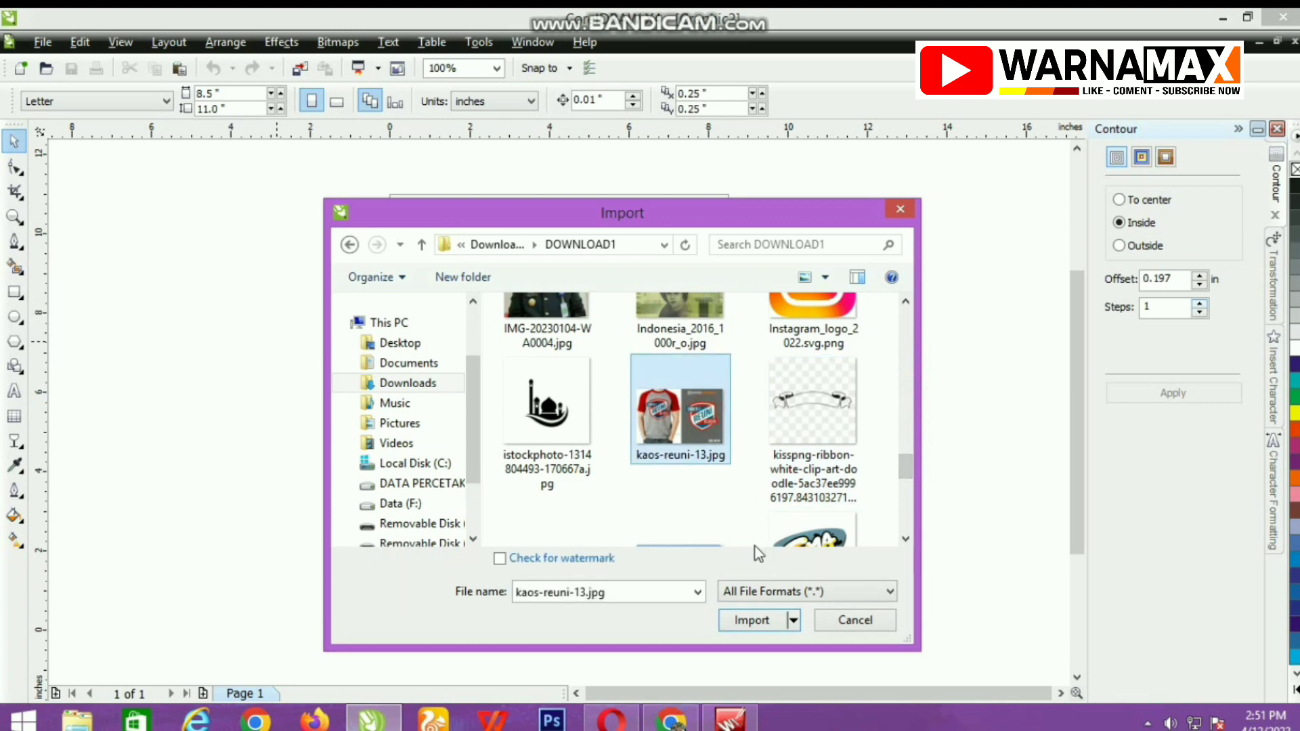
pyautogui.click(757, 618)
pyautogui.click(392, 211)
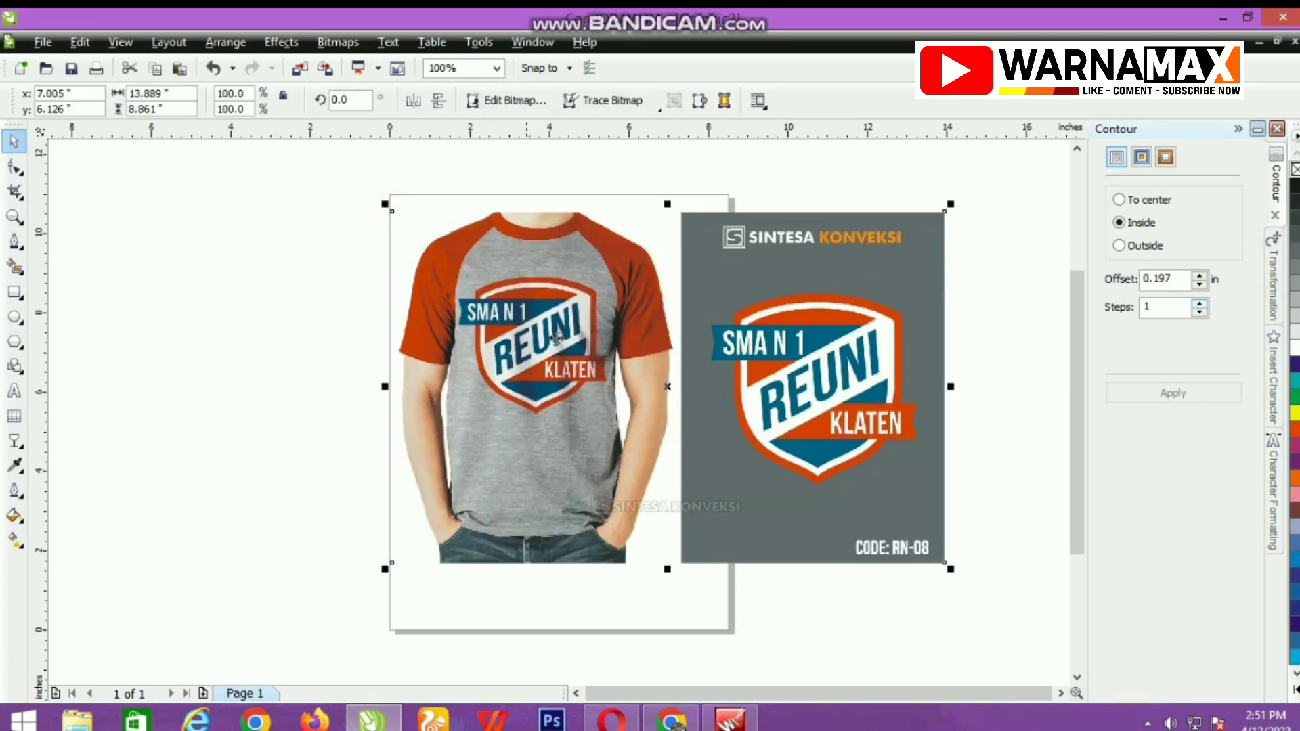
pyautogui.moveTo(605, 361); pyautogui.dragTo(357, 349)
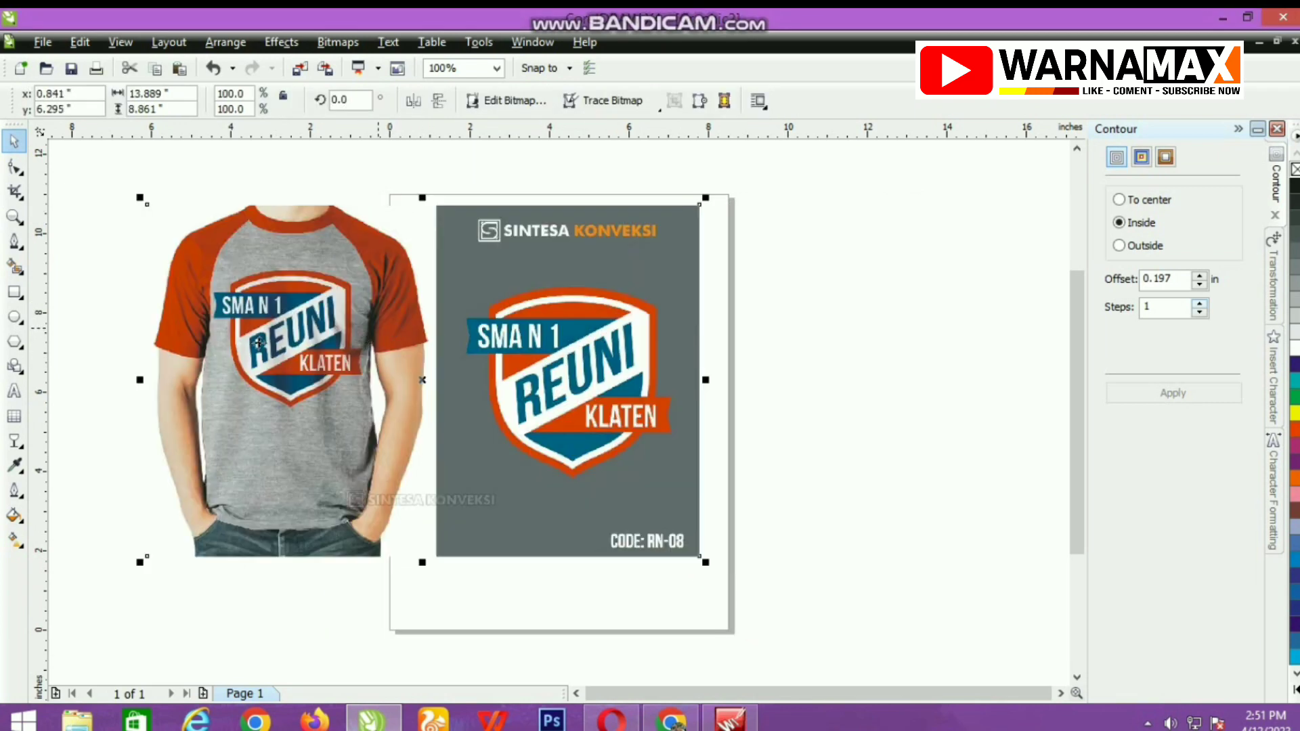
# Draw a rectangle about 5.97 by 5.35 inches around the shield logo on the gray panel.
pyautogui.click(14, 292)
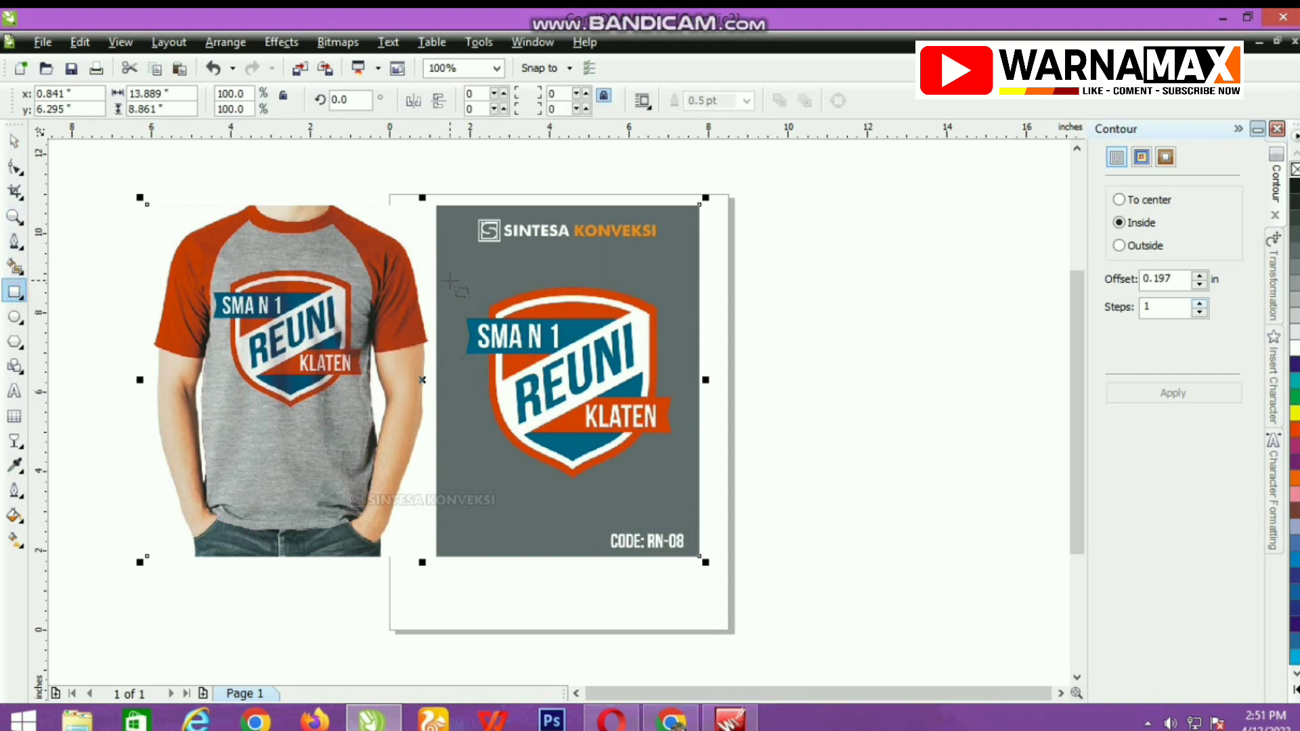
pyautogui.moveTo(450, 280); pyautogui.dragTo(688, 493)
pyautogui.click(14, 141)
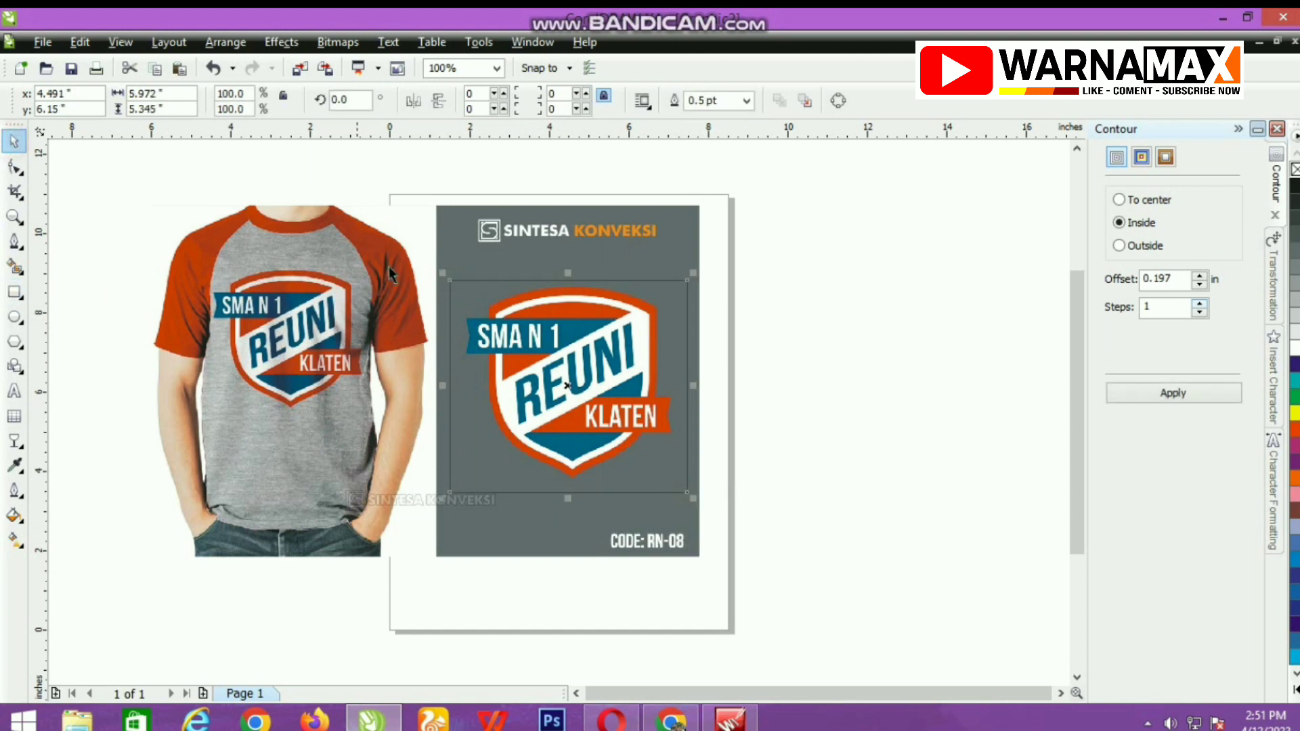
# Intersect the T-shirt image with the rectangle and delete the leftover originals, keeping only the cropped shield logo.
pyautogui.keyDown('shift'); pyautogui.click(447, 245); pyautogui.keyUp('shift')
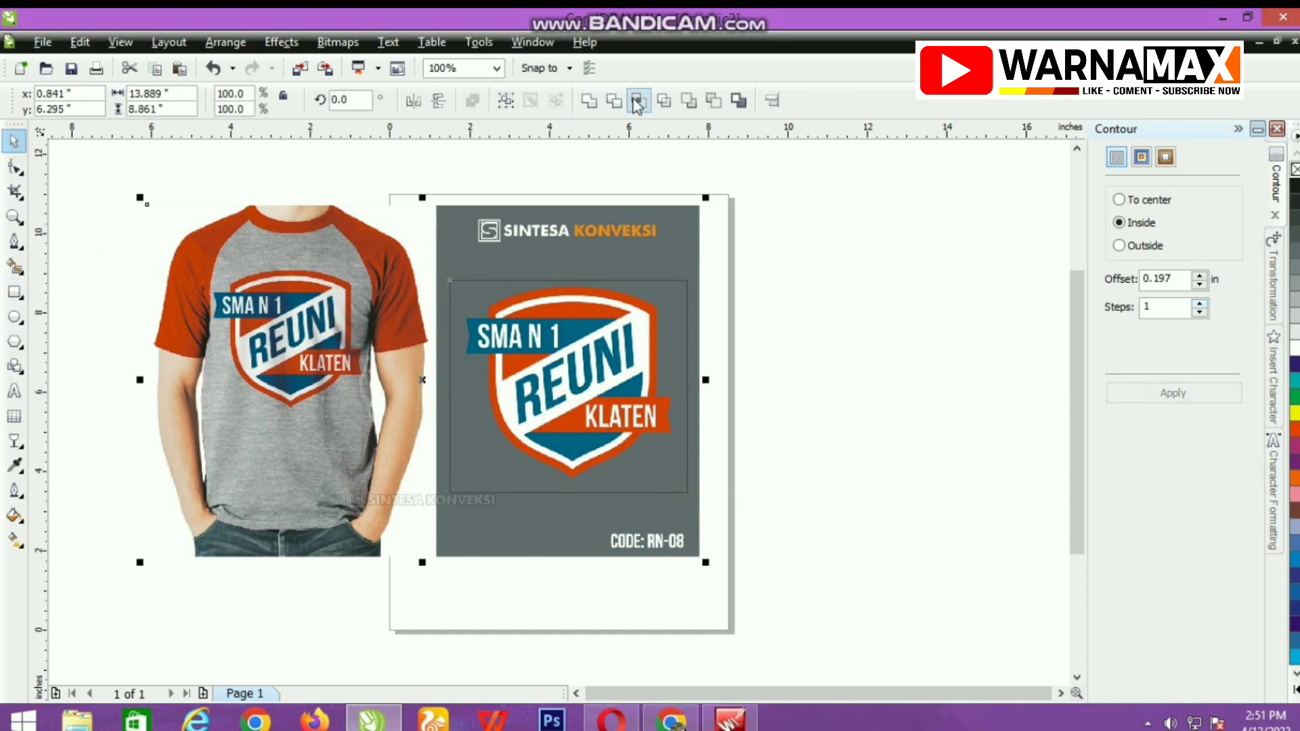
pyautogui.click(637, 102)
pyautogui.press('Delete')
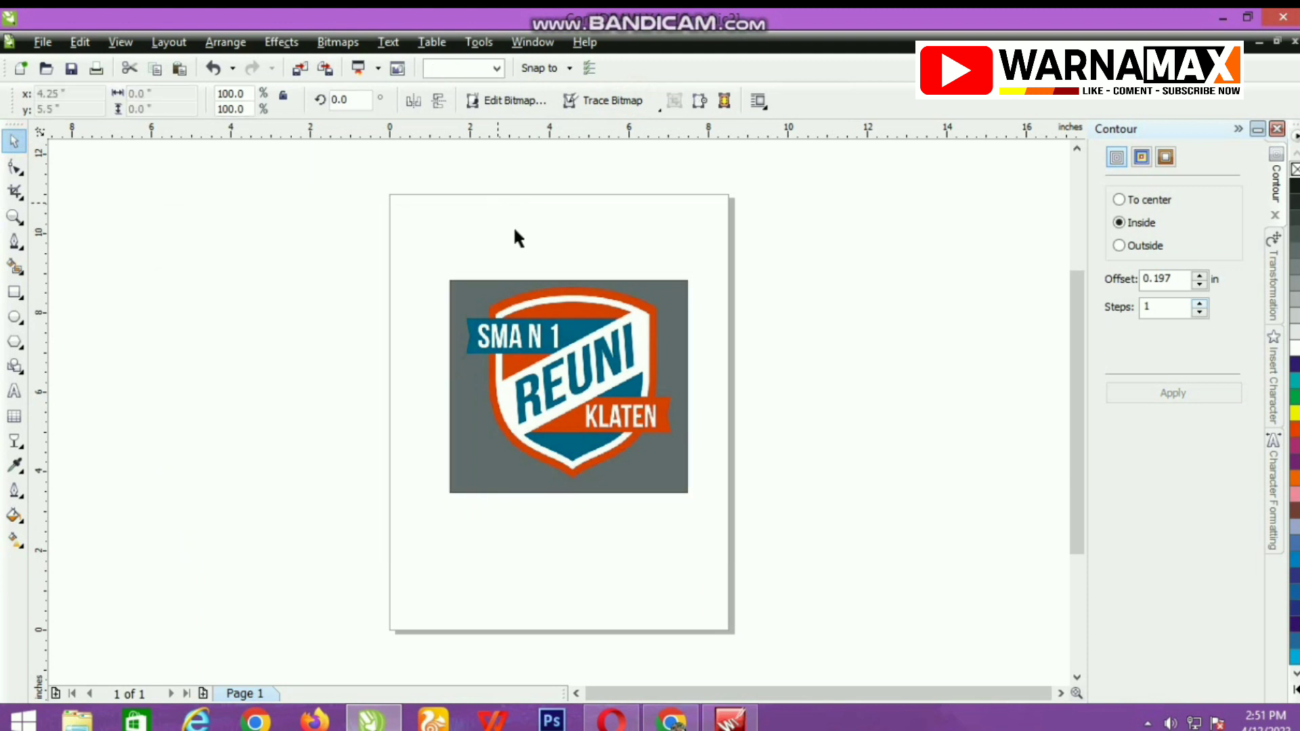
pyautogui.click(515, 230)
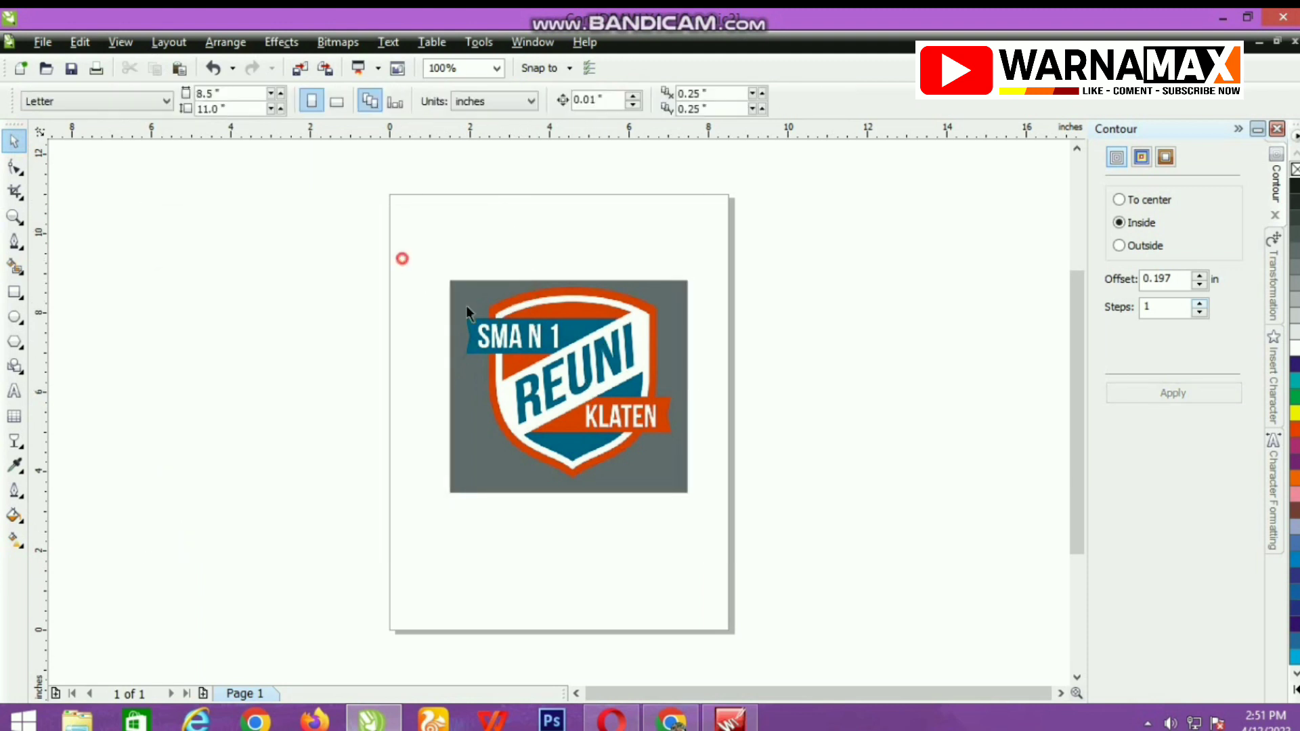
# Set the document's drawing units to centimeters.
pyautogui.moveTo(465, 306); pyautogui.dragTo(765, 551)
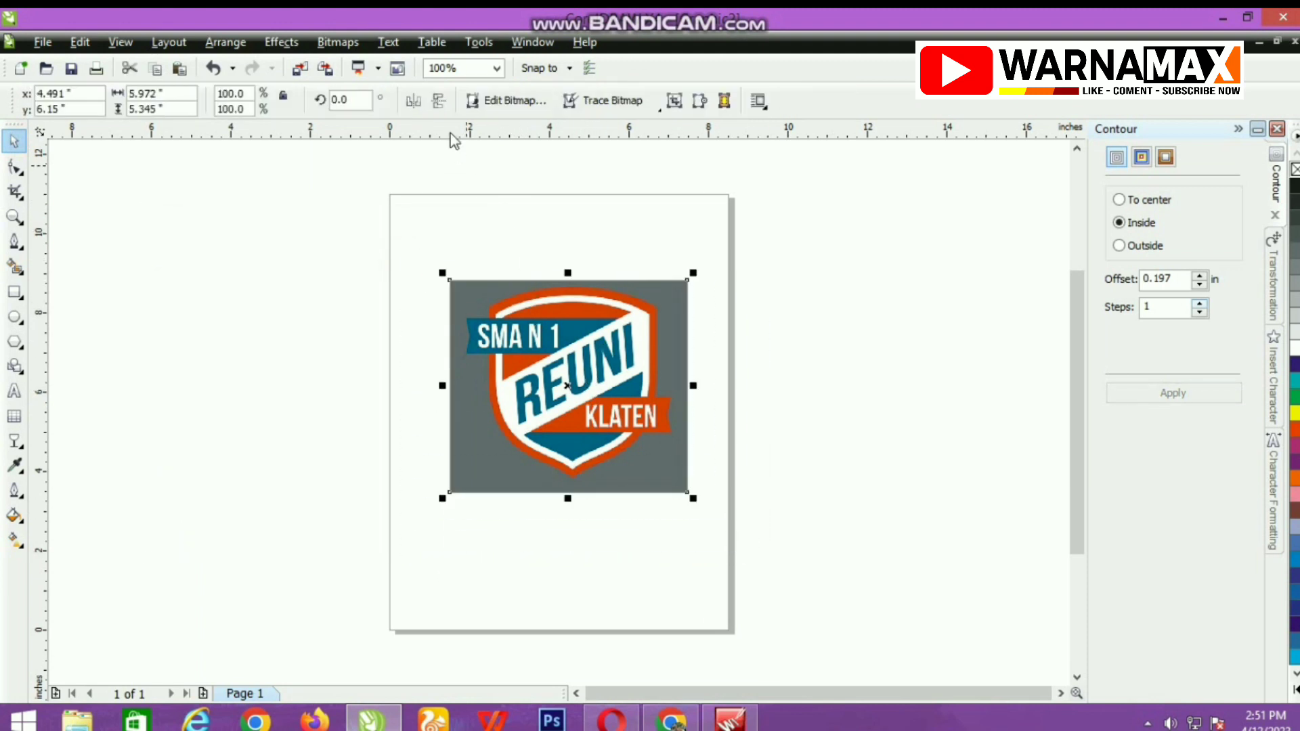
pyautogui.click(497, 68)
pyautogui.click(482, 99)
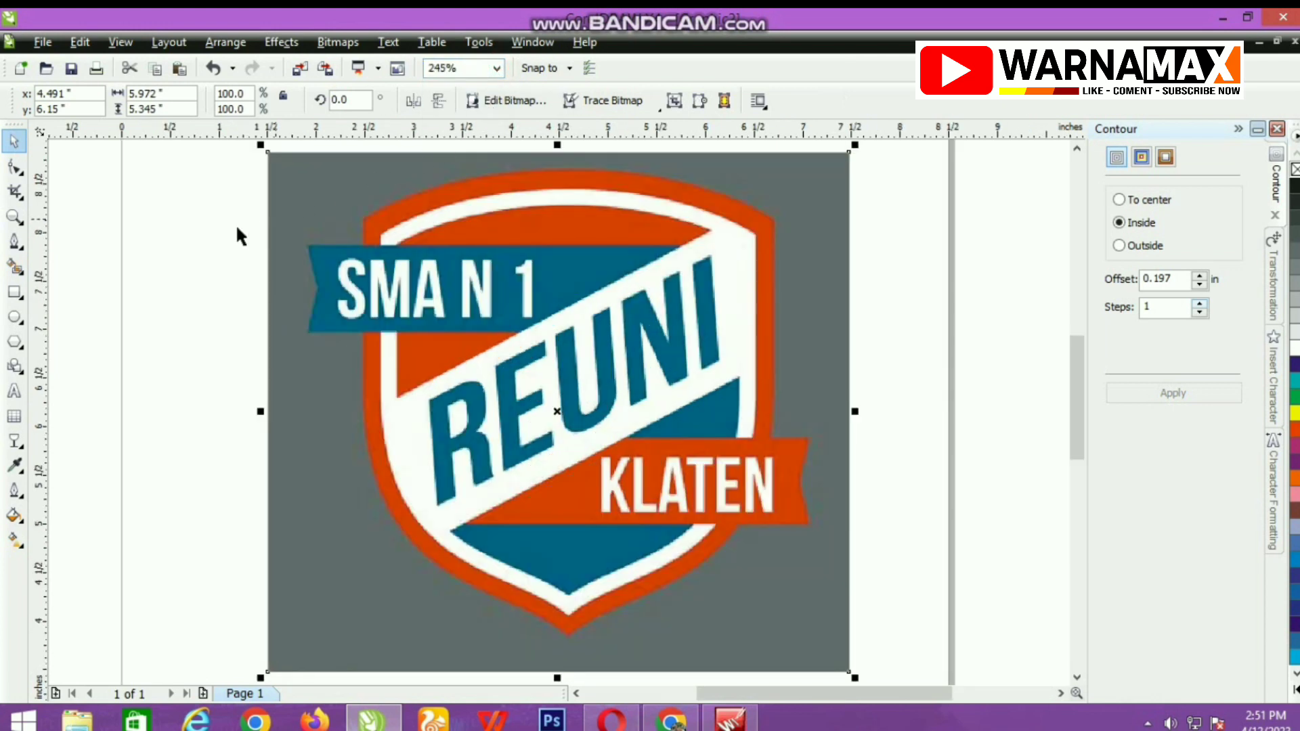
pyautogui.click(222, 232)
pyautogui.click(489, 101)
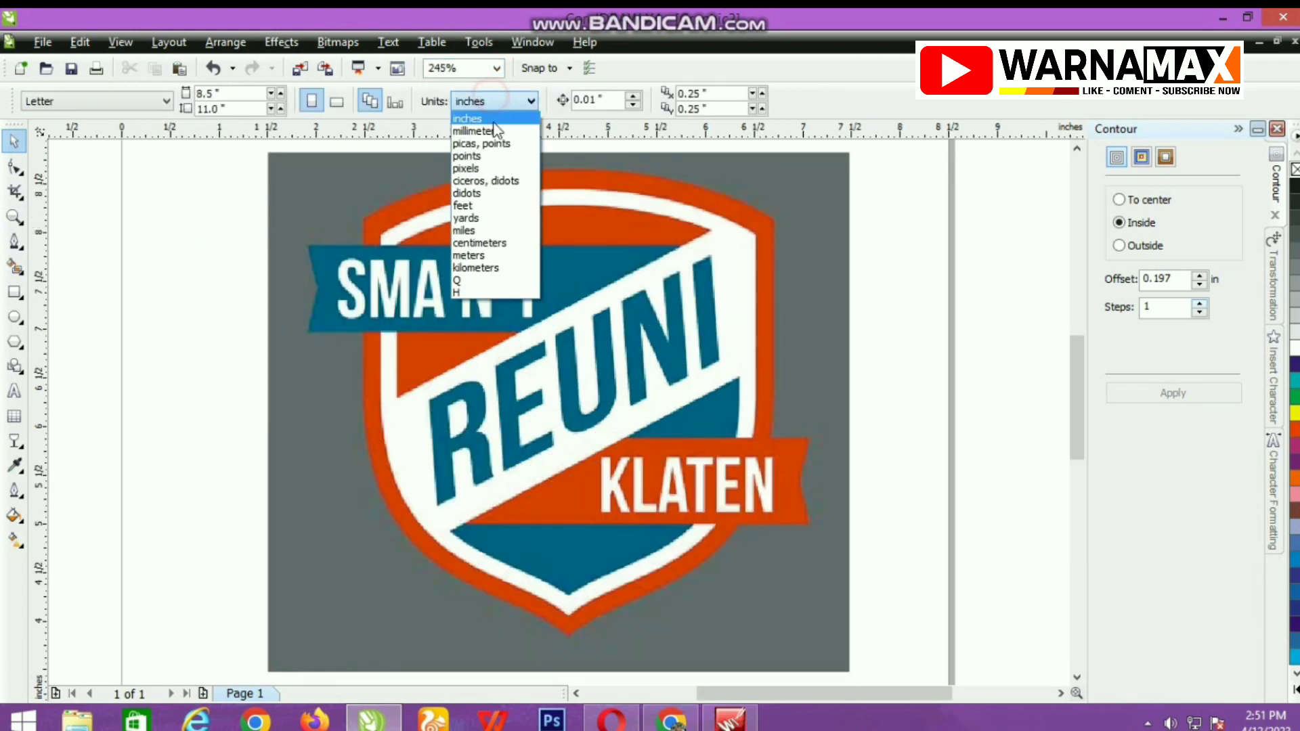
pyautogui.click(495, 243)
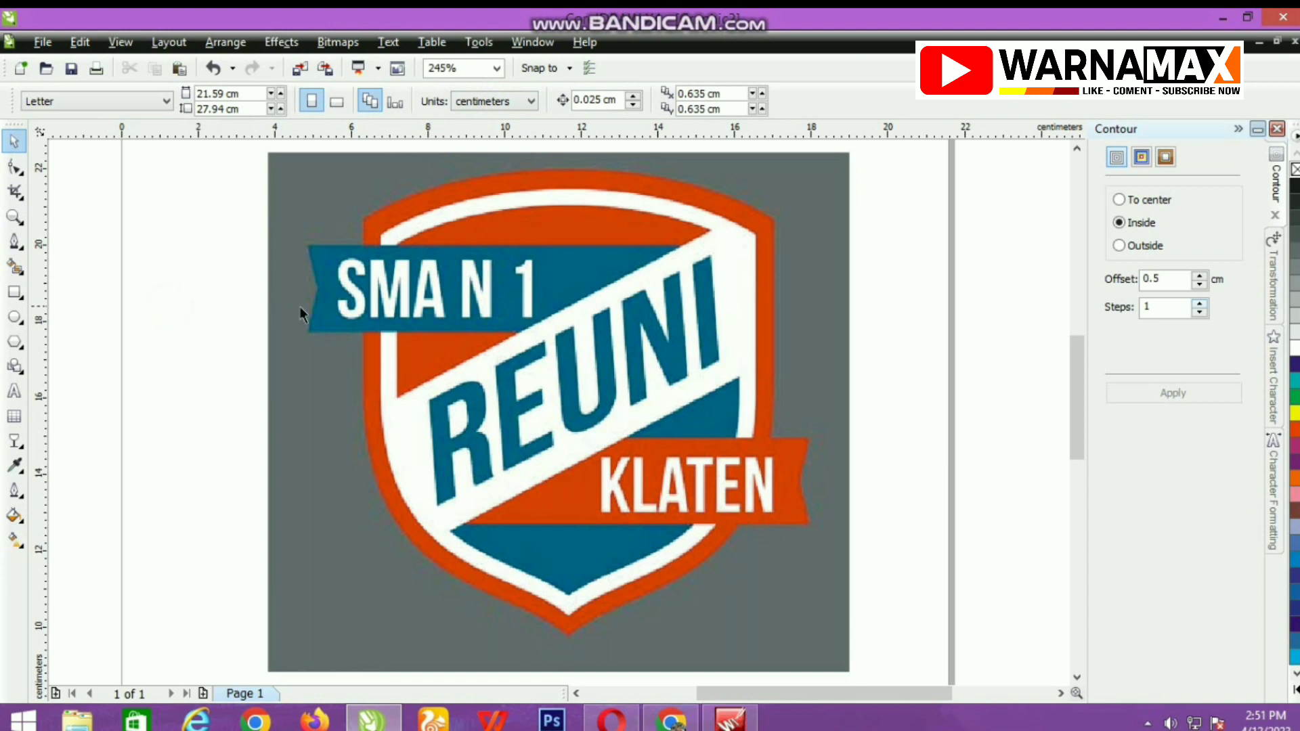
# Draw a rectangle about 5.3 by 12.2 cm over the shield's left half, spanning from its top edge to its bottom tip.
pyautogui.click(14, 241)
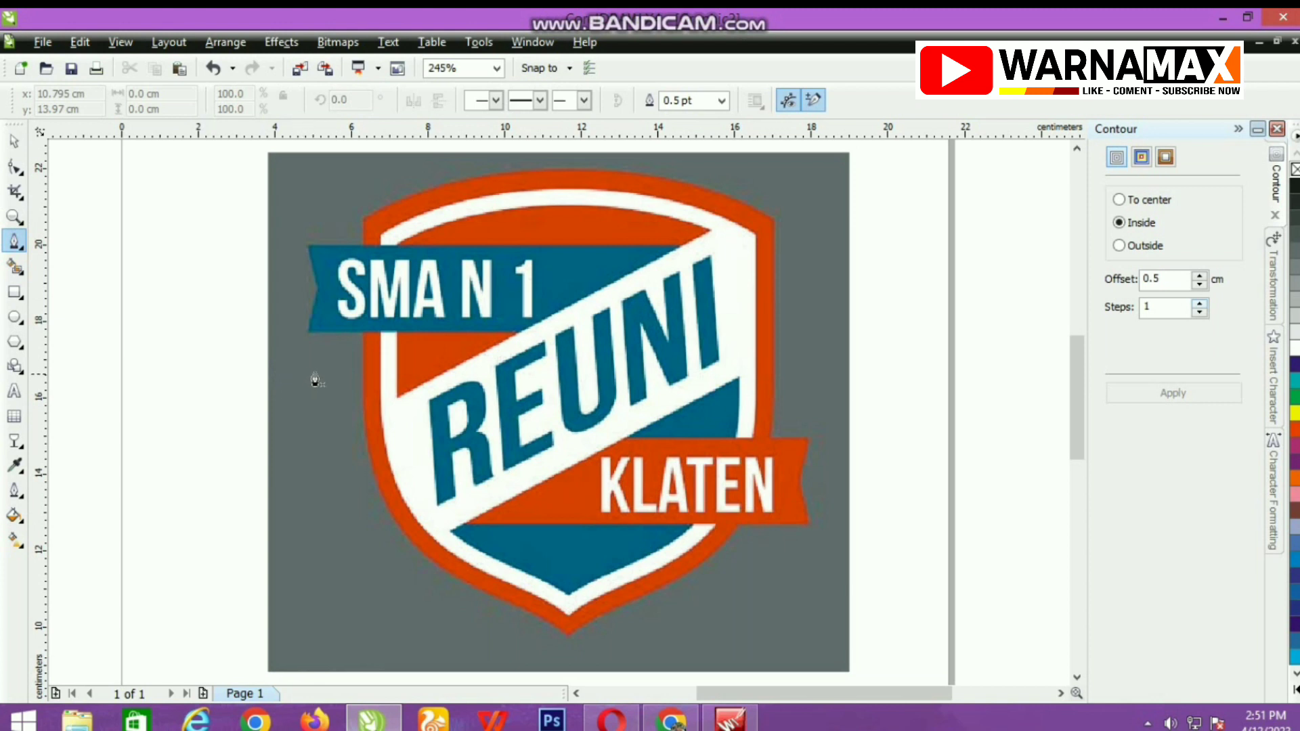
pyautogui.click(9, 296)
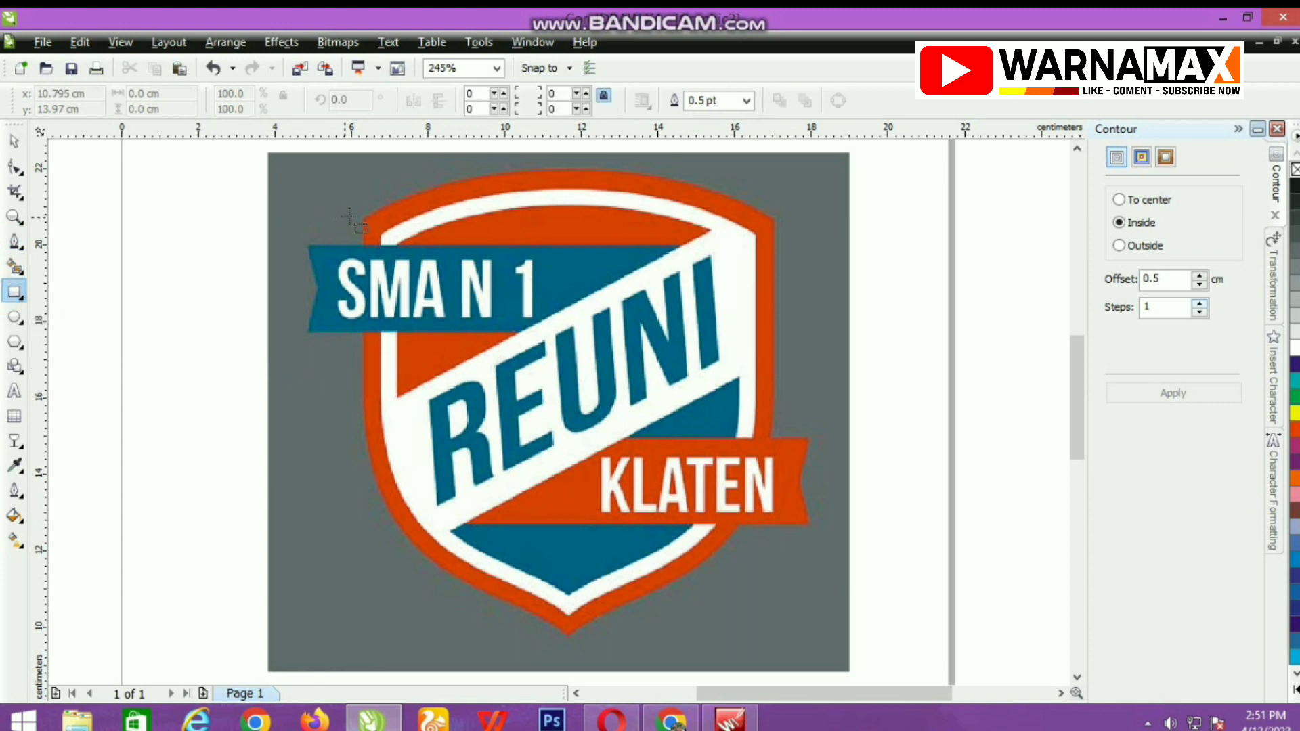
pyautogui.moveTo(362, 216); pyautogui.dragTo(567, 658)
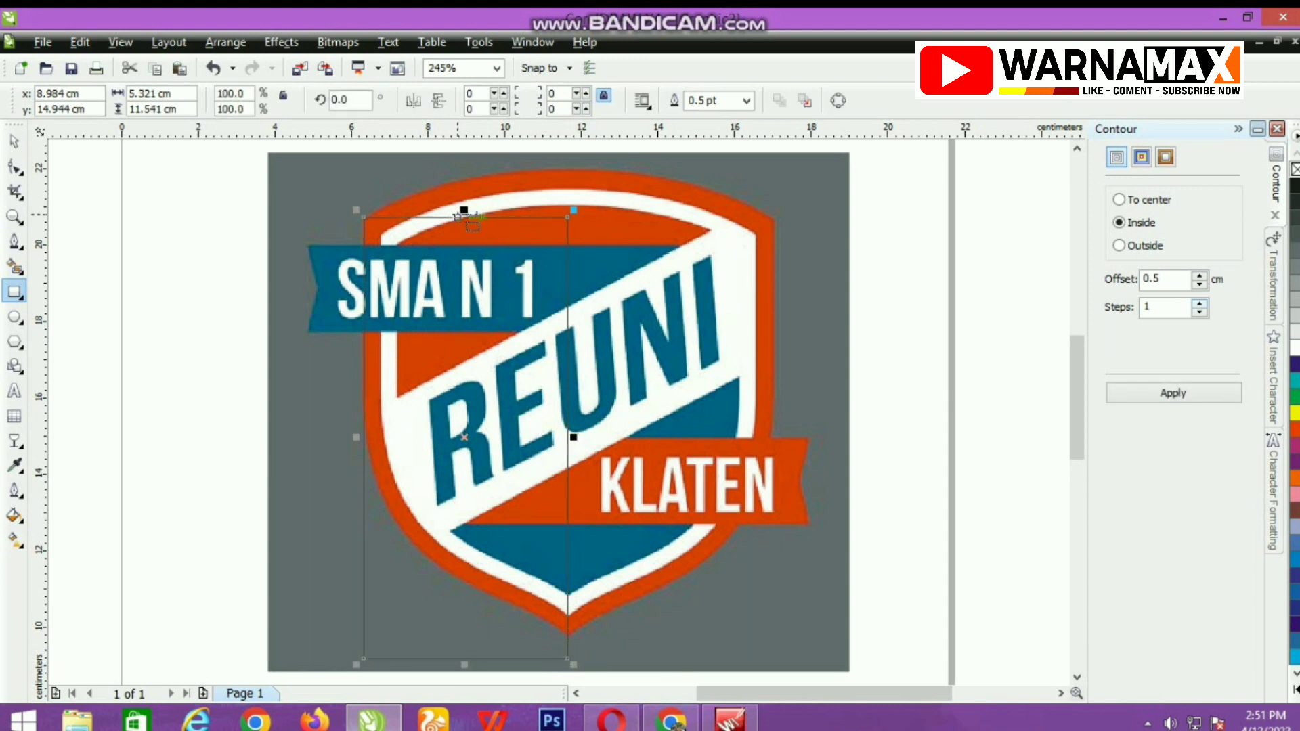
pyautogui.moveTo(464, 210); pyautogui.dragTo(463, 160)
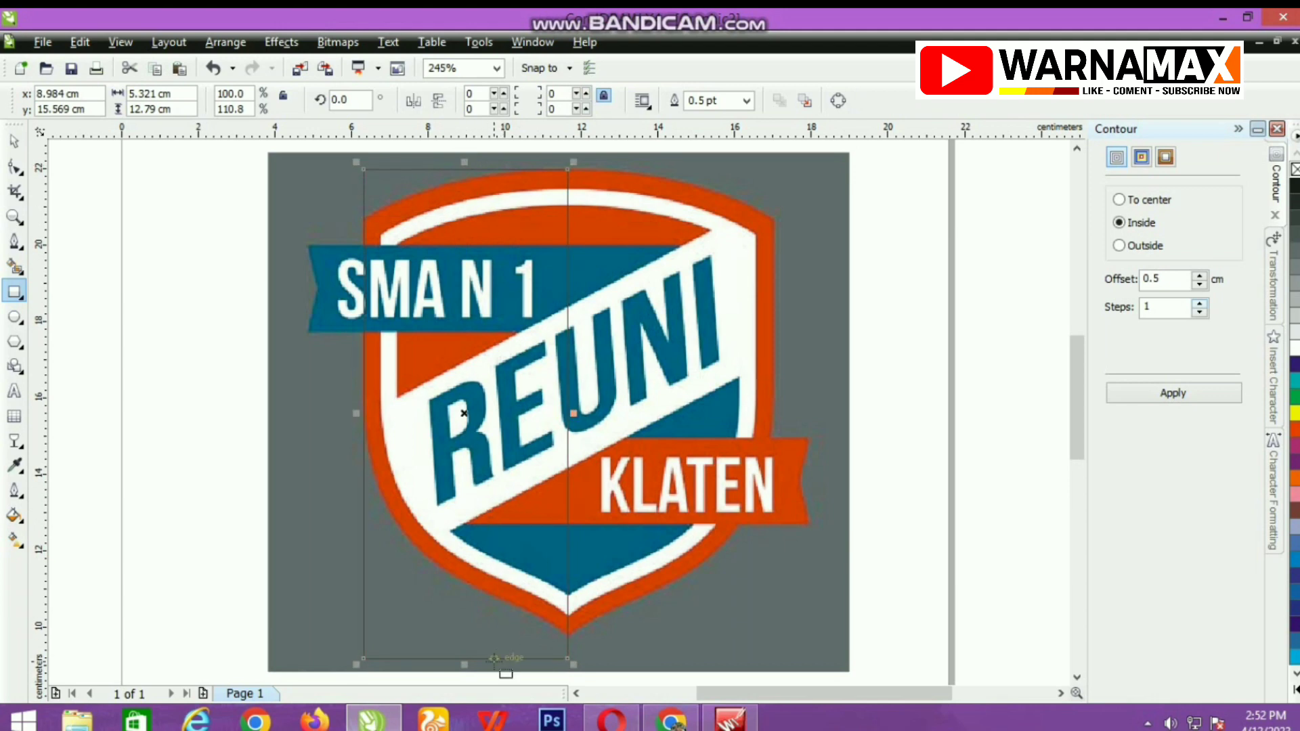
pyautogui.scroll(-3, 484, 508)
pyautogui.scroll(3, 533, 430)
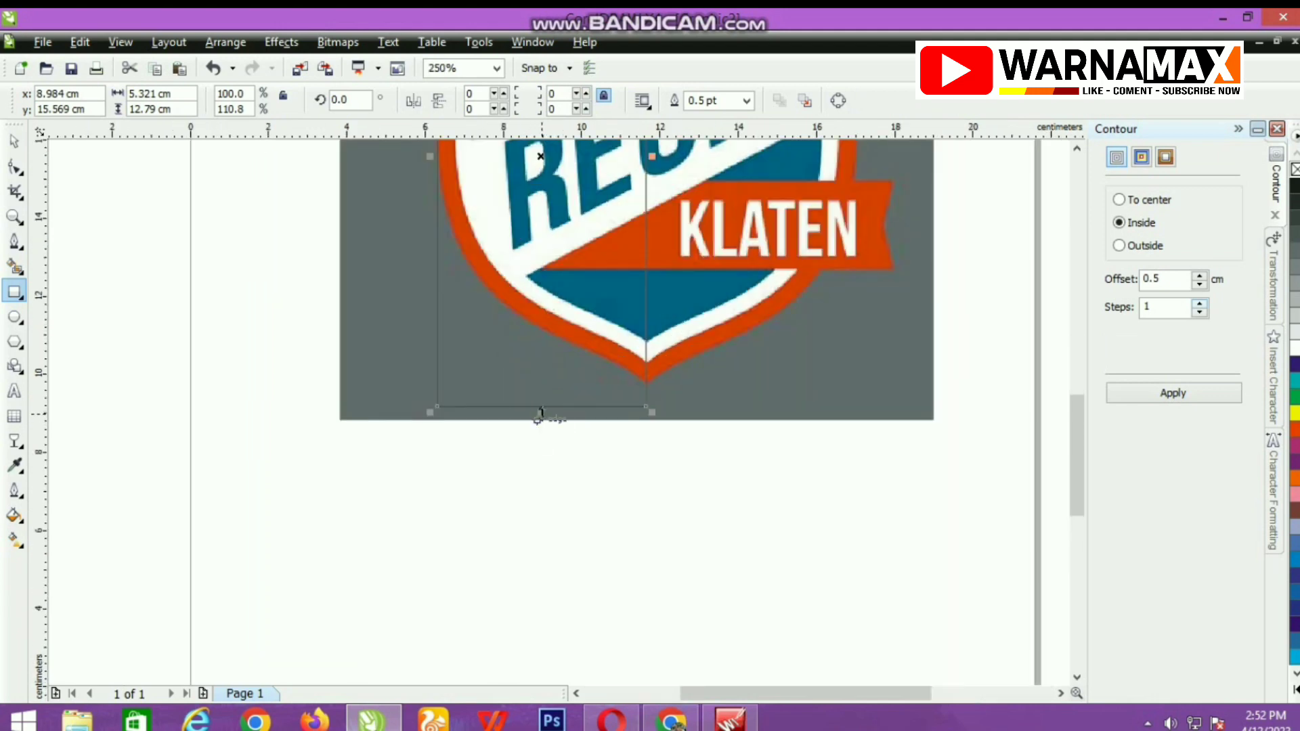
pyautogui.moveTo(540, 412); pyautogui.dragTo(547, 388)
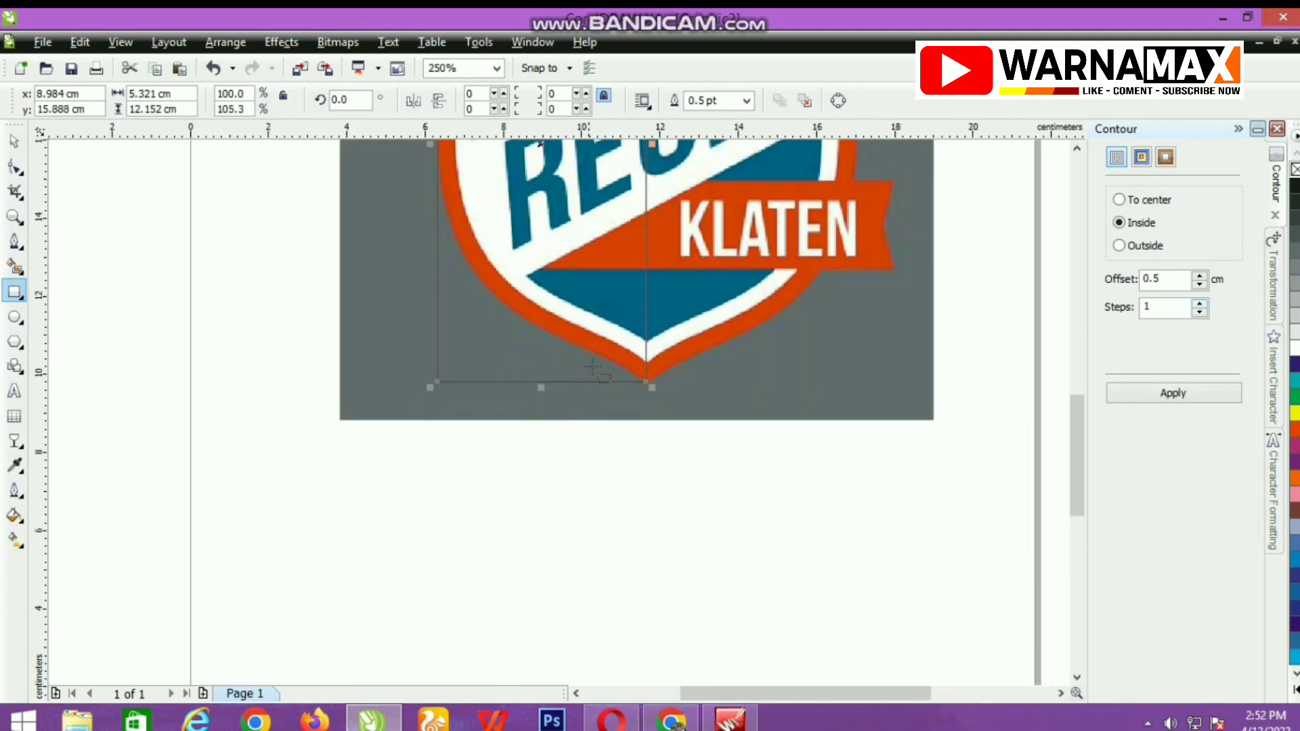
# Nudge the rectangle slightly right and down so its lower-right corner meets the shield's bottom tip.
pyautogui.scroll(4, 548, 400)
pyautogui.scroll(-2, 557, 410)
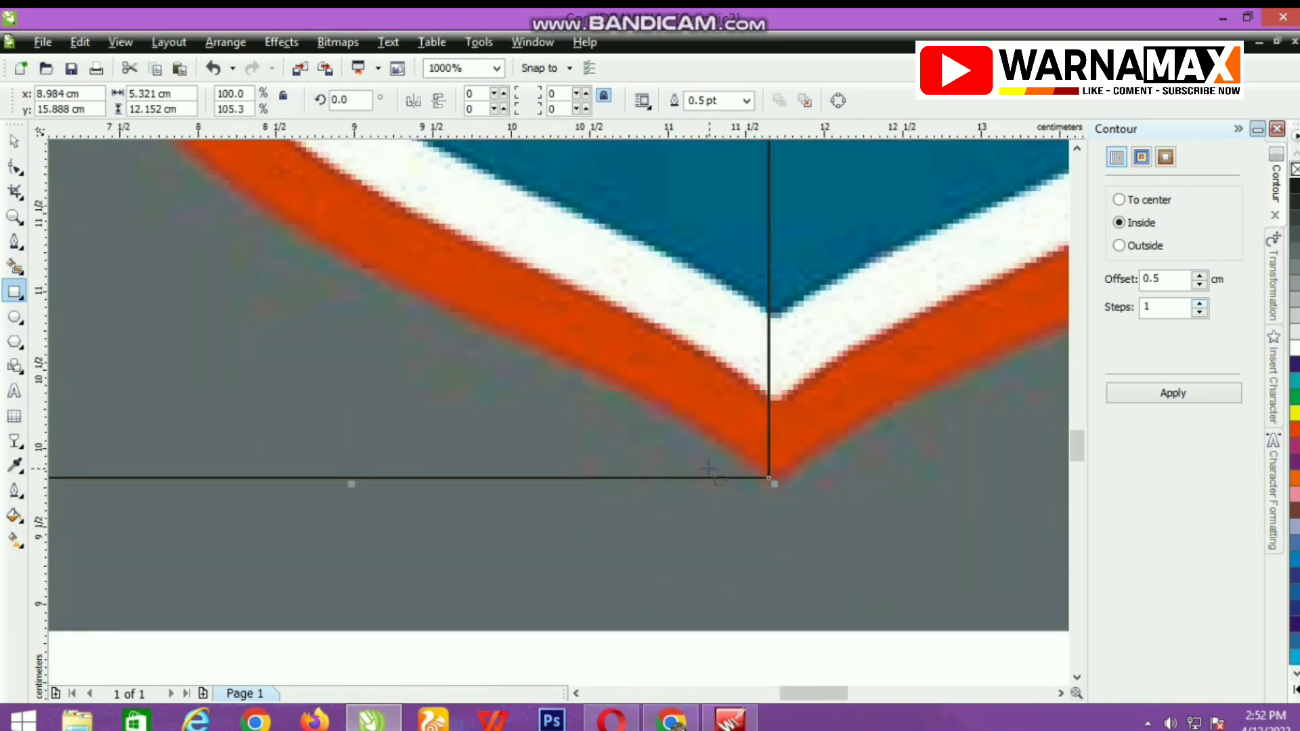
pyautogui.press('Right')
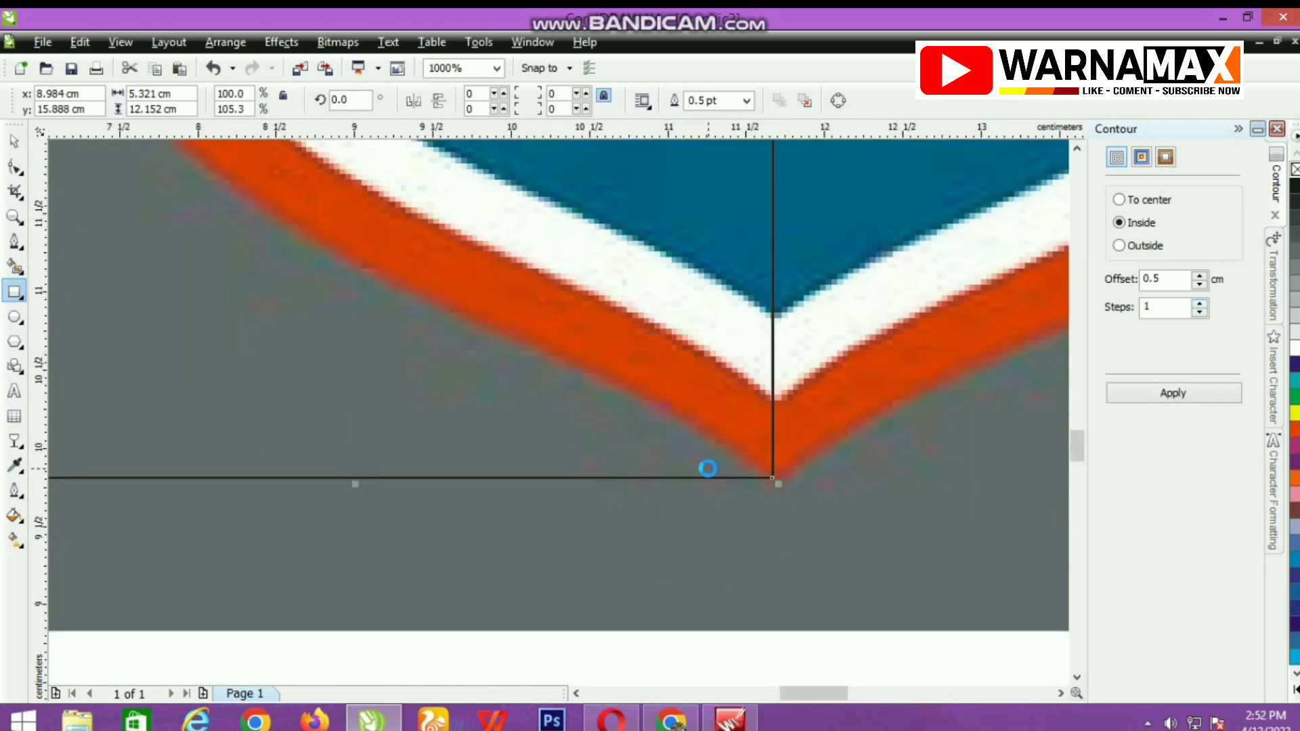
pyautogui.press('Right')
pyautogui.press('Down')
pyautogui.press('Down')
pyautogui.press('Down')
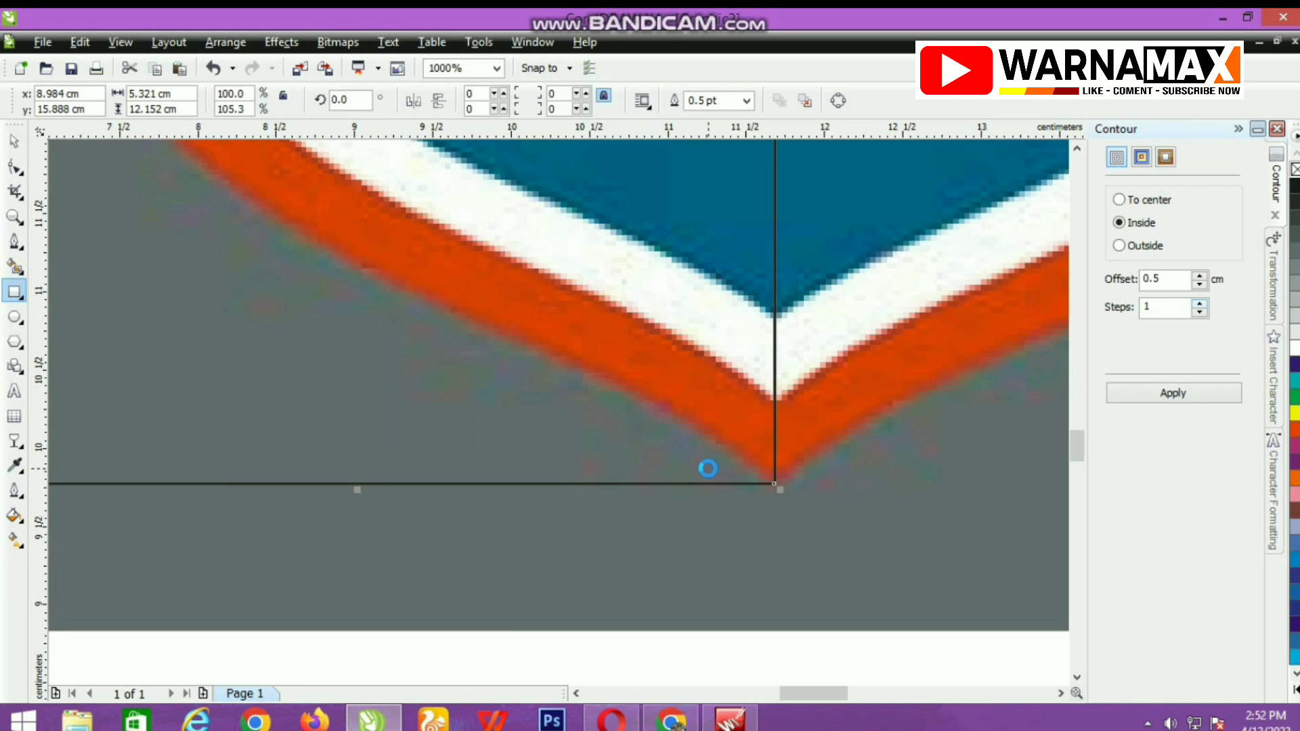
# Convert the rectangle to curves and move its upper-left node down to the shield's upper-left corner.
pyautogui.scroll(-3, 558, 409)
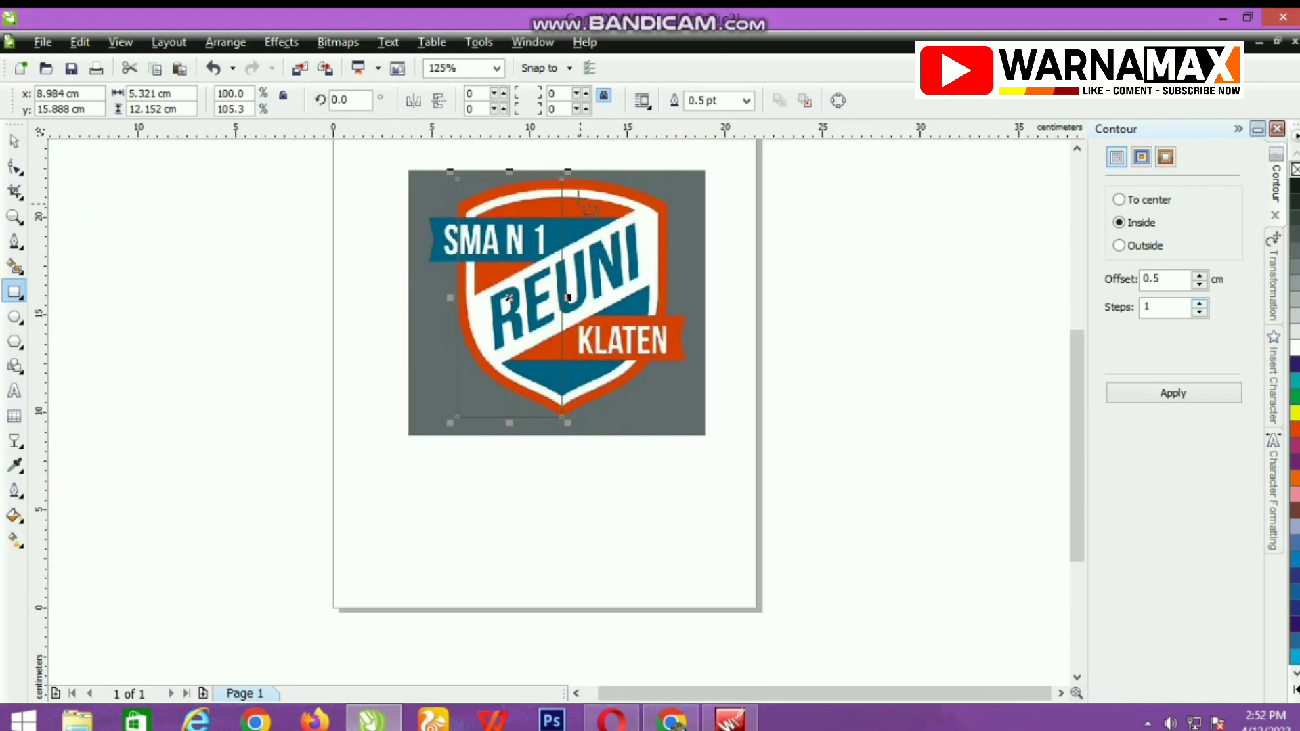
pyautogui.scroll(1, 557, 409)
pyautogui.click(838, 99)
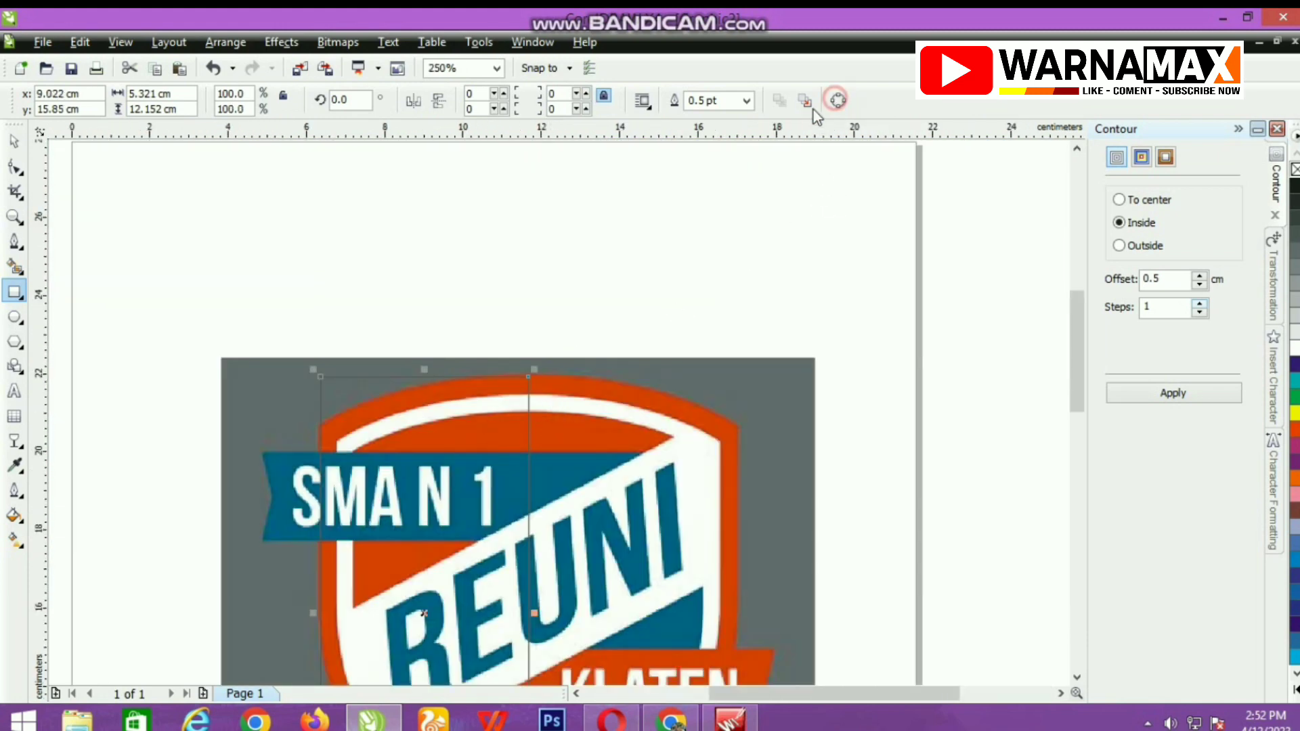
pyautogui.click(15, 168)
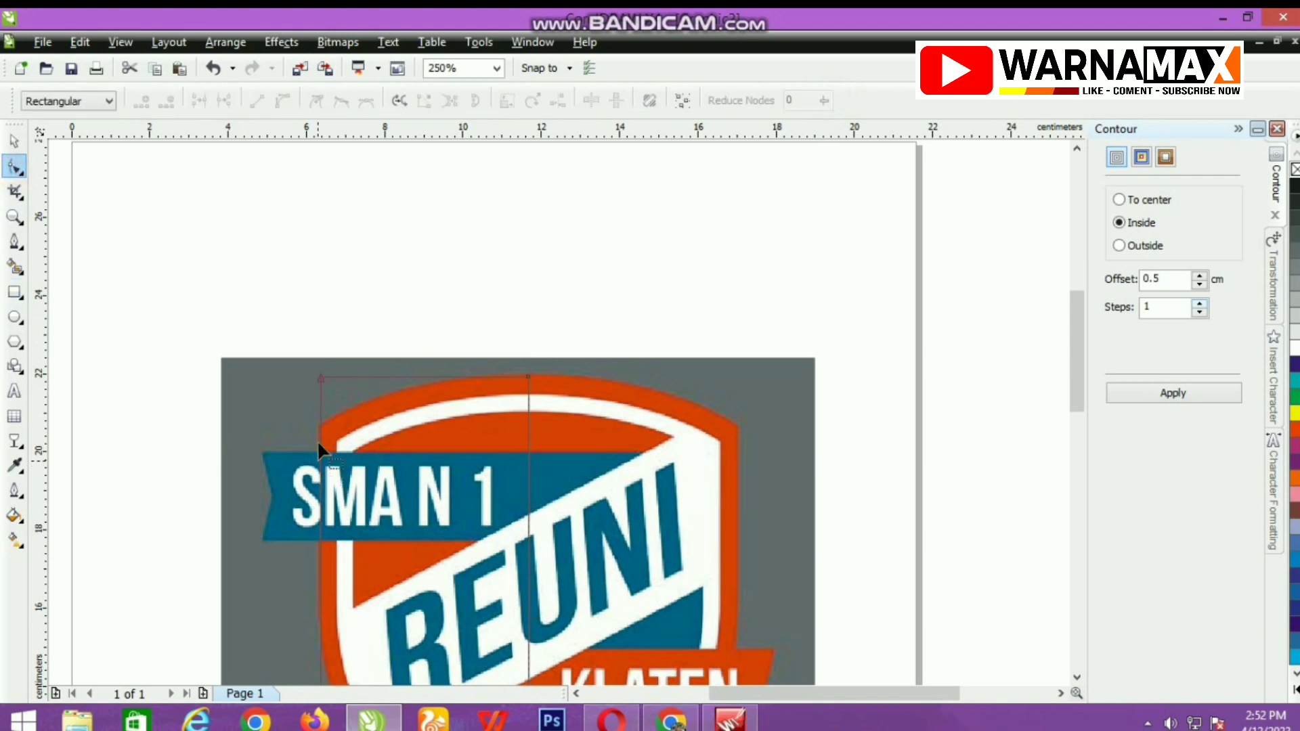
pyautogui.scroll(2, 558, 411)
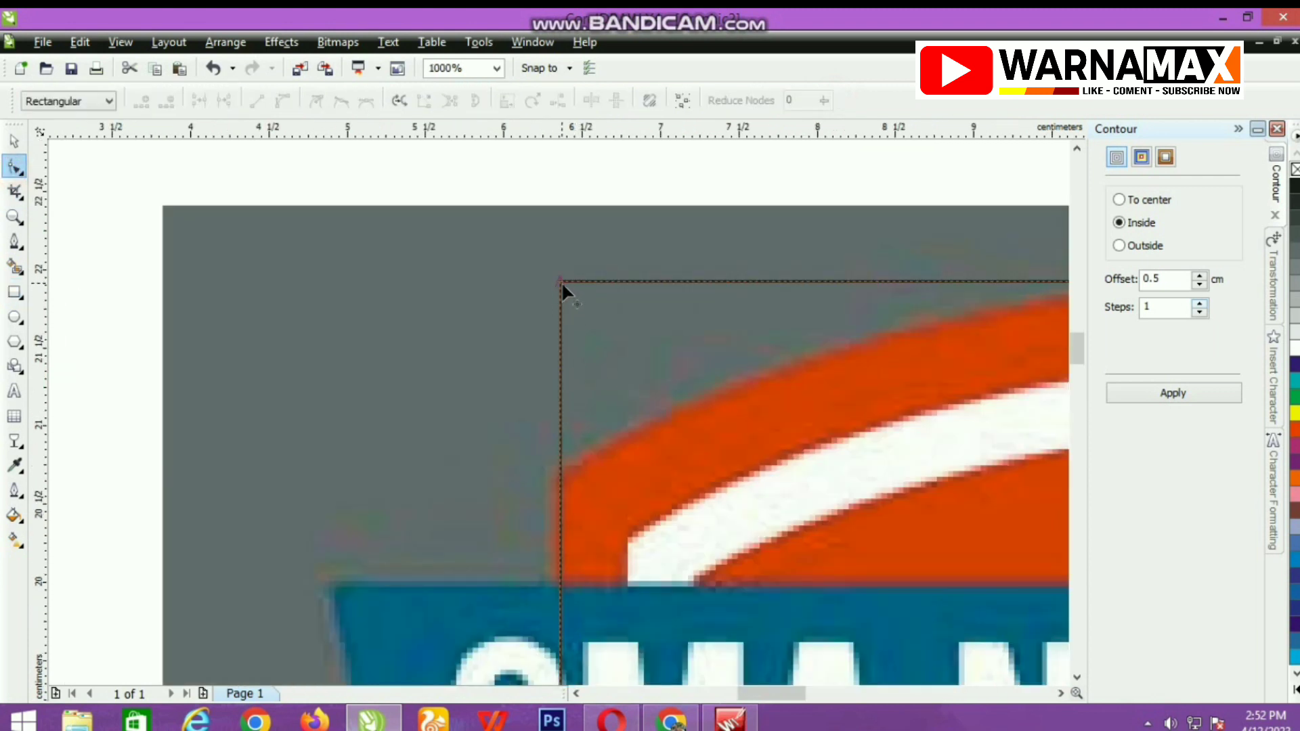
pyautogui.moveTo(562, 282); pyautogui.dragTo(547, 470)
# Move the lower-left node up along the shield's left edge and convert the slanted segment to the bottom tip into a curve.
pyautogui.scroll(-4, 547, 470)
pyautogui.scroll(2, 567, 520)
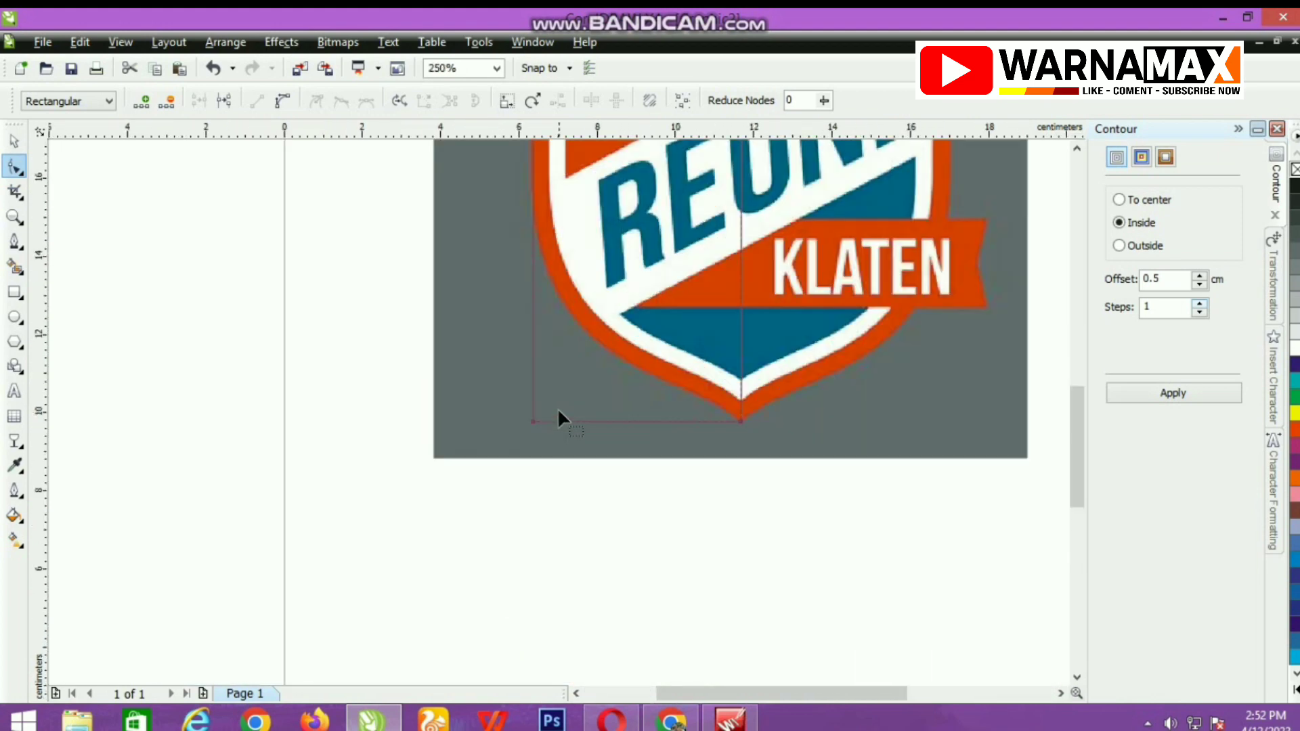
pyautogui.moveTo(529, 421); pyautogui.dragTo(533, 216)
pyautogui.click(739, 424)
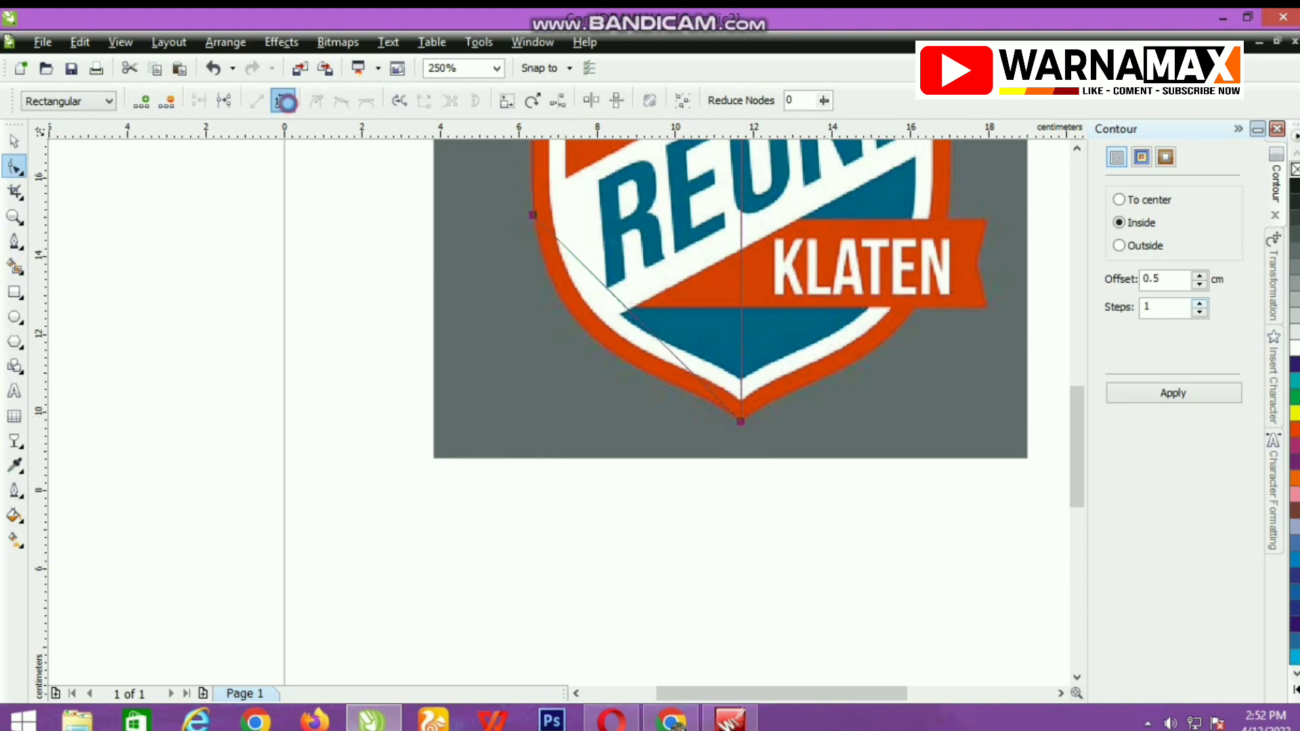
pyautogui.scroll(2, 548, 409)
pyautogui.scroll(-3, 555, 410)
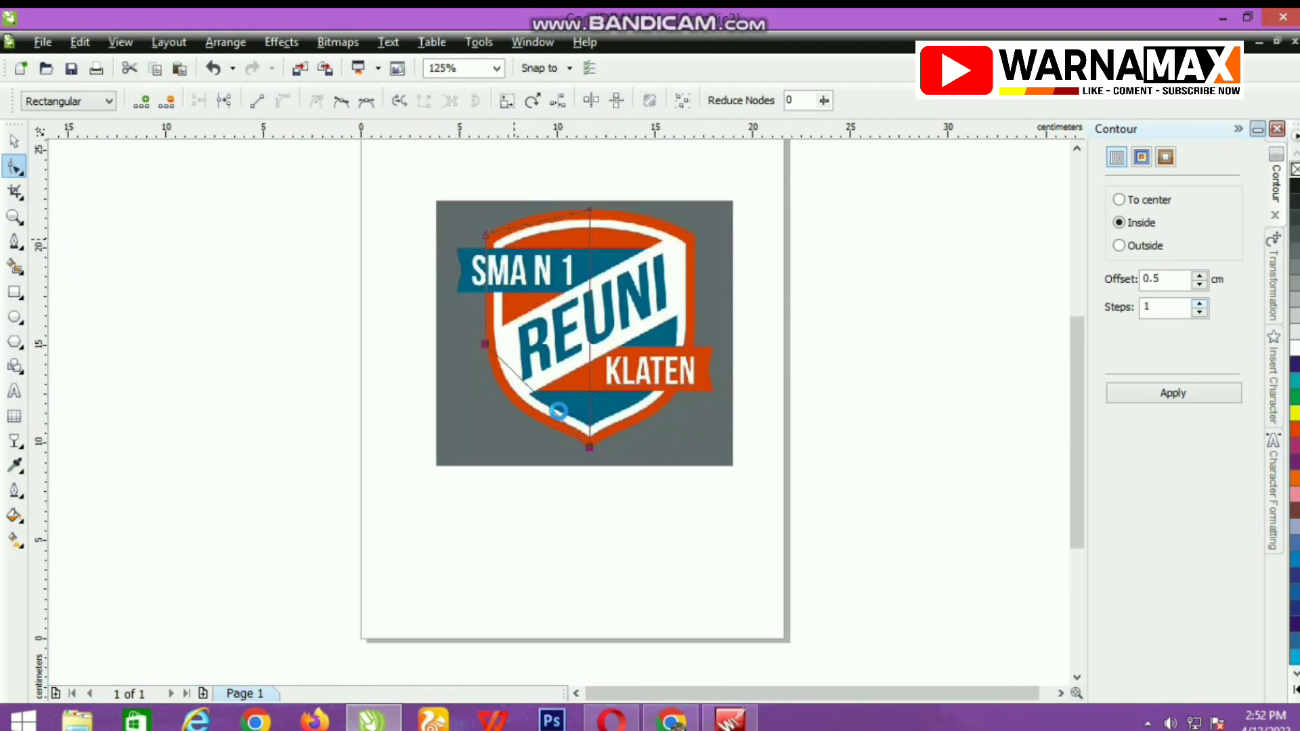
# Select the outline's two upper nodes and convert the straight segment between them into a curve.
pyautogui.scroll(3, 558, 410)
pyautogui.click(444, 401)
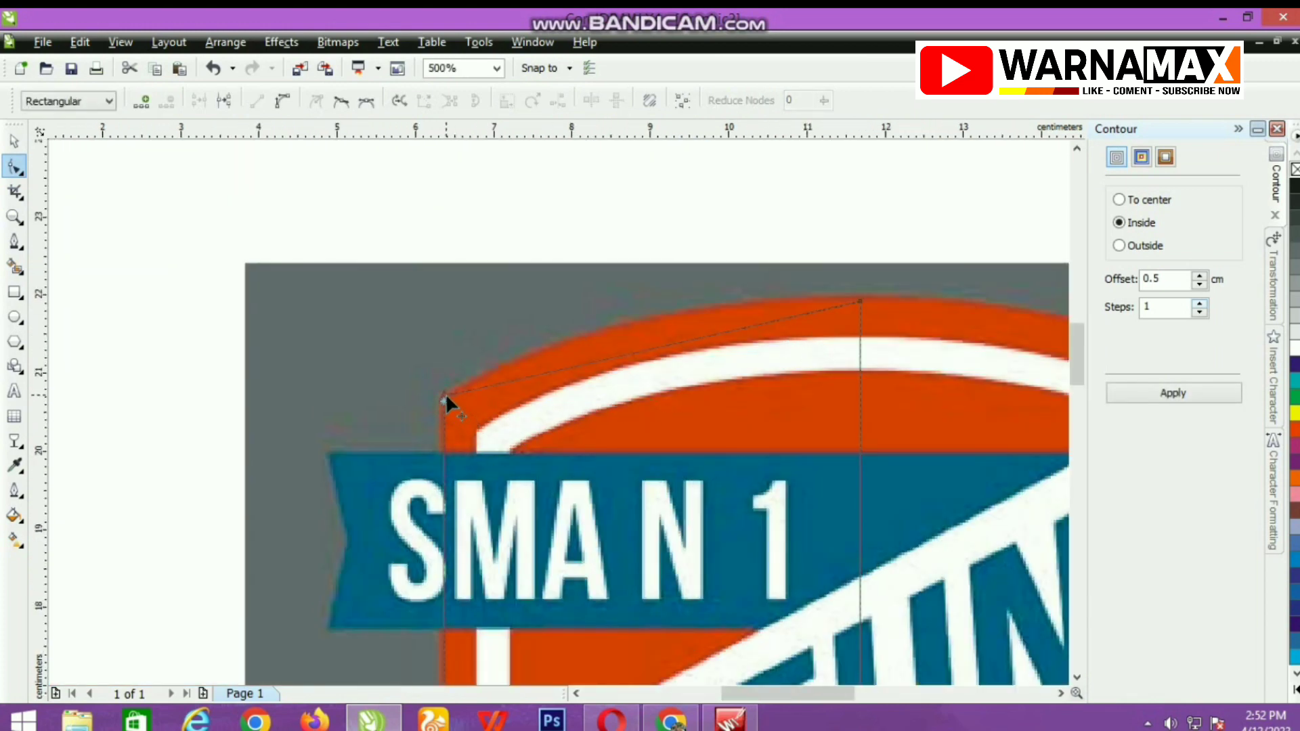
pyautogui.click(445, 393)
pyautogui.click(856, 299)
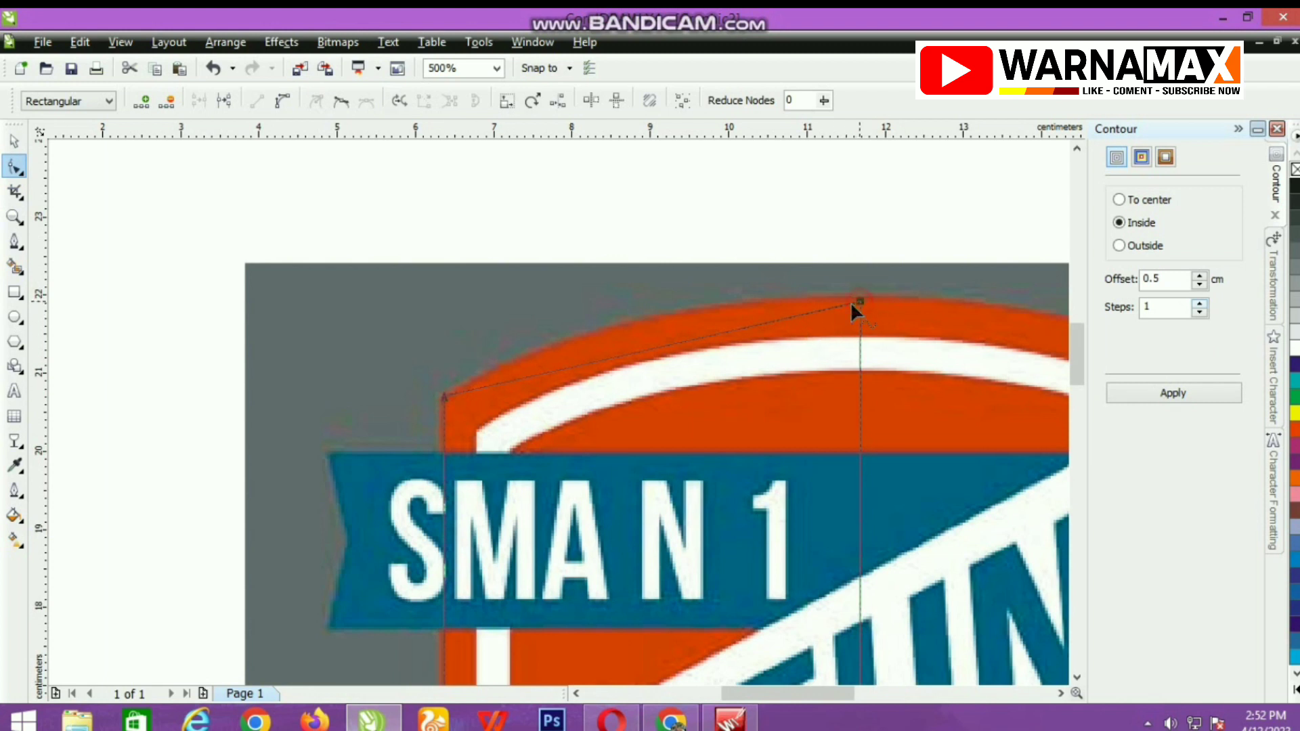
pyautogui.click(255, 288)
pyautogui.click(444, 398)
pyautogui.click(857, 301)
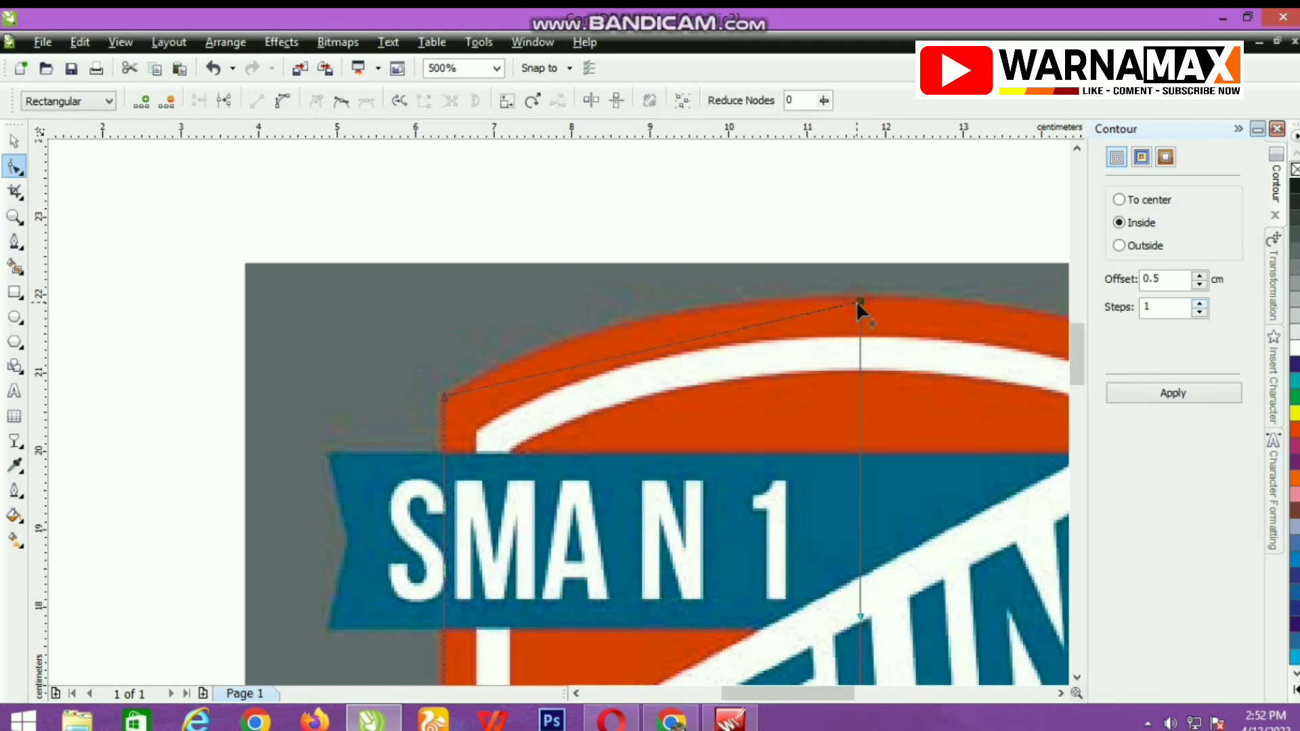
pyautogui.click(282, 102)
# Adjust the top segment's curve handles so the outline follows the shield's arched upper-left edge.
pyautogui.moveTo(722, 337); pyautogui.dragTo(572, 308)
pyautogui.click(441, 395)
pyautogui.scroll(1, 528, 426)
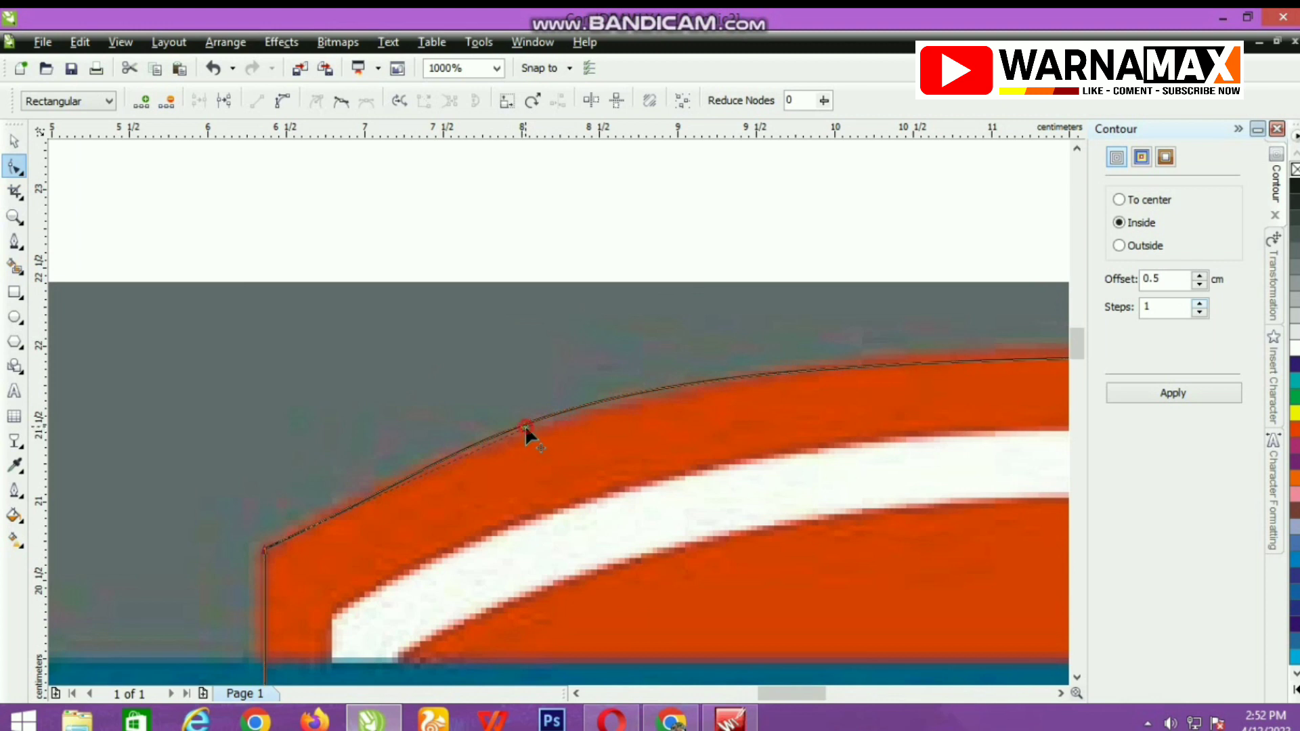
pyautogui.moveTo(526, 425)
pyautogui.mouseDown()
pyautogui.moveTo(576, 410)
pyautogui.moveTo(489, 429)
pyautogui.moveTo(419, 474)
pyautogui.mouseUp()
pyautogui.scroll(-1, 559, 414)
pyautogui.scroll(1, 526, 420)
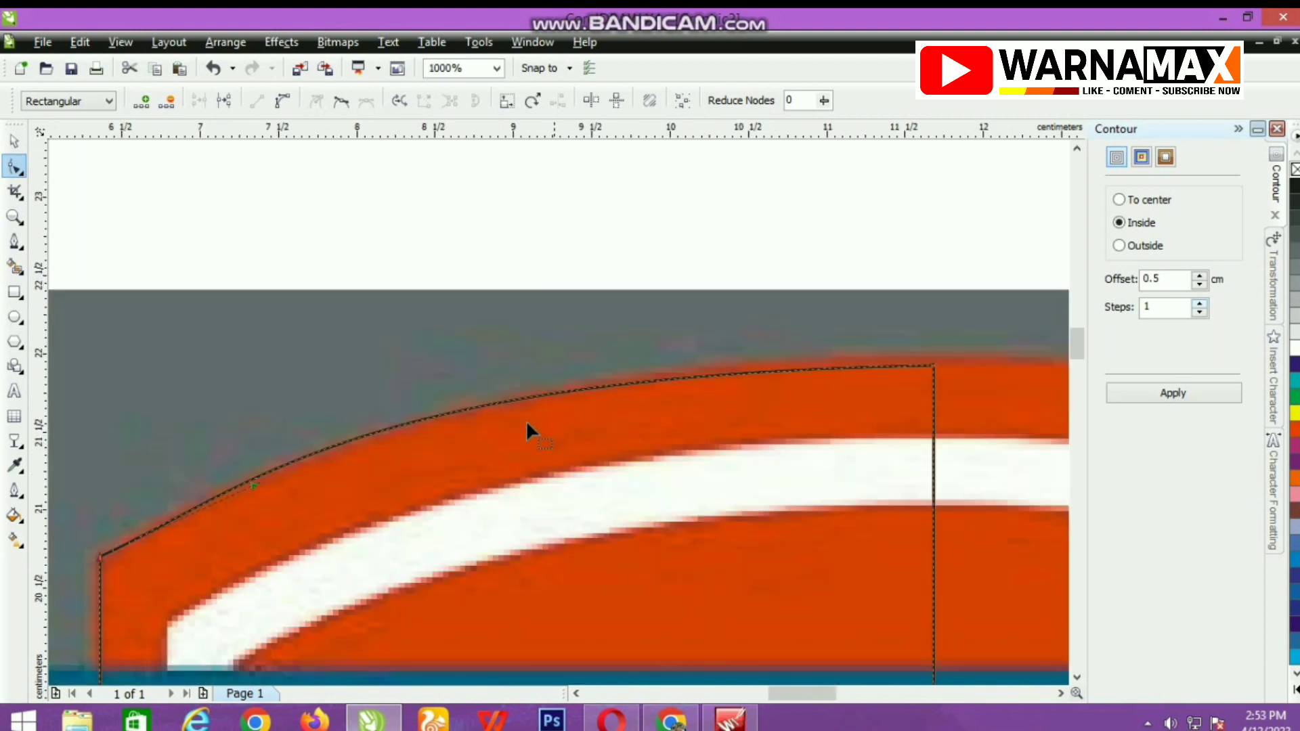
pyautogui.click(933, 366)
pyautogui.moveTo(357, 376); pyautogui.dragTo(385, 376)
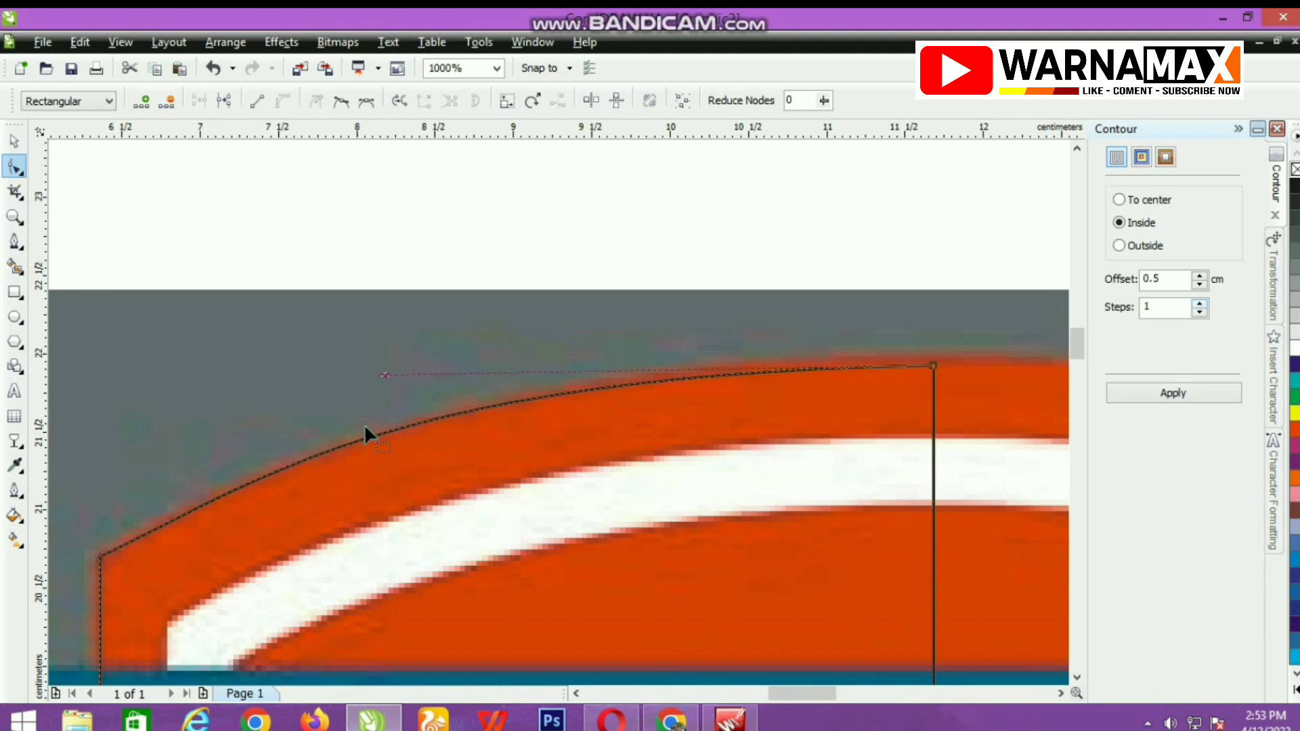
# Fine-tune the handles at both ends of the top segment to fit the arched edge more closely.
pyautogui.click(98, 556)
pyautogui.moveTo(253, 485); pyautogui.dragTo(210, 493)
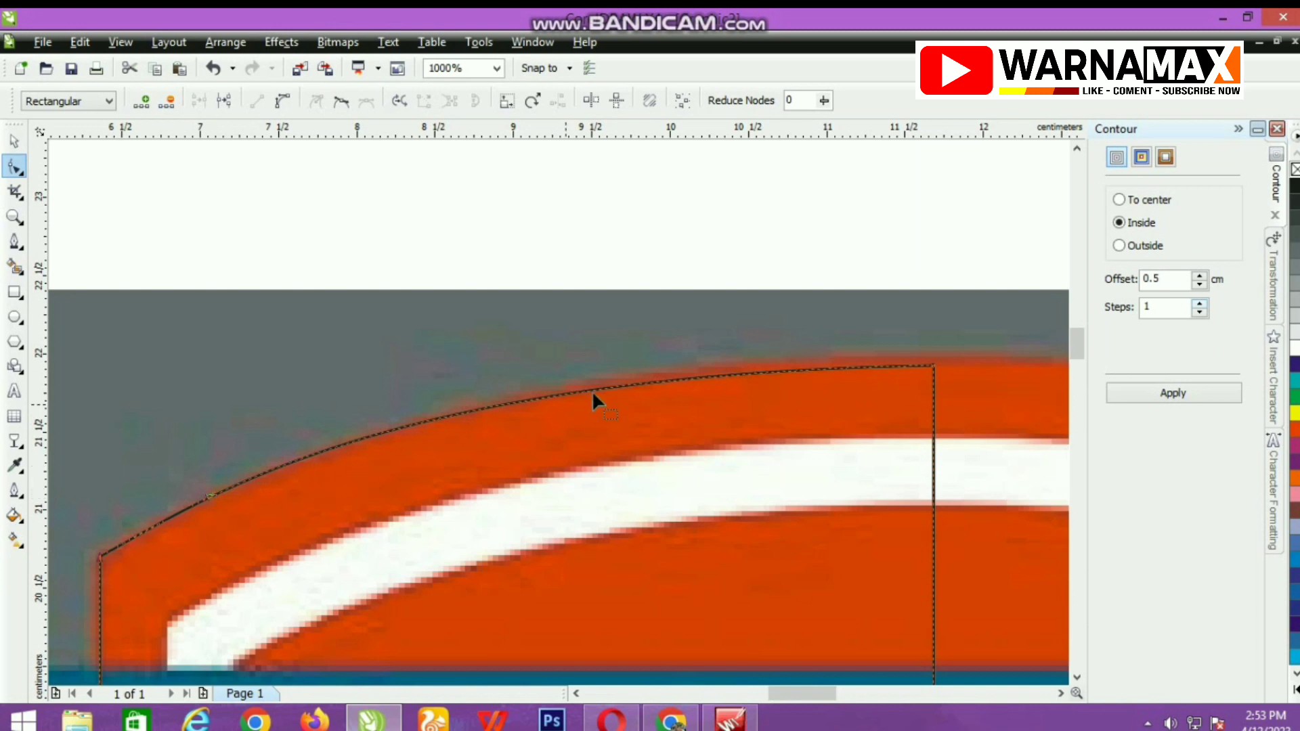
pyautogui.click(933, 366)
pyautogui.moveTo(386, 374); pyautogui.dragTo(414, 366)
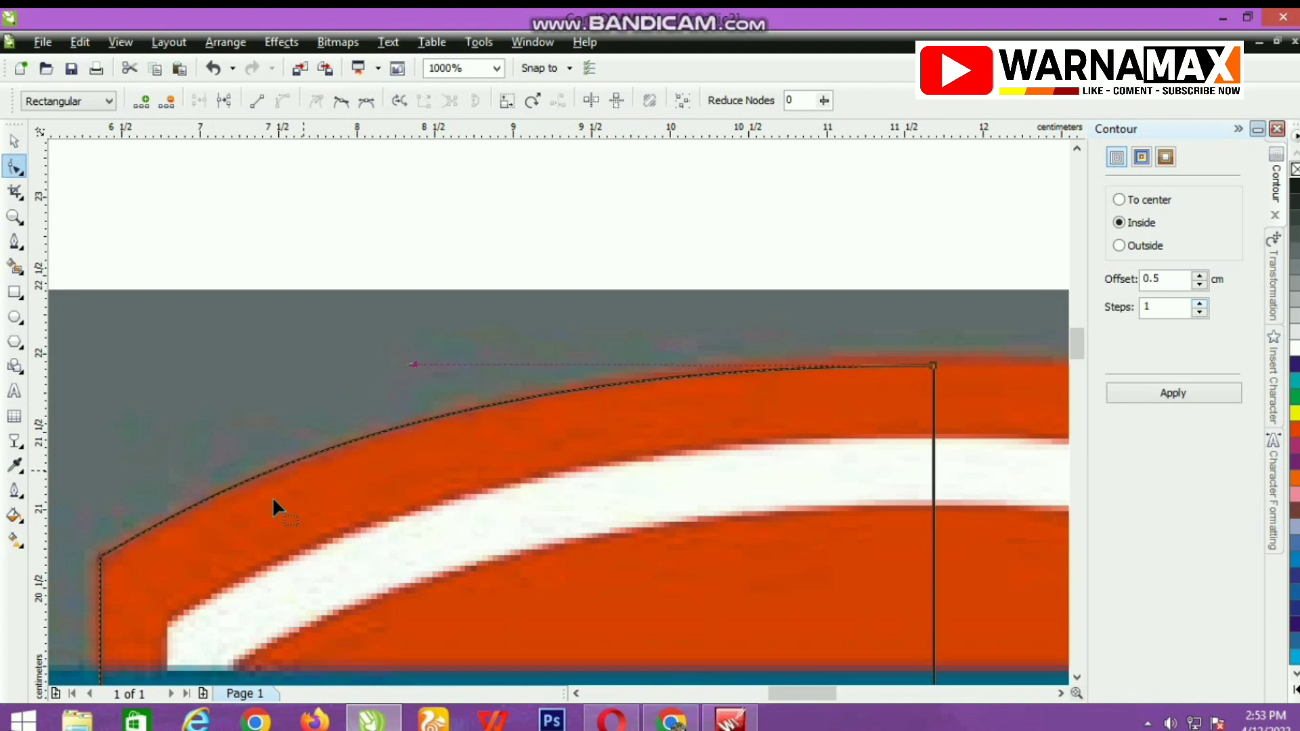
pyautogui.click(200, 303)
# Bend the slanted lower-left segment with its end handles so it roughly follows the shield's curve down to the bottom tip.
pyautogui.scroll(-3, 562, 547)
pyautogui.scroll(4, 565, 551)
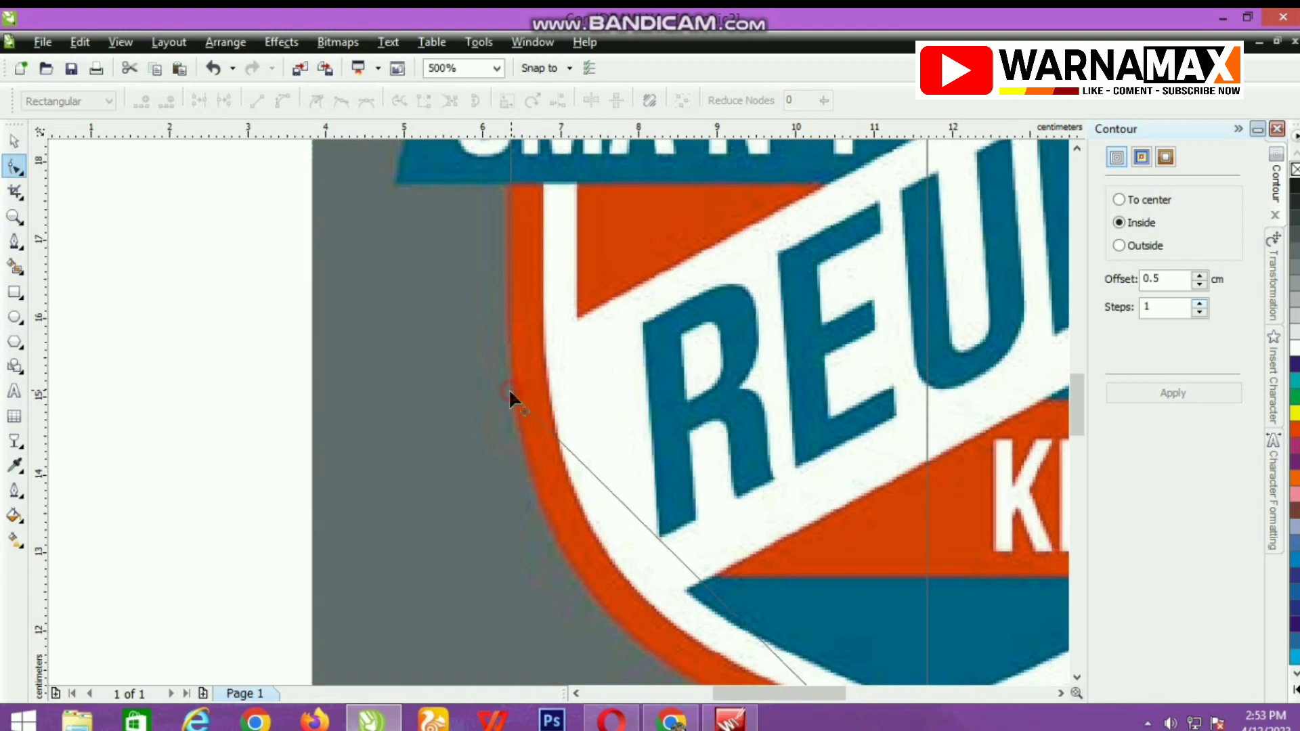
pyautogui.click(510, 392)
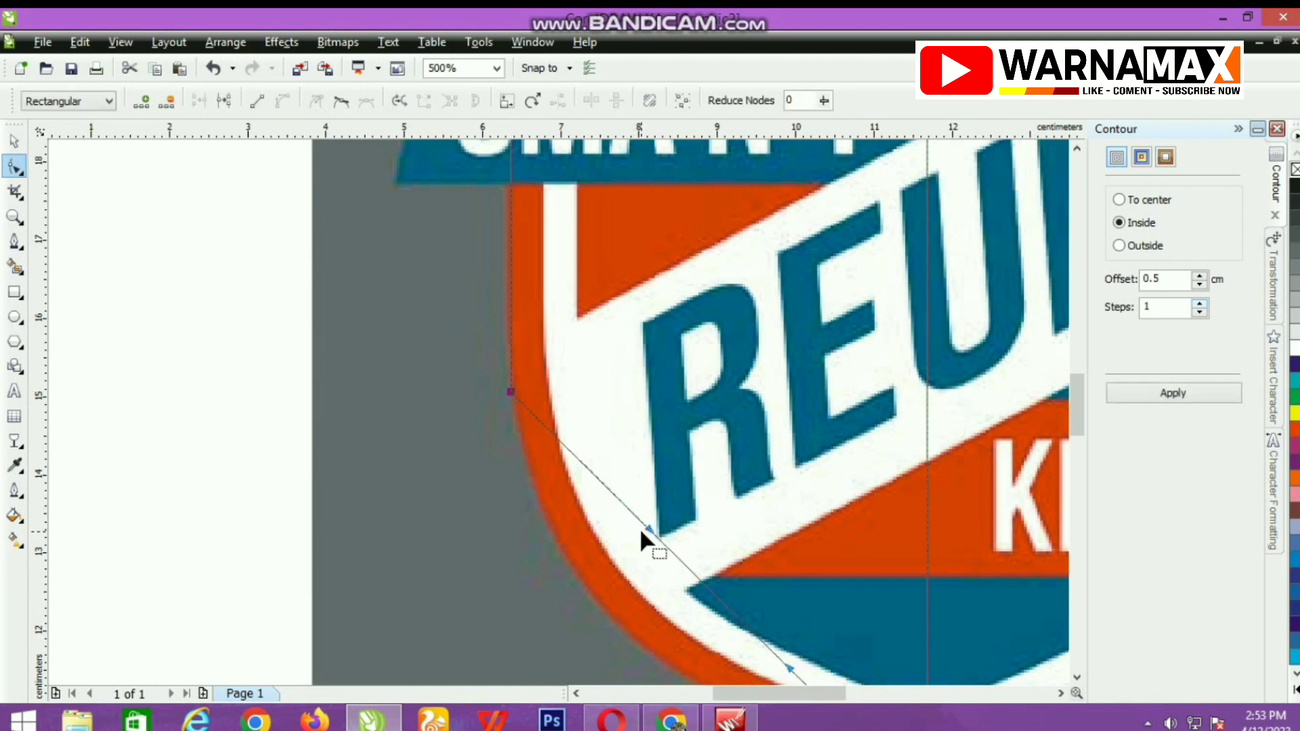
pyautogui.scroll(-2, 639, 528)
pyautogui.moveTo(560, 411); pyautogui.dragTo(497, 490)
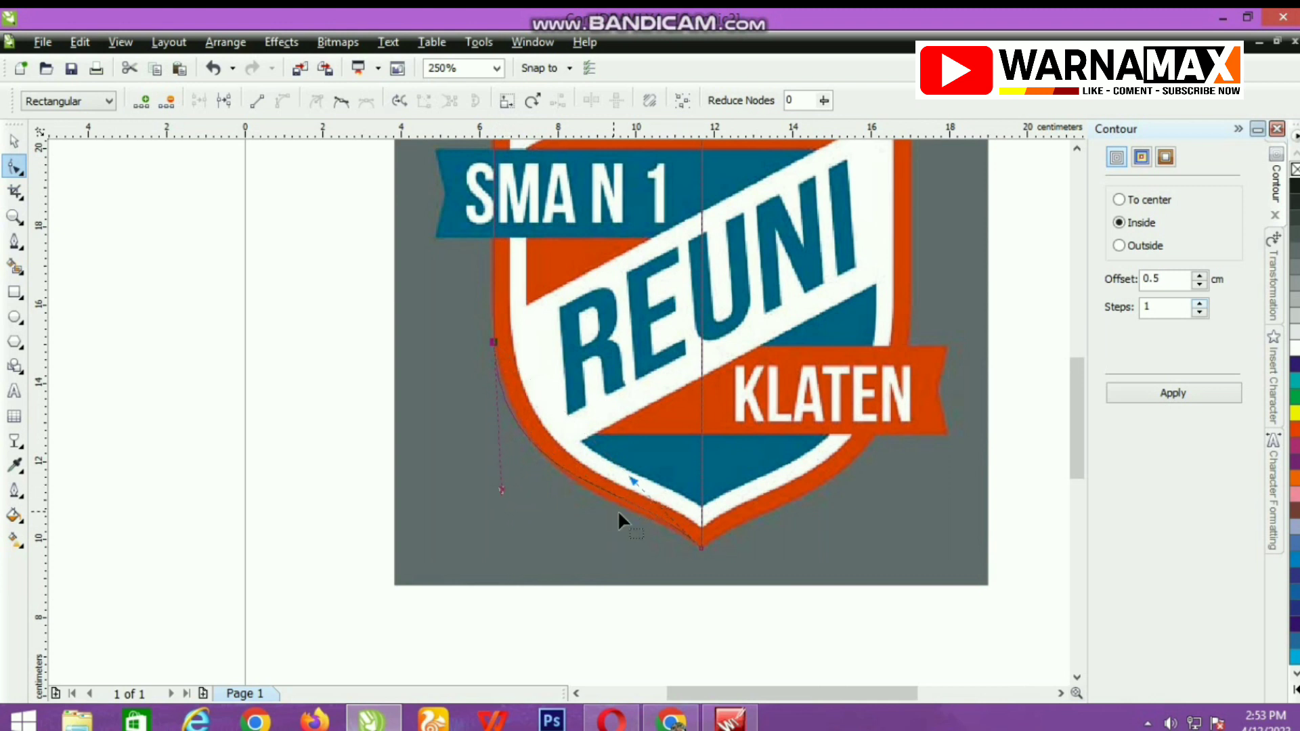
pyautogui.scroll(1, 618, 510)
pyautogui.moveTo(587, 351); pyautogui.dragTo(595, 378)
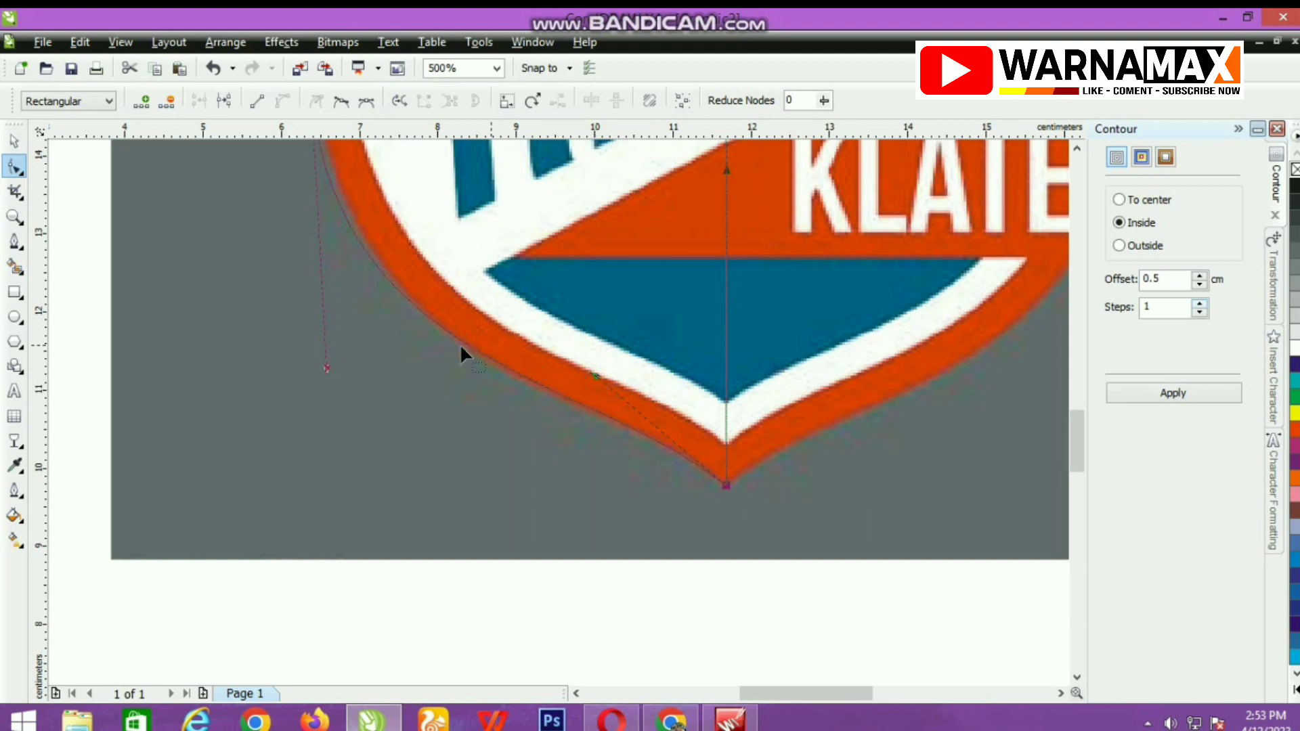
# Refine both end handles of the lower-left curve to match the shield's outer edge near the tip.
pyautogui.scroll(-1, 319, 360)
pyautogui.scroll(1, 559, 410)
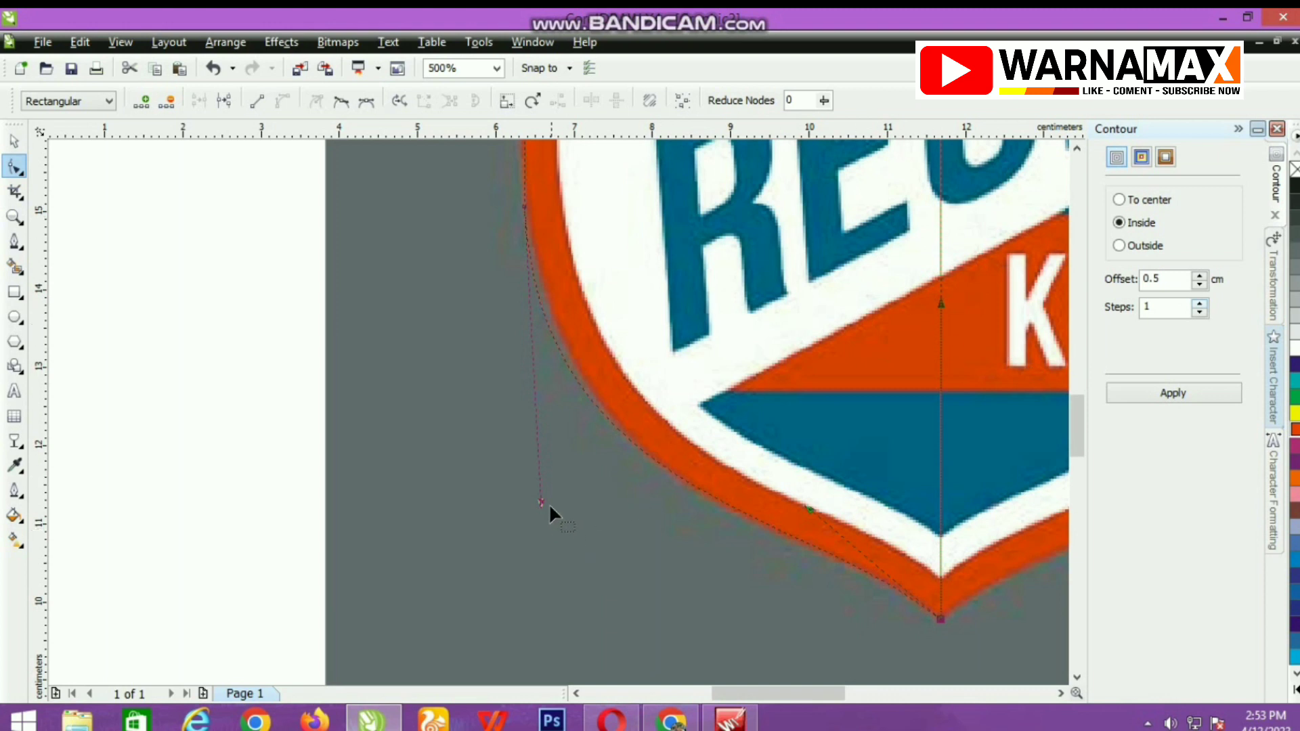
pyautogui.moveTo(538, 502); pyautogui.dragTo(540, 474)
pyautogui.moveTo(808, 510); pyautogui.dragTo(864, 542)
pyautogui.moveTo(541, 472)
pyautogui.mouseDown()
pyautogui.moveTo(529, 488)
pyautogui.moveTo(510, 475)
pyautogui.moveTo(524, 493)
pyautogui.moveTo(546, 481)
pyautogui.mouseUp()
# Add a node midway along the lower-left curve, move it onto the shield's outer edge and adjust its handle.
pyautogui.scroll(1, 677, 457)
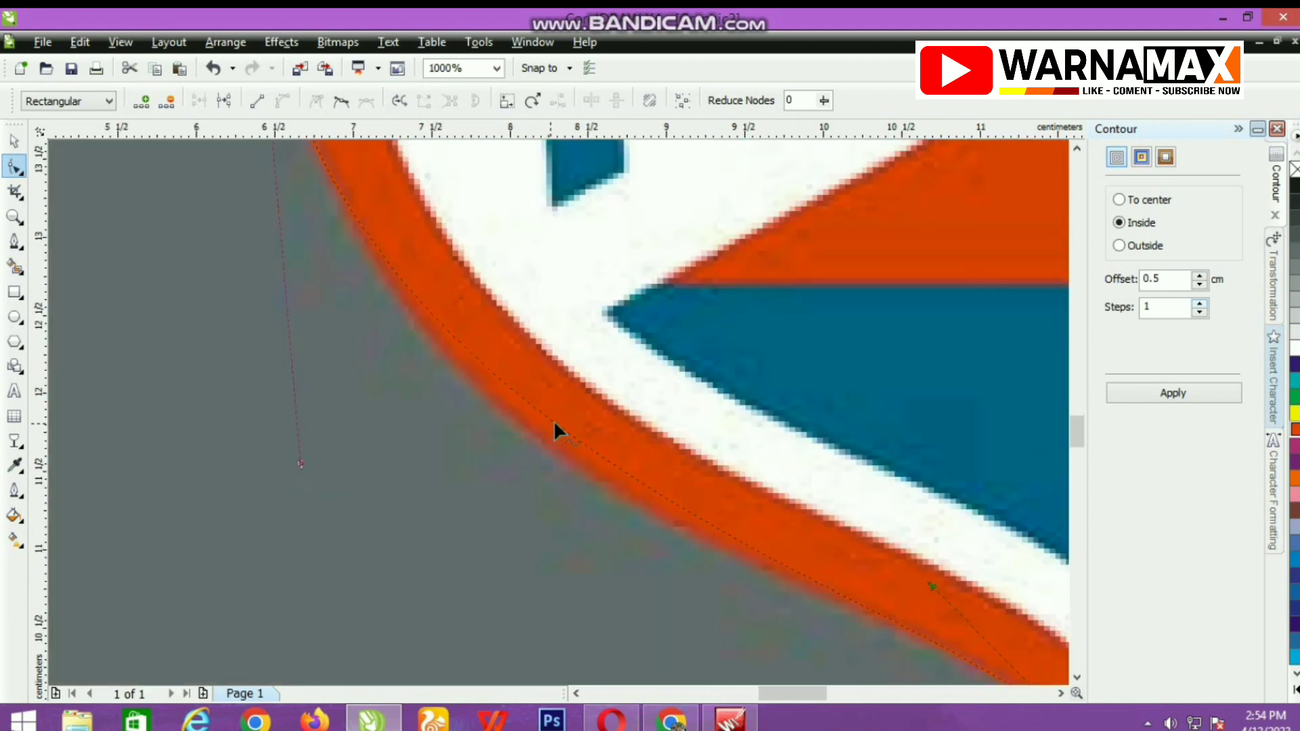
pyautogui.click(554, 424)
pyautogui.moveTo(554, 423); pyautogui.dragTo(539, 443)
pyautogui.scroll(-1, 534, 436)
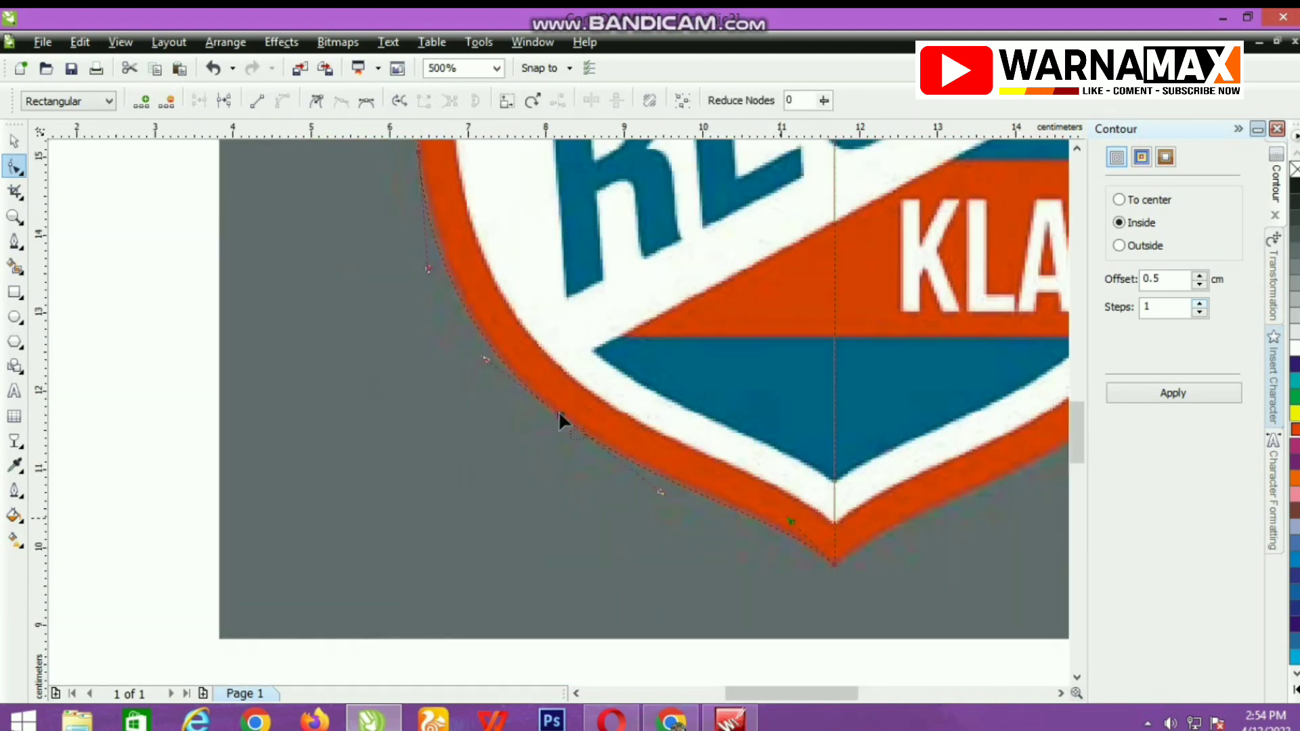
pyautogui.scroll(2, 562, 423)
pyautogui.moveTo(594, 424); pyautogui.dragTo(543, 376)
pyautogui.scroll(-3, 556, 413)
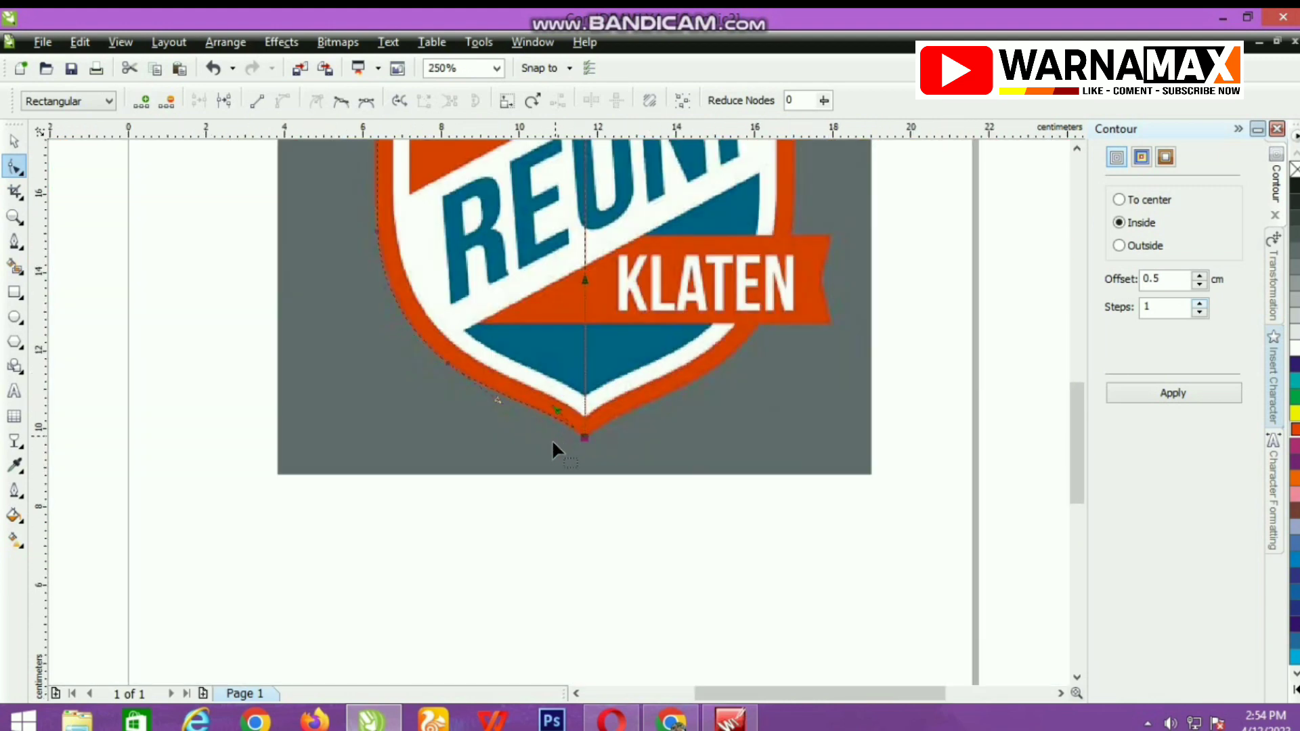
# Give the traced half-shield a 1.5 pt black outline.
pyautogui.click(13, 141)
pyautogui.scroll(-1, 698, 379)
pyautogui.scroll(1, 717, 377)
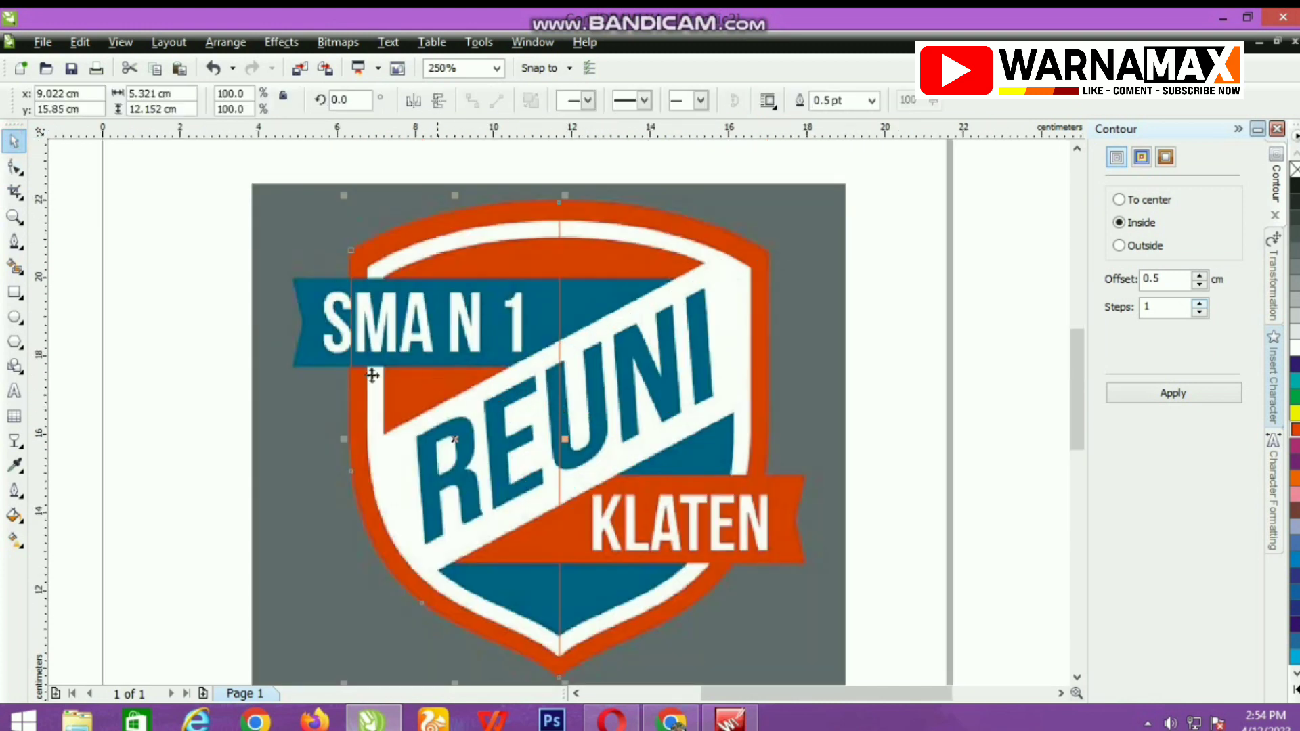
pyautogui.click(871, 101)
pyautogui.click(828, 184)
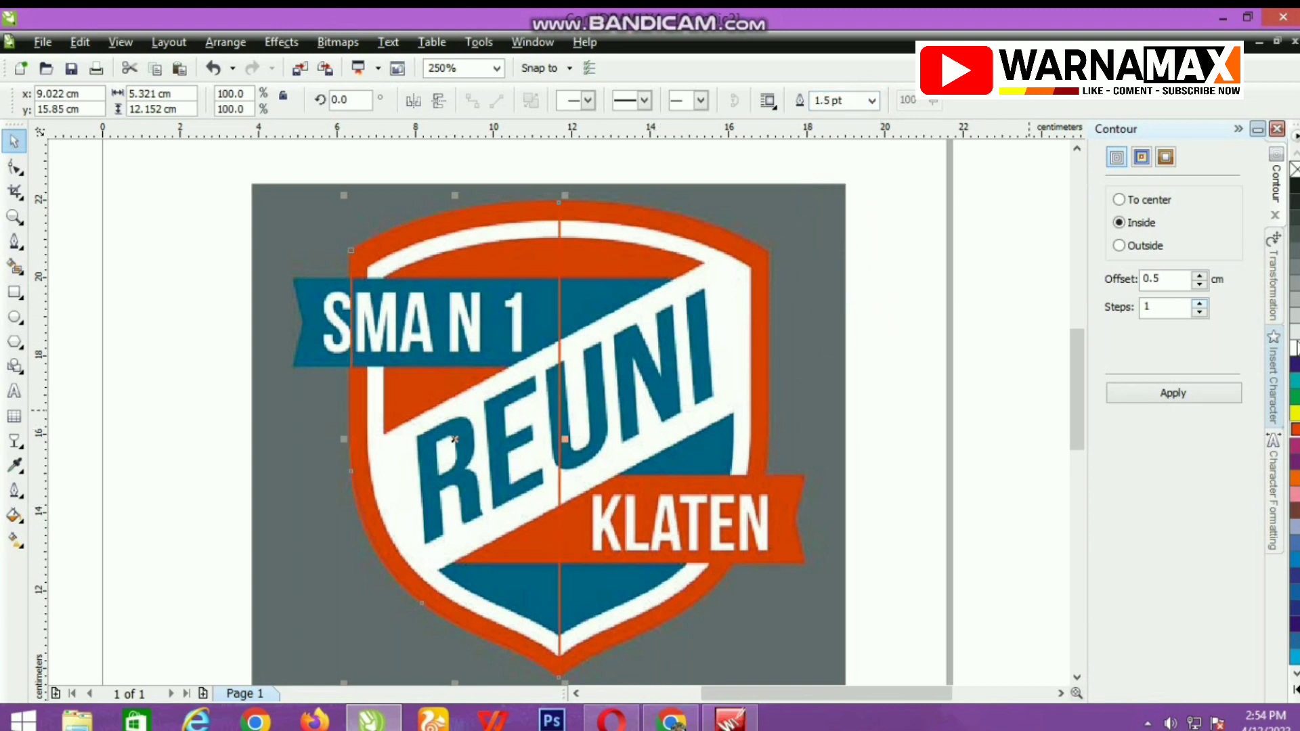
pyautogui.rightClick(1294, 186)
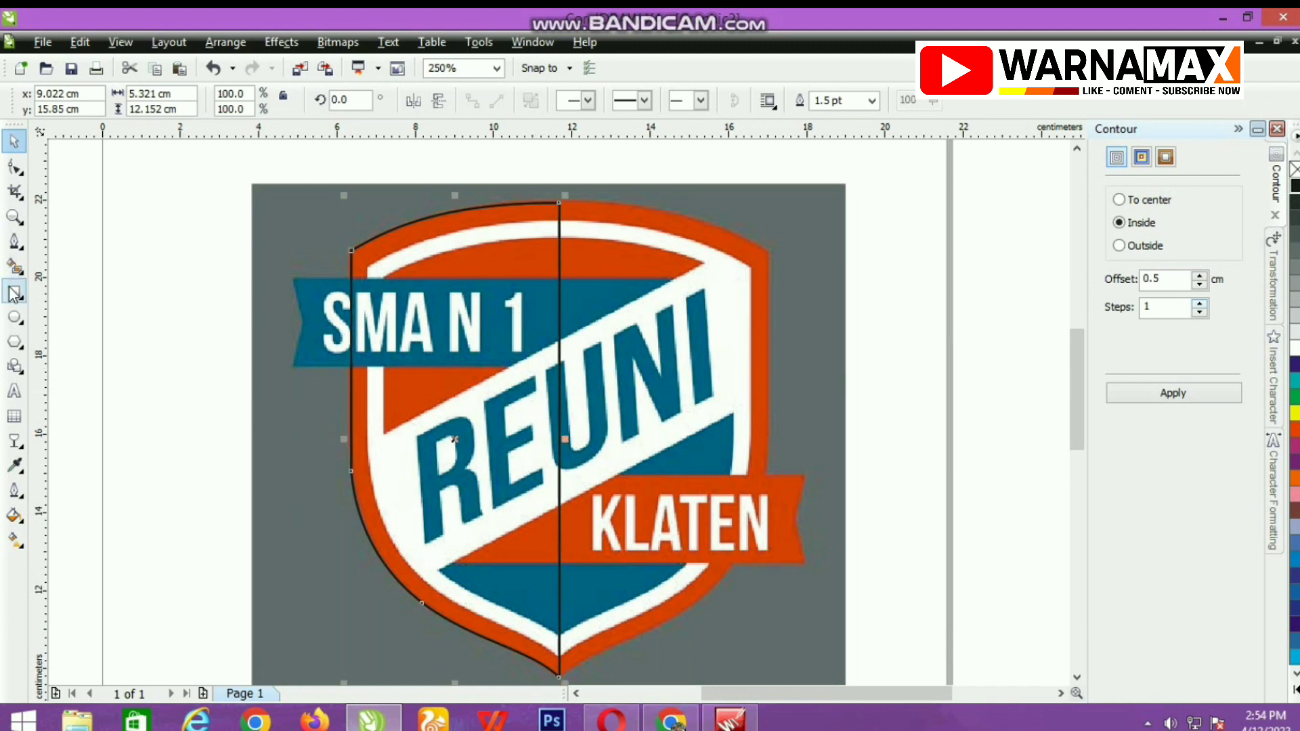
# Place a horizontally mirrored copy of the half outline over the shield's right half and nudge it so the bottom tips meet.
pyautogui.click(413, 100)
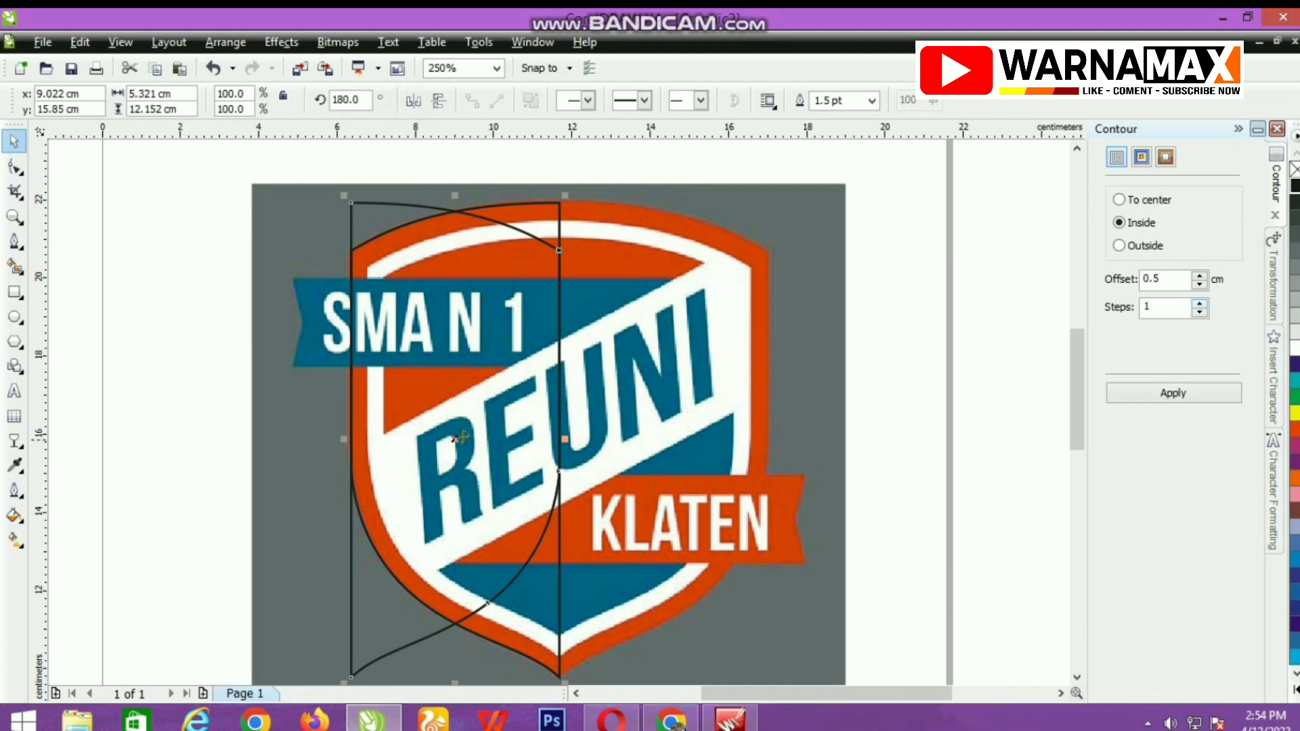
pyautogui.moveTo(455, 439); pyautogui.dragTo(665, 433)
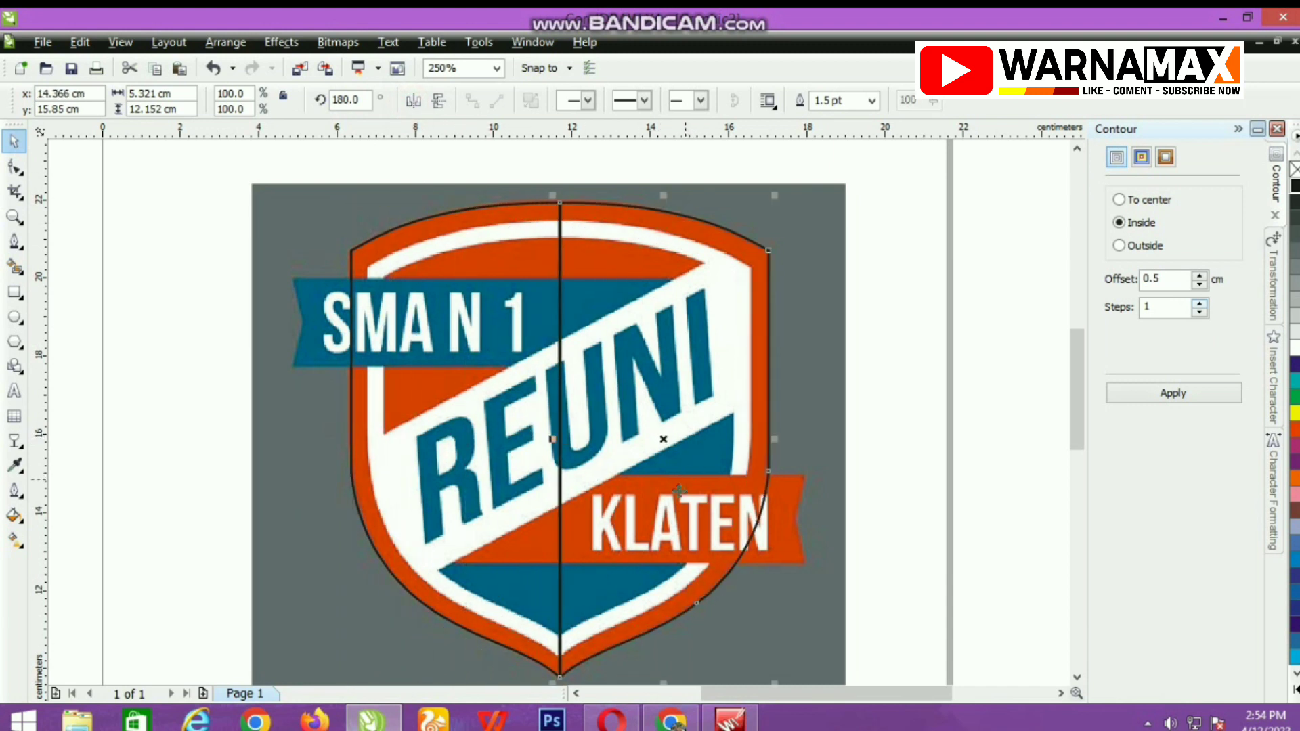
pyautogui.scroll(-2, 559, 416)
pyautogui.scroll(5, 559, 414)
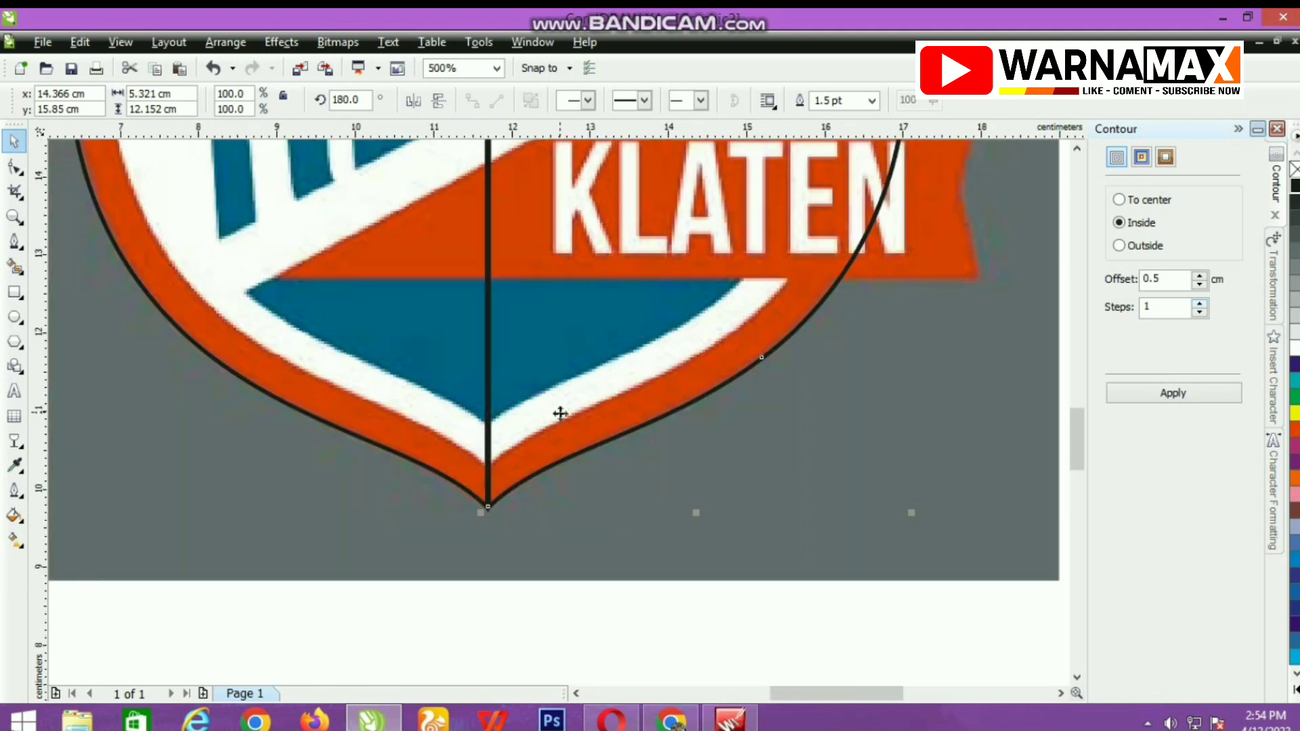
pyautogui.scroll(3, 491, 531)
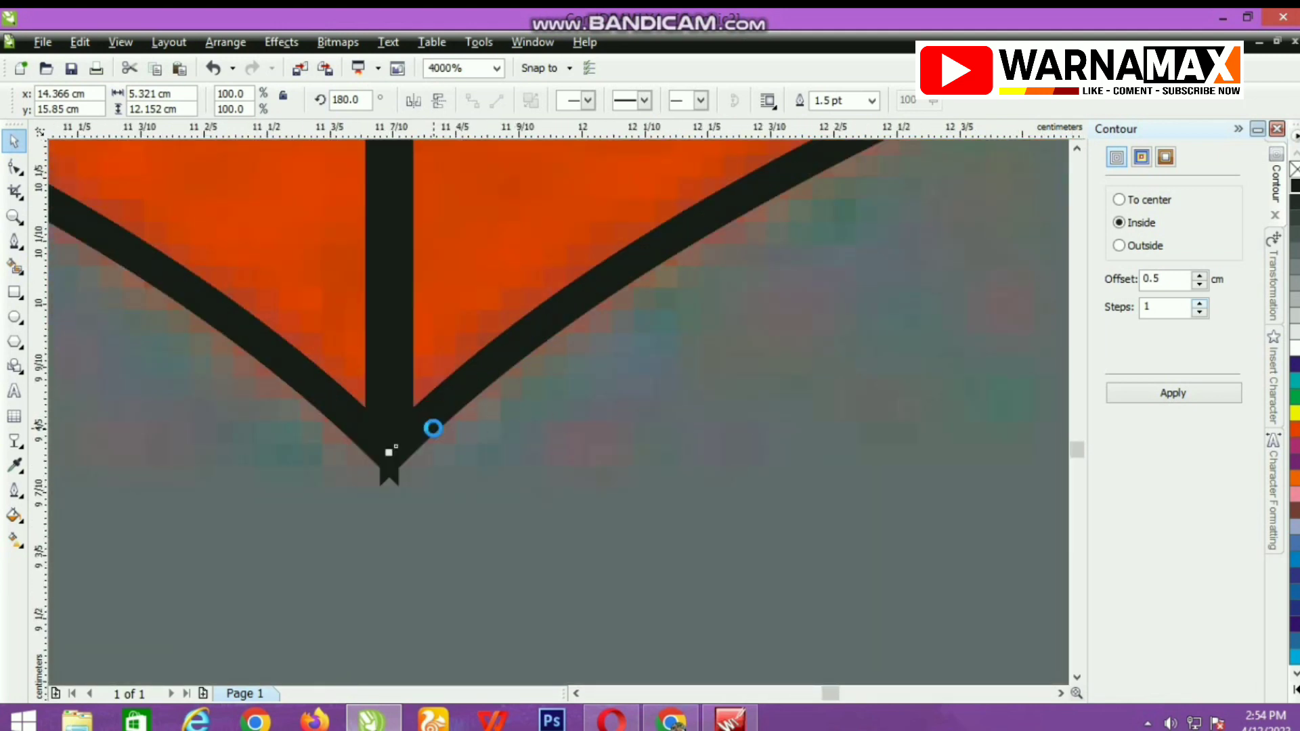
pyautogui.press('Right')
pyautogui.press('Right')
pyautogui.press('Right')
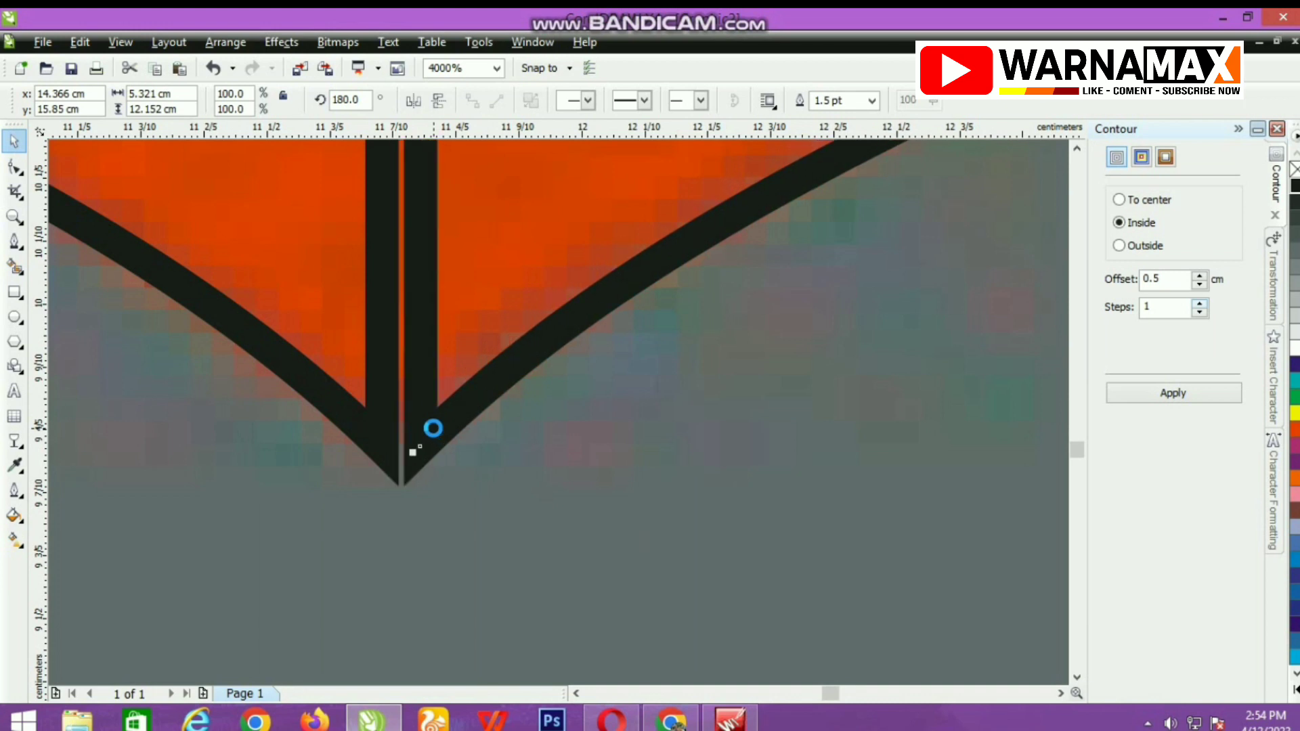
pyautogui.press('Left')
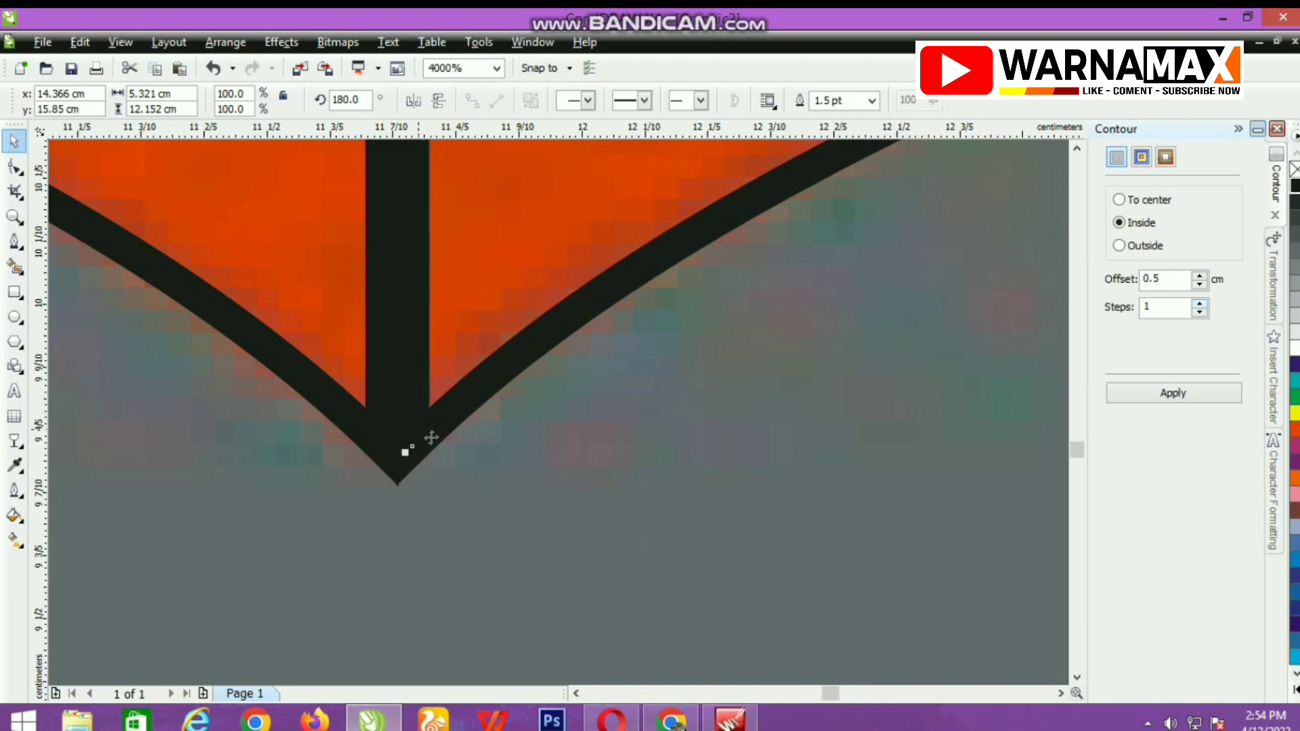
pyautogui.scroll(4, 429, 440)
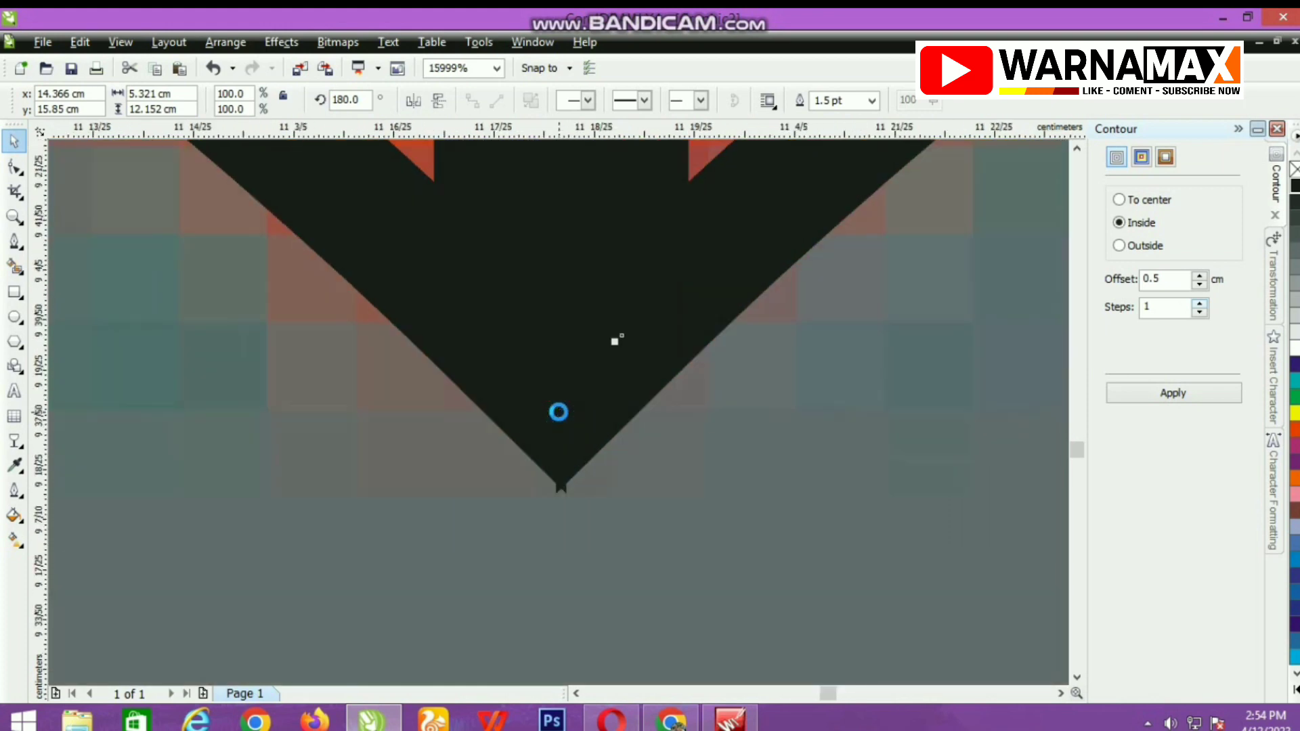
pyautogui.scroll(-8, 561, 411)
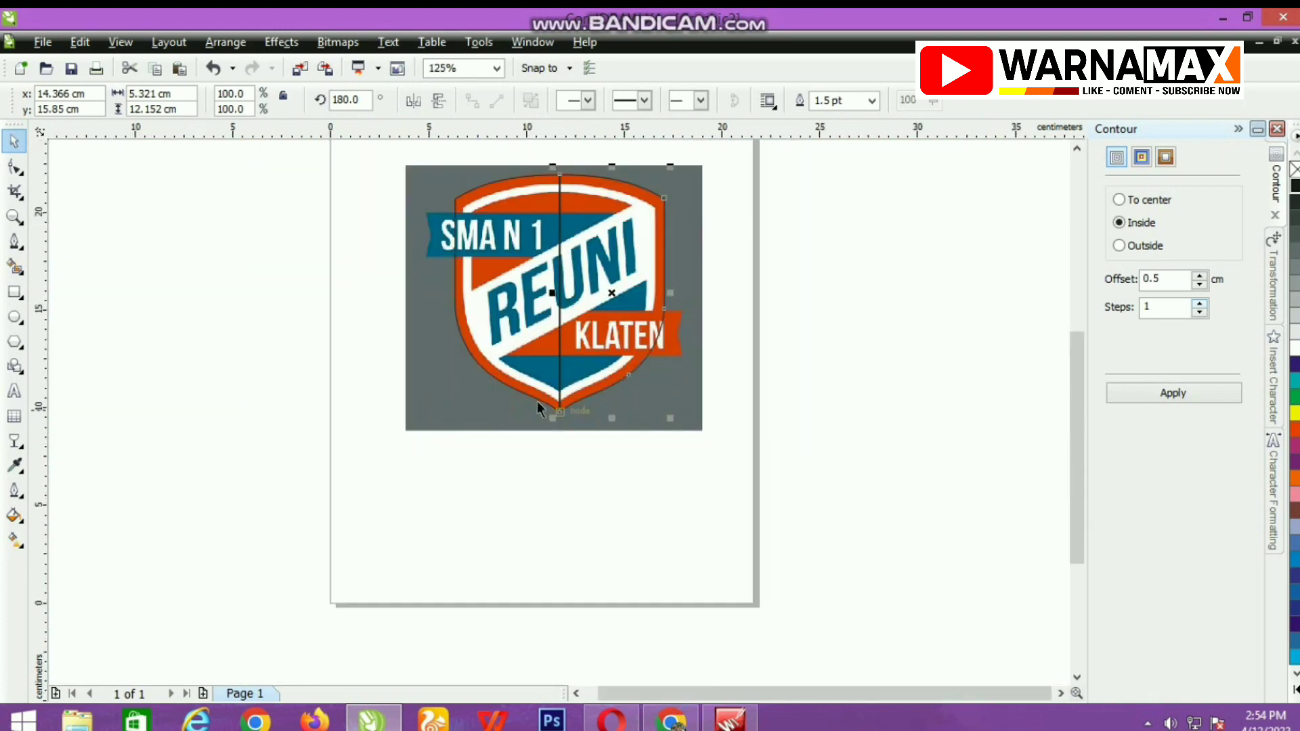
# Bend the mirrored half's straight centre edge leftward so it overlaps the left half.
pyautogui.click(15, 167)
pyautogui.scroll(4, 560, 420)
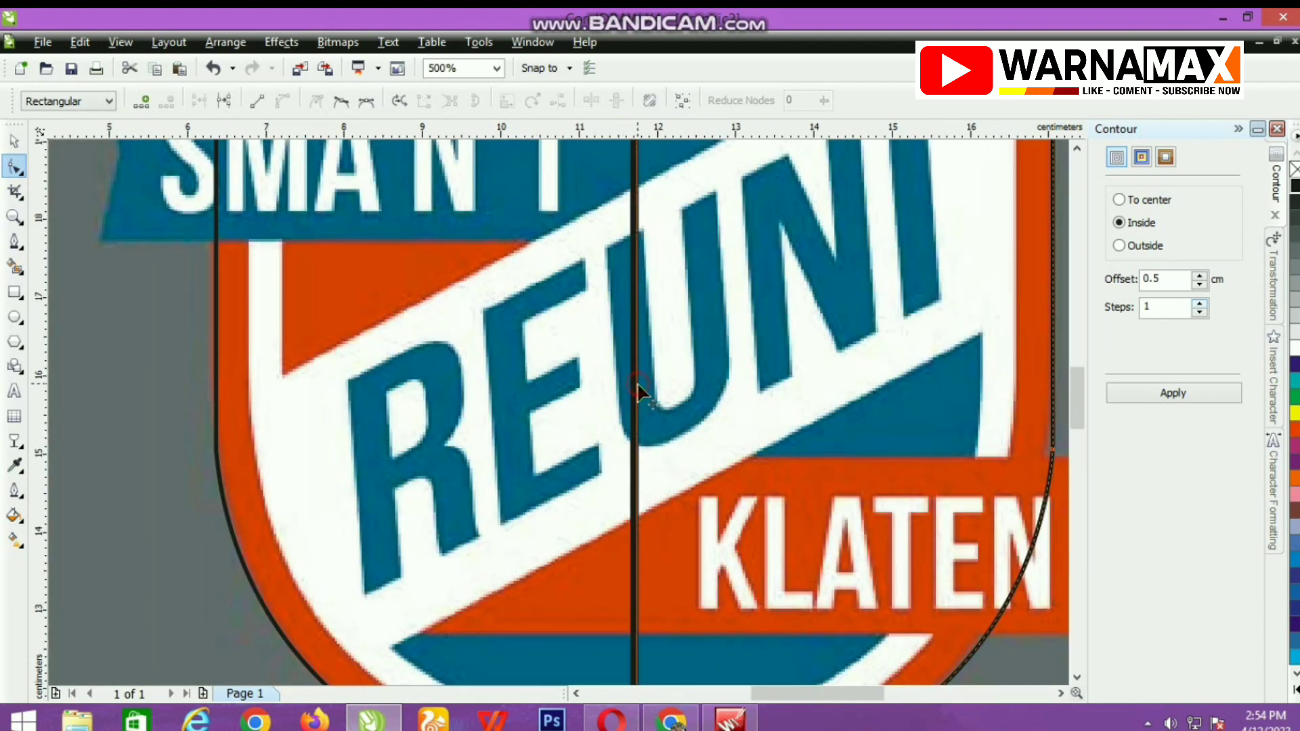
pyautogui.moveTo(636, 389); pyautogui.dragTo(419, 399)
pyautogui.scroll(-4, 406, 406)
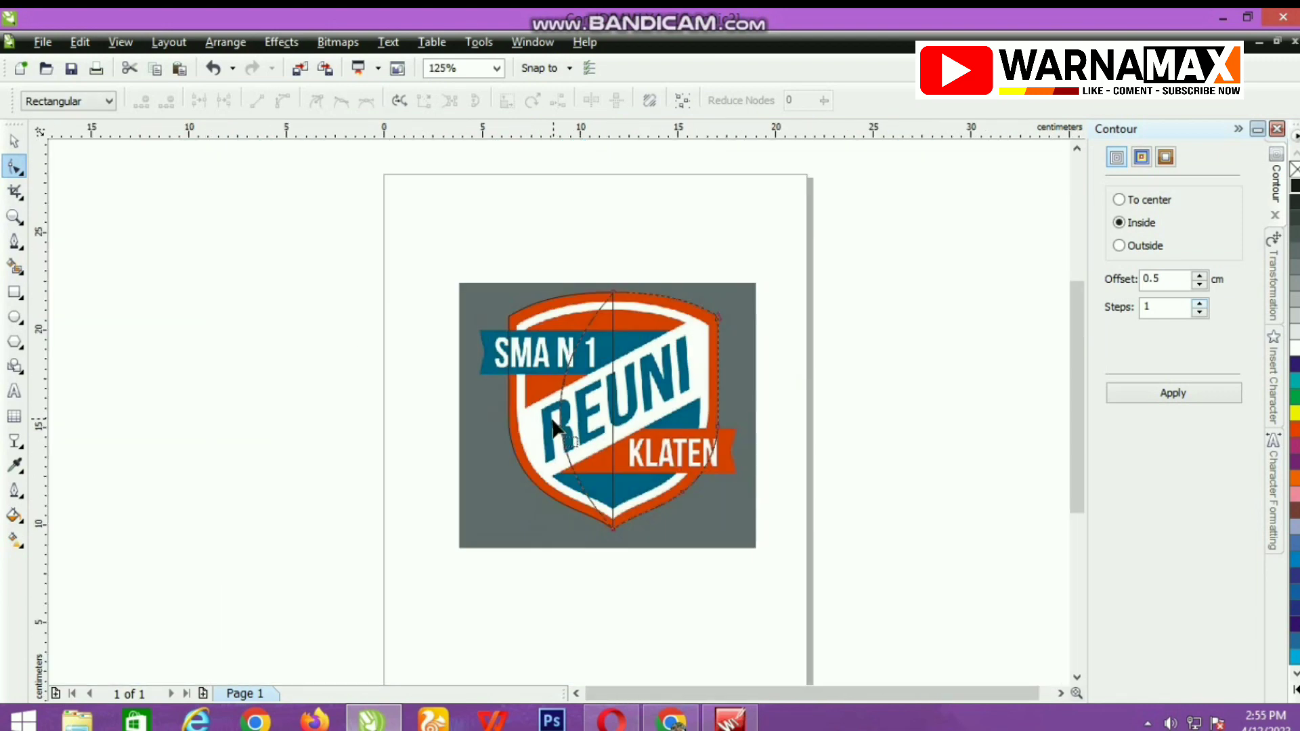
# Select both half outlines and weld them into one shield shape.
pyautogui.click(14, 141)
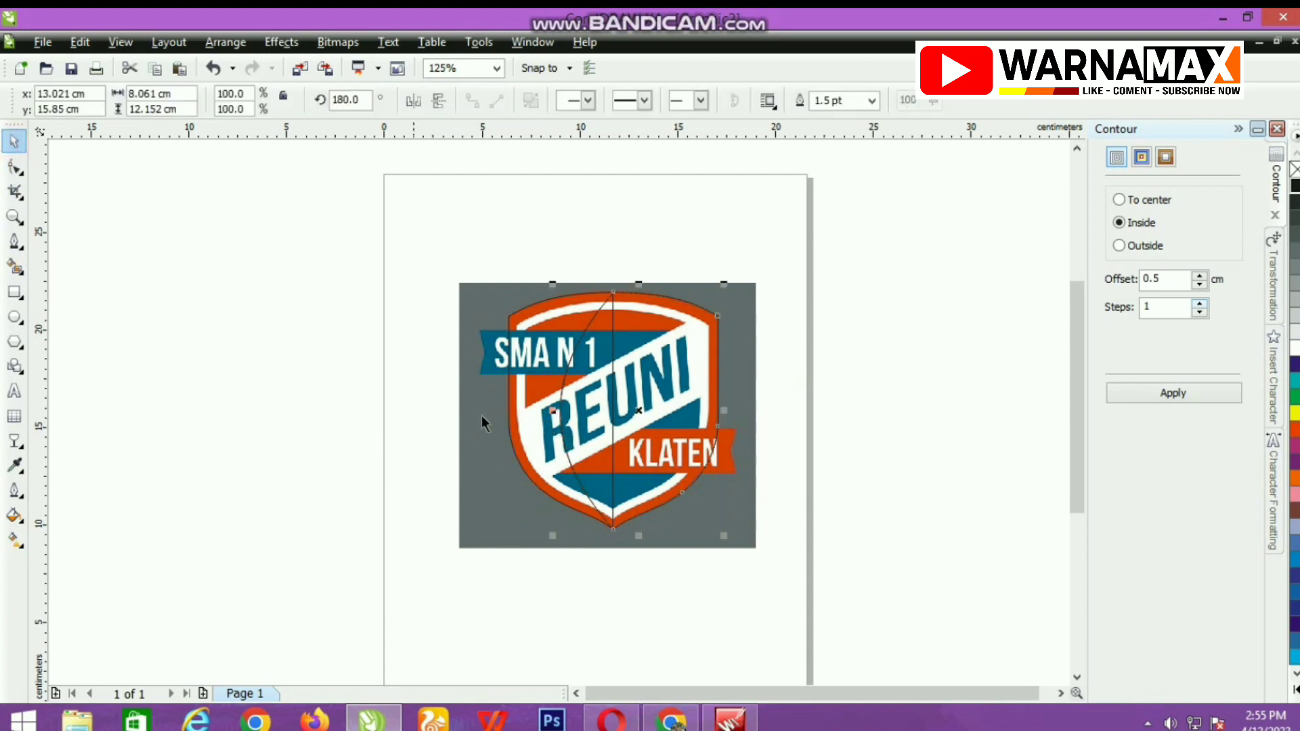
pyautogui.keyDown('shift'); pyautogui.click(521, 430); pyautogui.keyUp('shift')
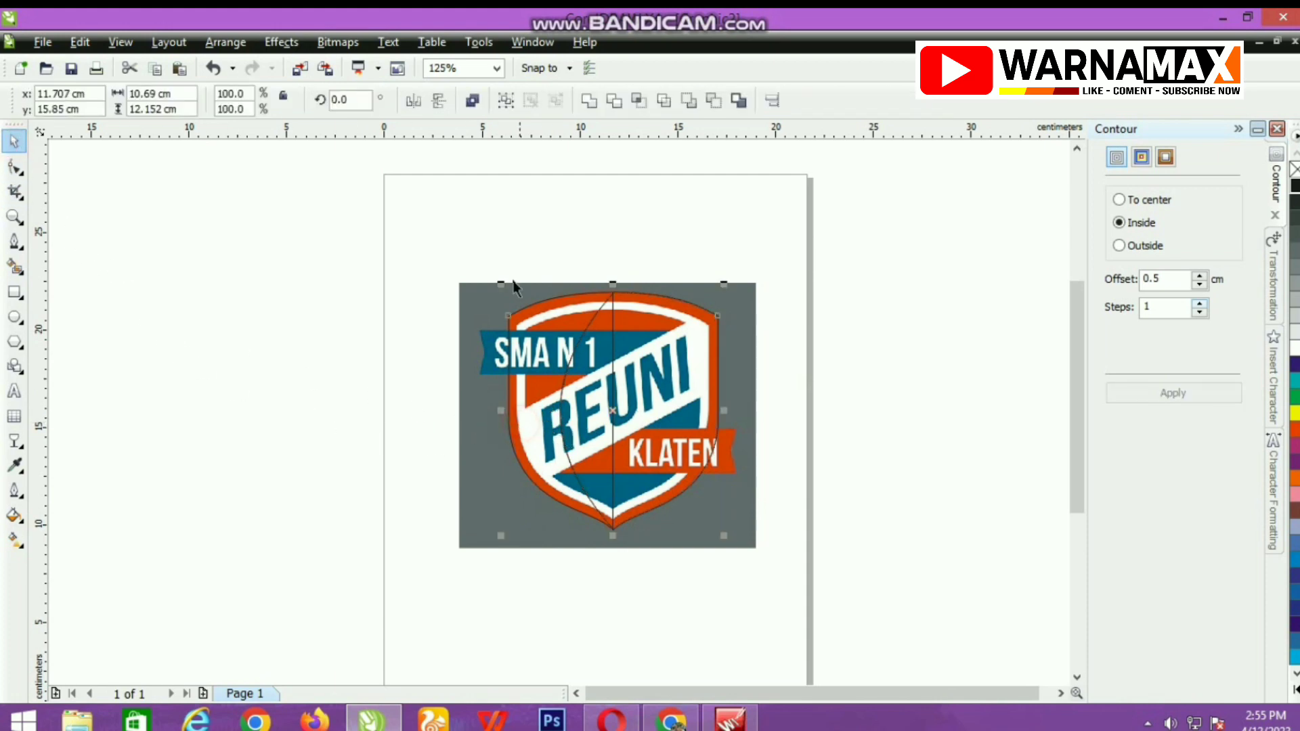
pyautogui.click(589, 101)
# Delete the lowest node of the small notch at the top centre of the welded outline.
pyautogui.scroll(8, 613, 292)
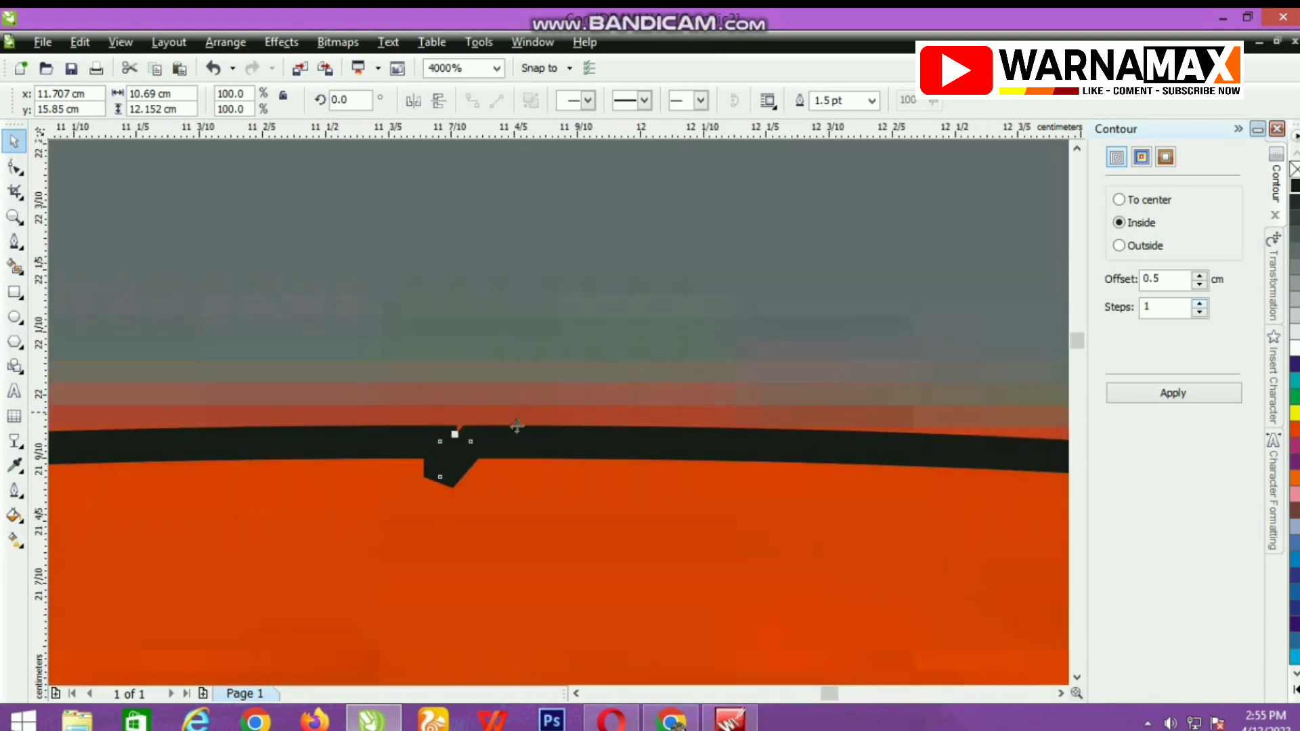
pyautogui.click(14, 166)
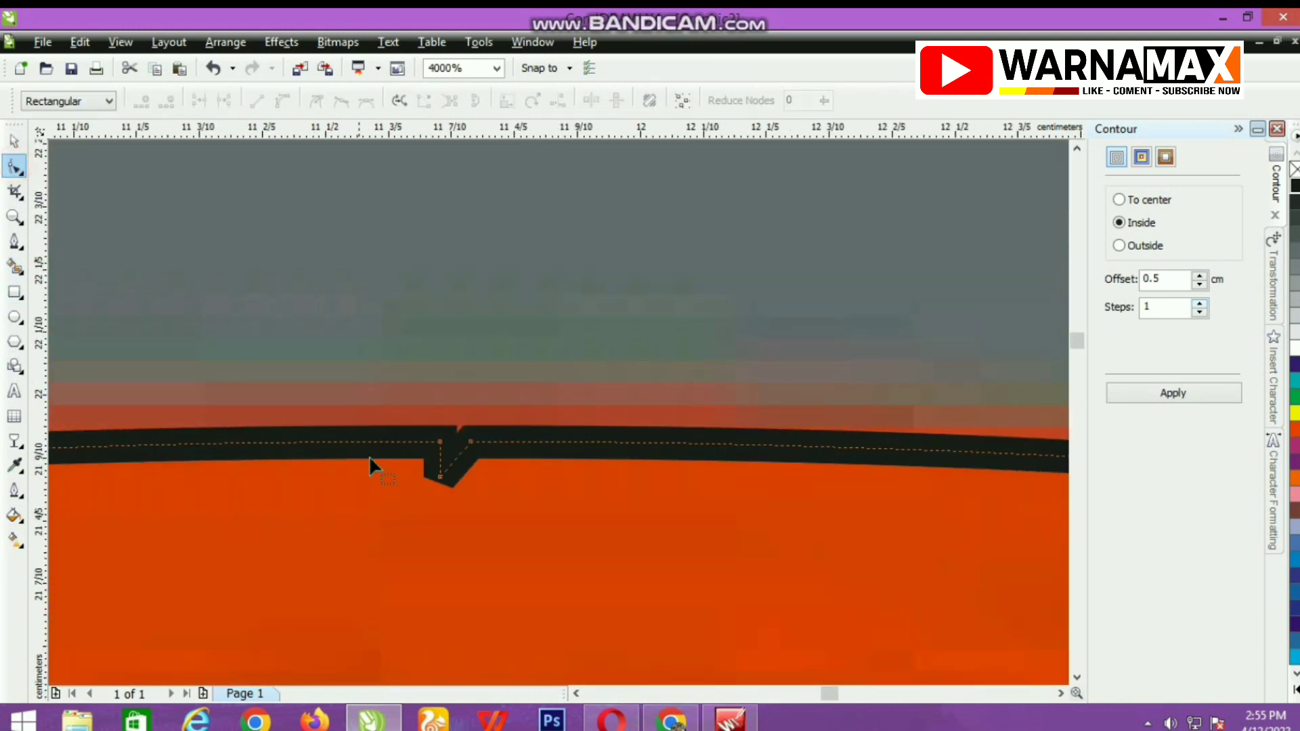
pyautogui.scroll(3, 433, 488)
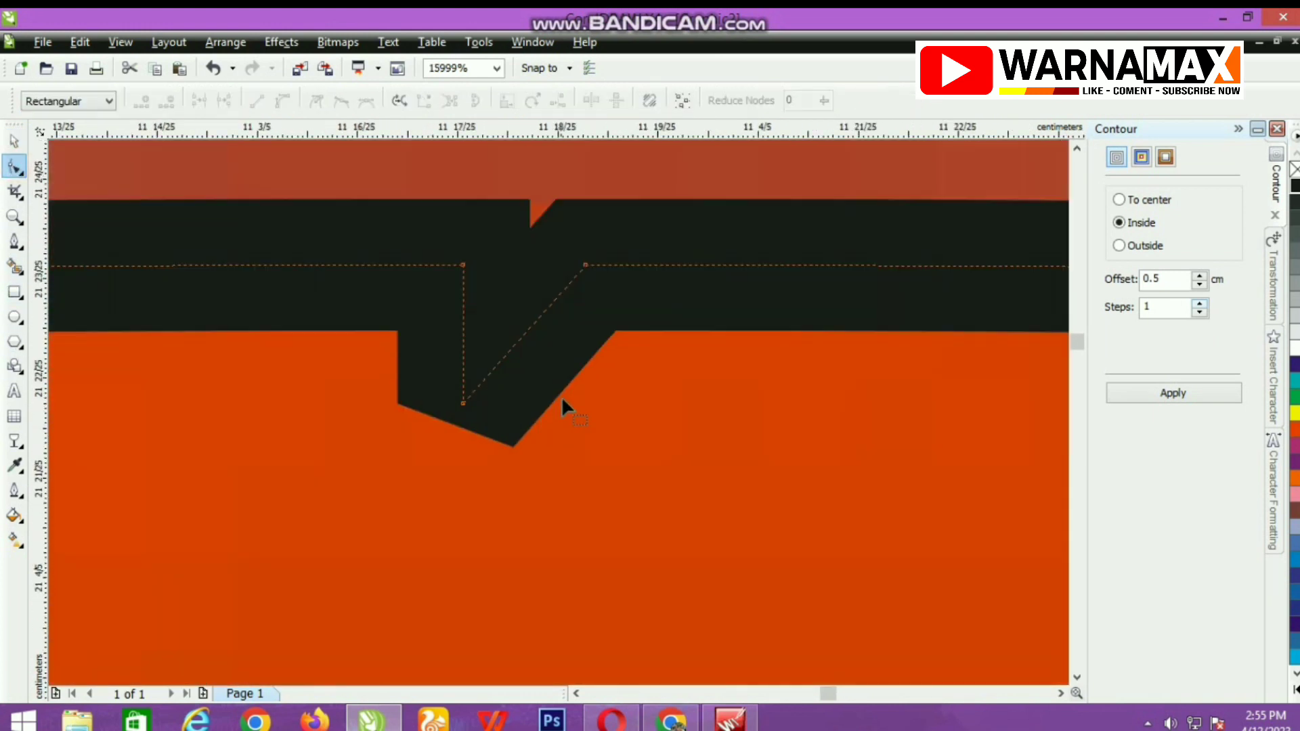
pyautogui.click(464, 403)
pyautogui.press('Delete')
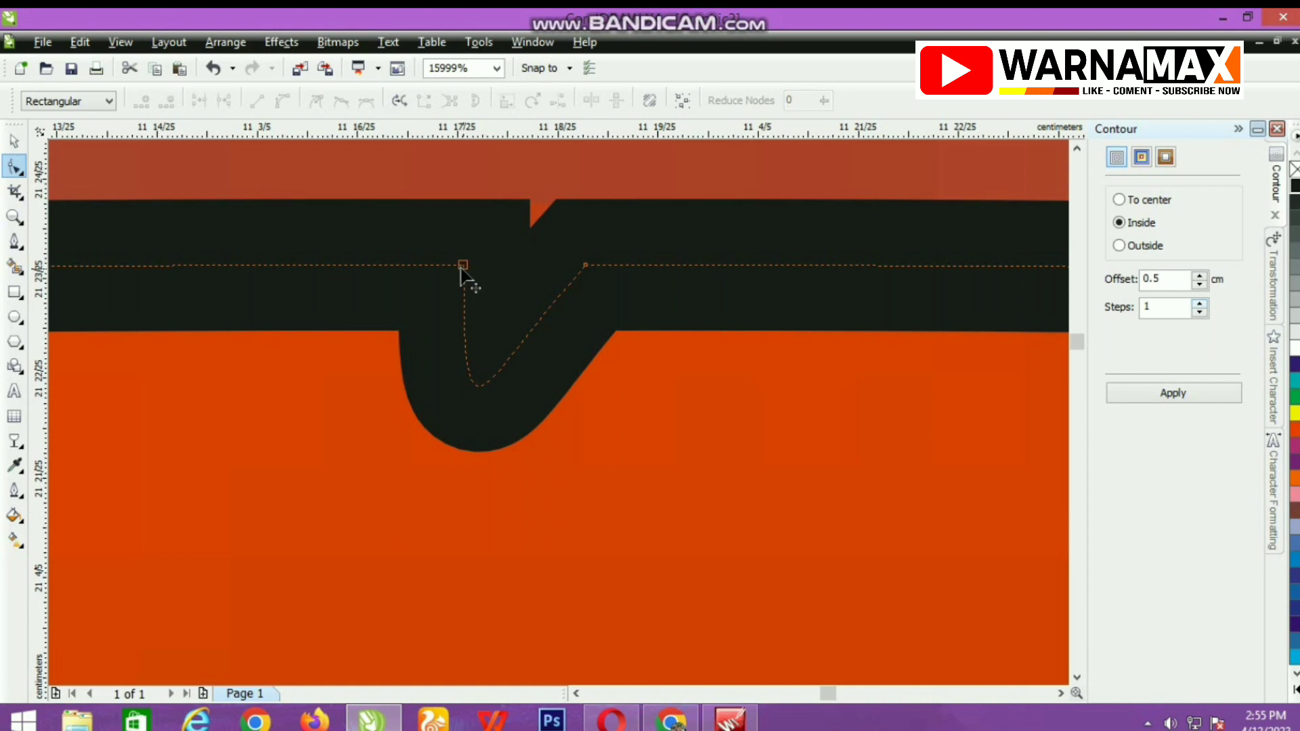
# Adjust the curve handles of the segment between the two top-centre nodes so the outline runs smoothly across the join.
pyautogui.click(585, 265)
pyautogui.moveTo(478, 384); pyautogui.dragTo(456, 272)
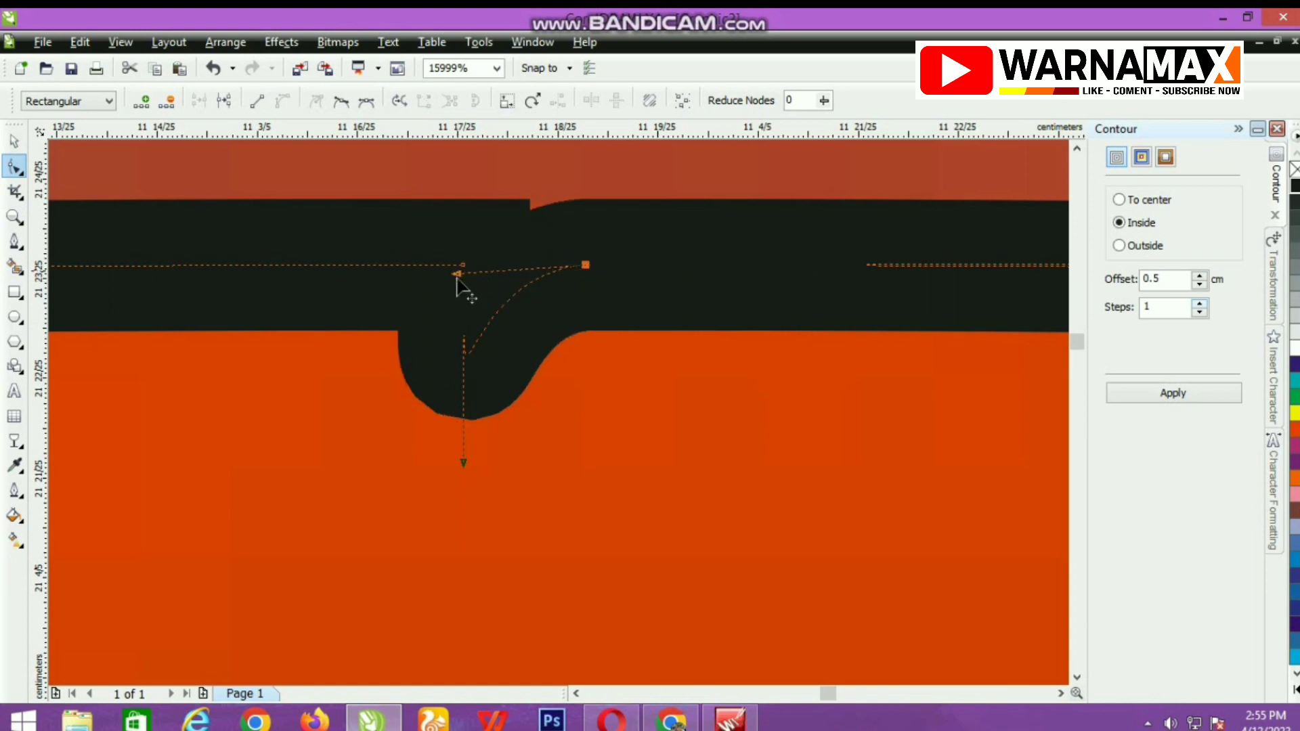
pyautogui.moveTo(460, 463); pyautogui.dragTo(464, 265)
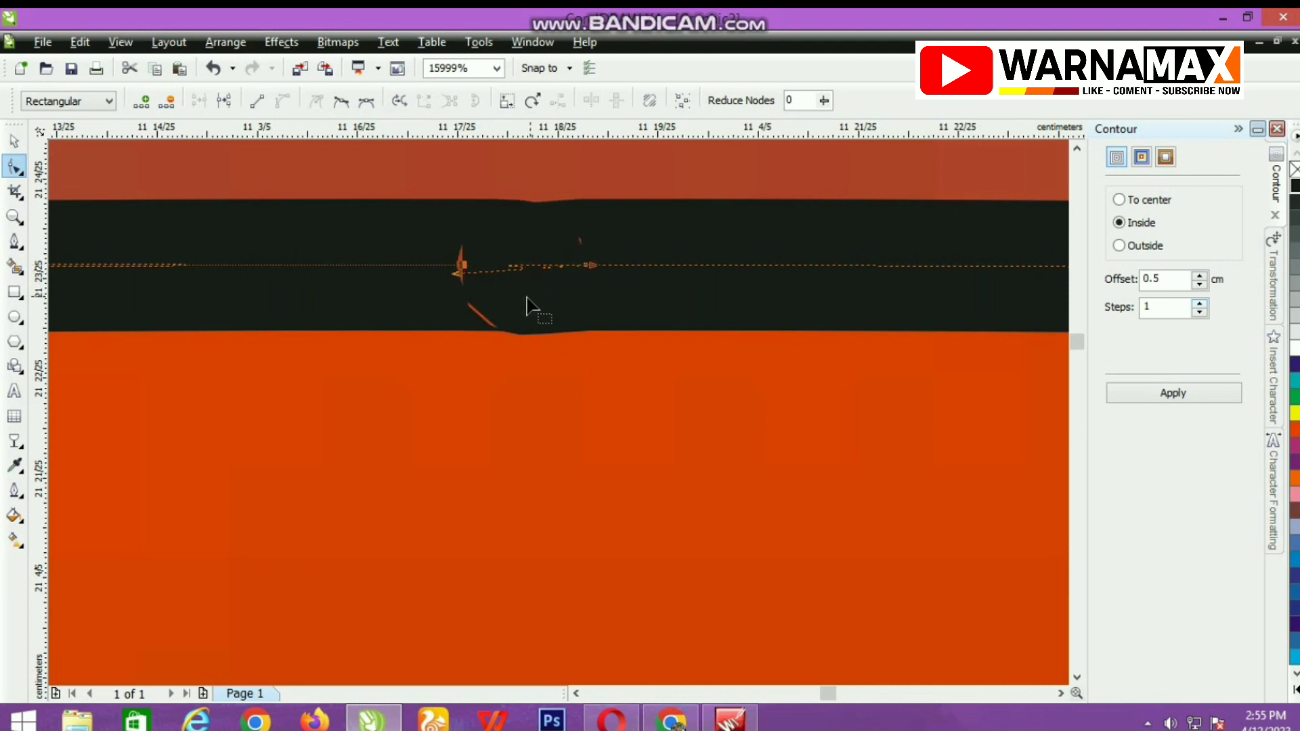
pyautogui.scroll(2, 557, 412)
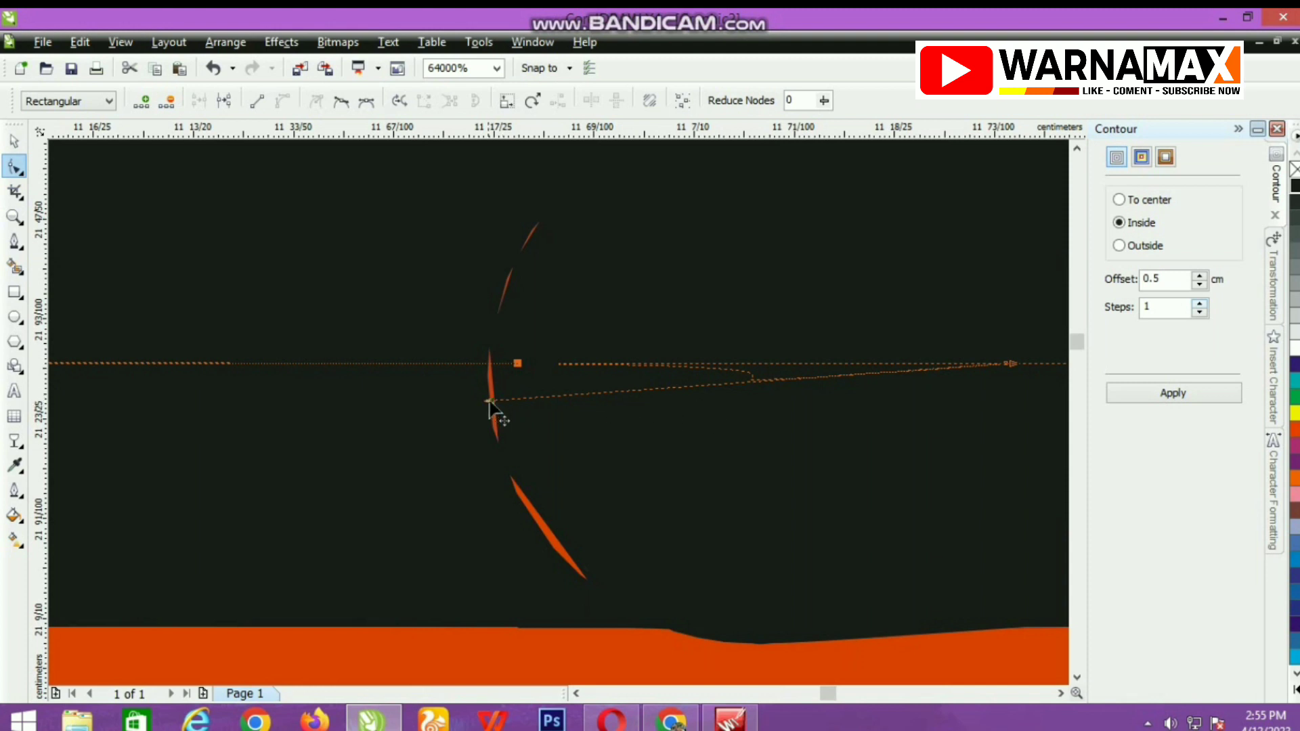
pyautogui.moveTo(489, 403); pyautogui.dragTo(1007, 367)
pyautogui.scroll(-3, 562, 425)
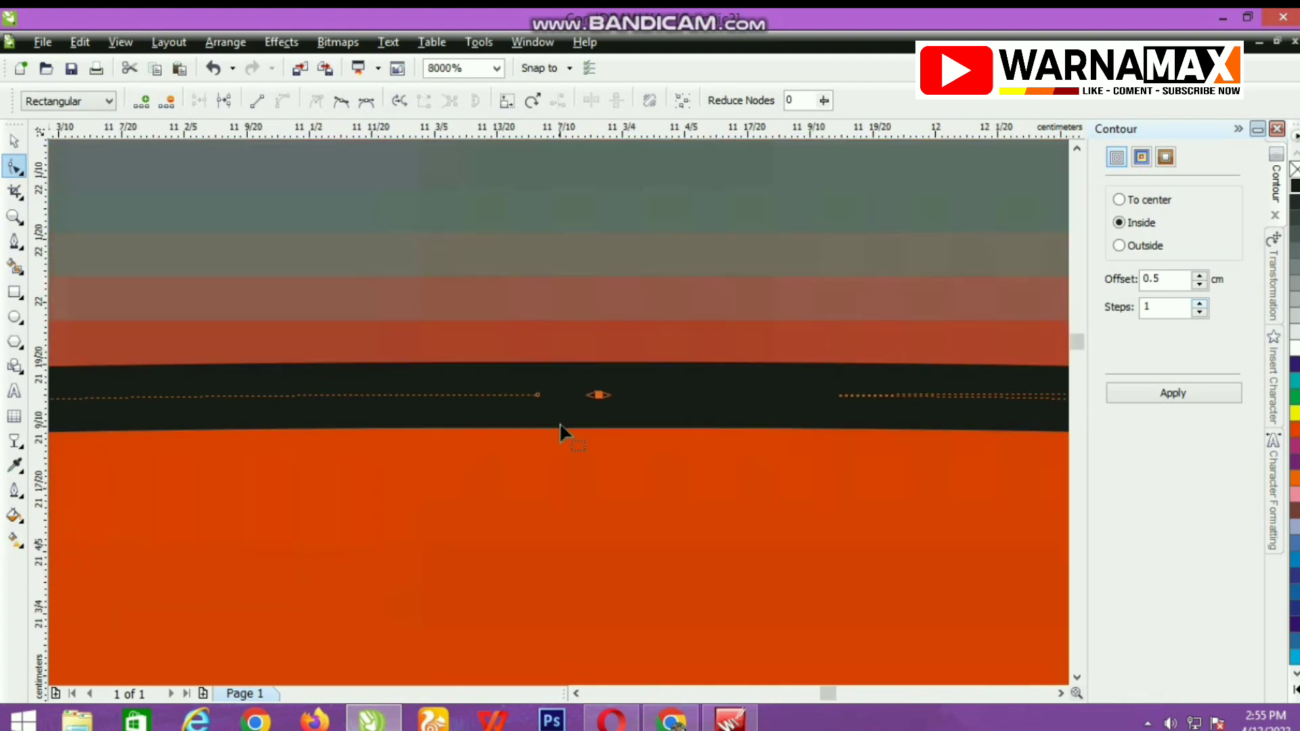
pyautogui.scroll(3, 560, 419)
pyautogui.click(508, 465)
pyautogui.scroll(-6, 557, 420)
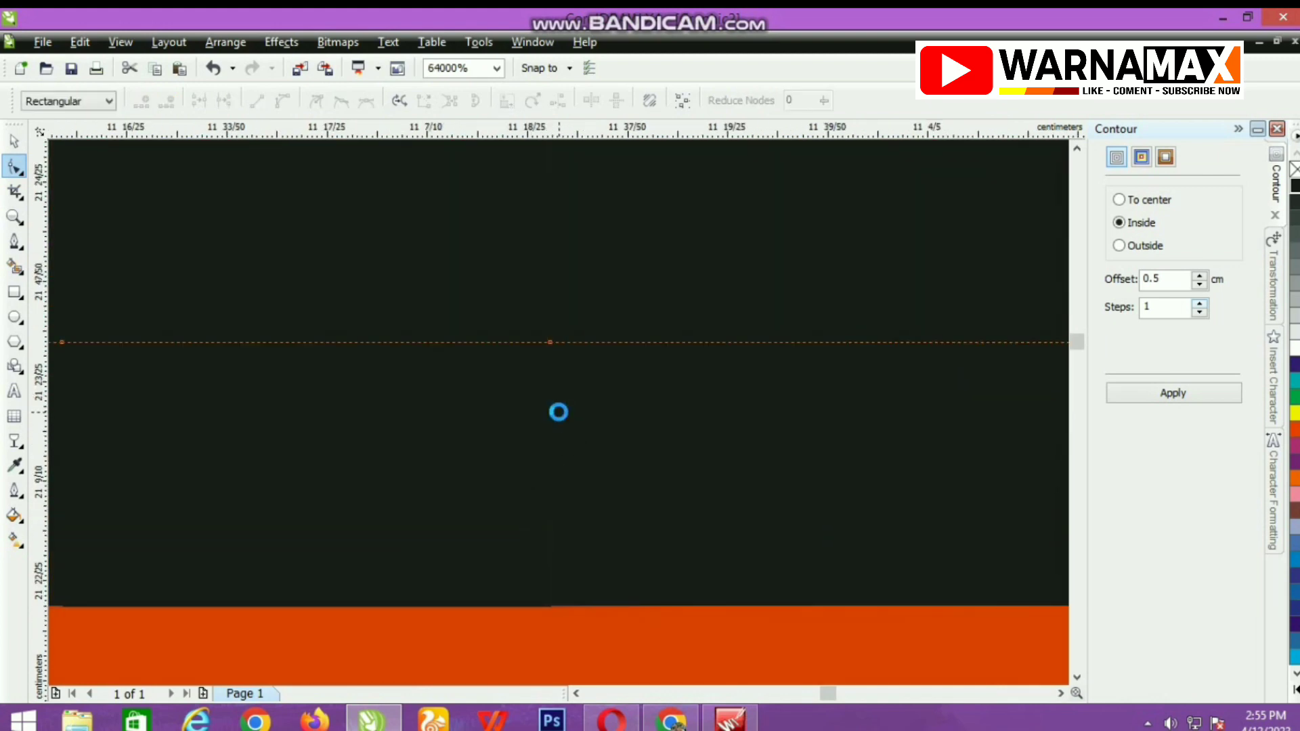
pyautogui.scroll(6, 558, 410)
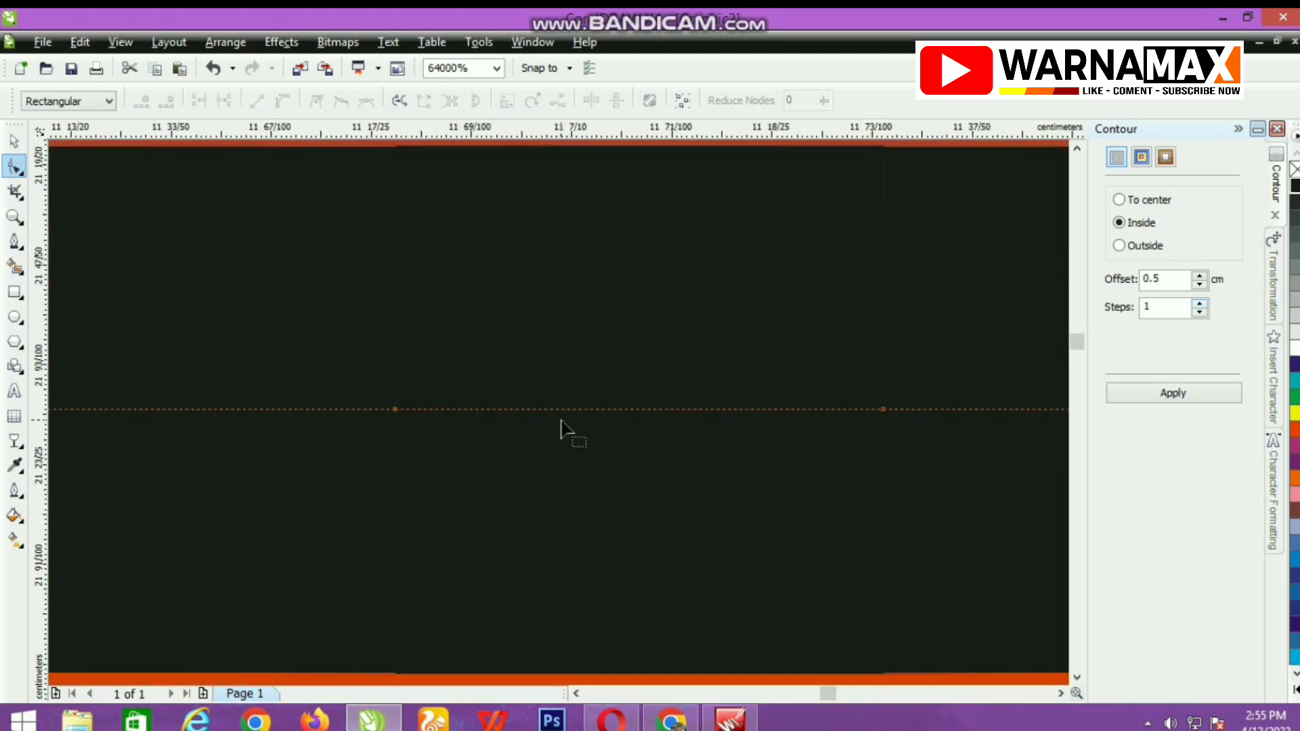
# Delete the leftover node on the right side of the join at the top centre of the shield outline.
pyautogui.click(881, 409)
pyautogui.press('Delete')
pyautogui.scroll(-4, 545, 409)
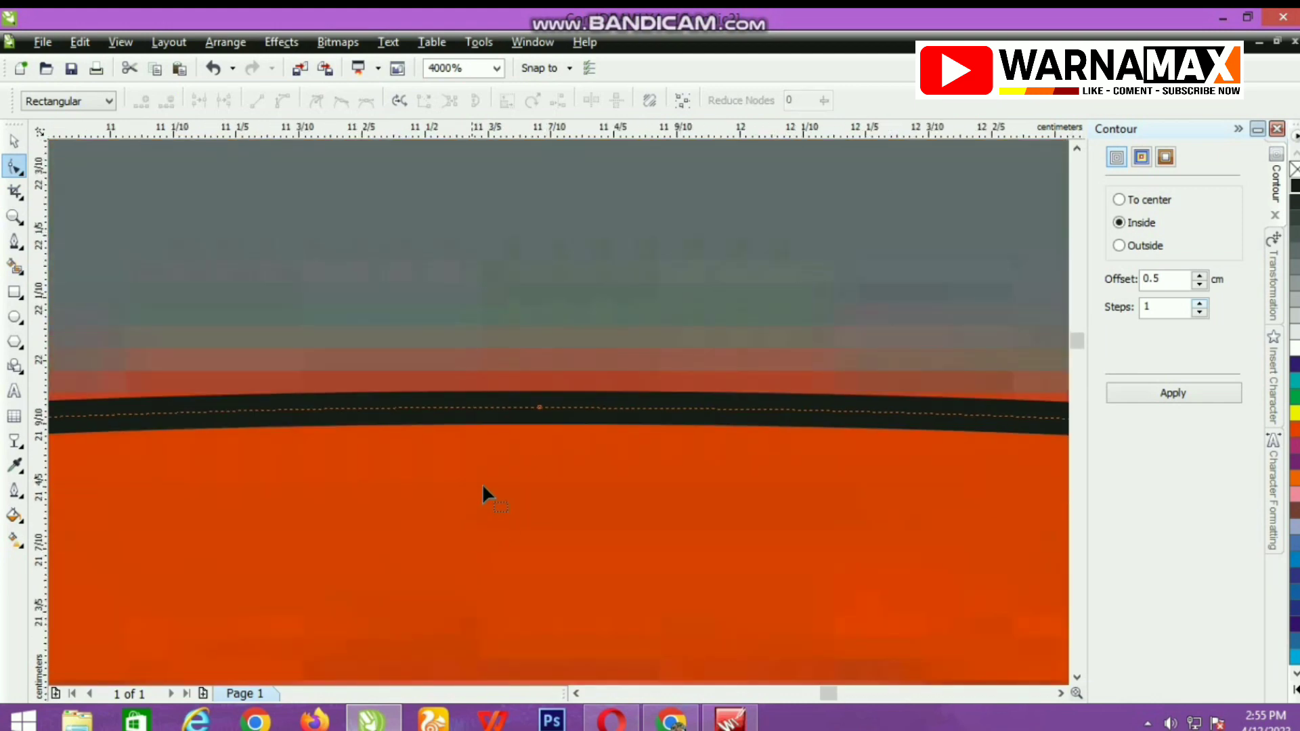
# Move the notch node at the shield's bottom centre down to form the tip, in line with the left edge.
pyautogui.scroll(-6, 557, 410)
pyautogui.scroll(4, 557, 411)
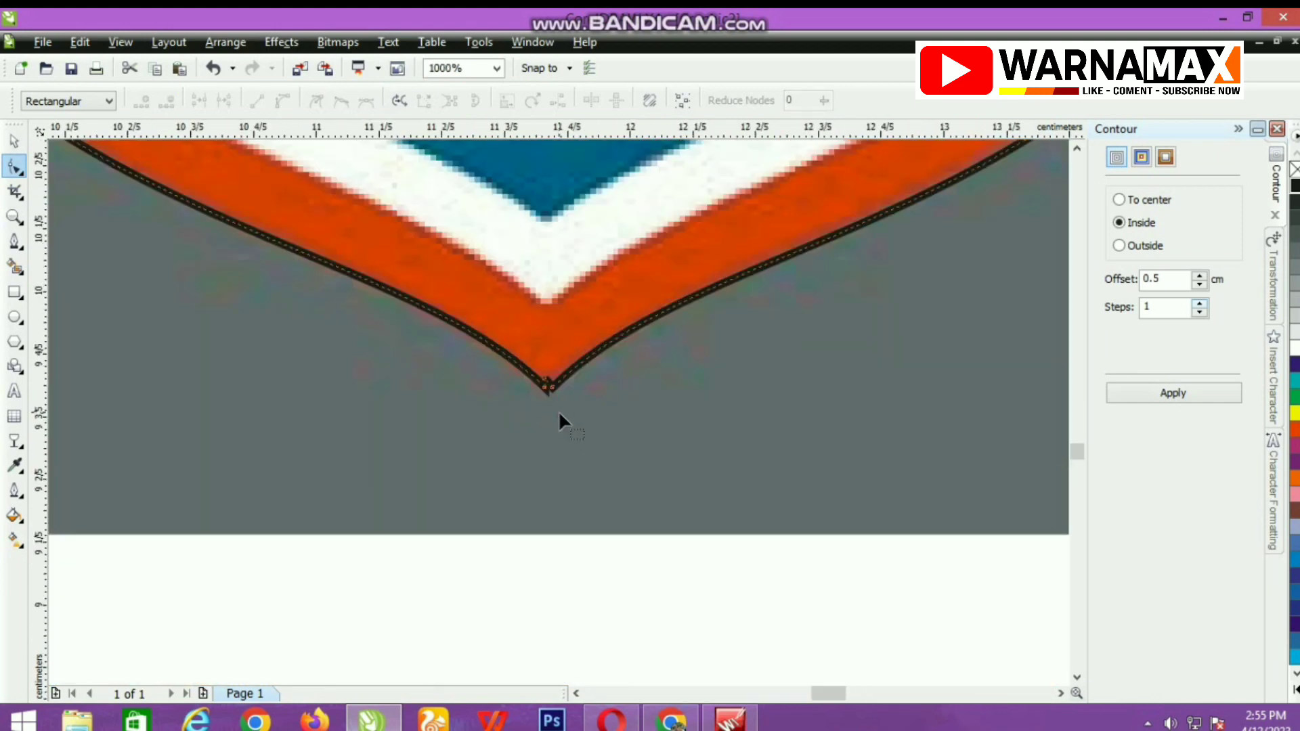
pyautogui.scroll(4, 558, 411)
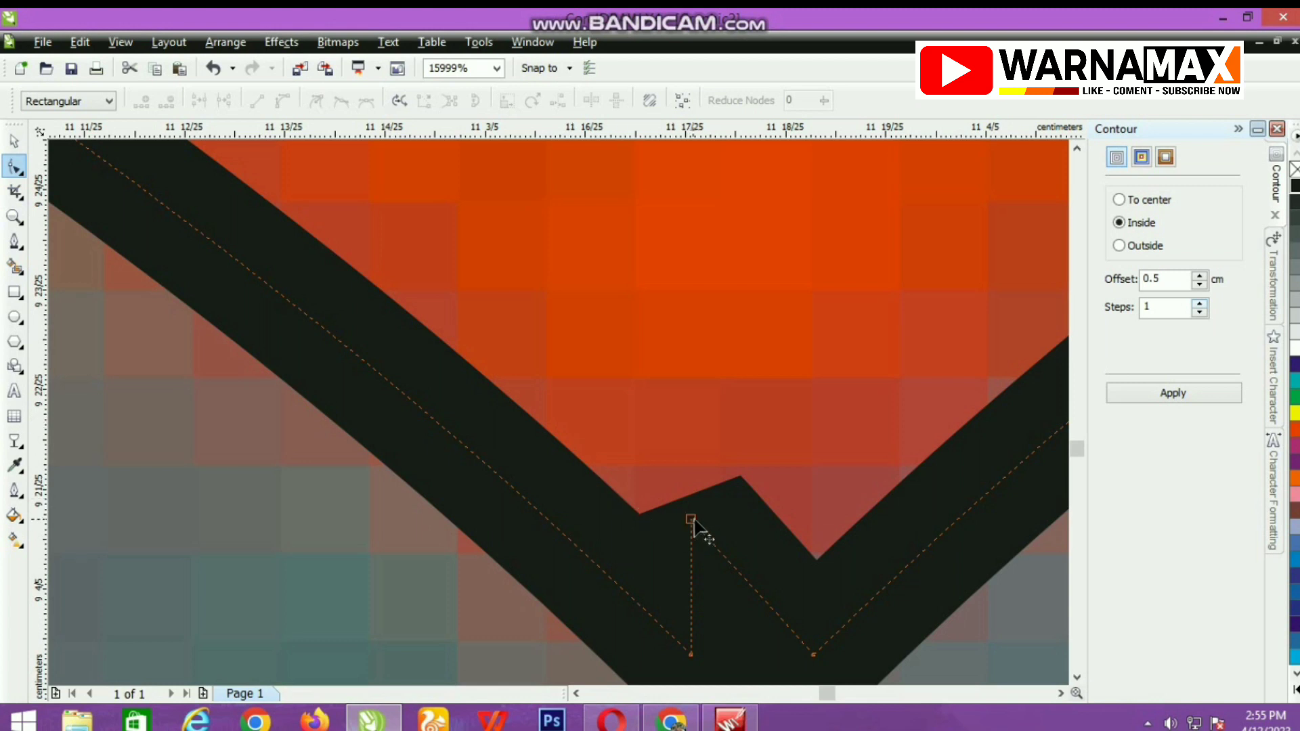
pyautogui.moveTo(692, 519); pyautogui.dragTo(741, 670)
pyautogui.scroll(-2, 558, 410)
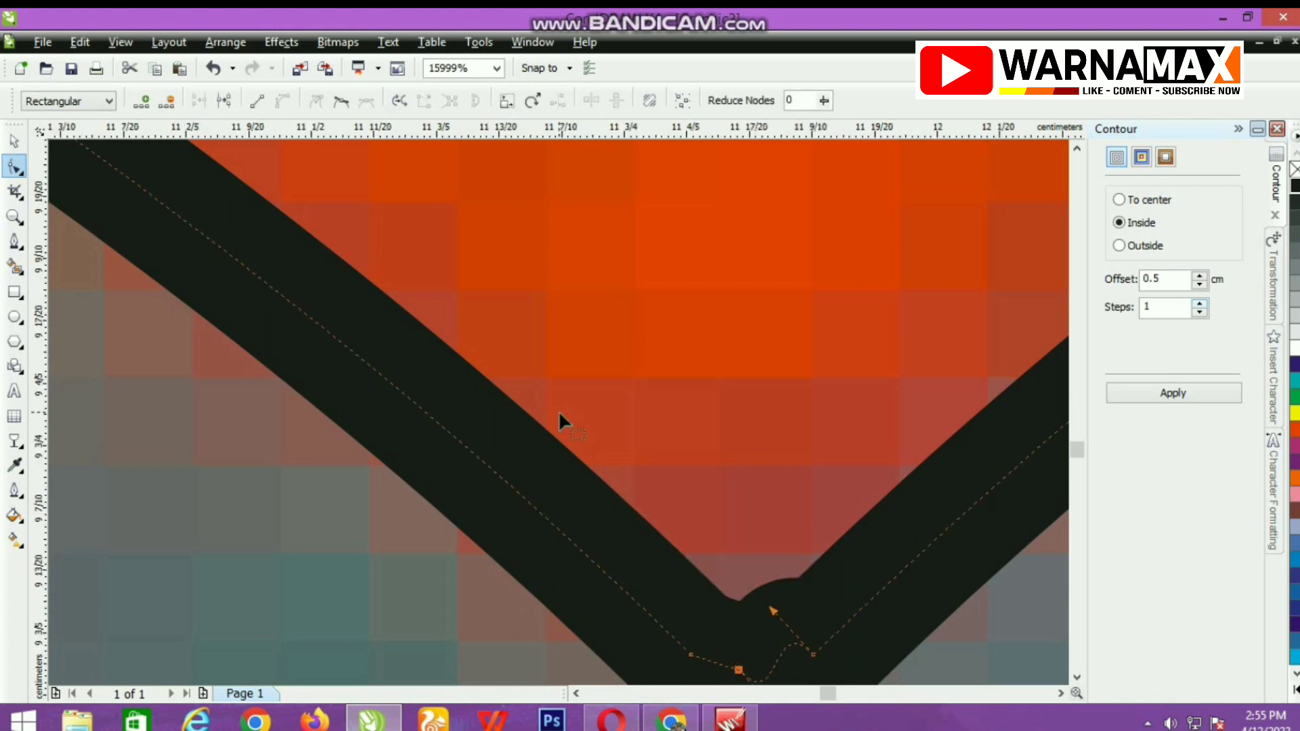
pyautogui.scroll(2, 563, 420)
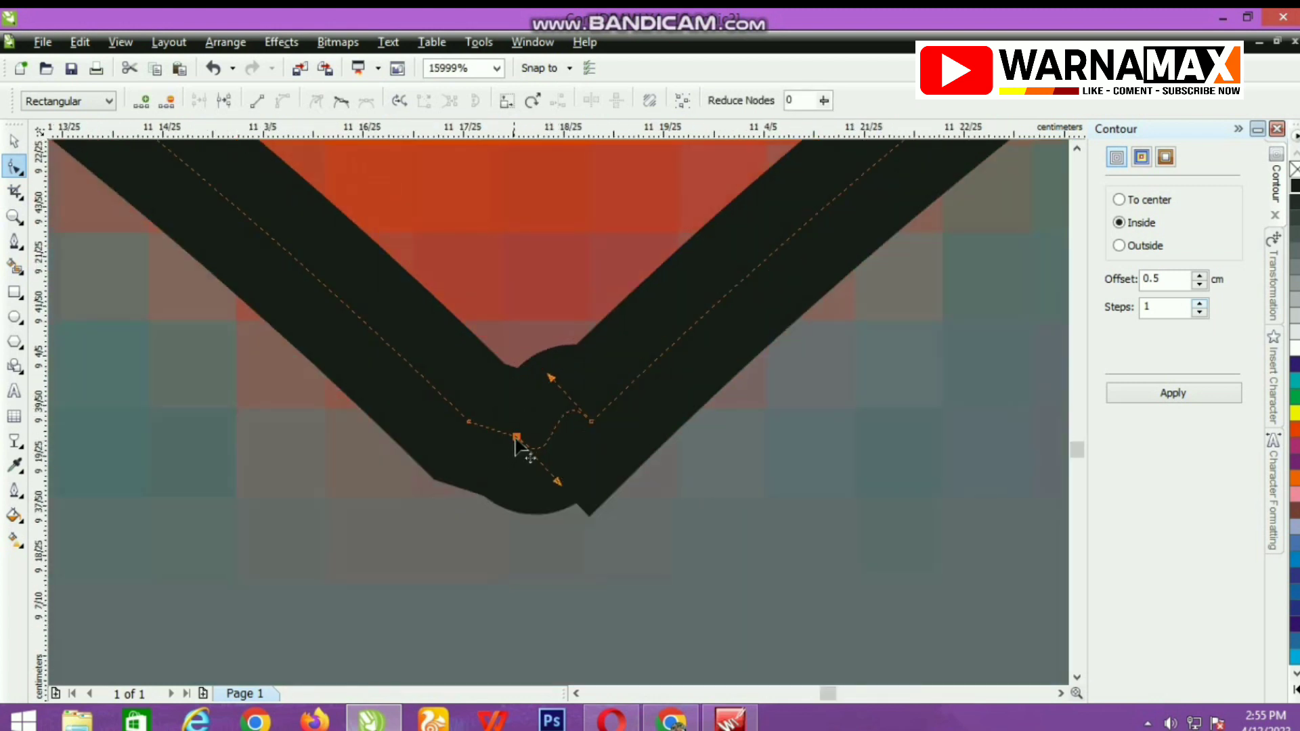
pyautogui.moveTo(515, 438); pyautogui.dragTo(536, 483)
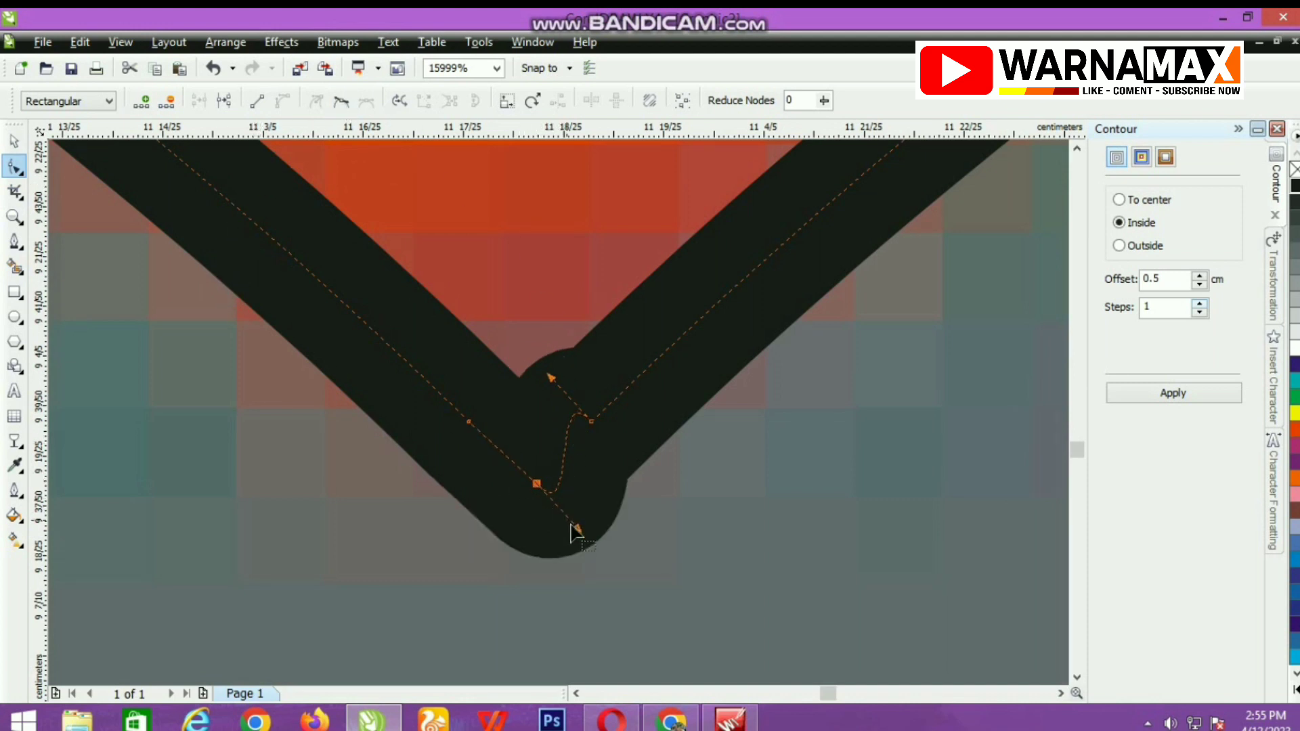
# Adjust both curve handles of the short segment beside the bottom tip so it runs straight along the right edge.
pyautogui.moveTo(578, 529); pyautogui.dragTo(591, 426)
pyautogui.scroll(1, 589, 426)
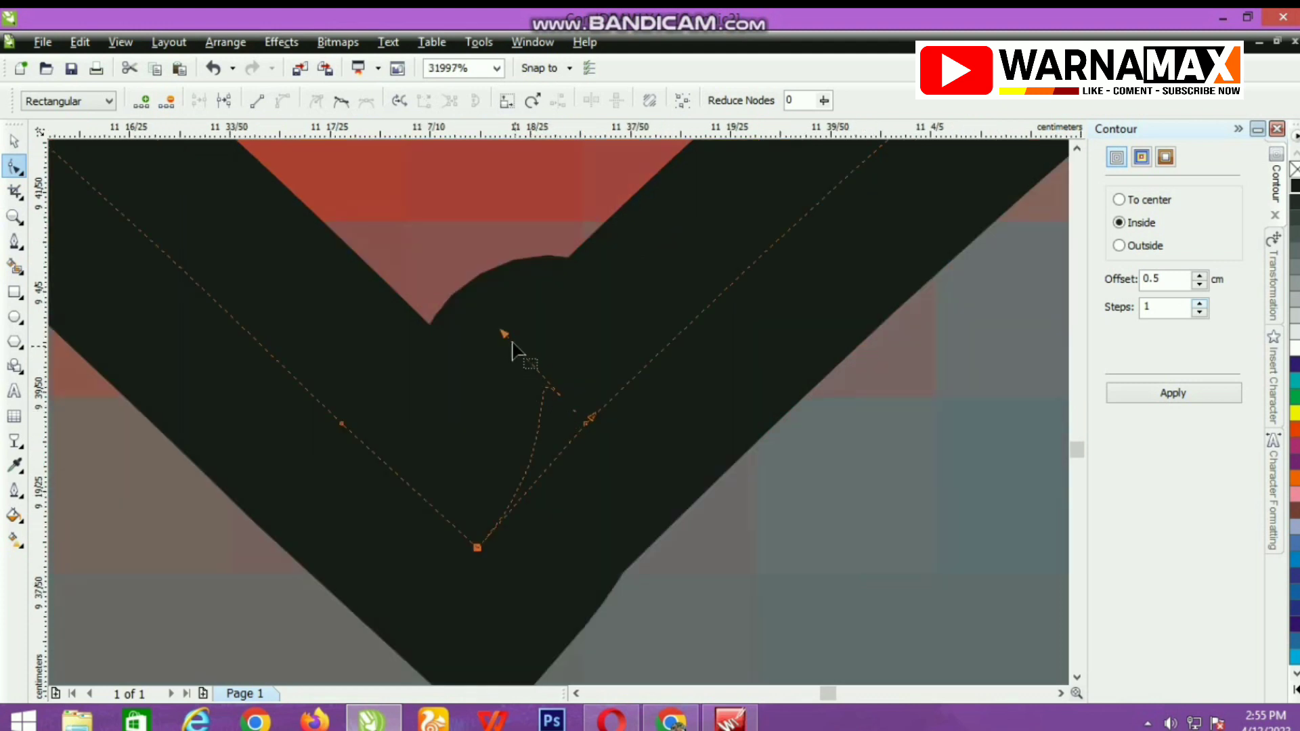
pyautogui.moveTo(502, 333); pyautogui.dragTo(586, 424)
# Remove the leftover nodes on either side of the bottom tip, leaving a single corner node.
pyautogui.scroll(3, 572, 434)
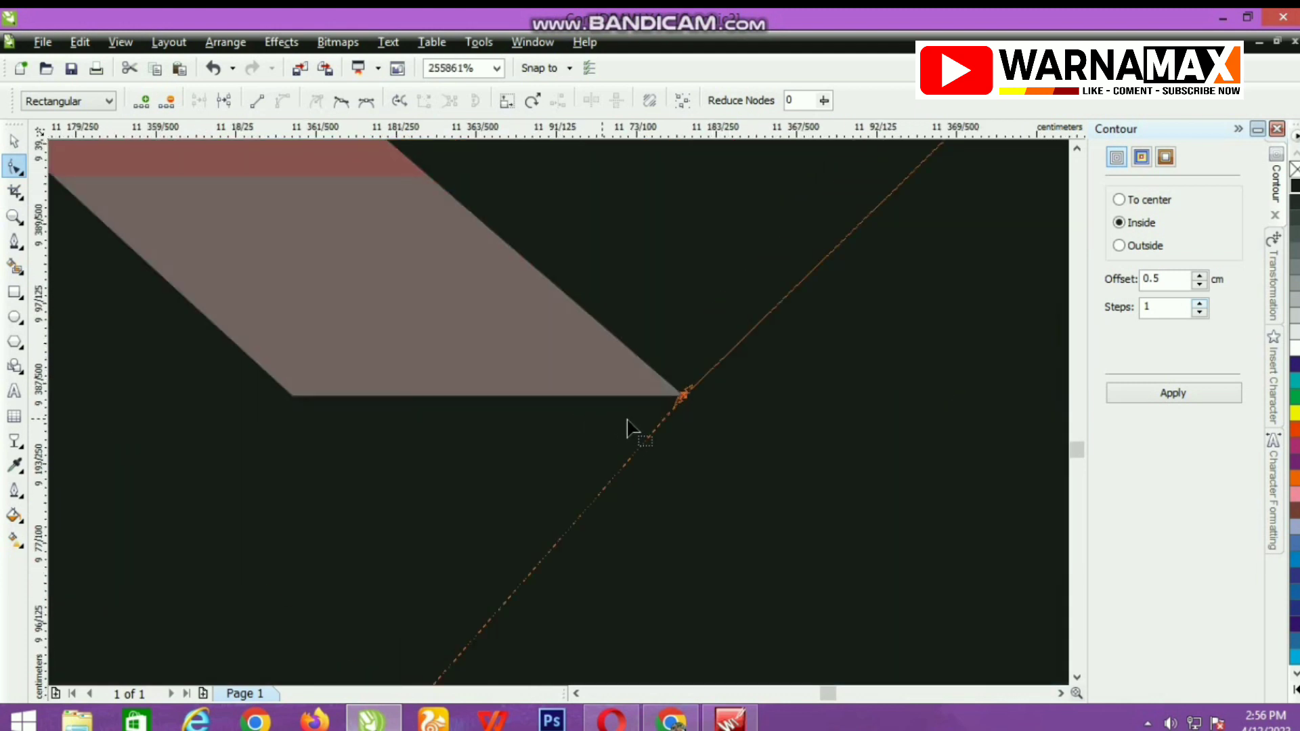
pyautogui.scroll(-1, 541, 430)
pyautogui.scroll(2, 549, 433)
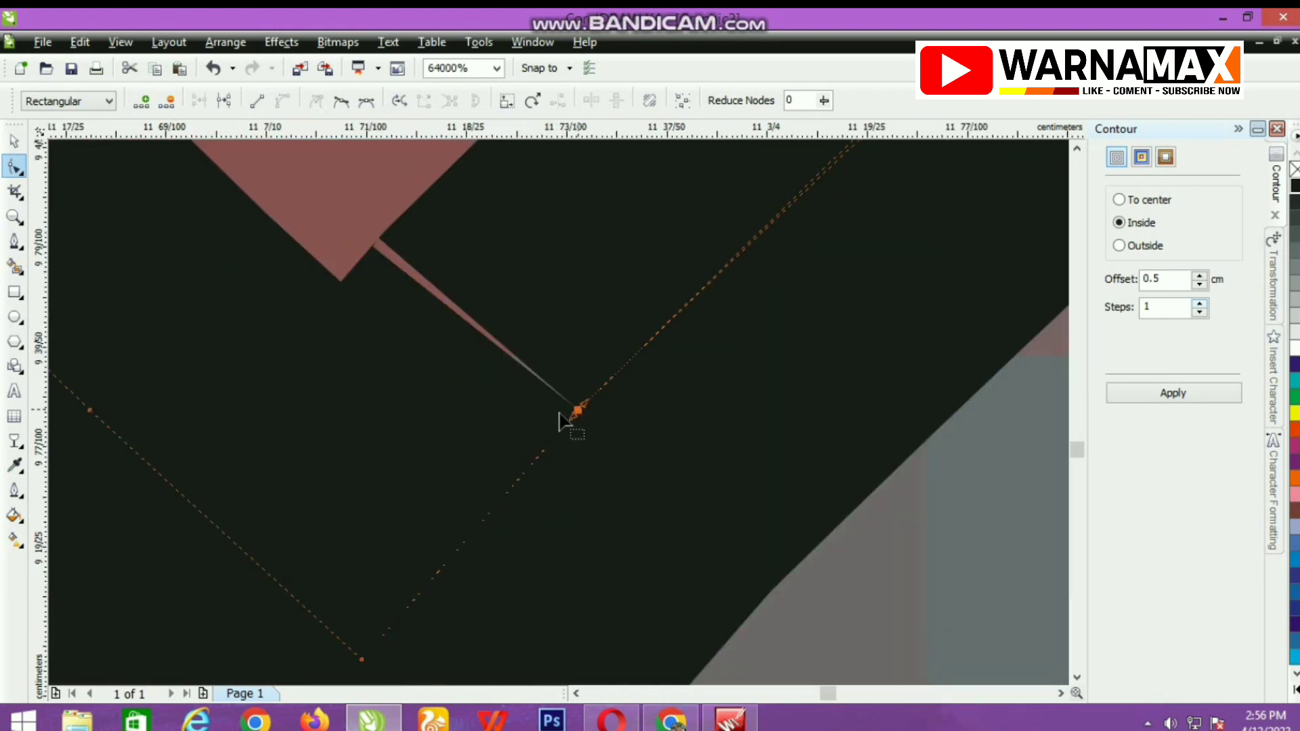
pyautogui.scroll(-1, 576, 426)
pyautogui.scroll(-5, 562, 423)
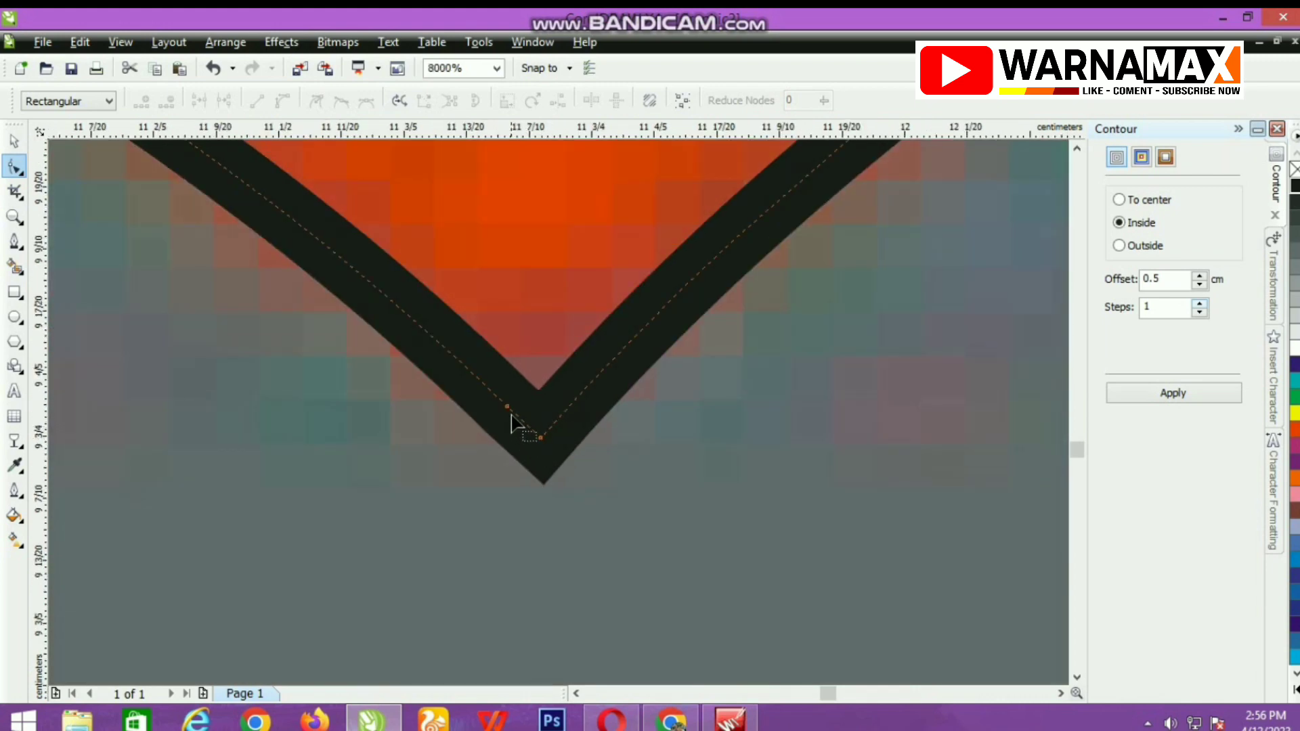
pyautogui.scroll(-3, 516, 420)
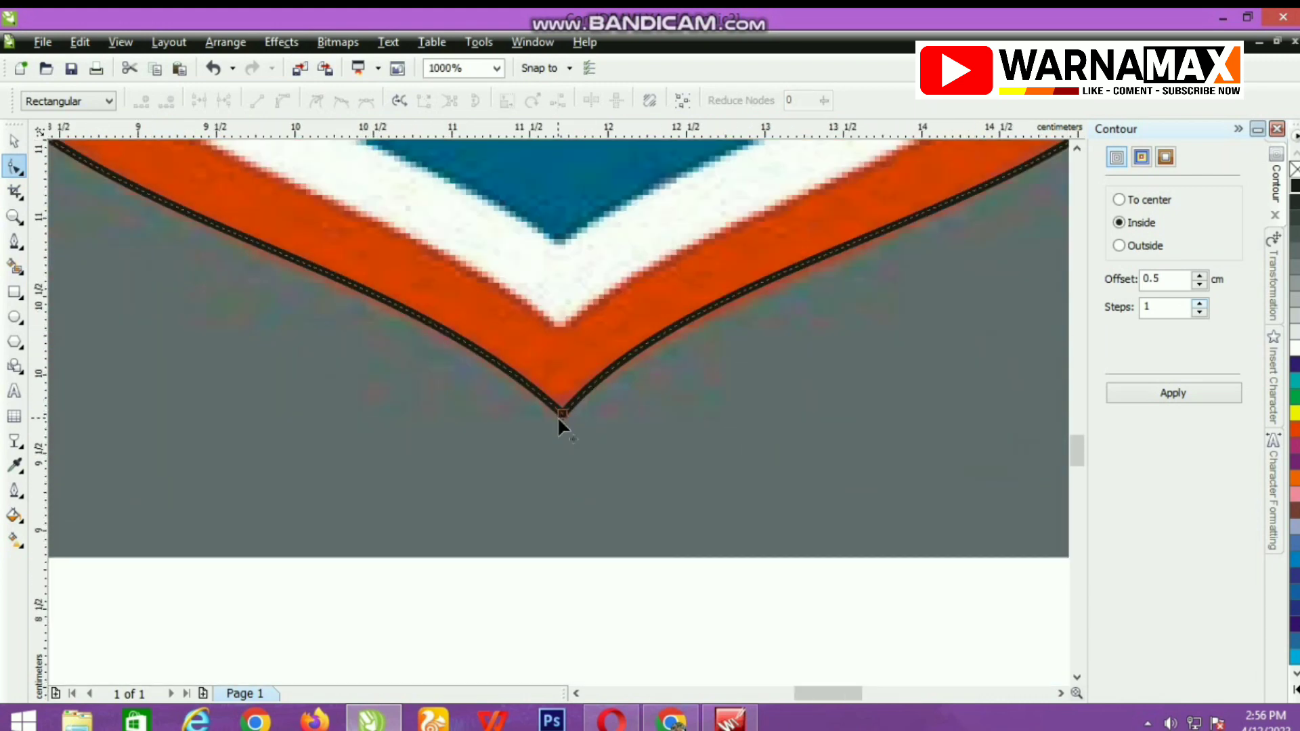
pyautogui.scroll(-4, 558, 410)
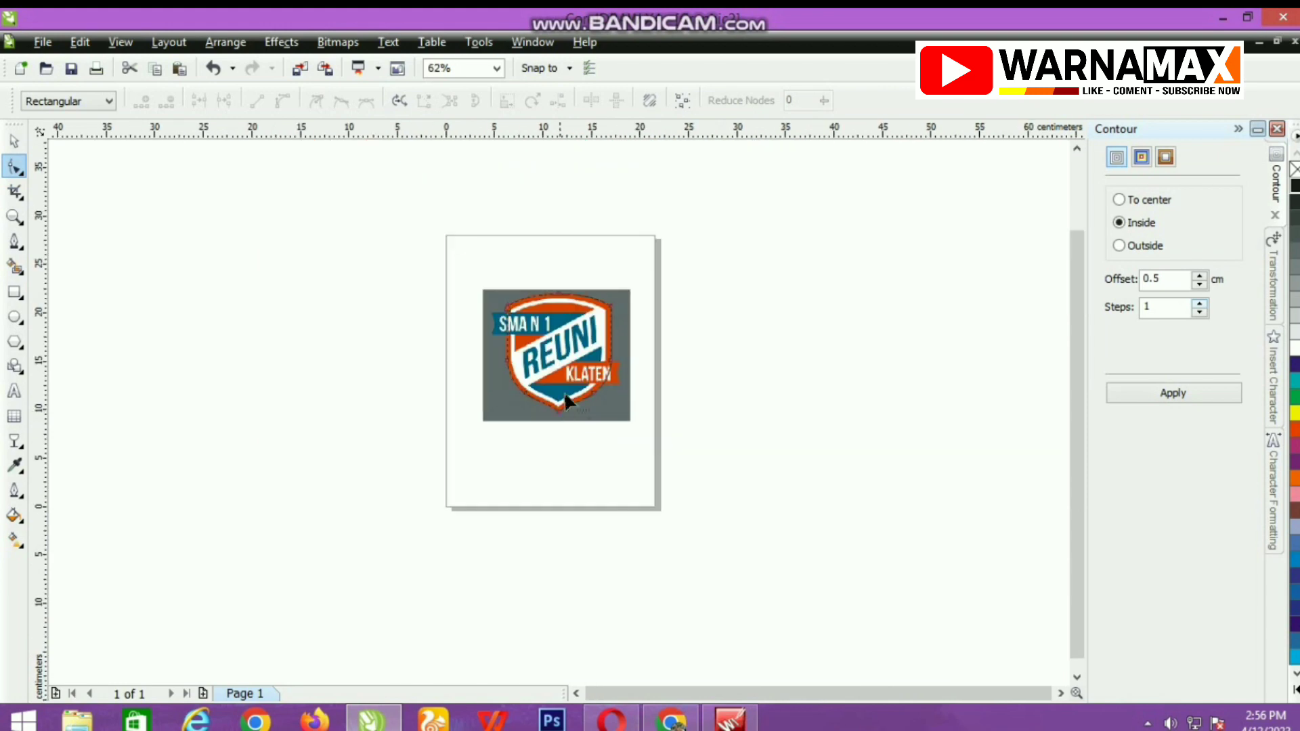
# Apply an inside contour with a 0.4 cm offset and 1 step to the shield outline.
pyautogui.scroll(2, 563, 392)
pyautogui.click(13, 140)
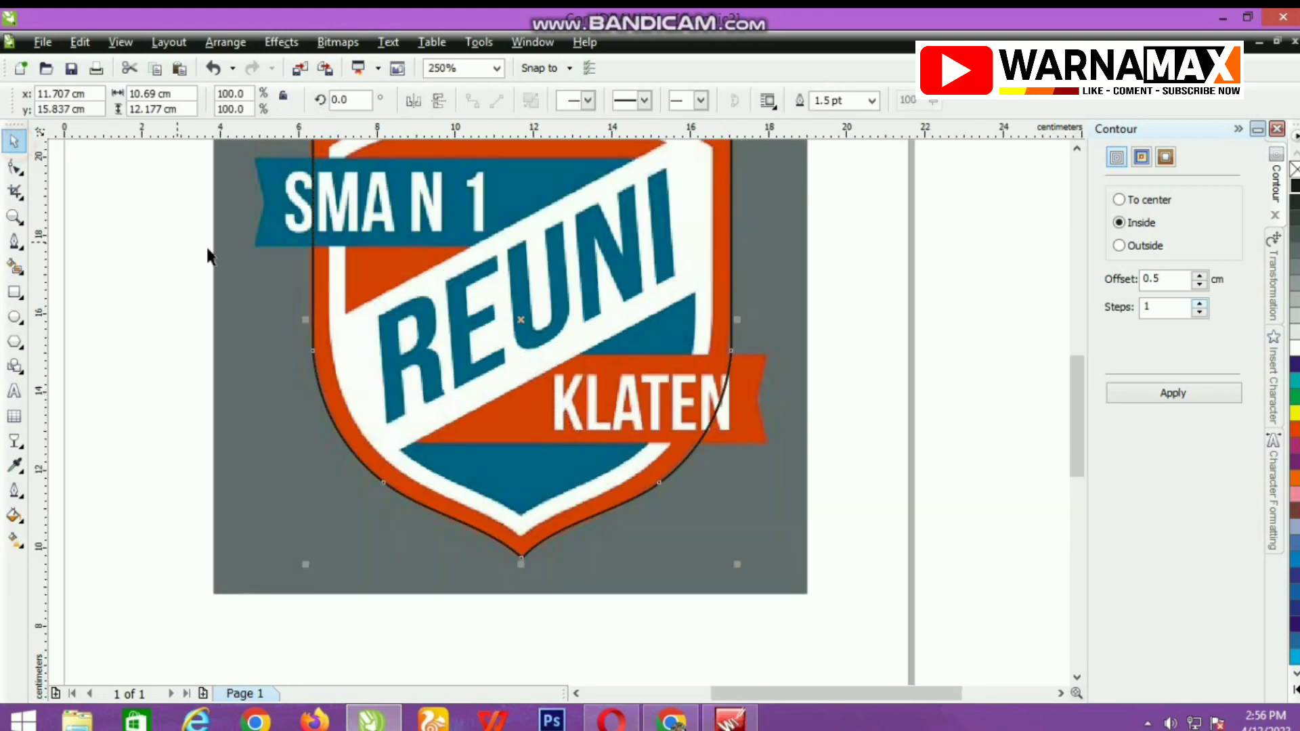
pyautogui.scroll(-3, 699, 426)
pyautogui.scroll(1, 558, 420)
pyautogui.scroll(2, 558, 414)
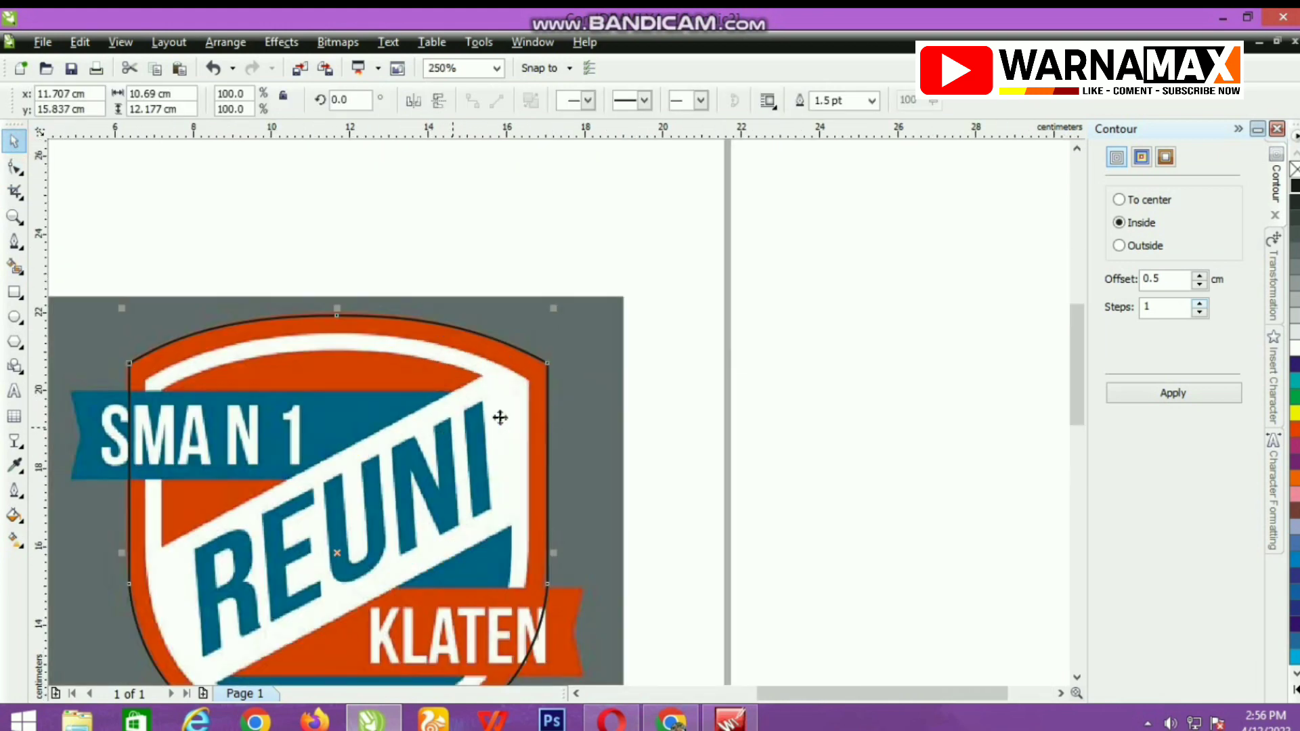
pyautogui.doubleClick(1157, 278)
pyautogui.click(1174, 393)
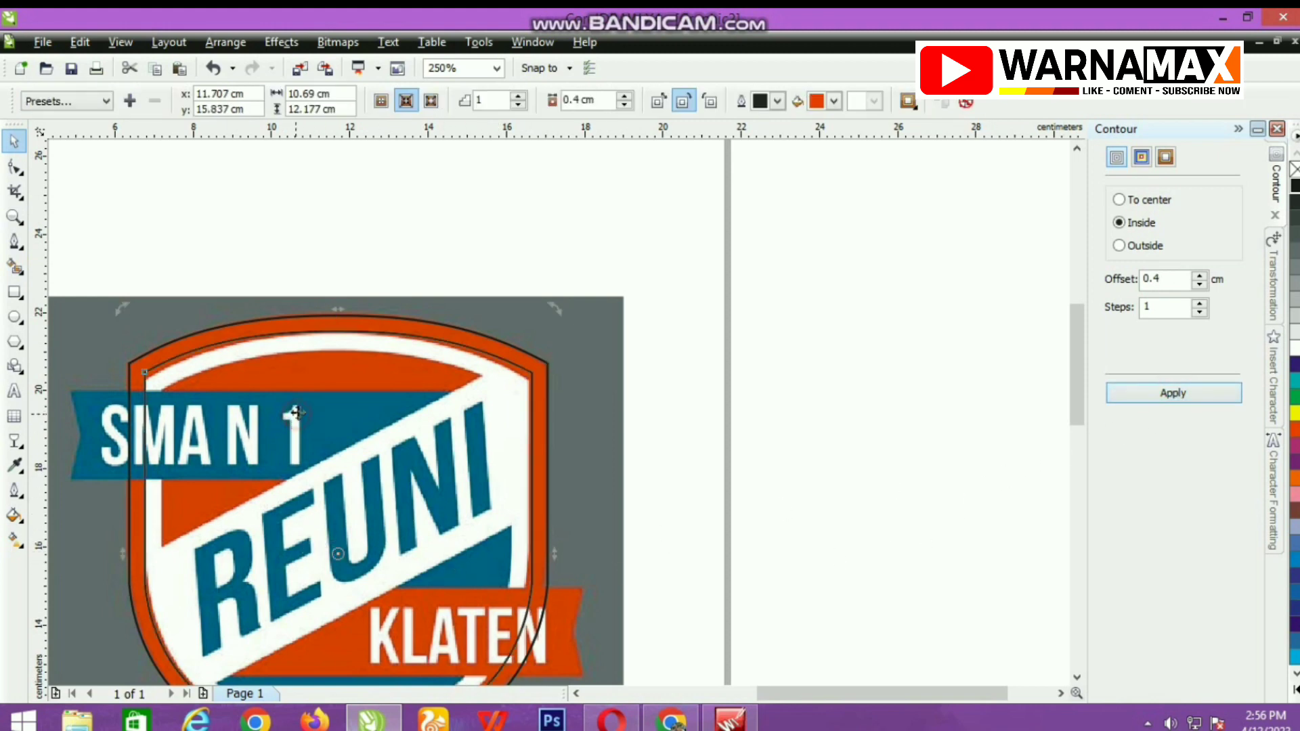
# Fit the whole logo in view and break the 0.4 cm contour group apart into separate outlines.
pyautogui.scroll(5, 555, 410)
pyautogui.scroll(-5, 556, 410)
pyautogui.scroll(-3, 541, 393)
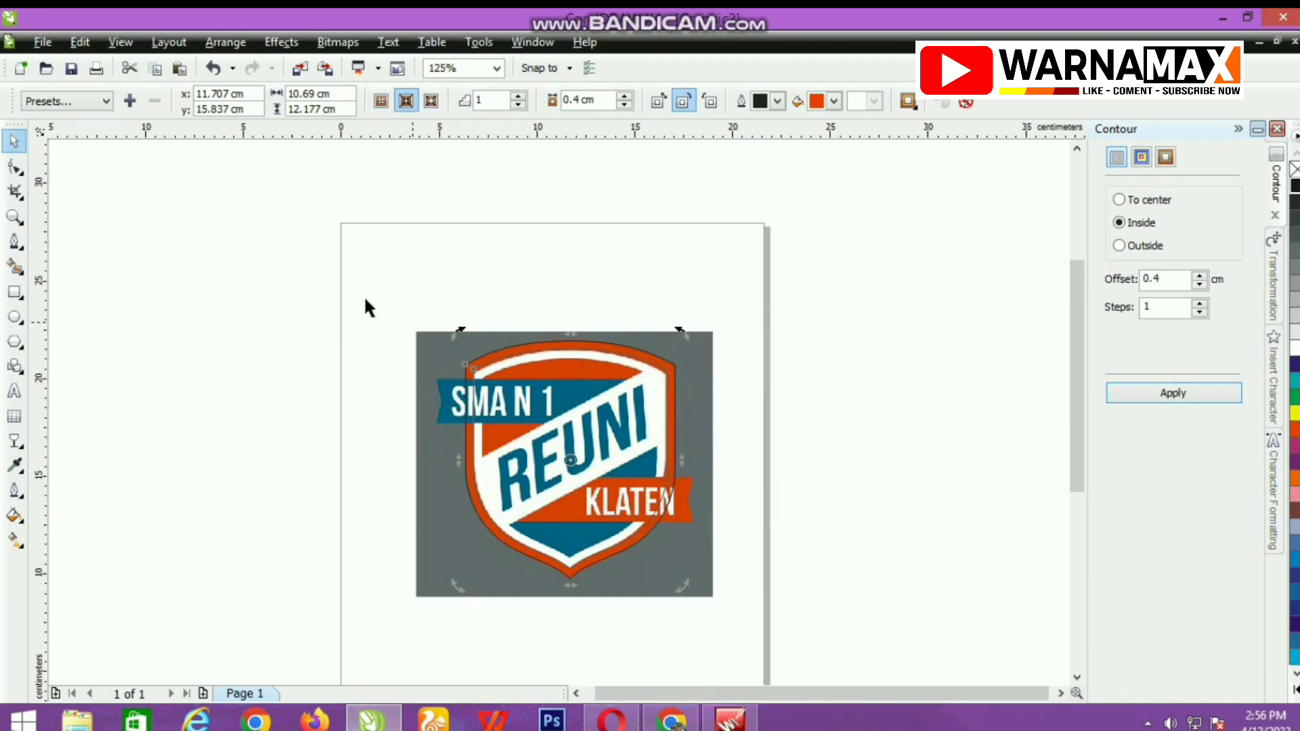
pyautogui.moveTo(354, 287); pyautogui.dragTo(723, 606)
pyautogui.click(495, 68)
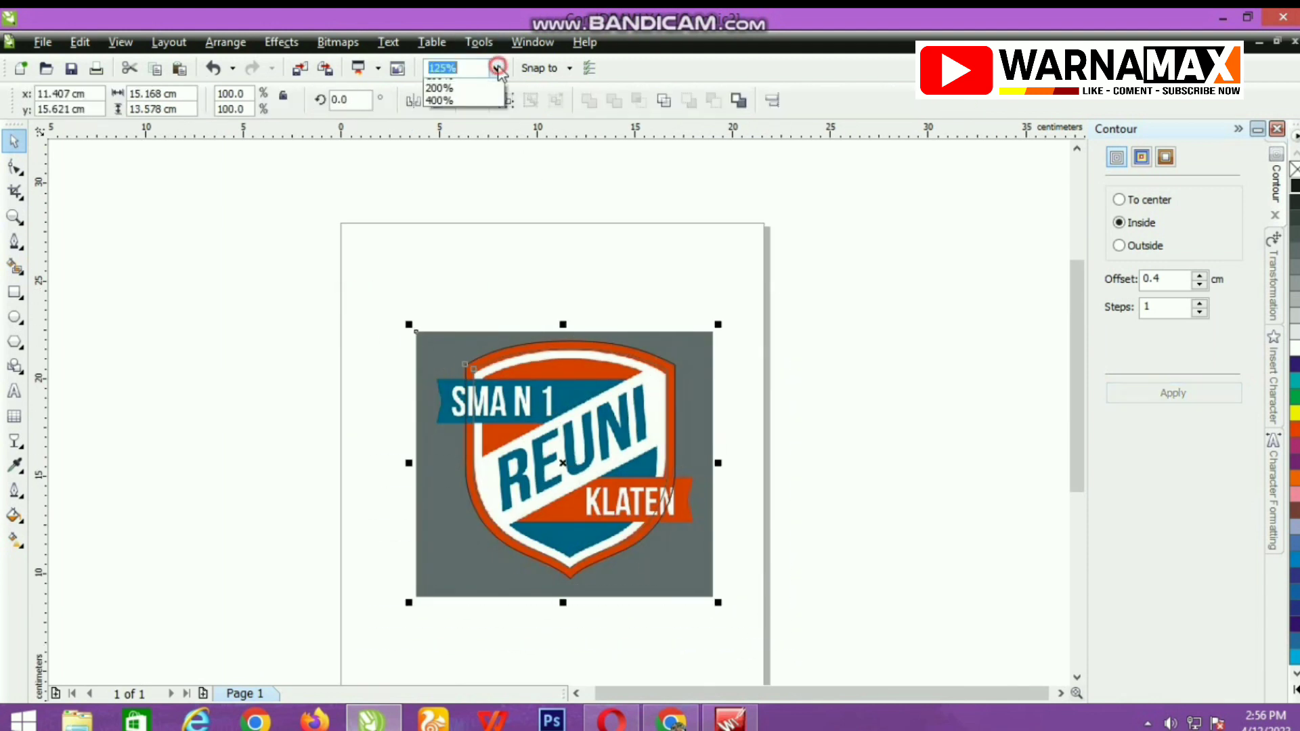
pyautogui.click(491, 99)
pyautogui.click(207, 328)
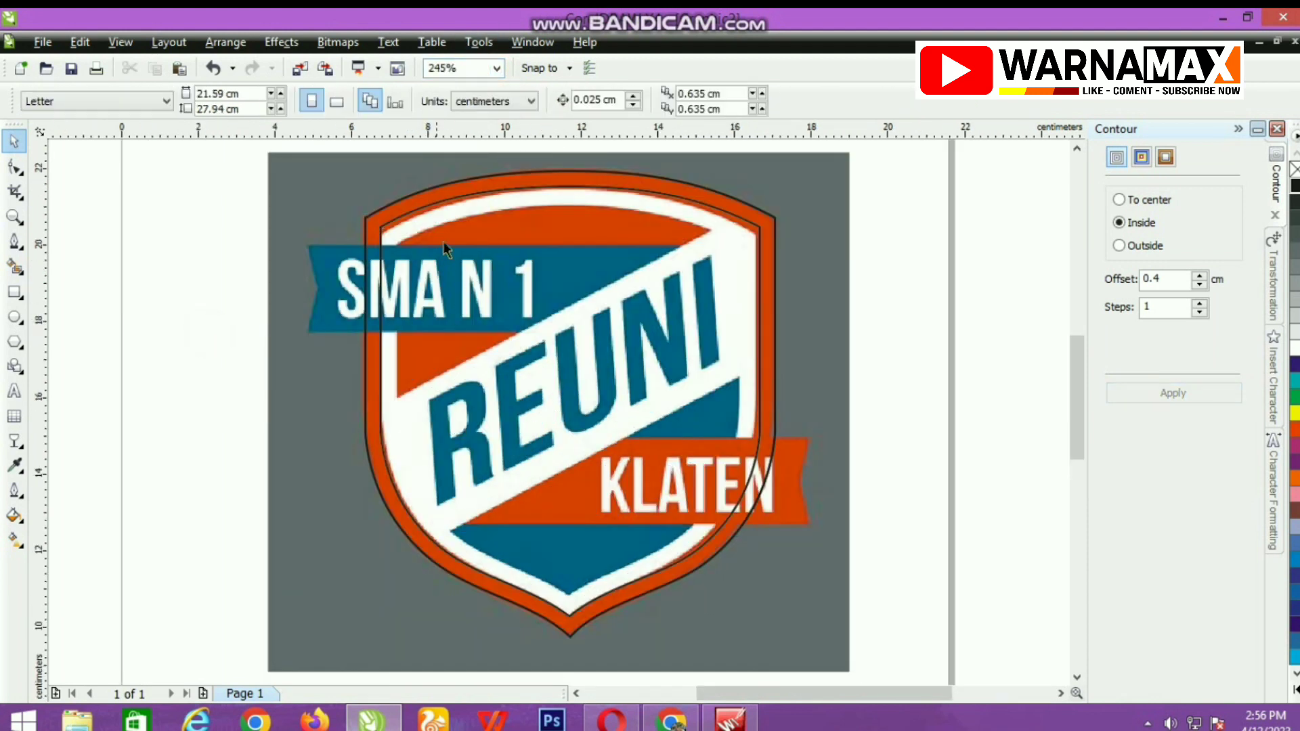
pyautogui.click(458, 229)
pyautogui.rightClick(458, 229)
pyautogui.click(490, 261)
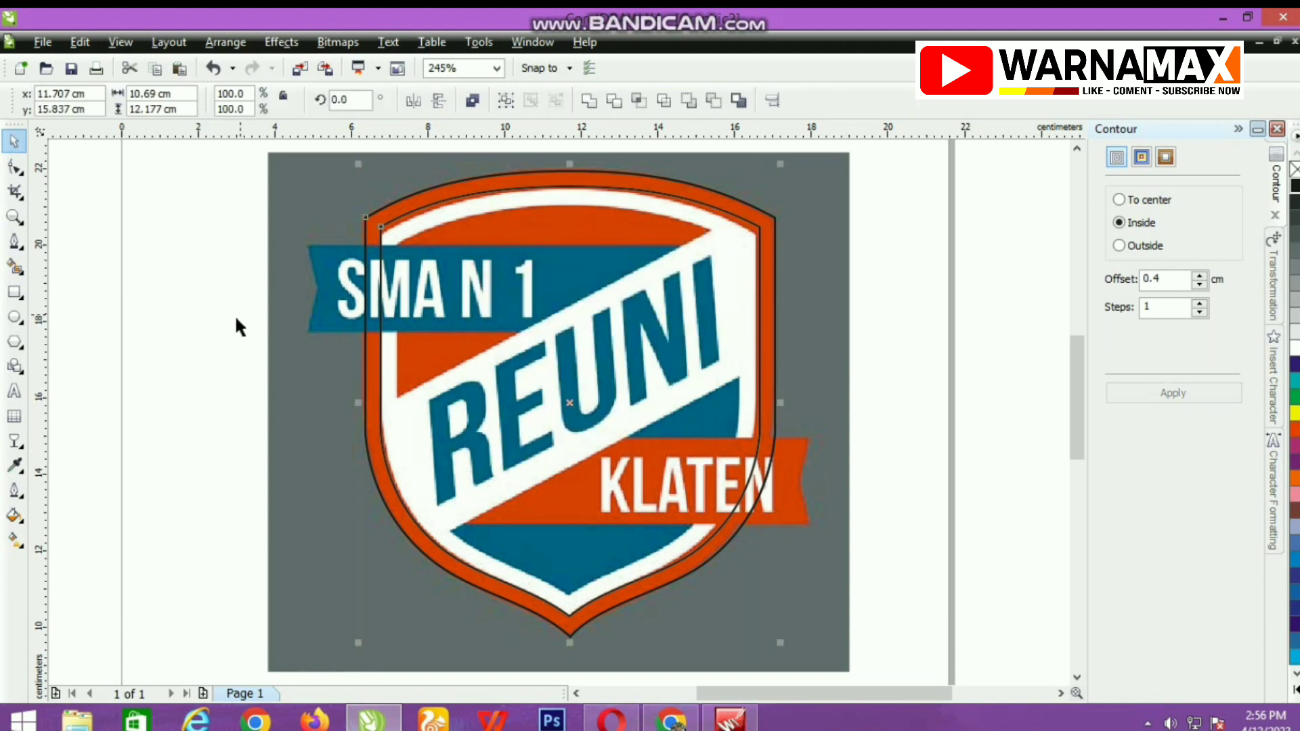
pyautogui.click(206, 317)
# Apply a 0.5 cm inside contour to the inner shield outline and break that contour group apart.
pyautogui.click(446, 230)
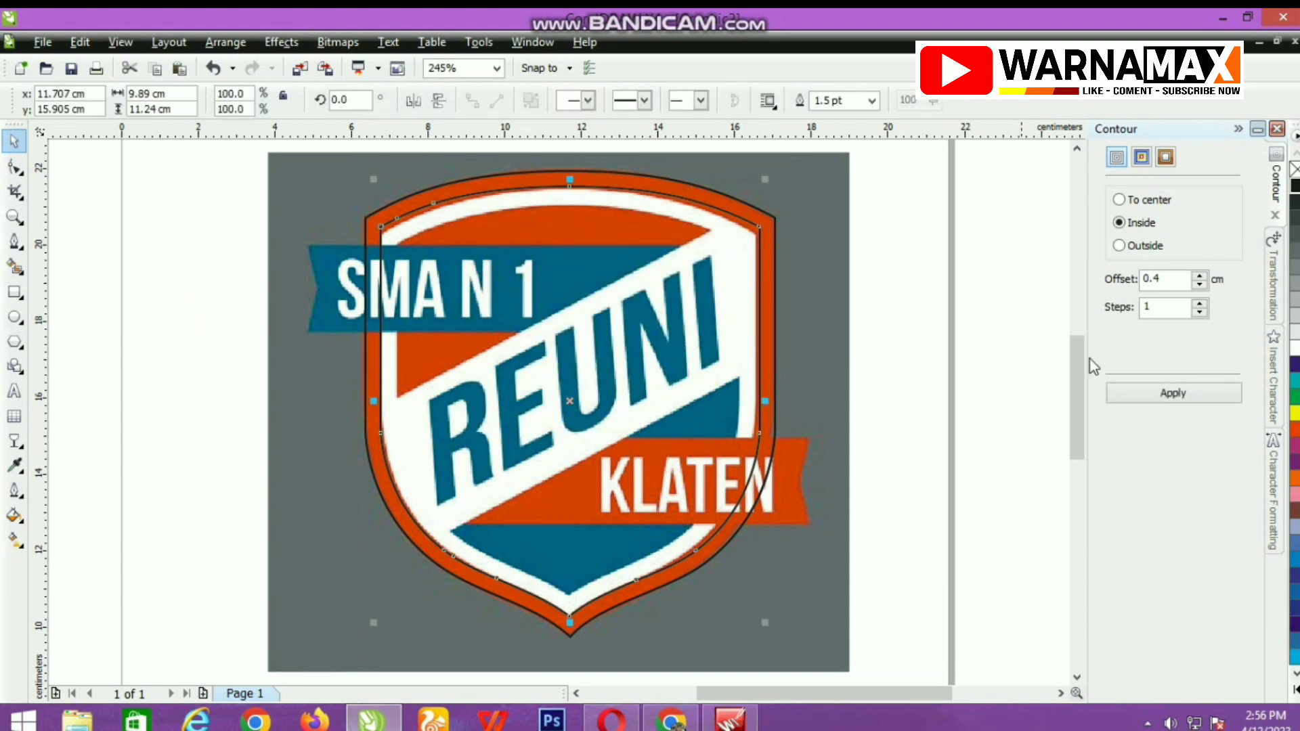
pyautogui.doubleClick(1156, 280)
pyautogui.click(1188, 398)
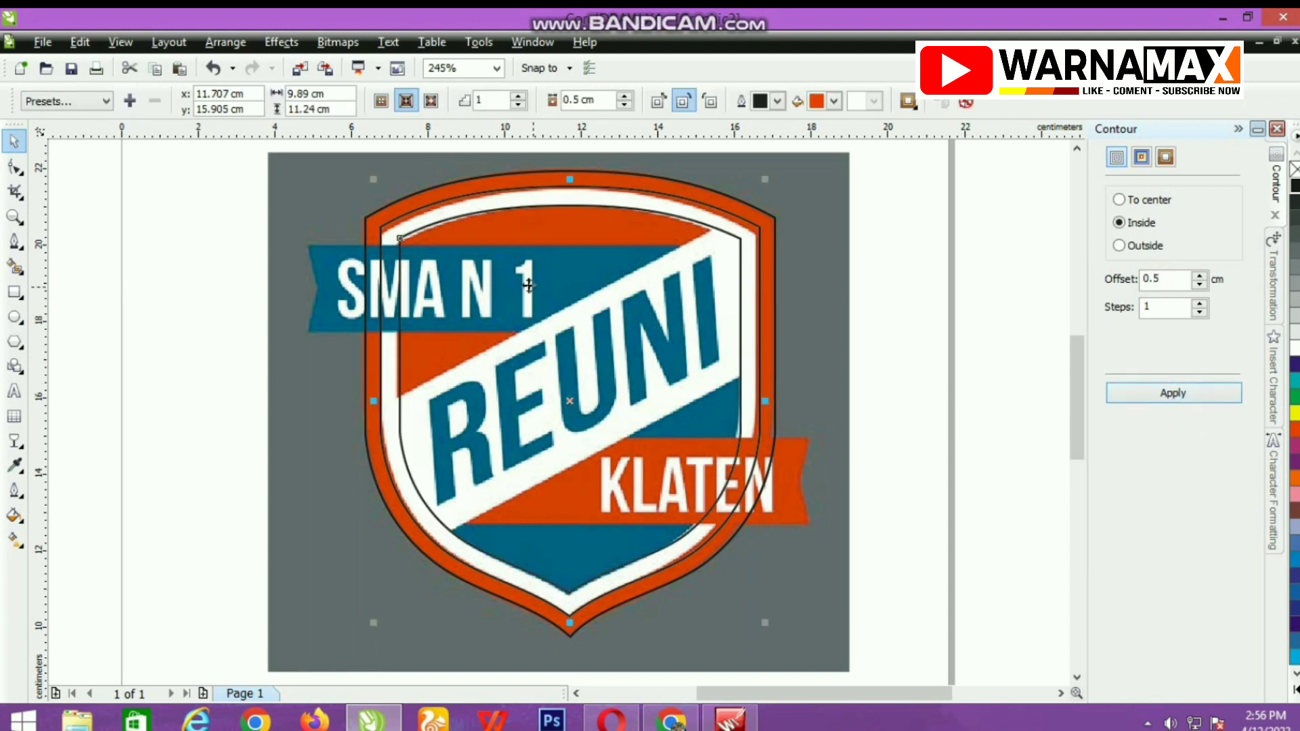
pyautogui.rightClick(526, 242)
pyautogui.click(582, 274)
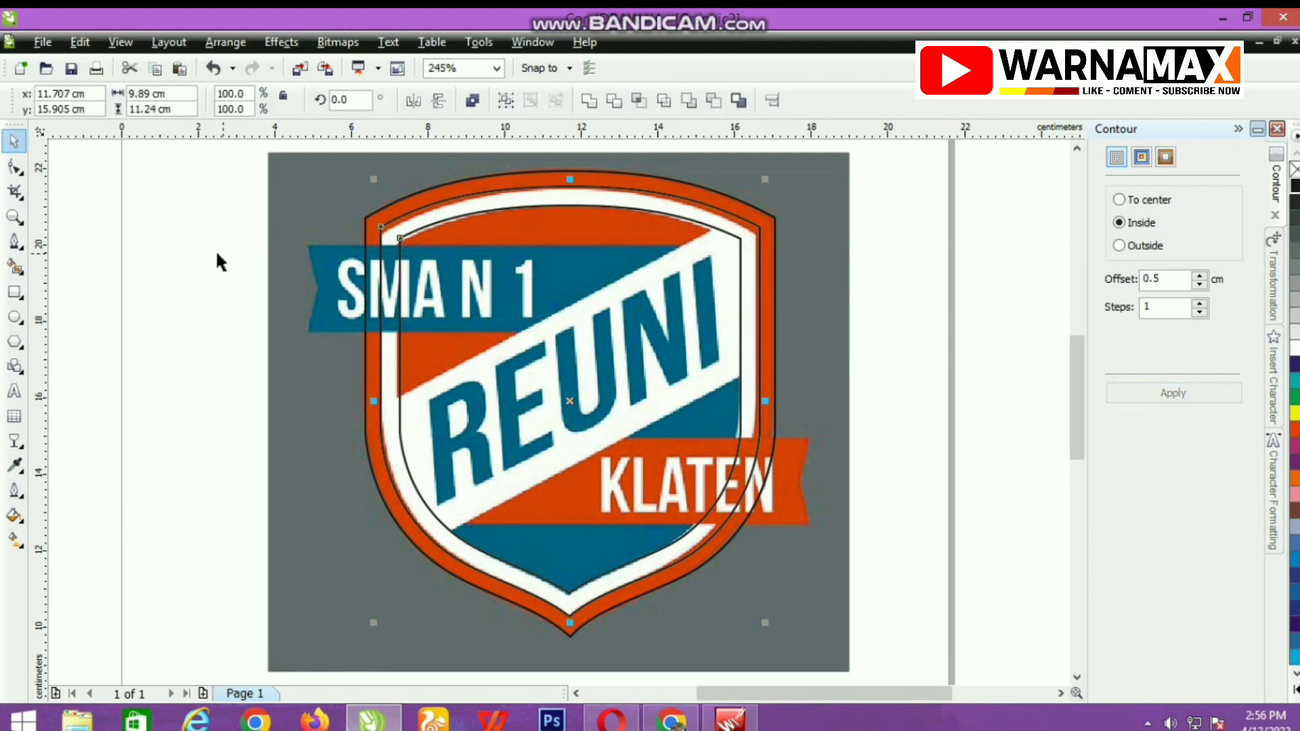
pyautogui.click(188, 250)
# Select the outer and middle shield outlines and trim them to make a hollow border shape.
pyautogui.click(416, 207)
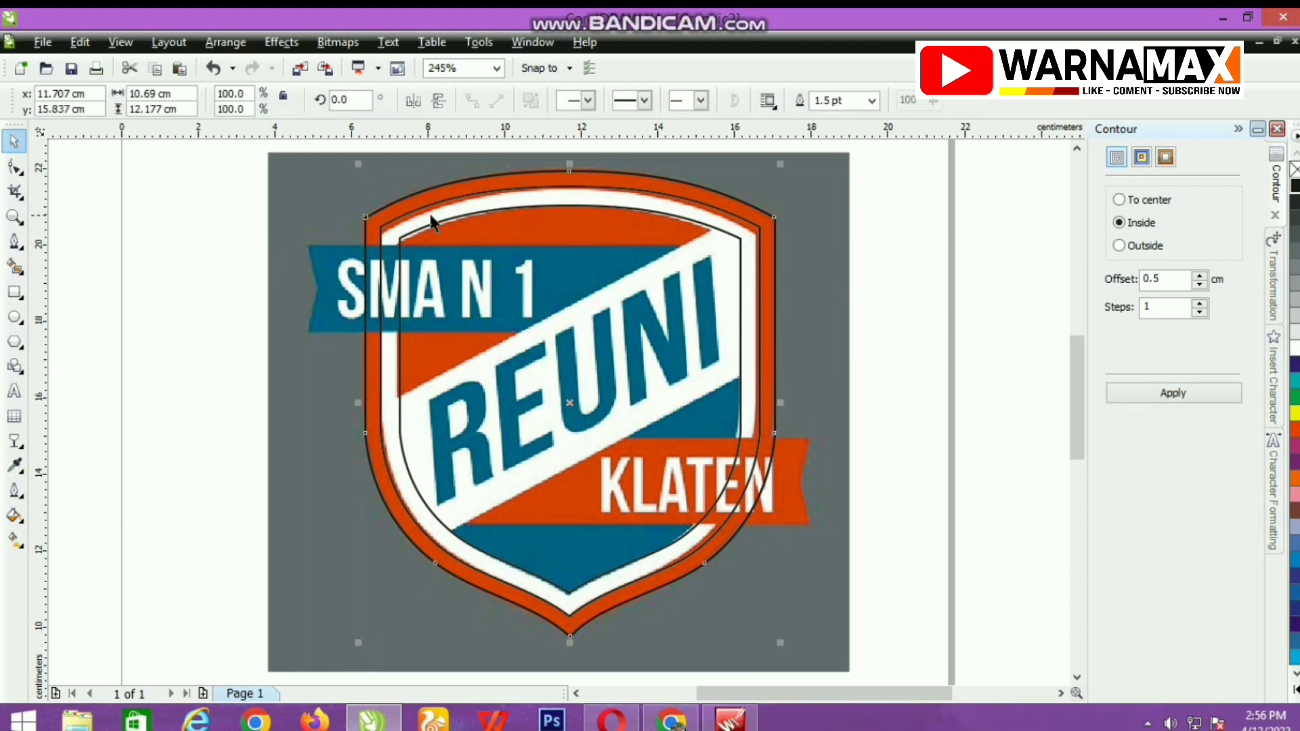
pyautogui.click(430, 207)
pyautogui.scroll(2, 458, 193)
pyautogui.keyDown('shift'); pyautogui.click(567, 396); pyautogui.keyUp('shift')
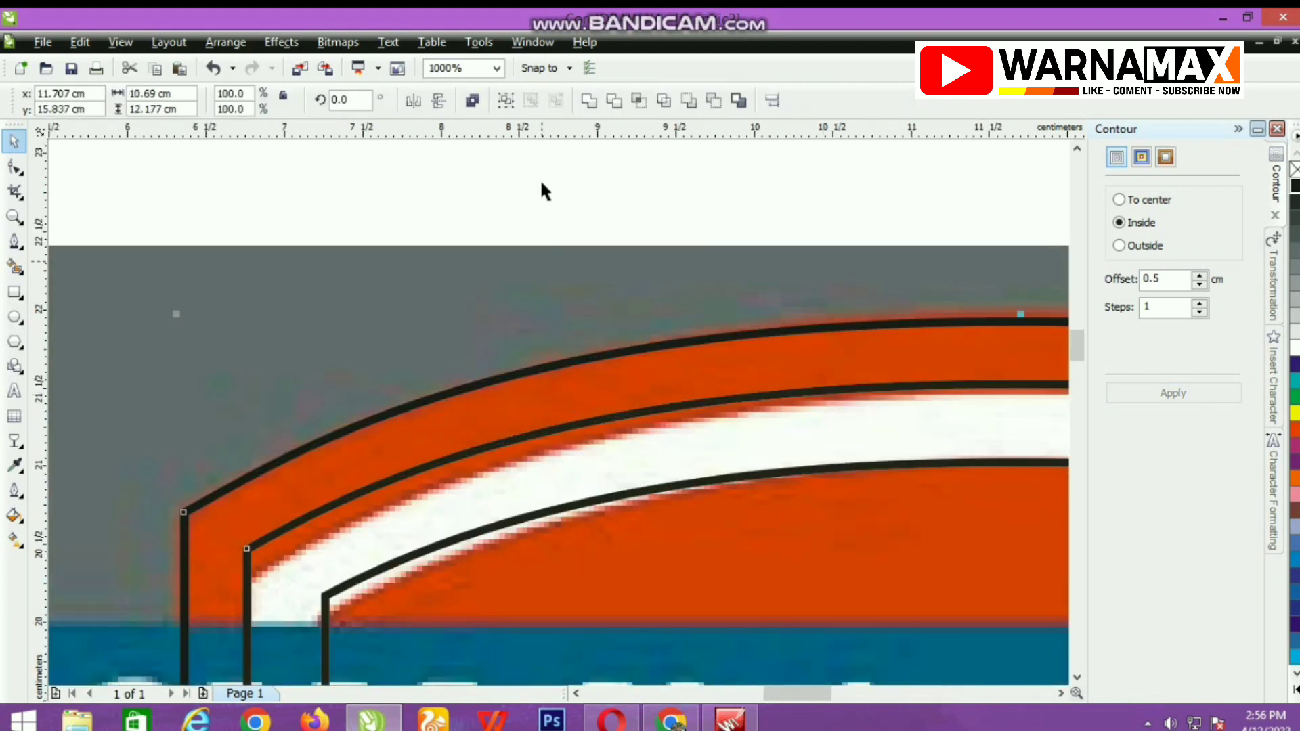
pyautogui.click(616, 103)
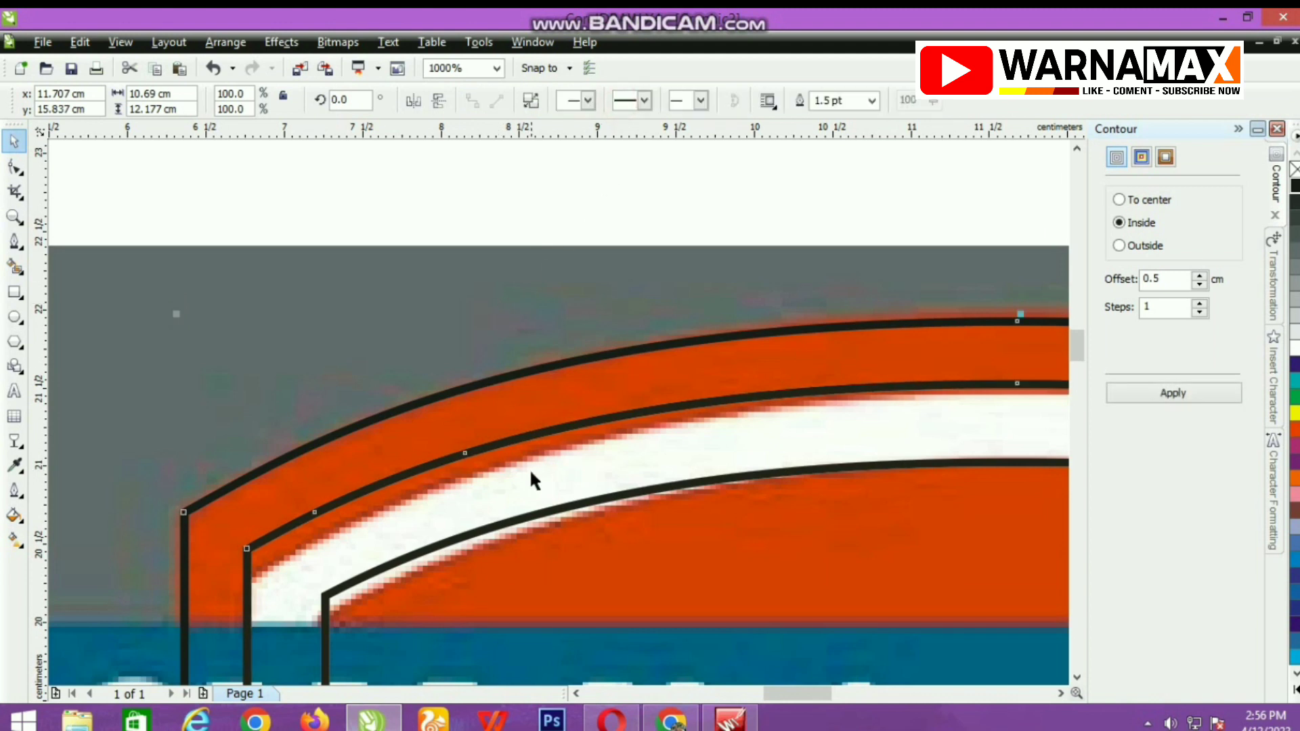
# Fill the trimmed shield border with orange.
pyautogui.click(516, 433)
pyautogui.click(526, 407)
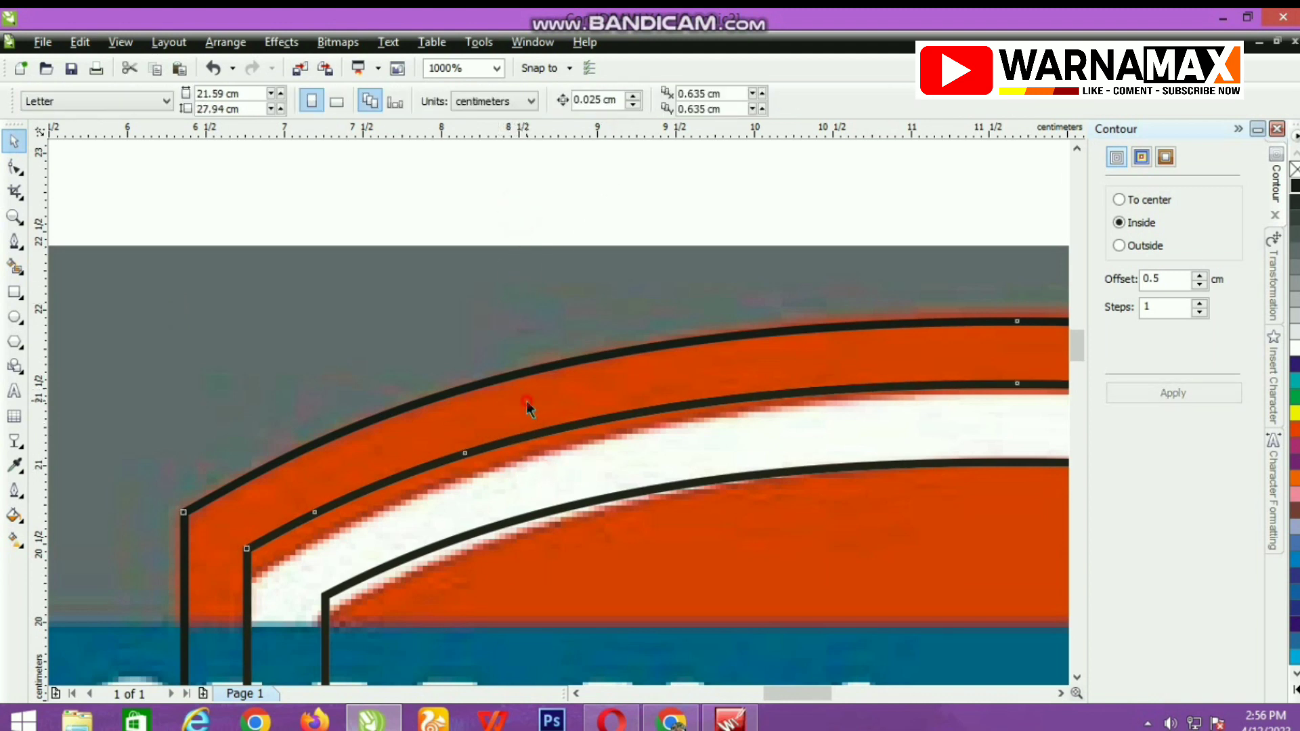
pyautogui.click(1295, 429)
pyautogui.scroll(-5, 534, 419)
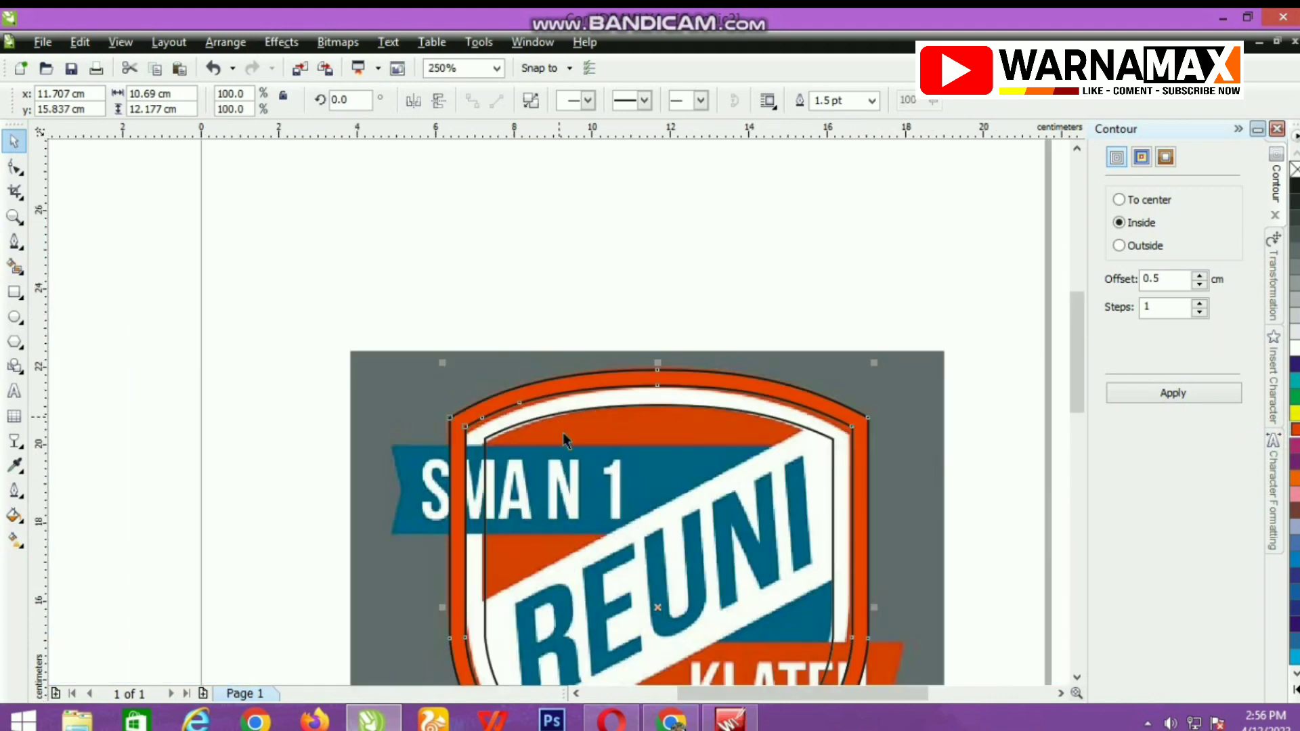
# Try filling the innermost shield shape with orange, and undo that fill.
pyautogui.click(563, 433)
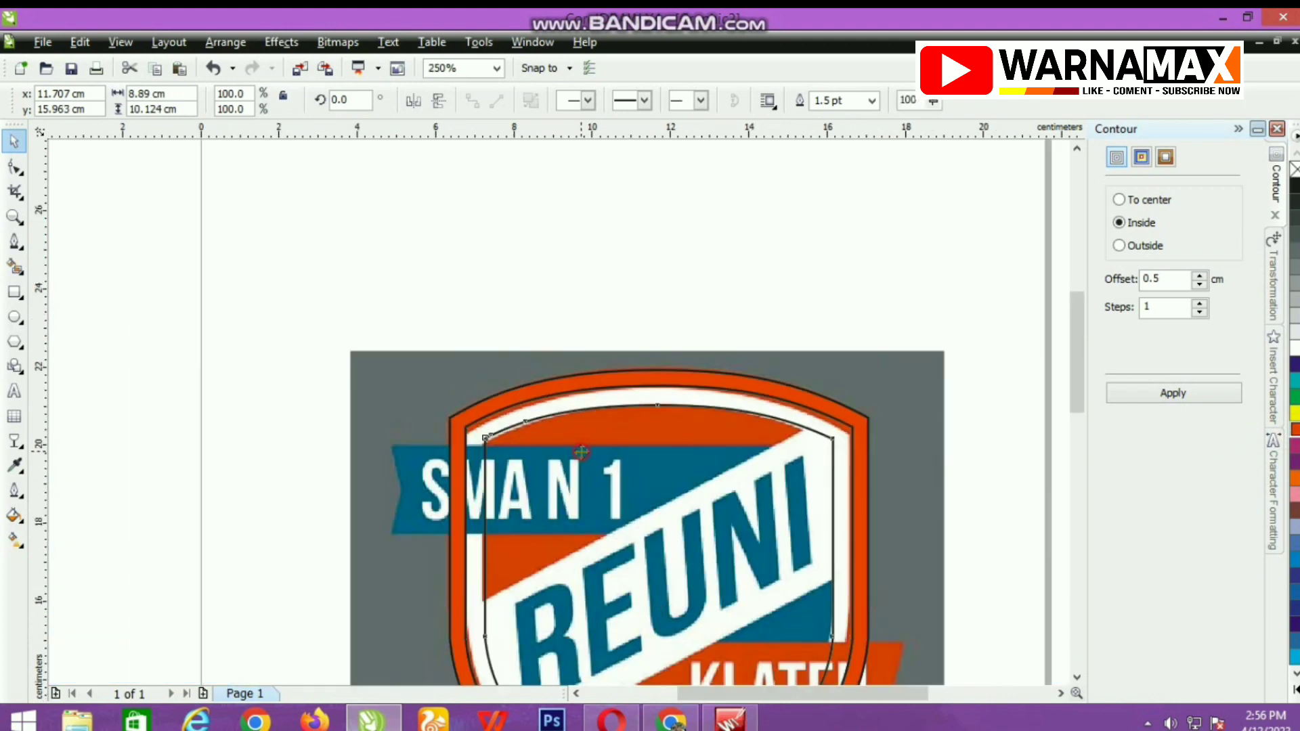
pyautogui.click(1294, 429)
pyautogui.scroll(-4, 549, 436)
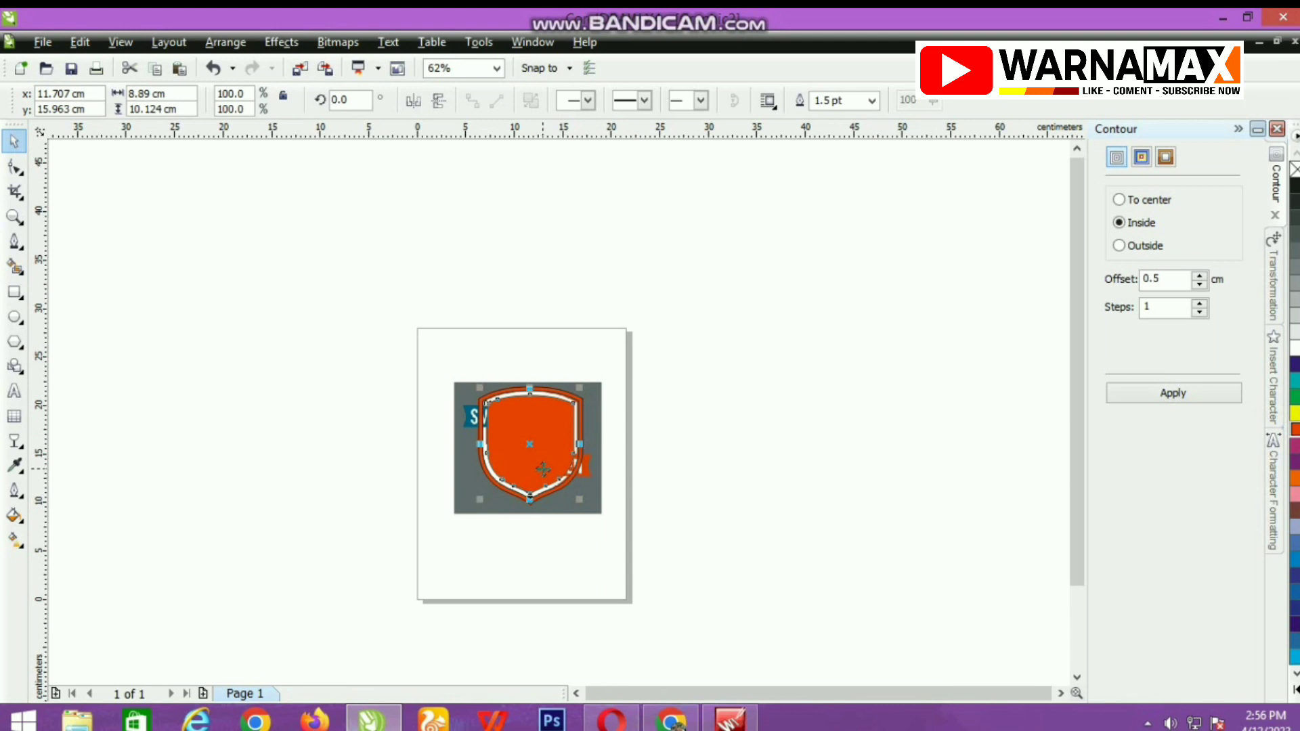
pyautogui.hotkey('ctrl', 'z')
pyautogui.scroll(4, 543, 468)
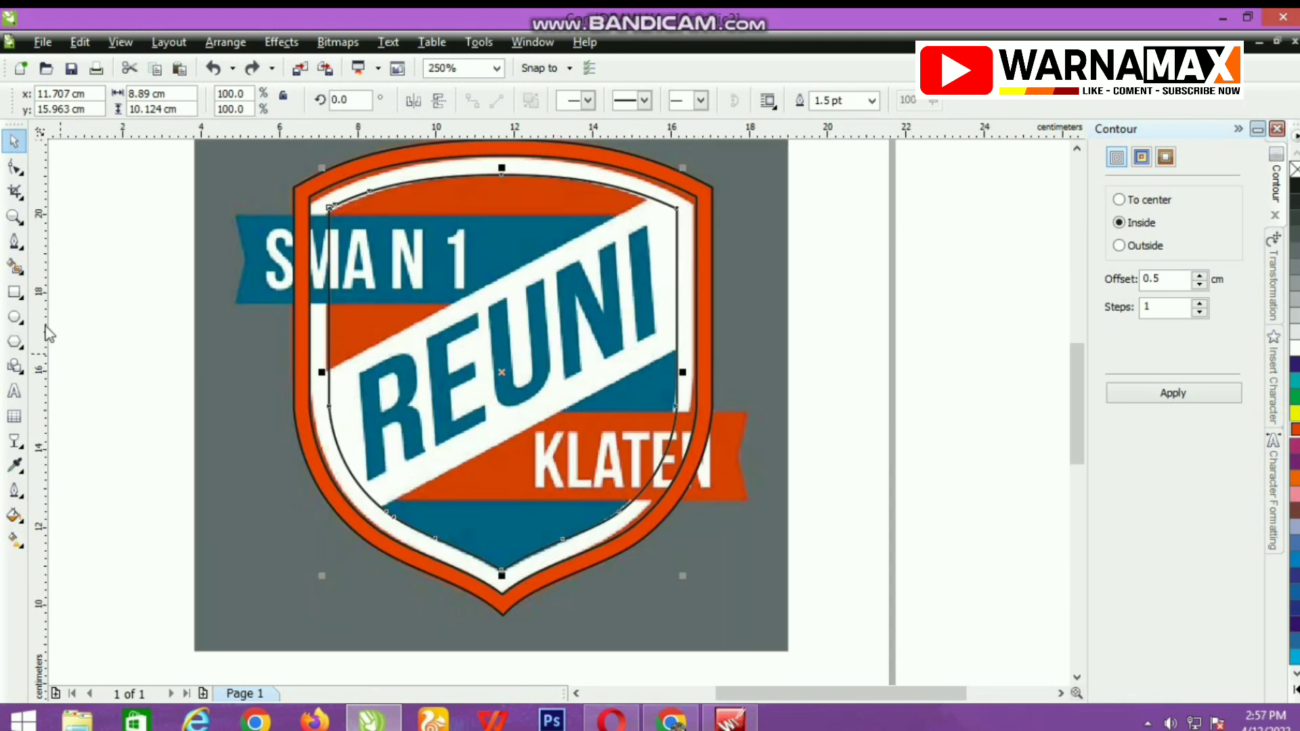
# Draw a rectangle about 11.2 by 4.3 cm over the shield's upper part and nudge it slightly left.
pyautogui.click(14, 292)
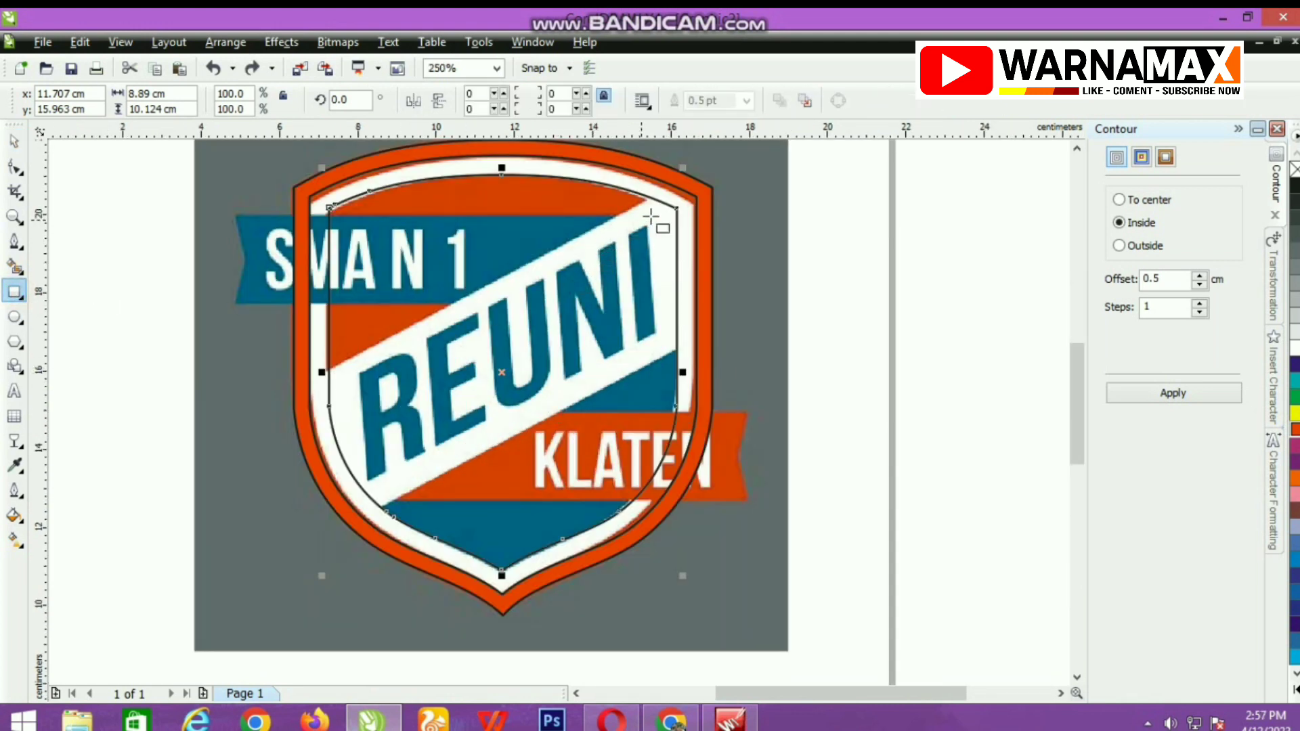
pyautogui.moveTo(682, 181); pyautogui.dragTo(243, 348)
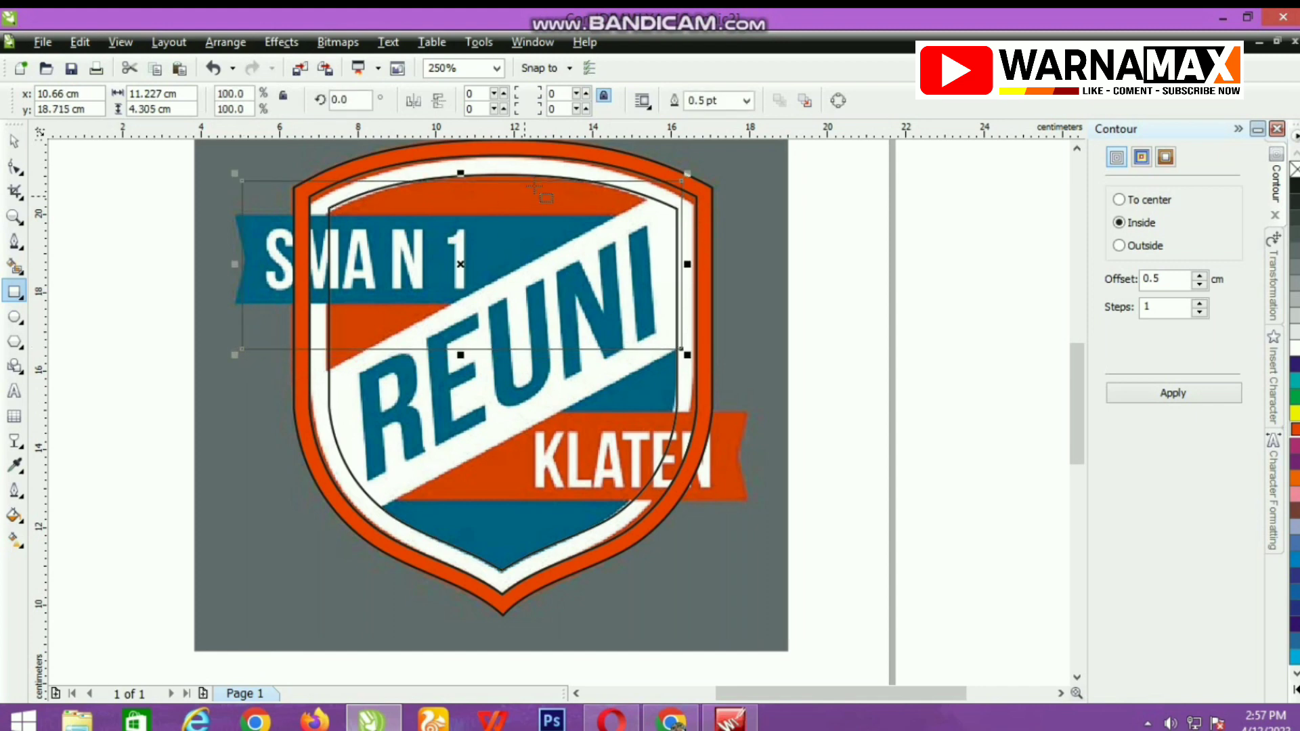
pyautogui.scroll(1, 535, 188)
pyautogui.scroll(-2, 459, 481)
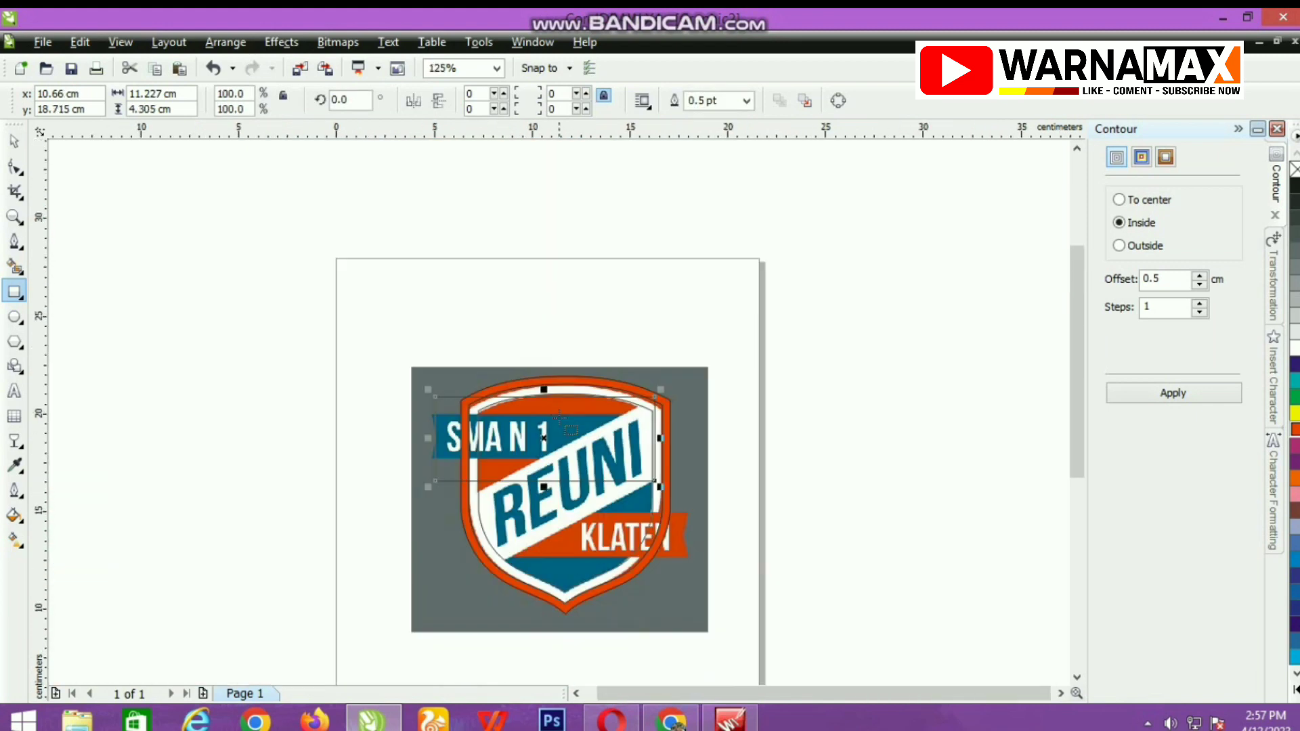
pyautogui.scroll(1, 661, 464)
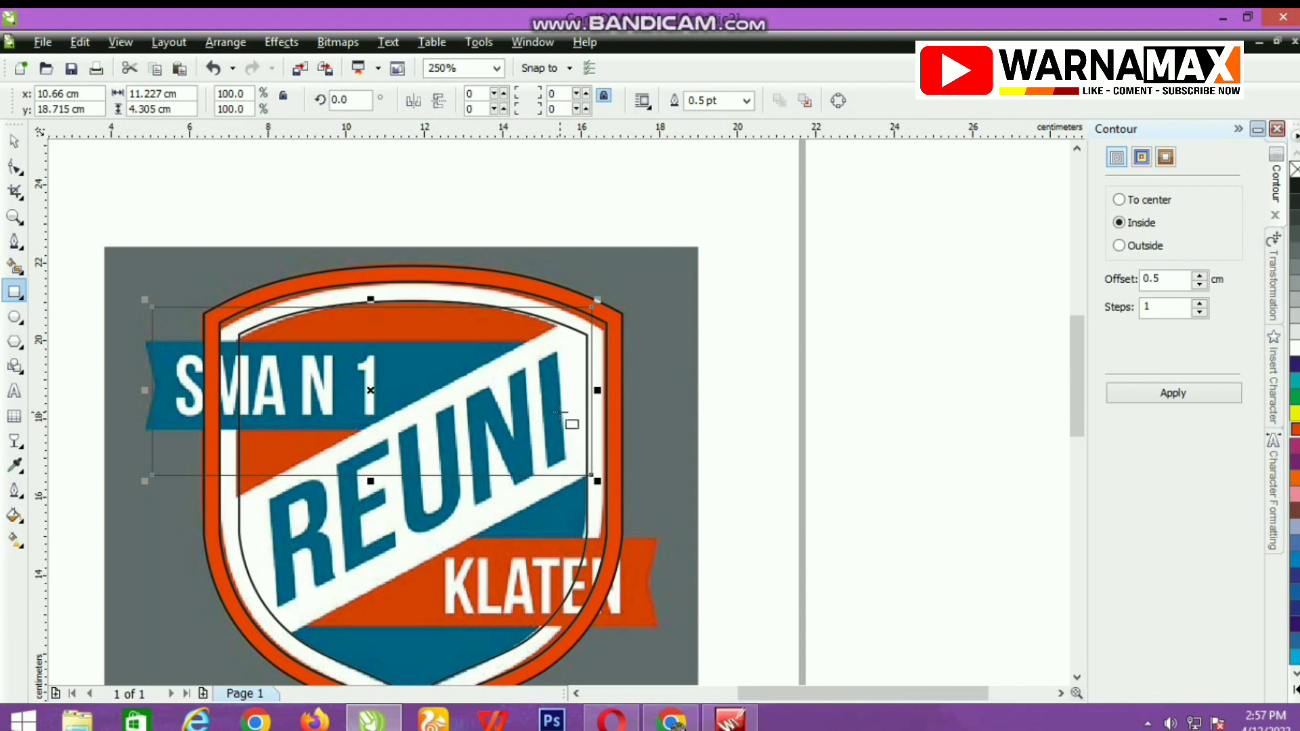
pyautogui.click(560, 412)
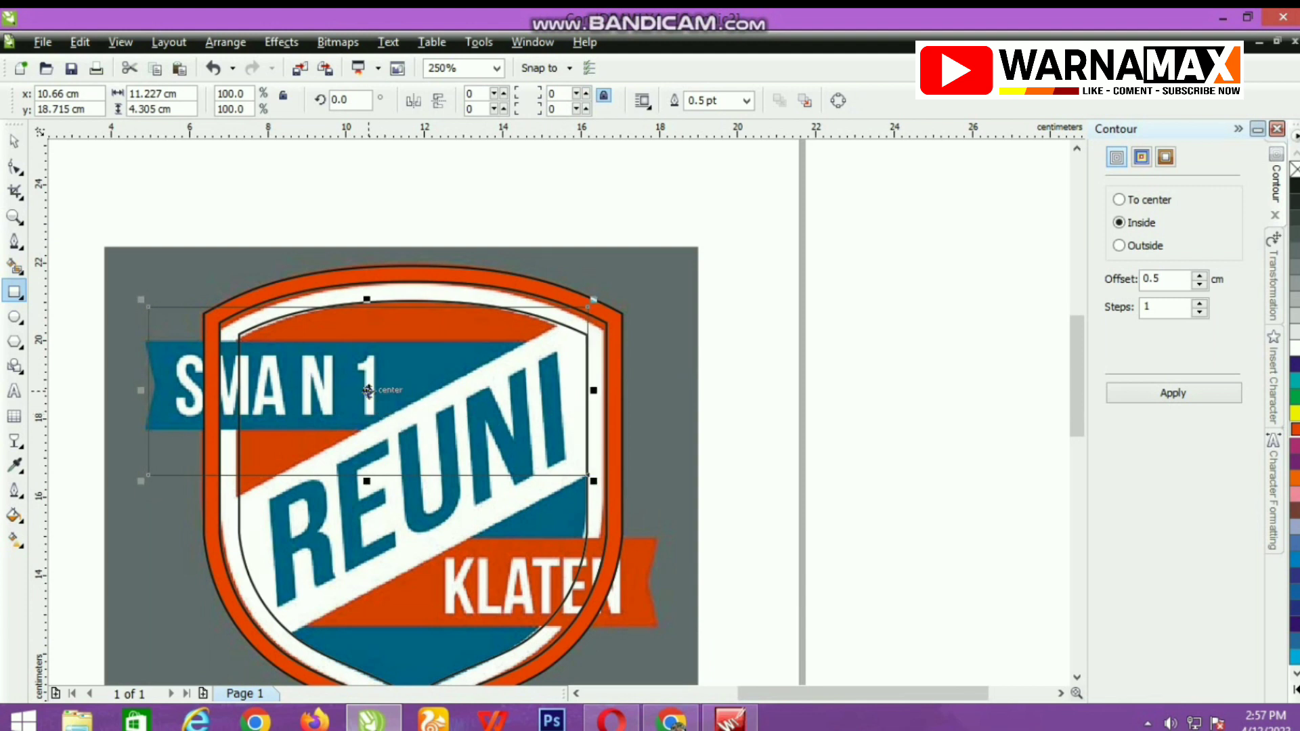
# Skew the rectangle vertically so its slanted edges follow the diagonal REUNI band.
pyautogui.click(367, 391)
pyautogui.moveTo(138, 391); pyautogui.dragTo(143, 634)
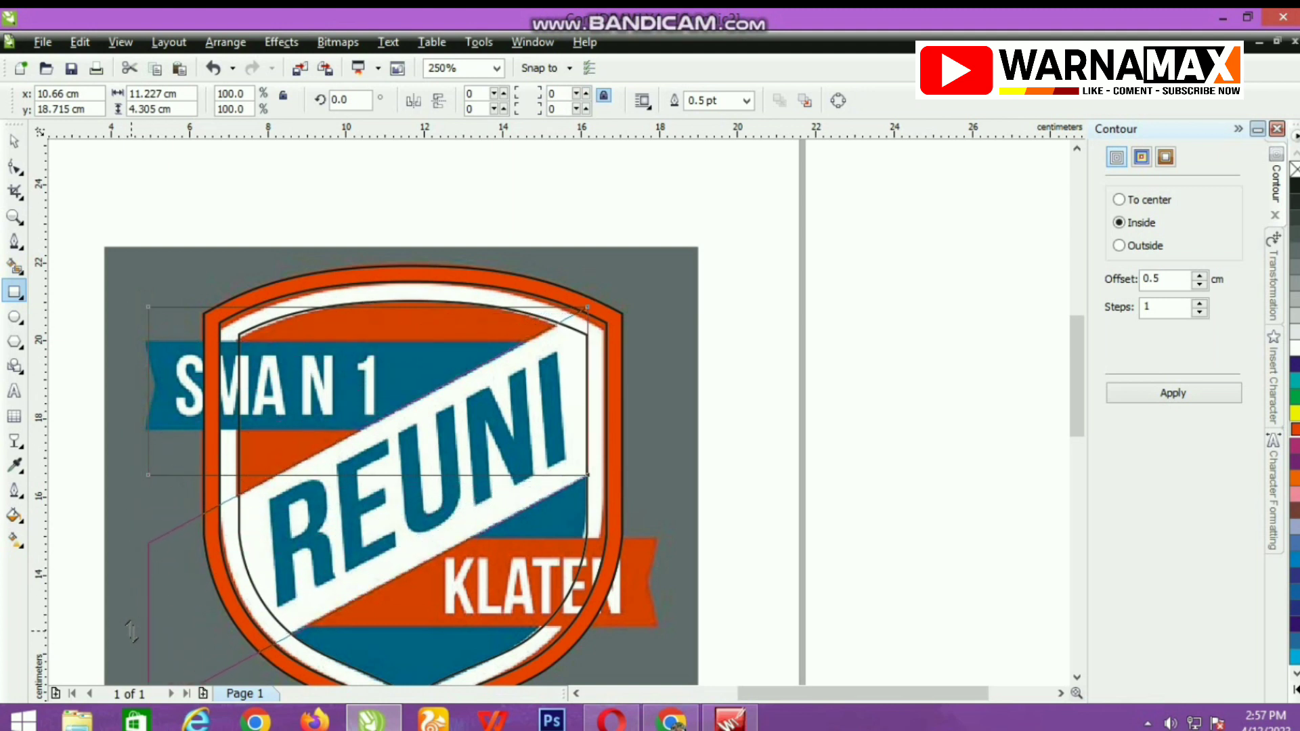
pyautogui.moveTo(130, 630); pyautogui.dragTo(134, 631)
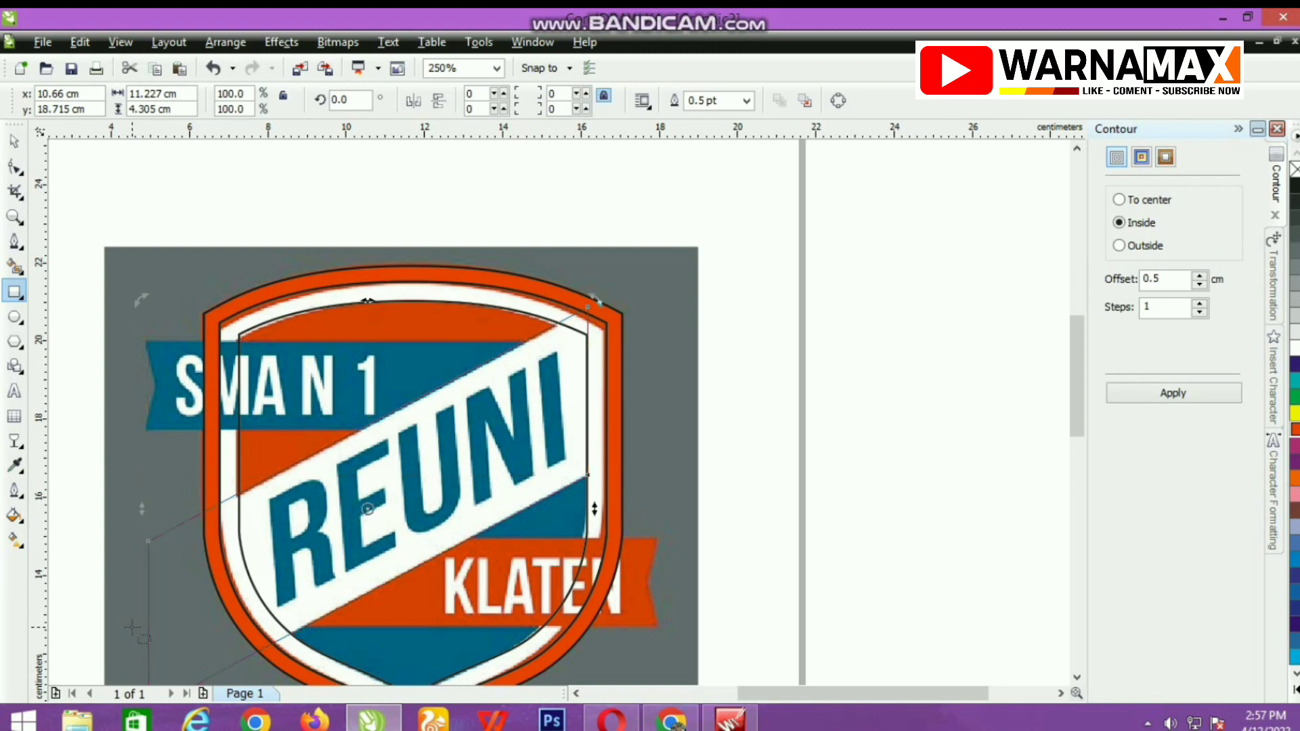
# Nudge the skewed band slightly right and up to align it with the diagonal edges of the reference.
pyautogui.scroll(2, 374, 384)
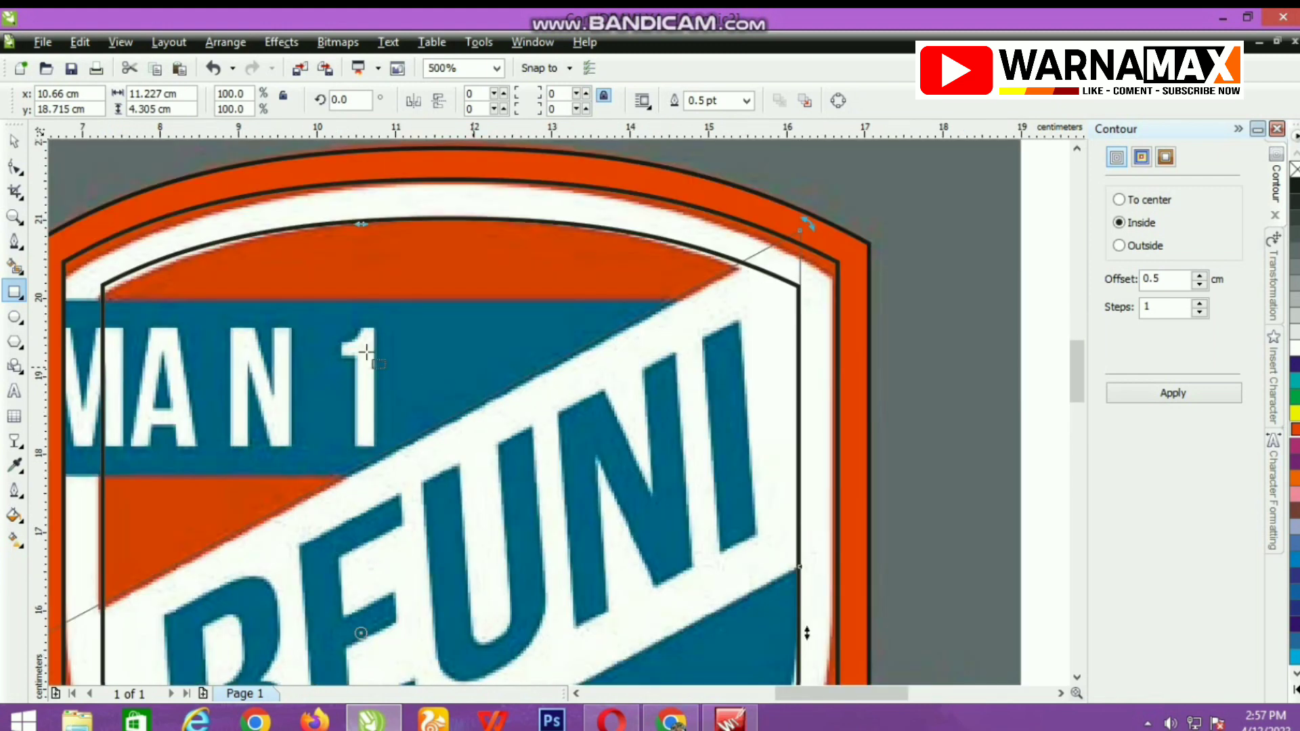
pyautogui.click(11, 143)
pyautogui.press('Right')
pyautogui.press('Right')
pyautogui.press('Right')
pyautogui.press('Up')
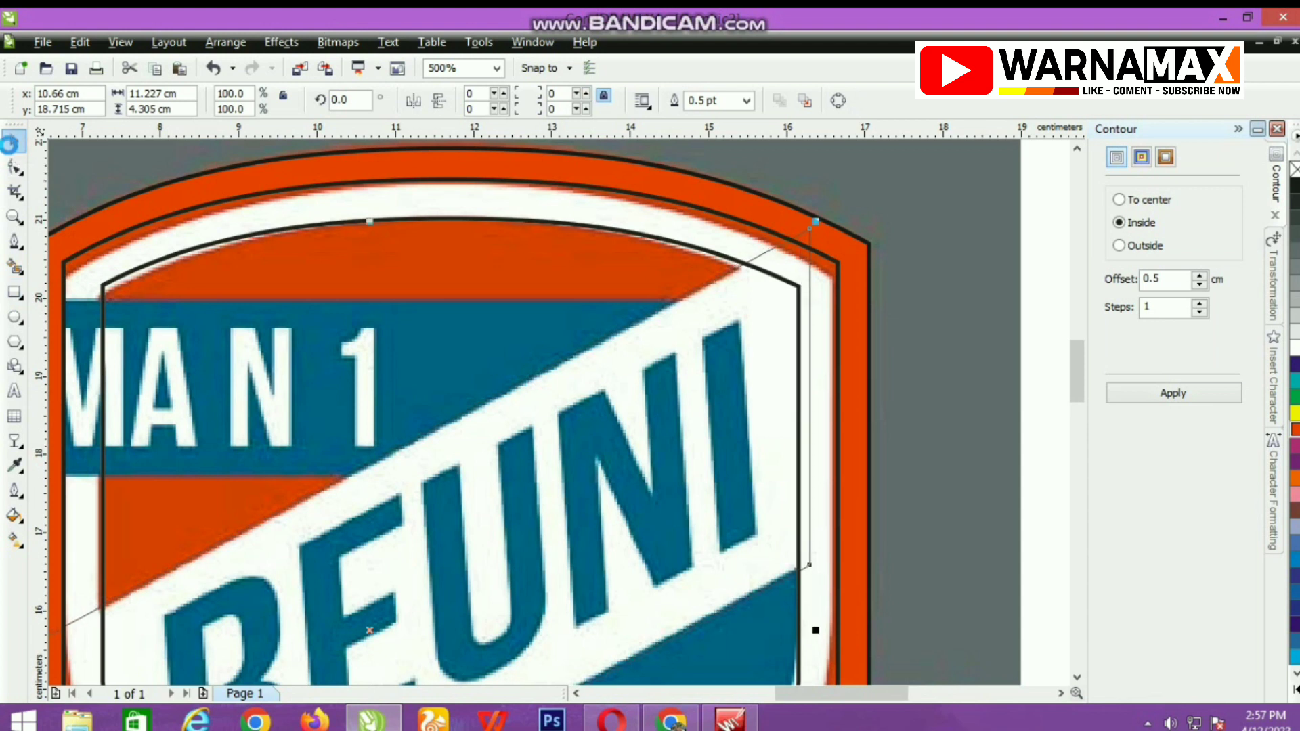
pyautogui.press('Right')
pyautogui.press('Right')
pyautogui.press('Right')
pyautogui.press('Up')
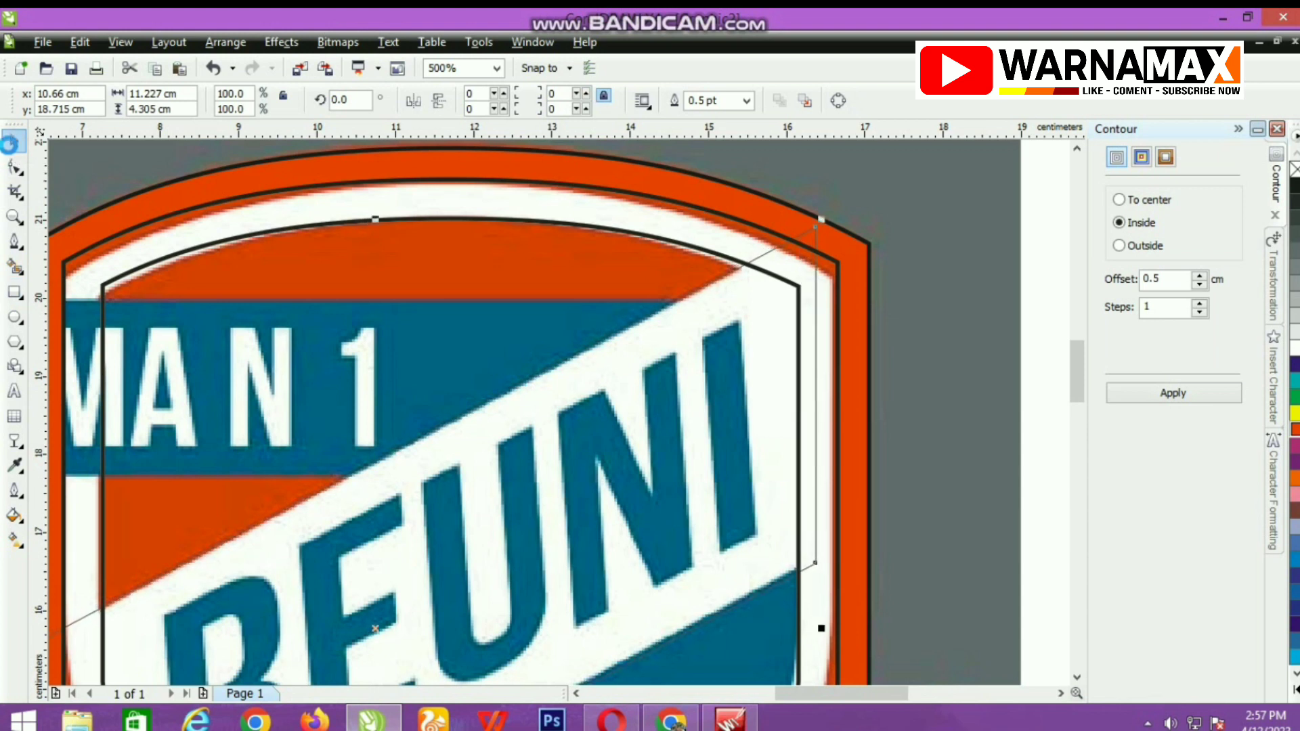
pyautogui.press('Up')
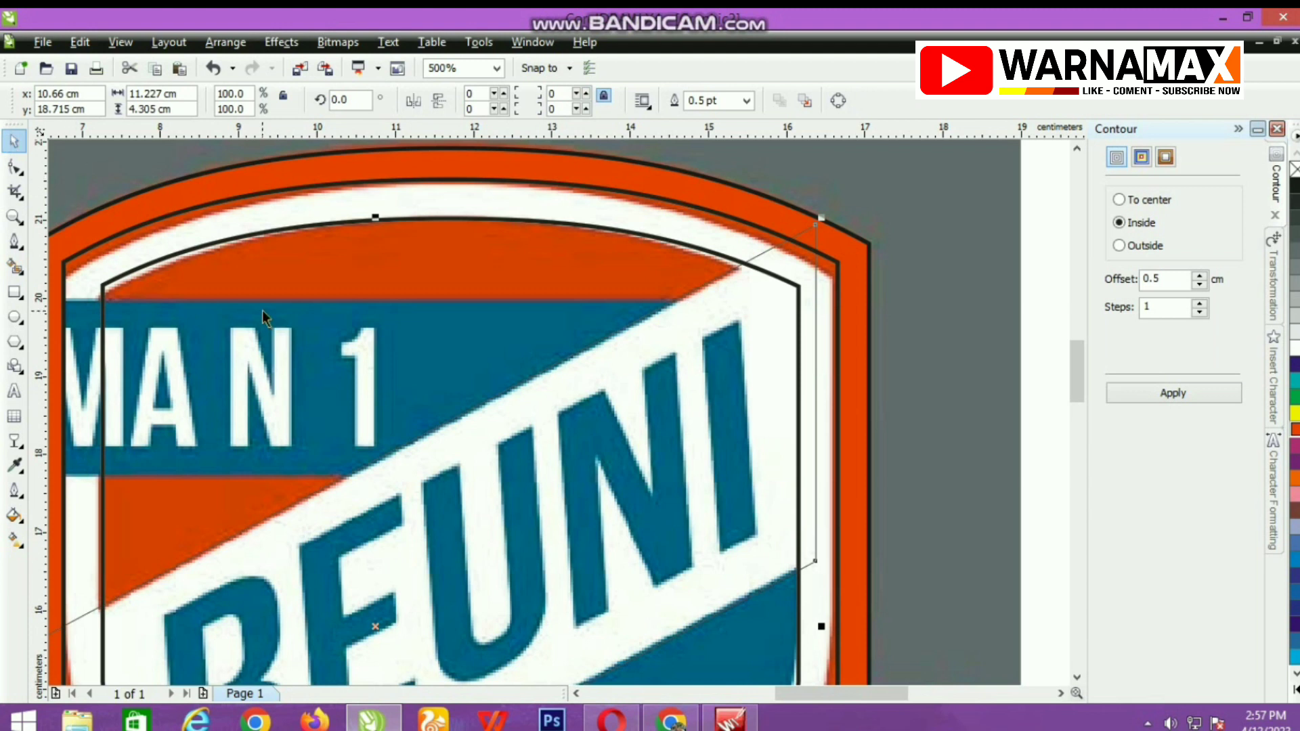
# Trim the innermost shield shape with the skewed band, and delete the band.
pyautogui.keyDown('shift'); pyautogui.click(243, 260); pyautogui.keyUp('shift')
pyautogui.click(615, 101)
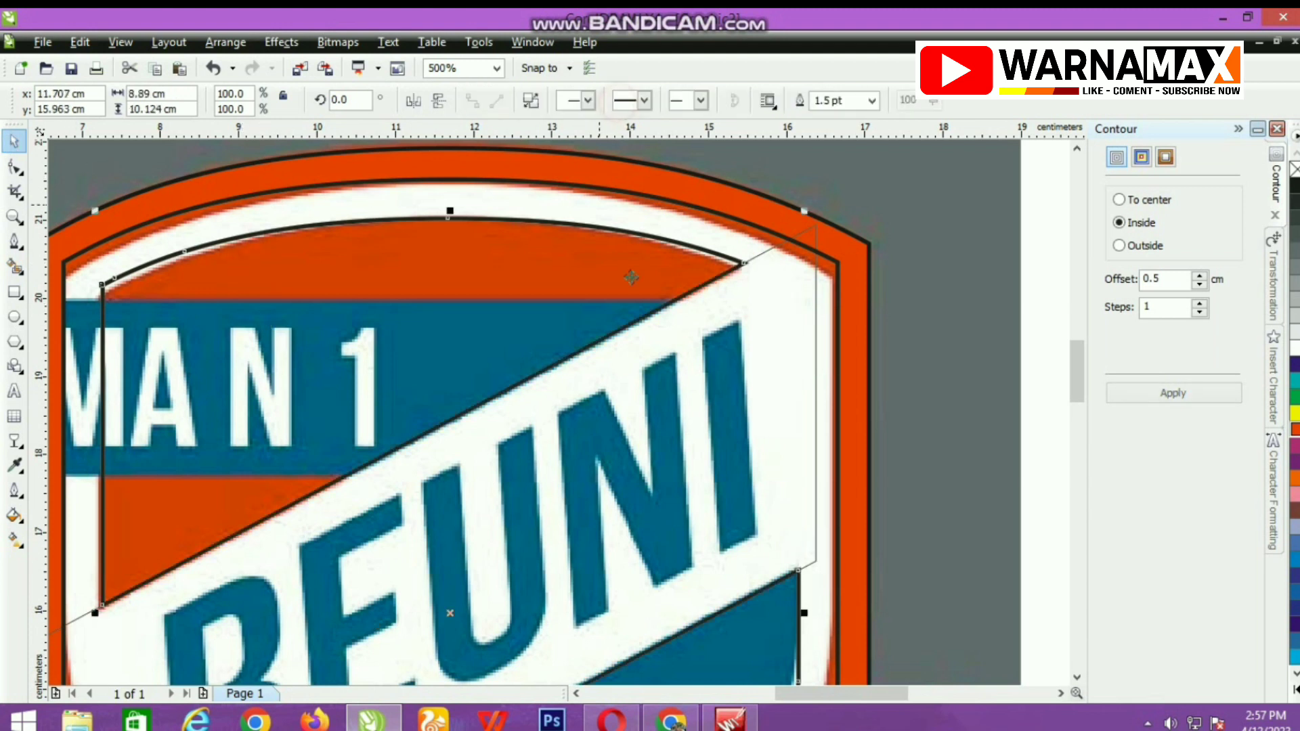
pyautogui.click(740, 344)
pyautogui.scroll(-1, 740, 344)
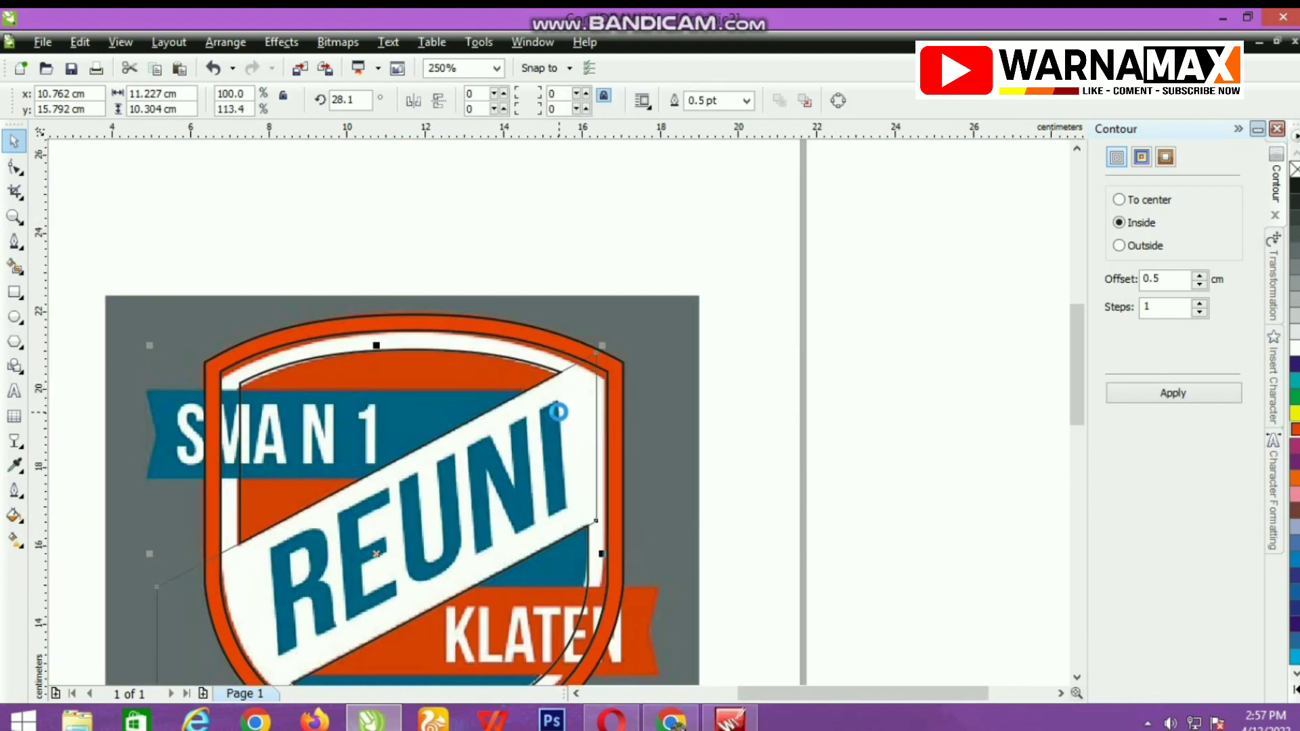
pyautogui.press('Escape')
pyautogui.scroll(-1, 472, 449)
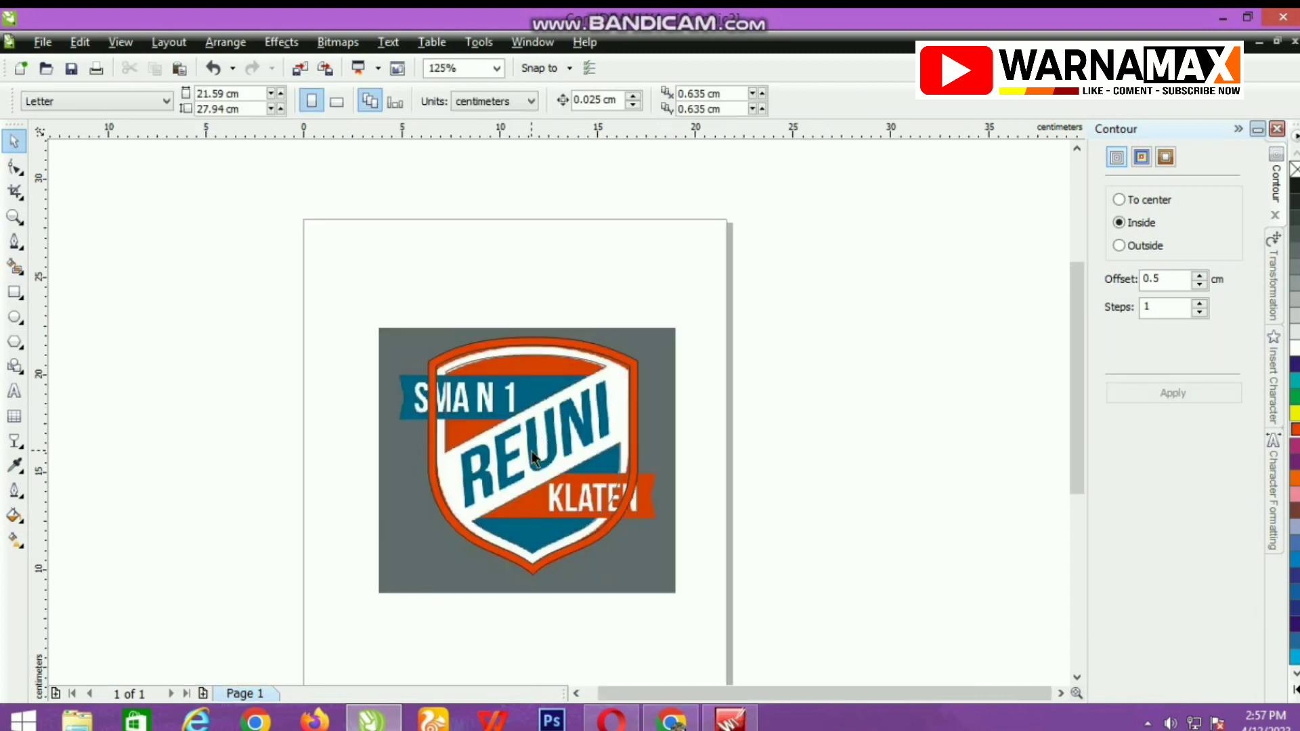
# Break the trimmed inner shield apart into separate upper and lower pieces.
pyautogui.scroll(1, 539, 494)
pyautogui.click(561, 453)
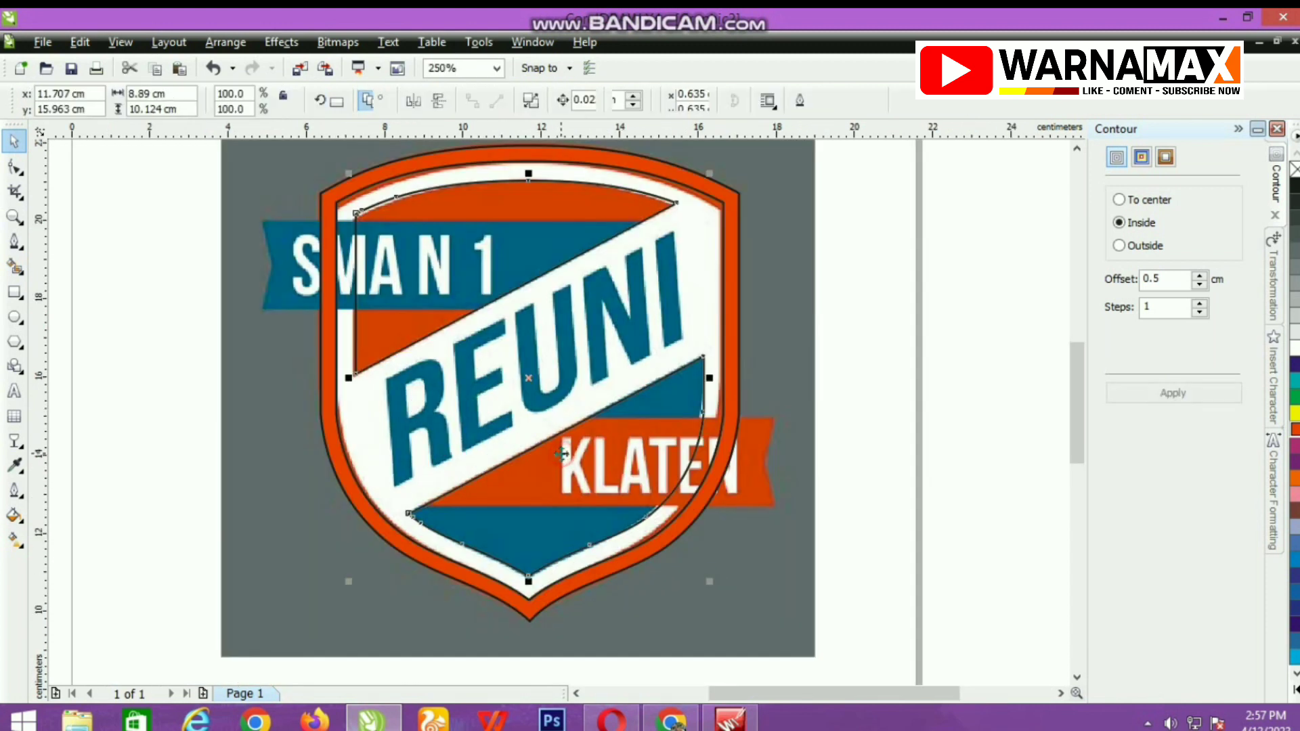
pyautogui.click(530, 100)
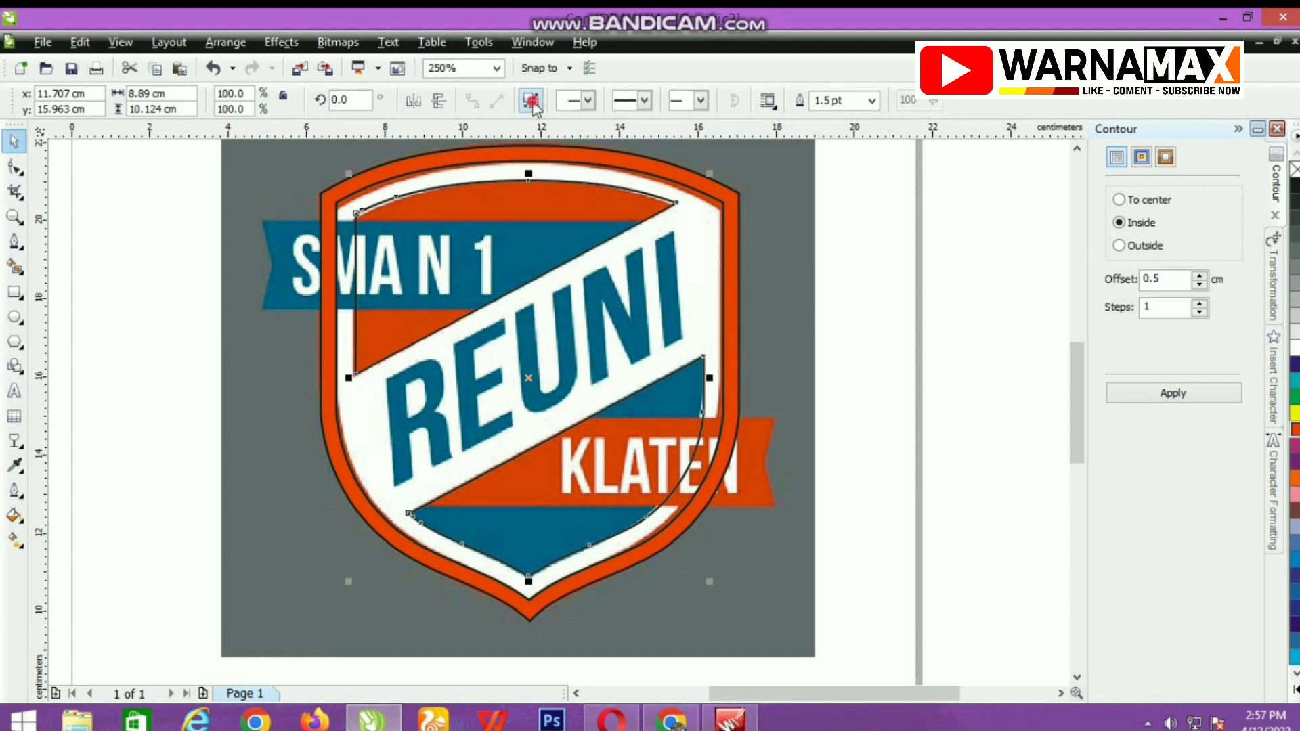
pyautogui.click(159, 330)
# Fill the upper inner shield piece with orange and the lower piece with dark blue.
pyautogui.click(434, 211)
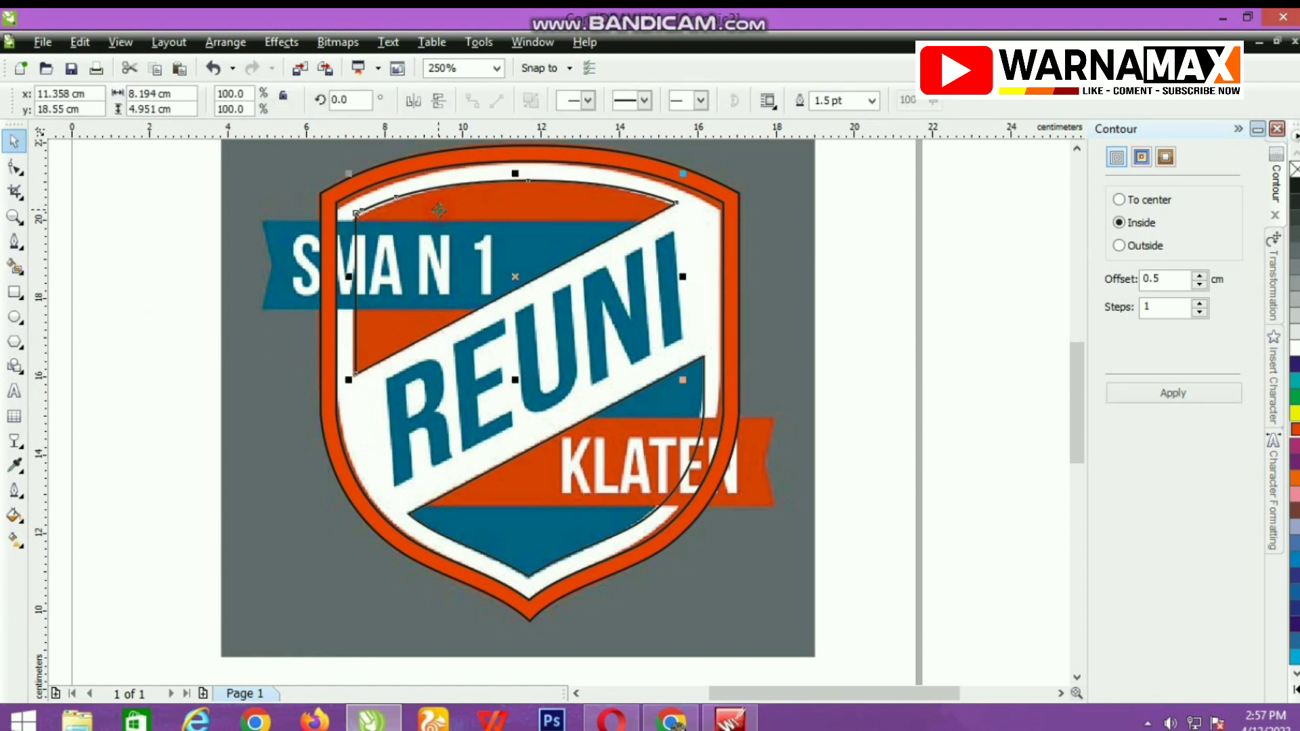
pyautogui.click(1295, 431)
pyautogui.click(688, 515)
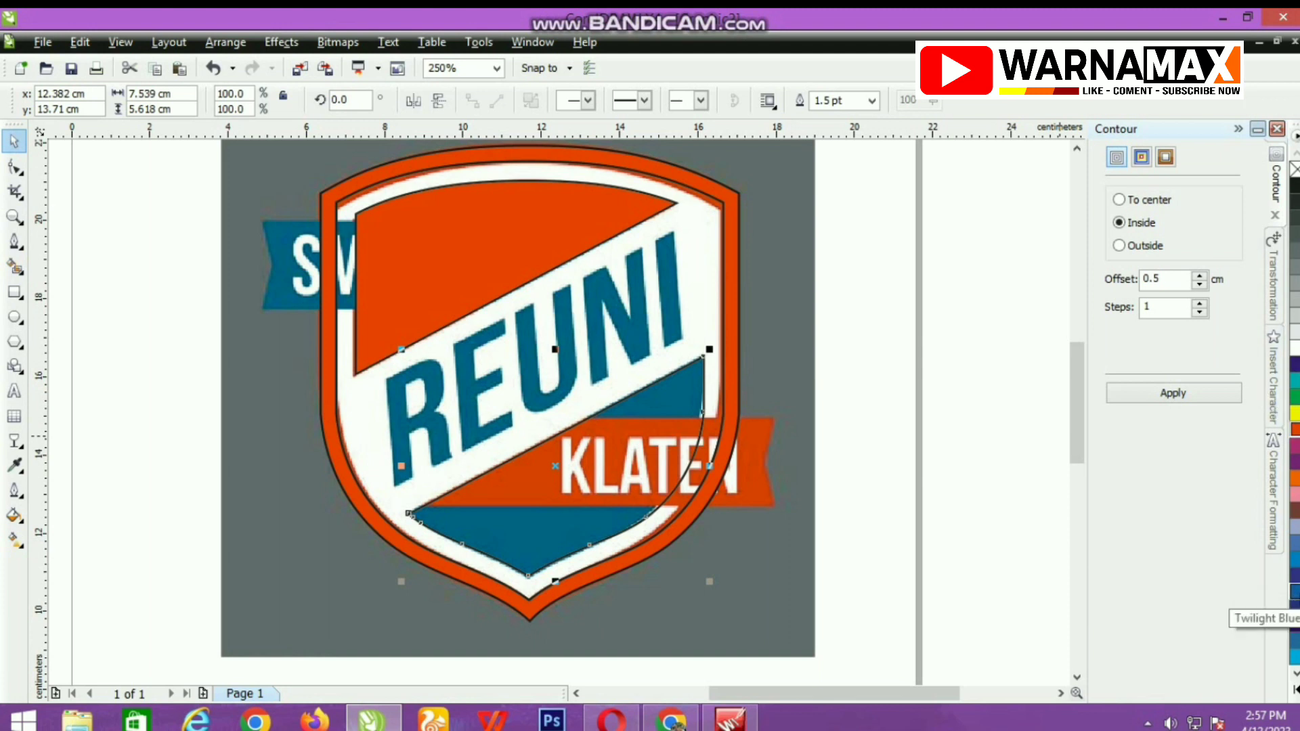
pyautogui.click(1294, 608)
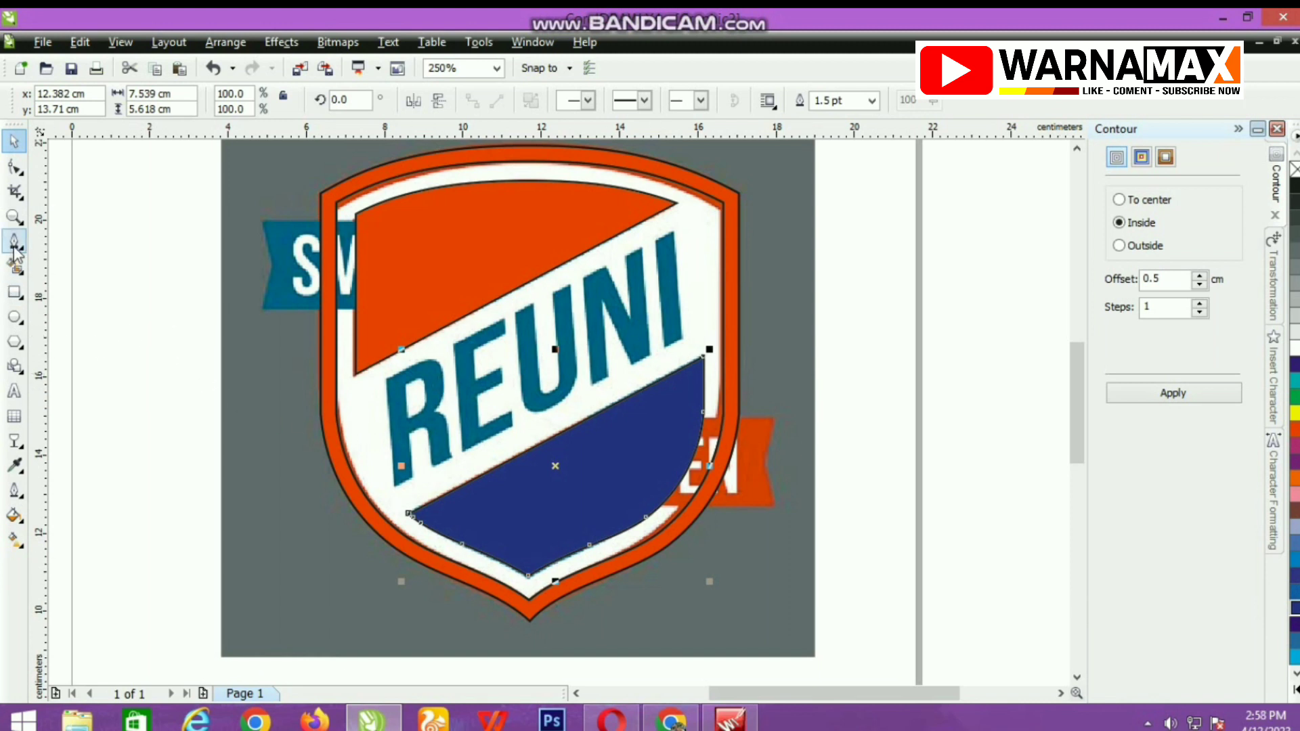
# Draw a rectangle about 9.7 by 2.2 cm over the SMA N 1 ribbon, ending at the upper piece's diagonal edge.
pyautogui.click(14, 292)
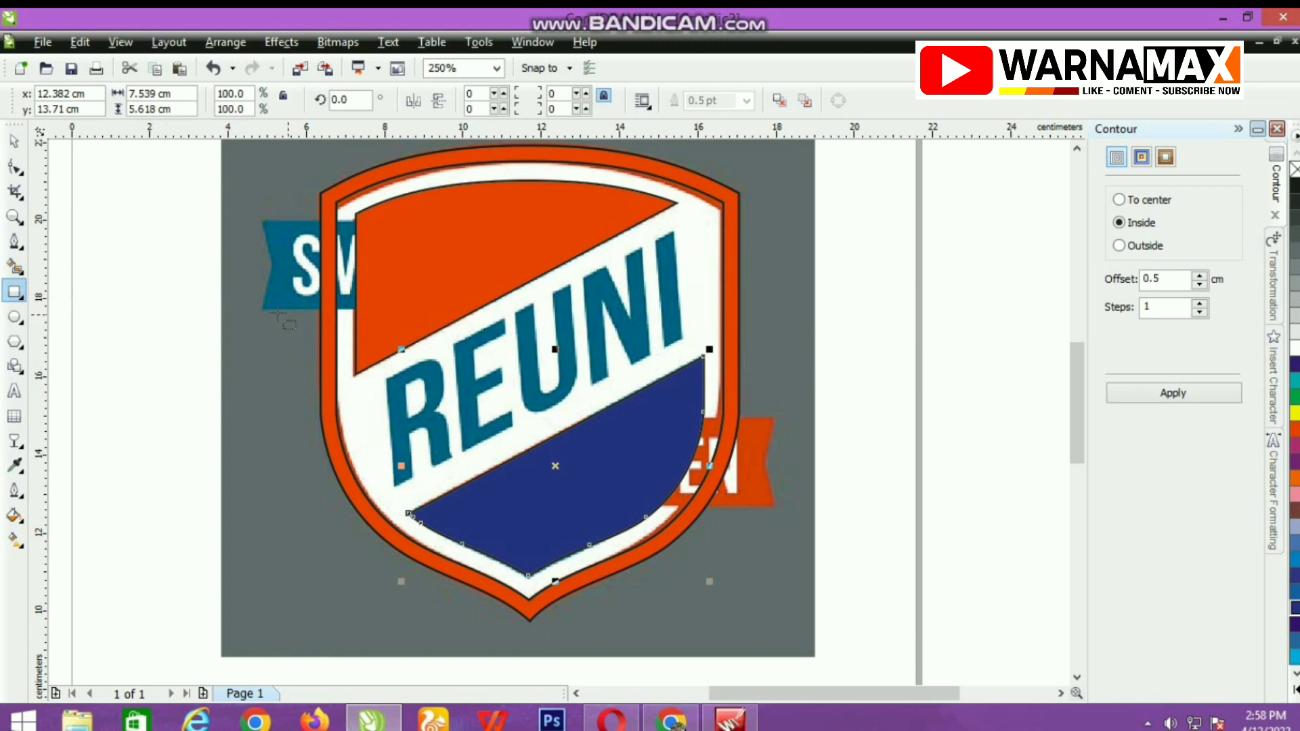
pyautogui.moveTo(261, 308)
pyautogui.mouseDown()
pyautogui.moveTo(276, 221)
pyautogui.moveTo(643, 221)
pyautogui.mouseUp()
pyautogui.scroll(5, 629, 223)
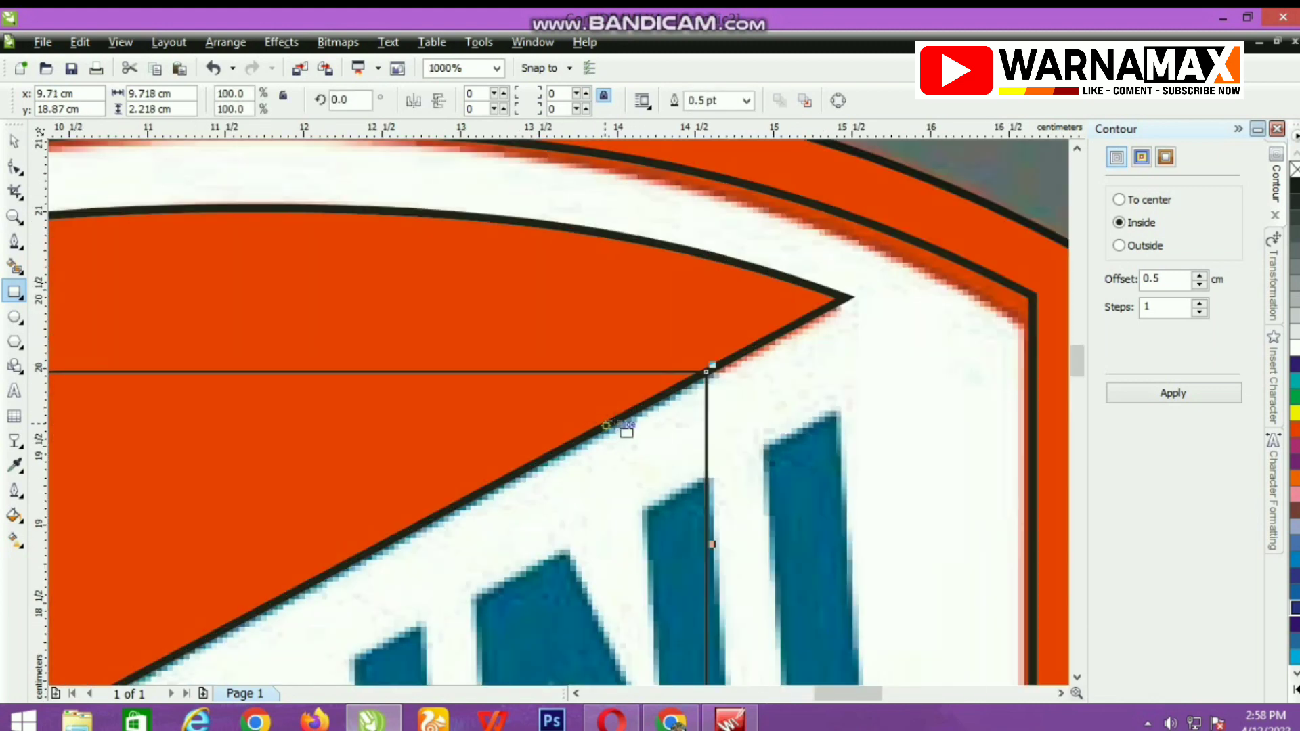
pyautogui.scroll(1, 555, 413)
pyautogui.scroll(-4, 553, 414)
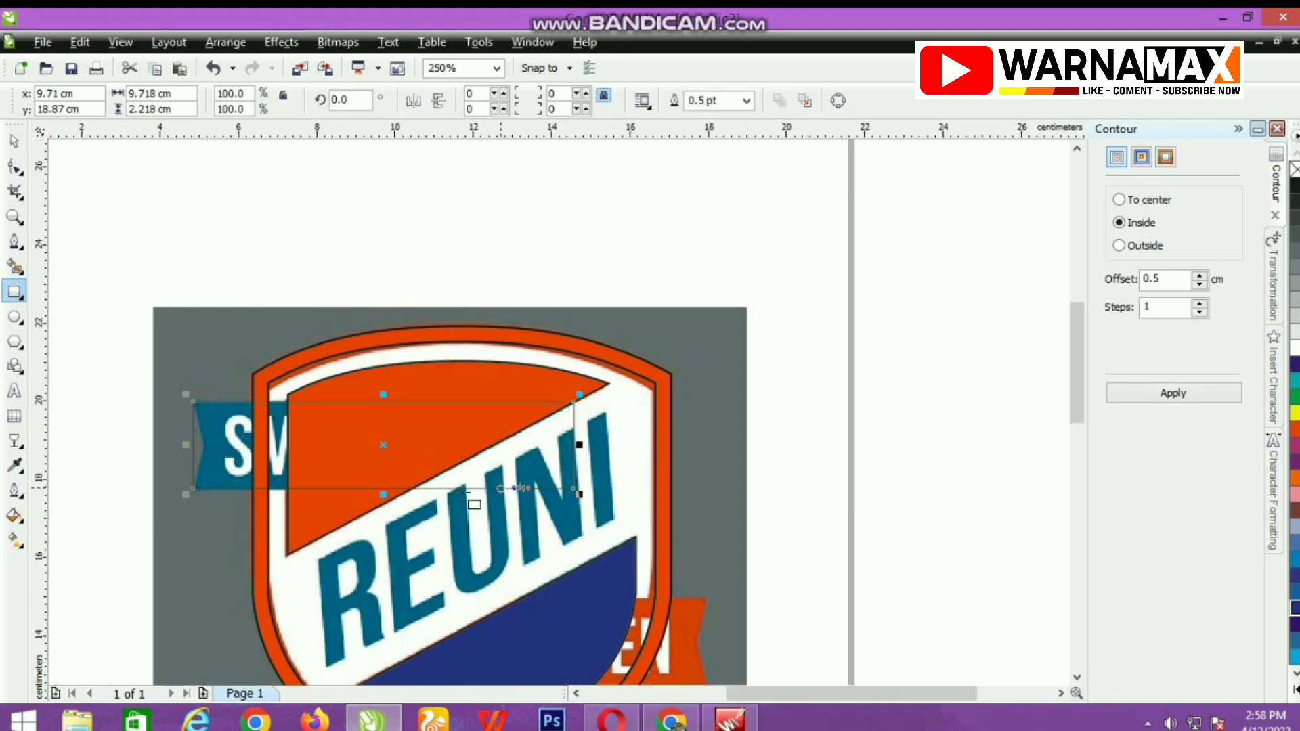
# Convert the ribbon rectangle to curves and move its inner lower corner onto the orange piece's diagonal edge.
pyautogui.click(15, 166)
pyautogui.click(838, 100)
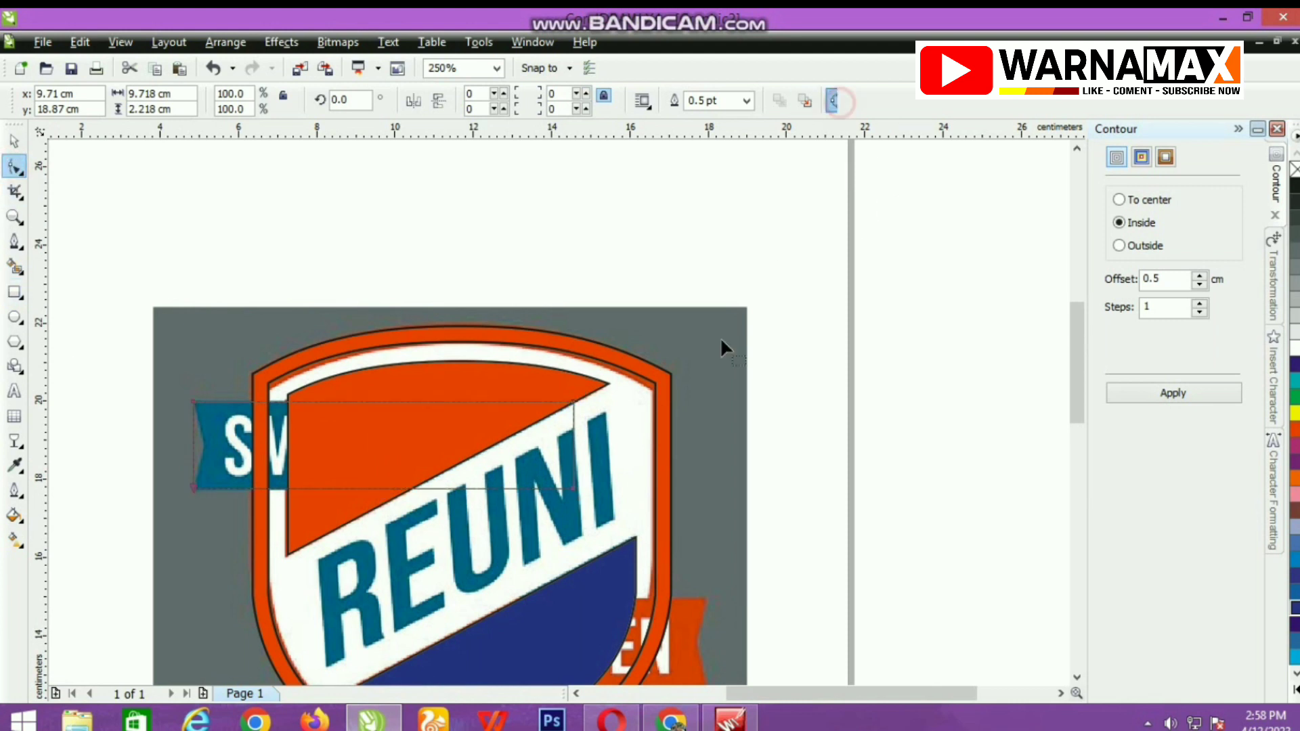
pyautogui.scroll(1, 467, 523)
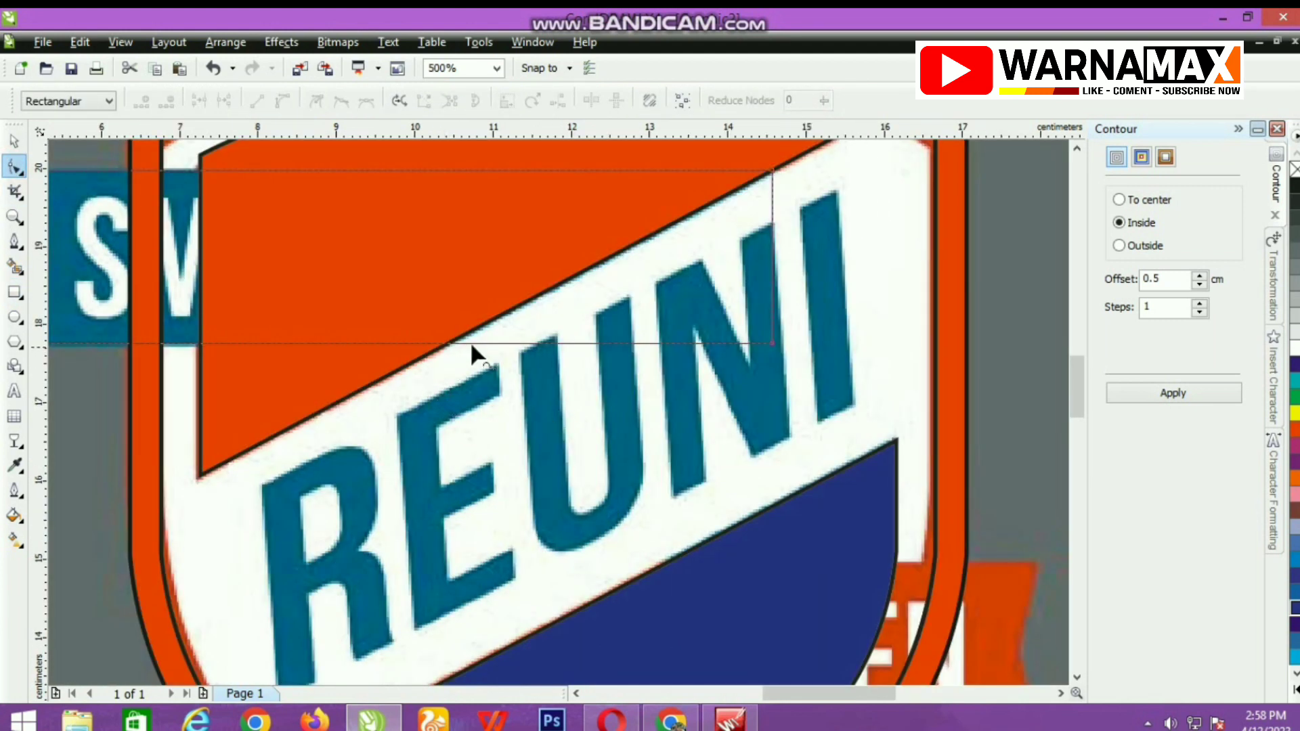
pyautogui.moveTo(774, 345); pyautogui.dragTo(442, 355)
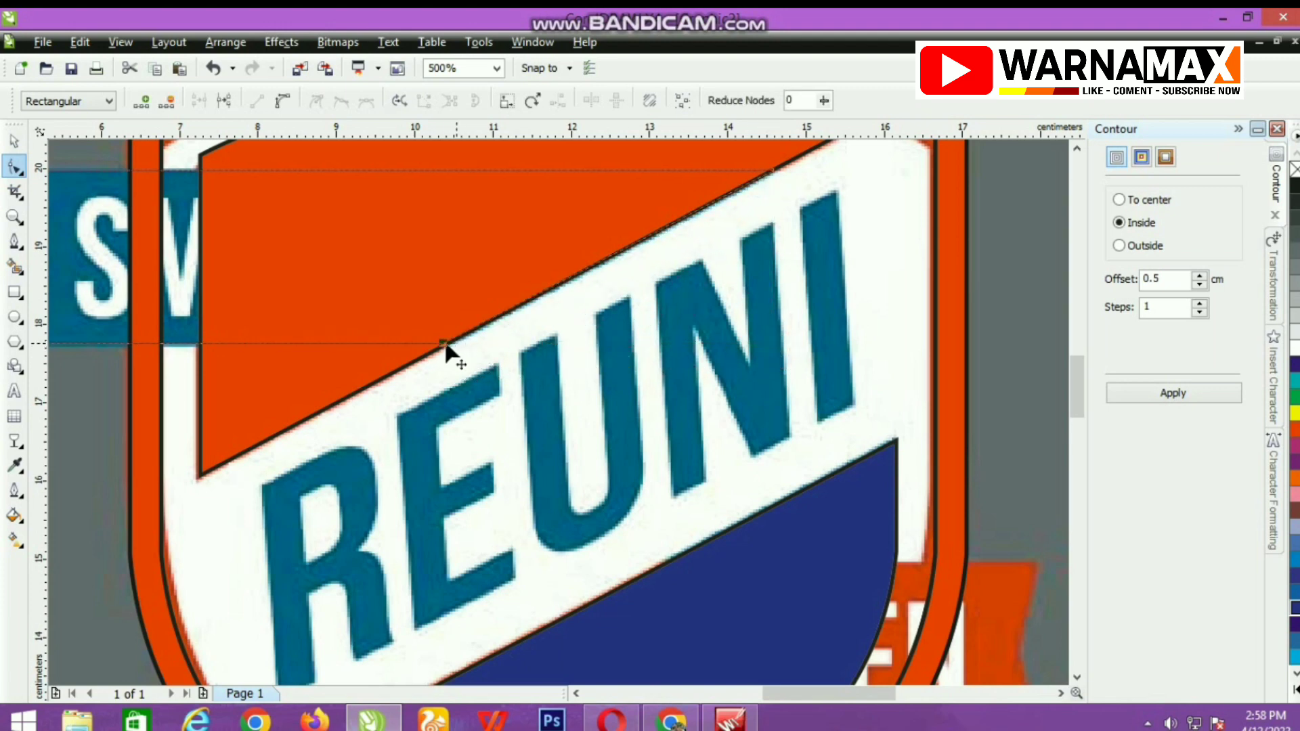
pyautogui.scroll(5, 445, 345)
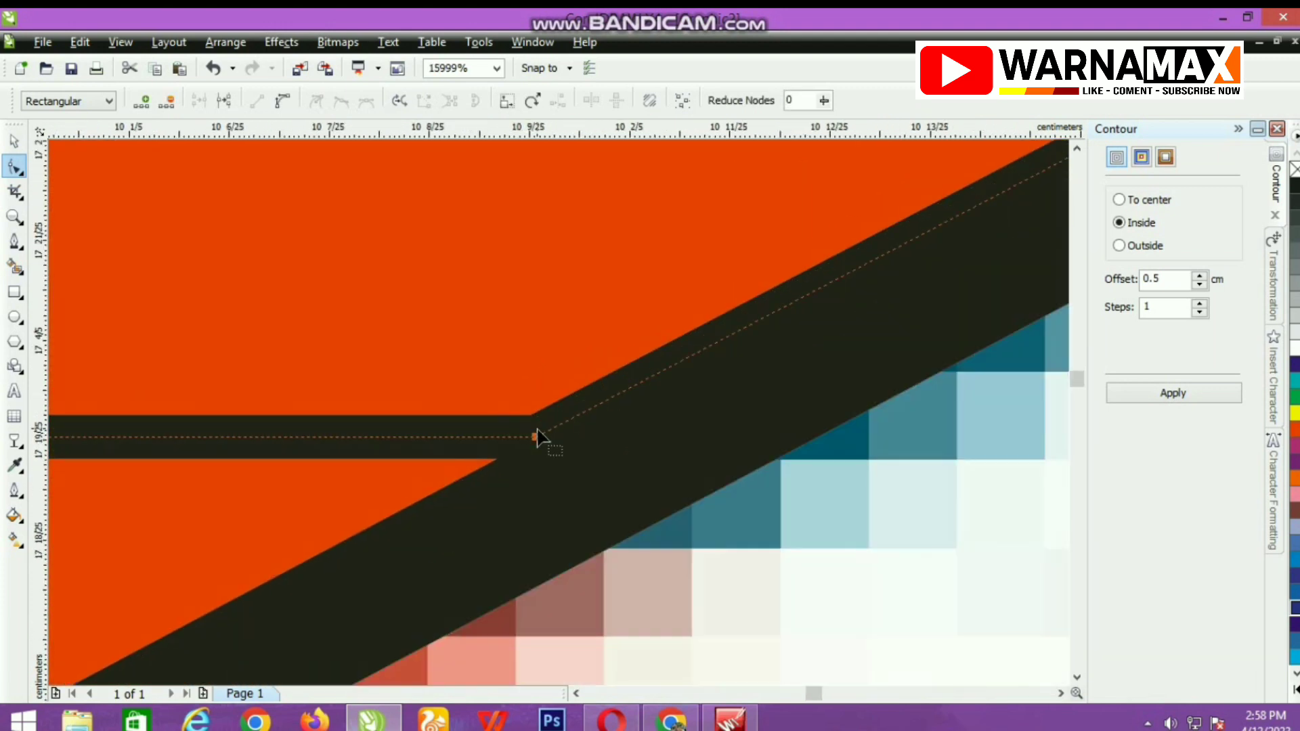
pyautogui.moveTo(536, 437); pyautogui.dragTo(680, 436)
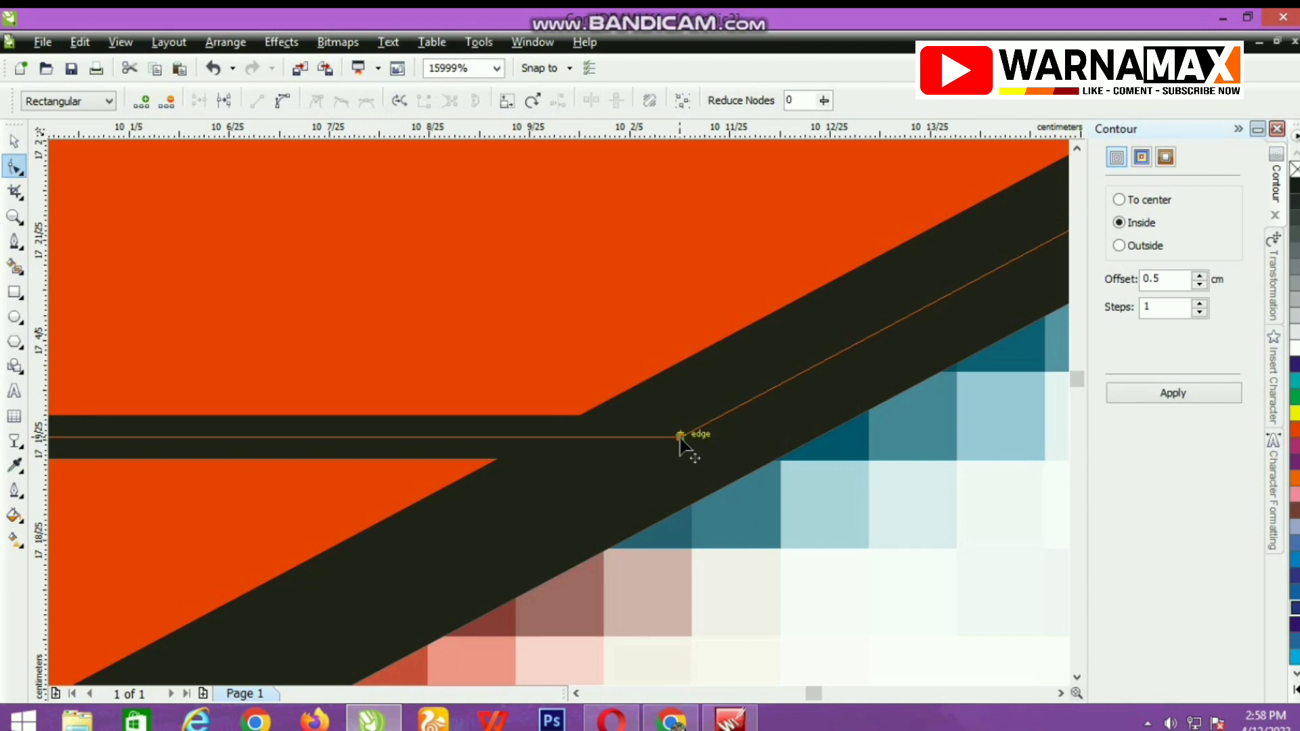
pyautogui.scroll(-4, 677, 440)
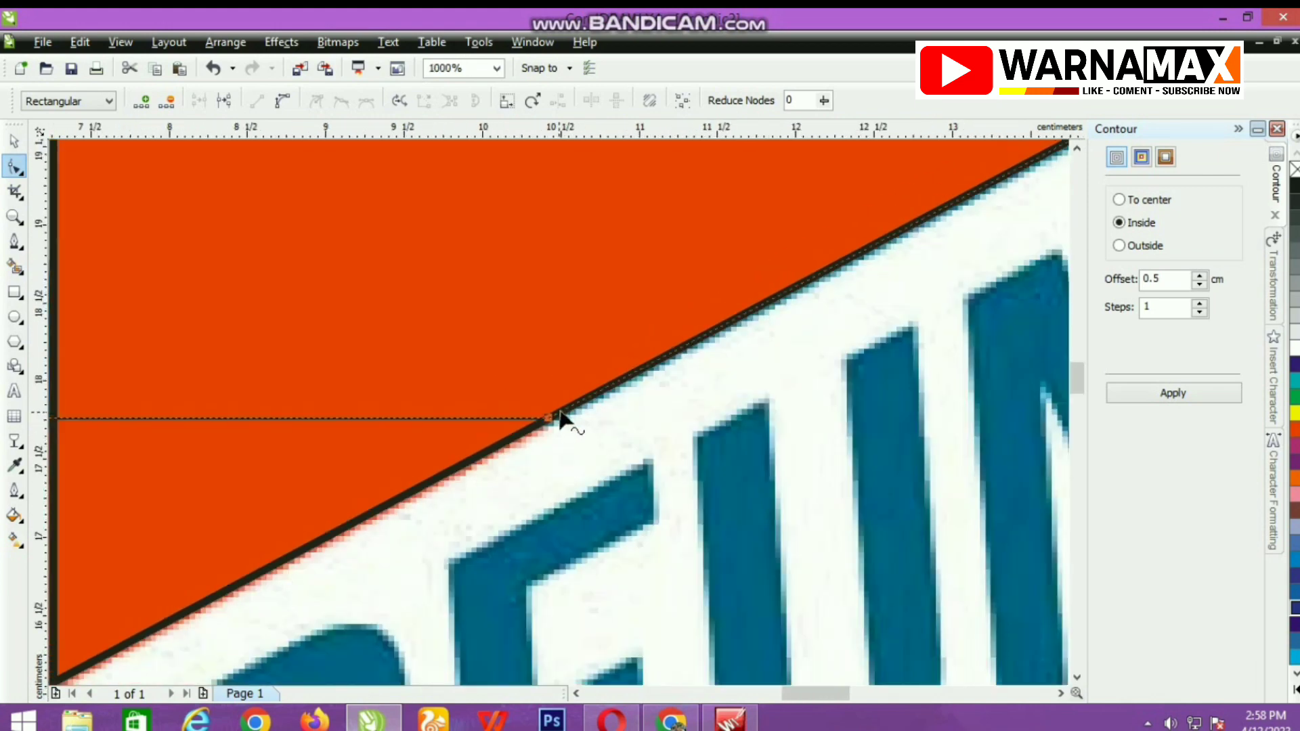
pyautogui.scroll(-2, 552, 429)
pyautogui.scroll(3, 639, 371)
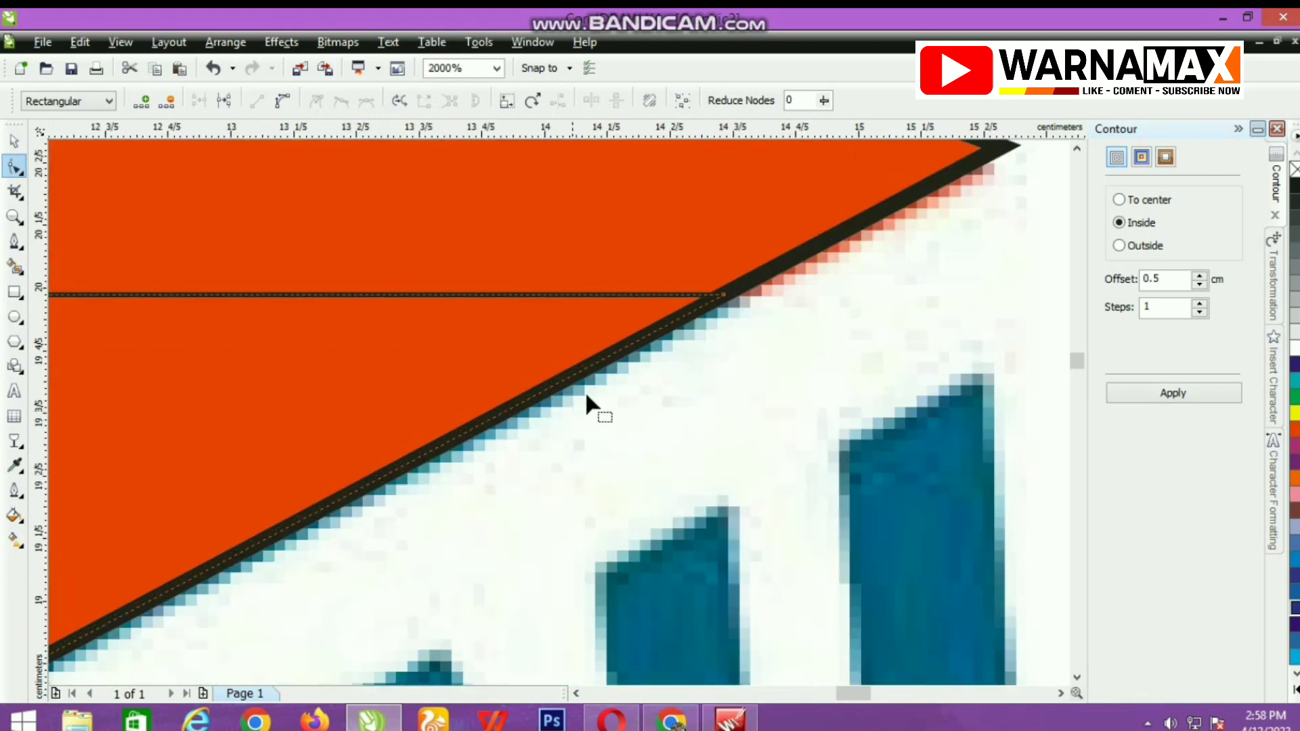
pyautogui.scroll(-3, 557, 421)
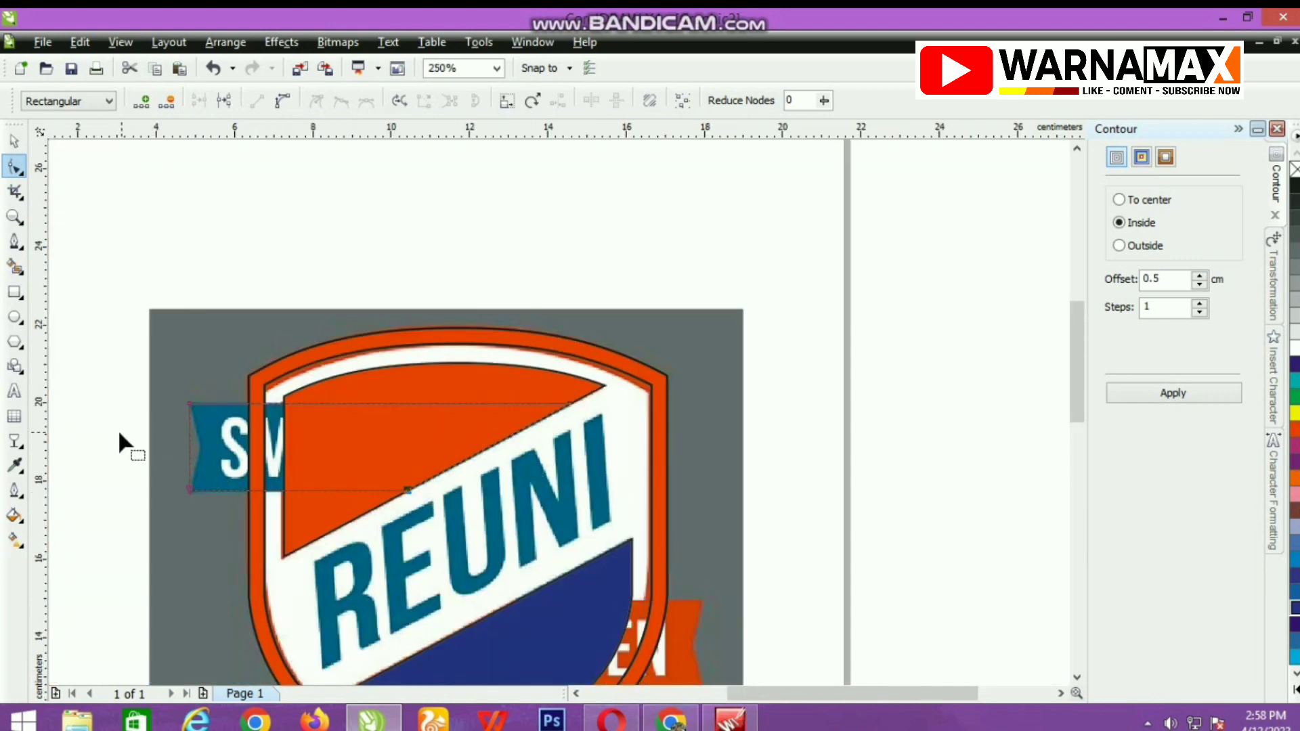
# Pull the middle of the ribbon's outer end inward into a V notch, and fill the ribbon with dark blue.
pyautogui.scroll(1, 185, 457)
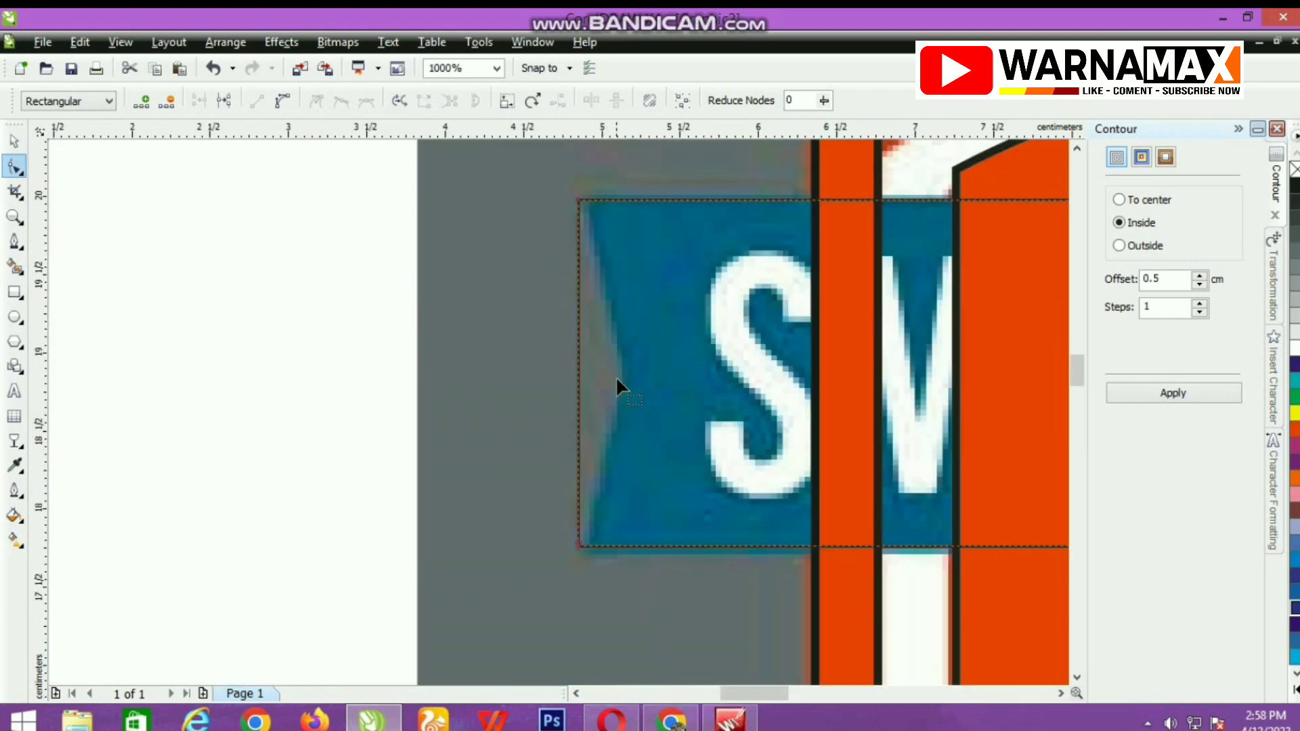
pyautogui.moveTo(579, 376); pyautogui.dragTo(627, 377)
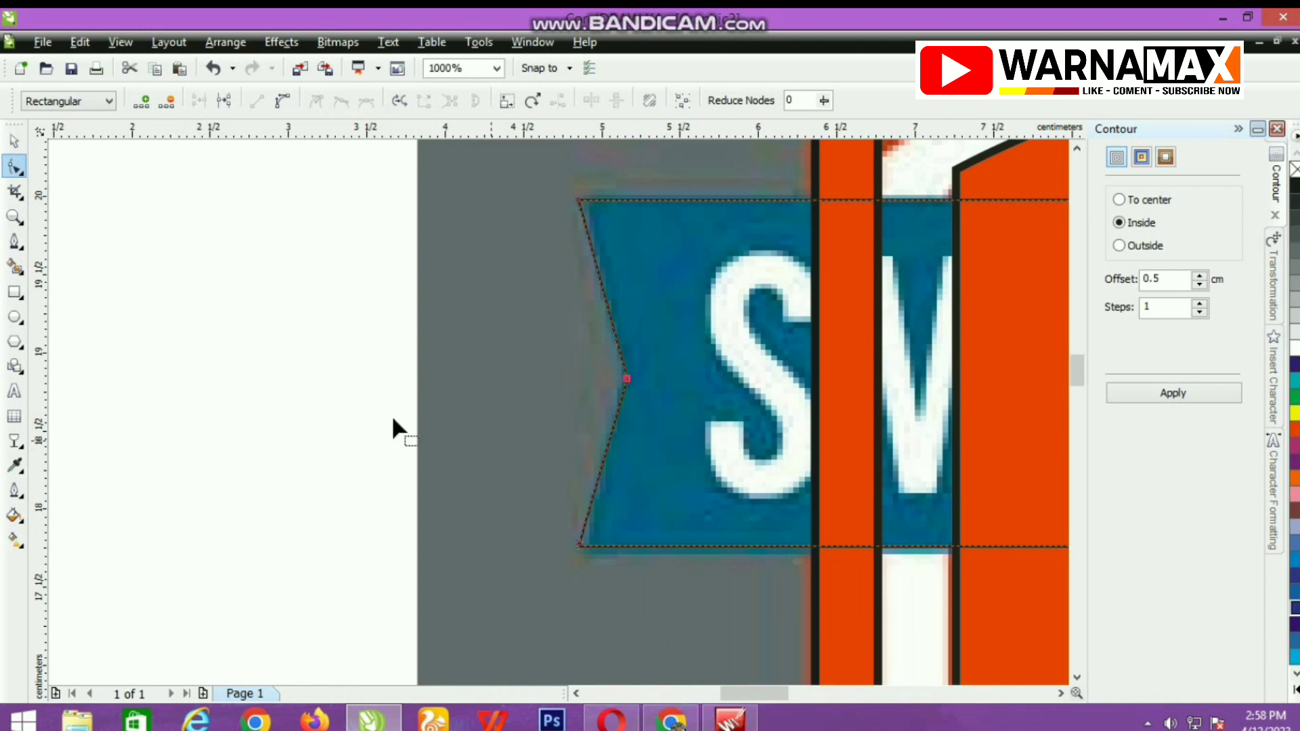
pyautogui.press('space')
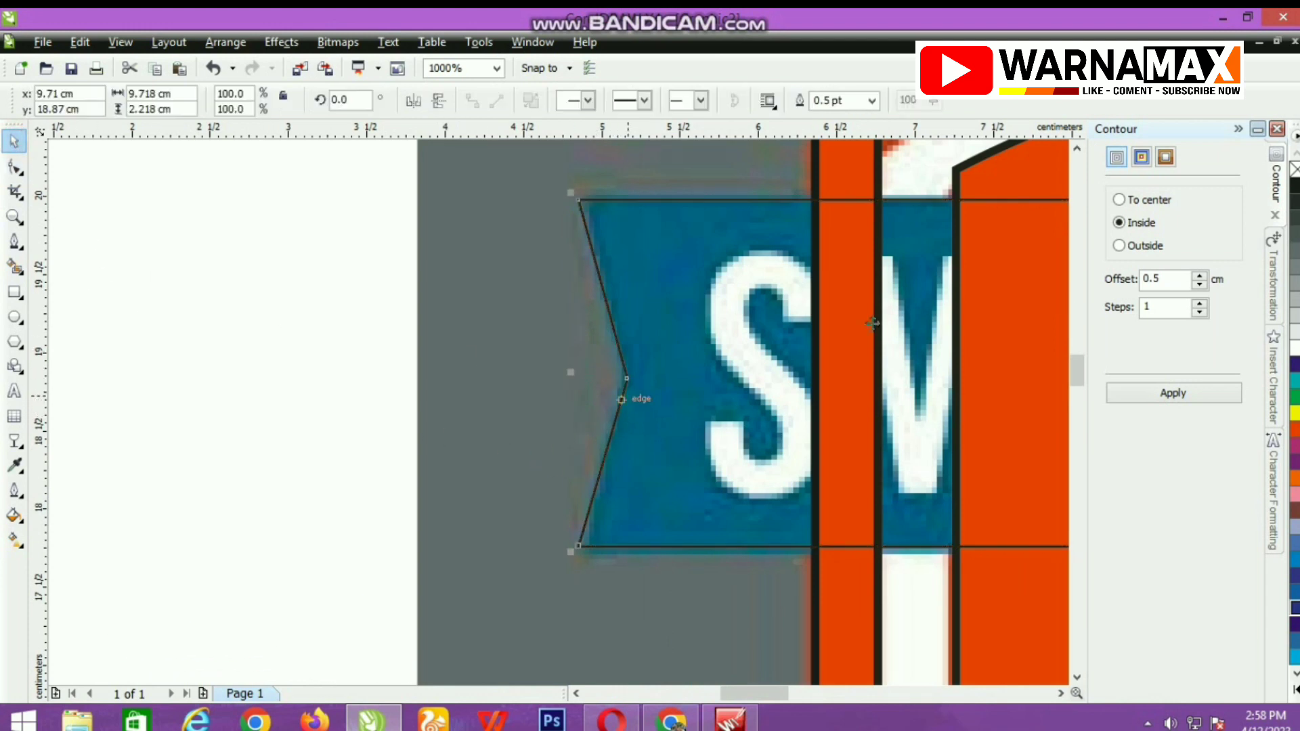
pyautogui.scroll(-1, 558, 418)
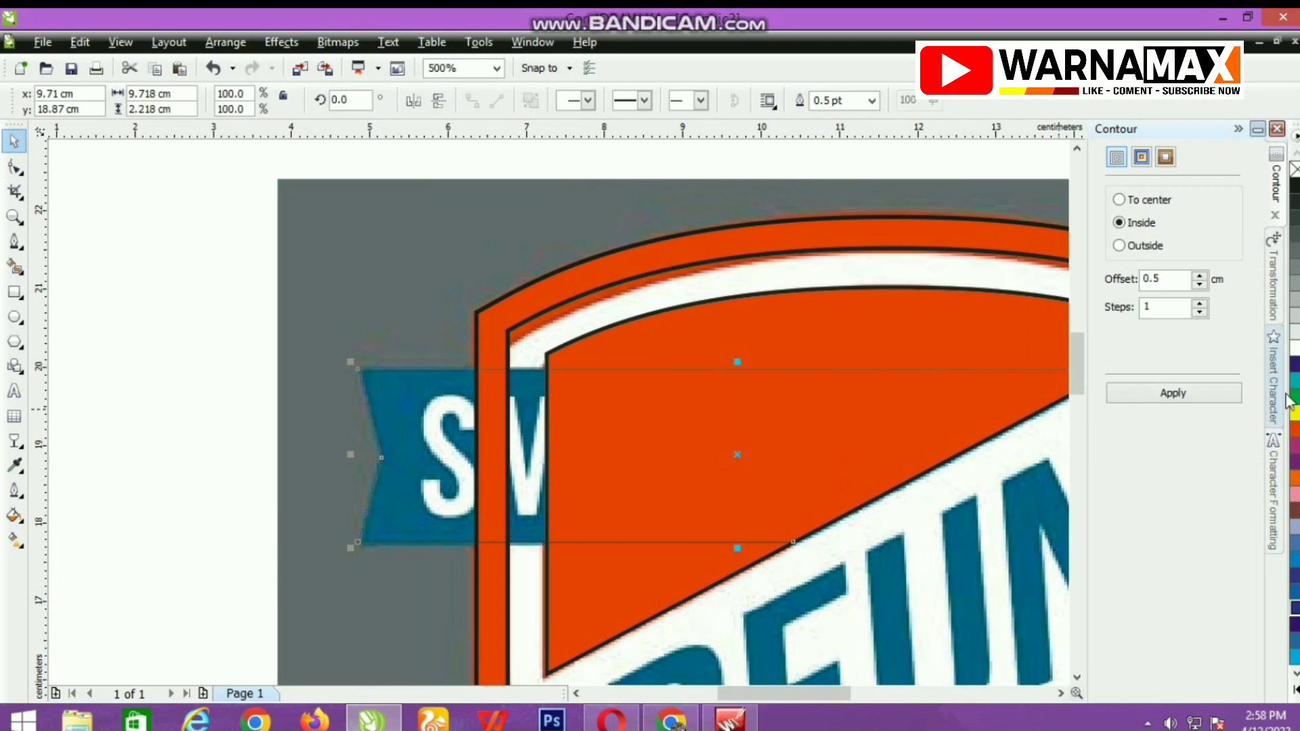
pyautogui.click(1294, 610)
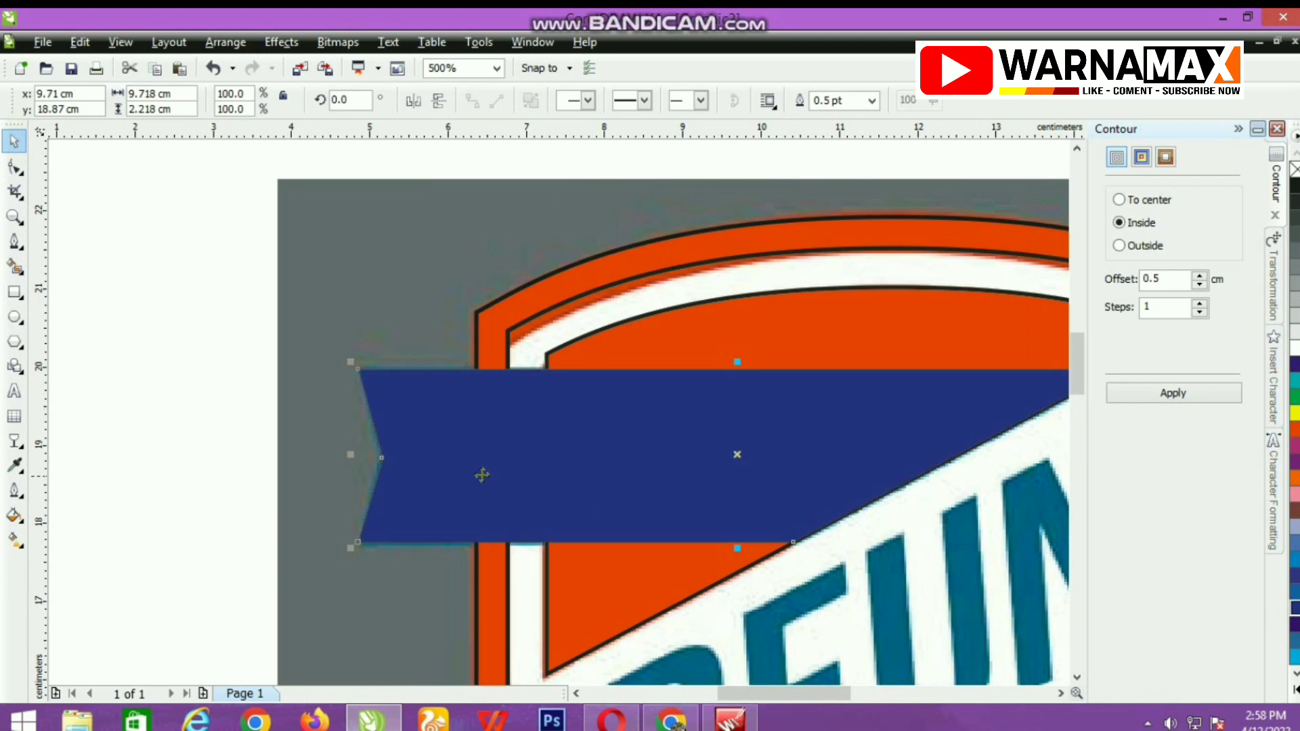
pyautogui.scroll(-2, 522, 404)
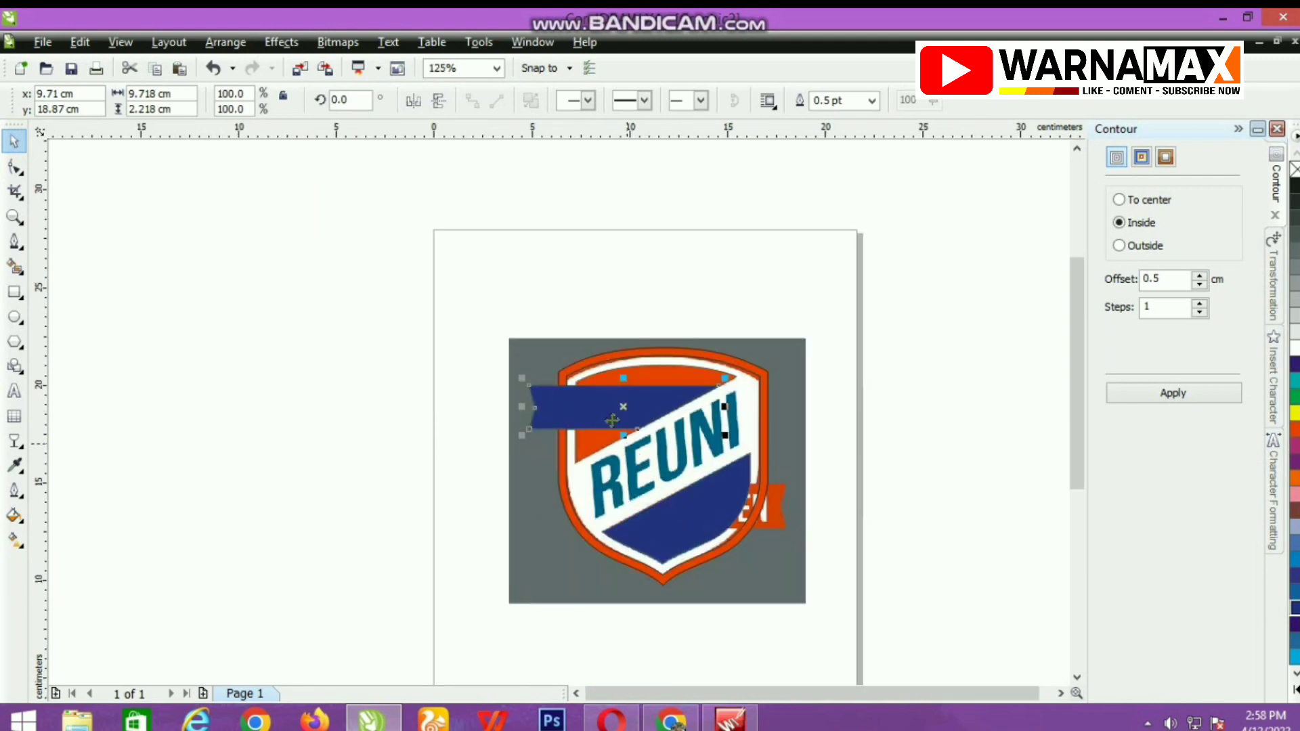
# Make a duplicate of the blue ribbon flipped both horizontally and vertically.
pyautogui.scroll(2, 557, 413)
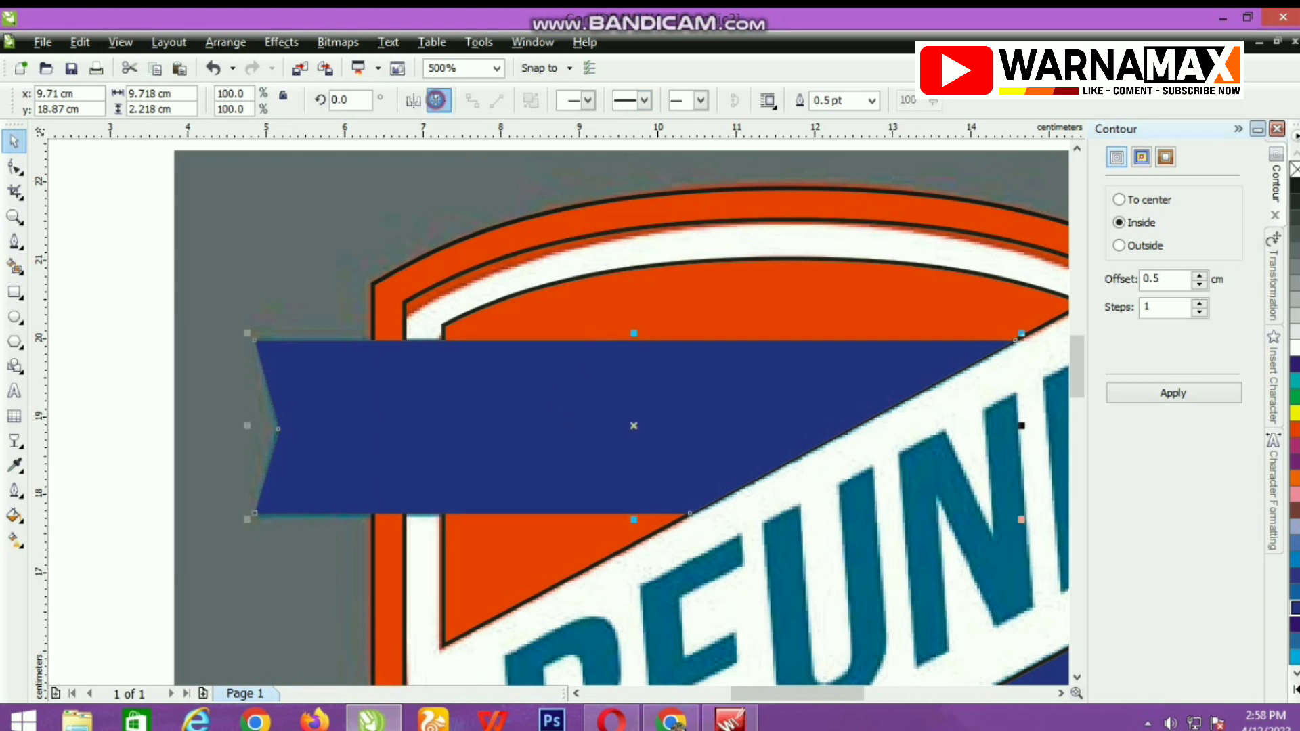
pyautogui.click(412, 102)
pyautogui.scroll(-1, 555, 424)
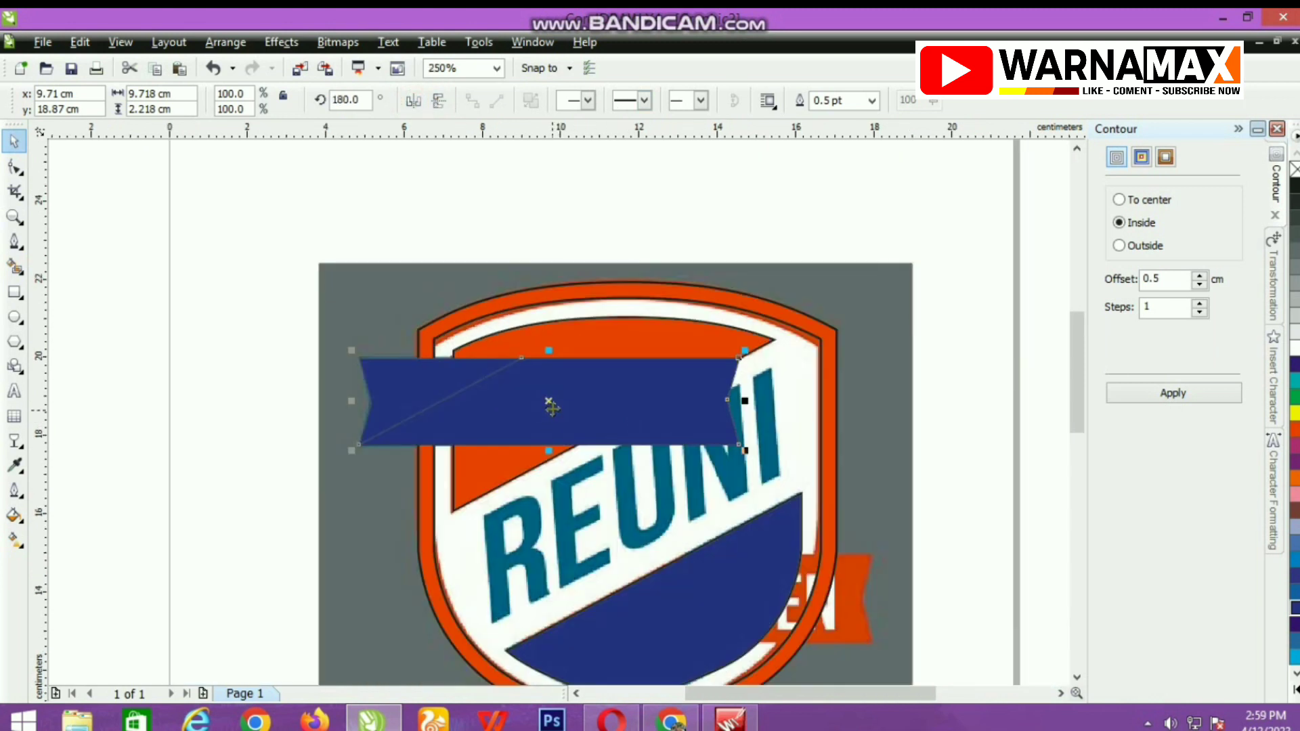
# Move the flipped ribbon over the KLATEN ribbon and nudge it slightly right to match the notched end.
pyautogui.moveTo(551, 406); pyautogui.dragTo(680, 601)
pyautogui.scroll(1, 667, 616)
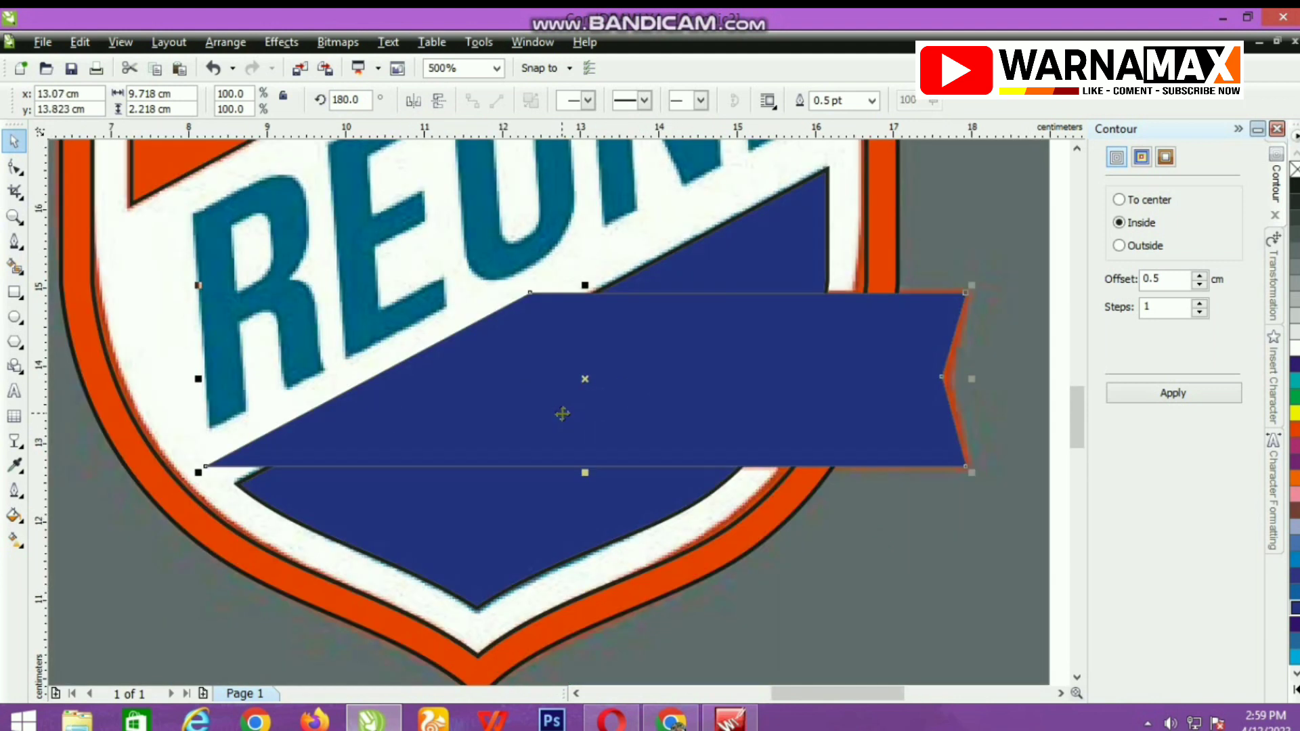
pyautogui.press('Right')
pyautogui.press('Right')
pyautogui.press('Right')
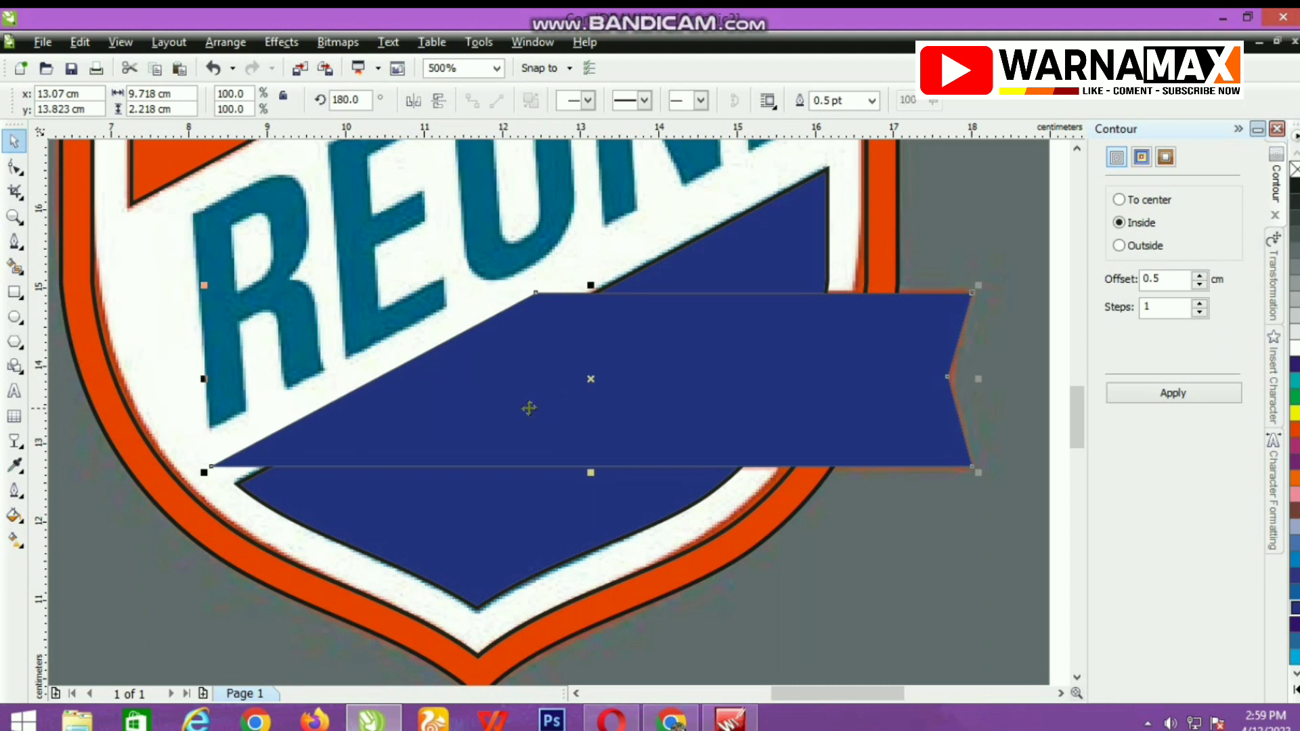
# Move the lower ribbon's two inner corner nodes onto the diagonal edge of the blue lower panel.
pyautogui.click(14, 167)
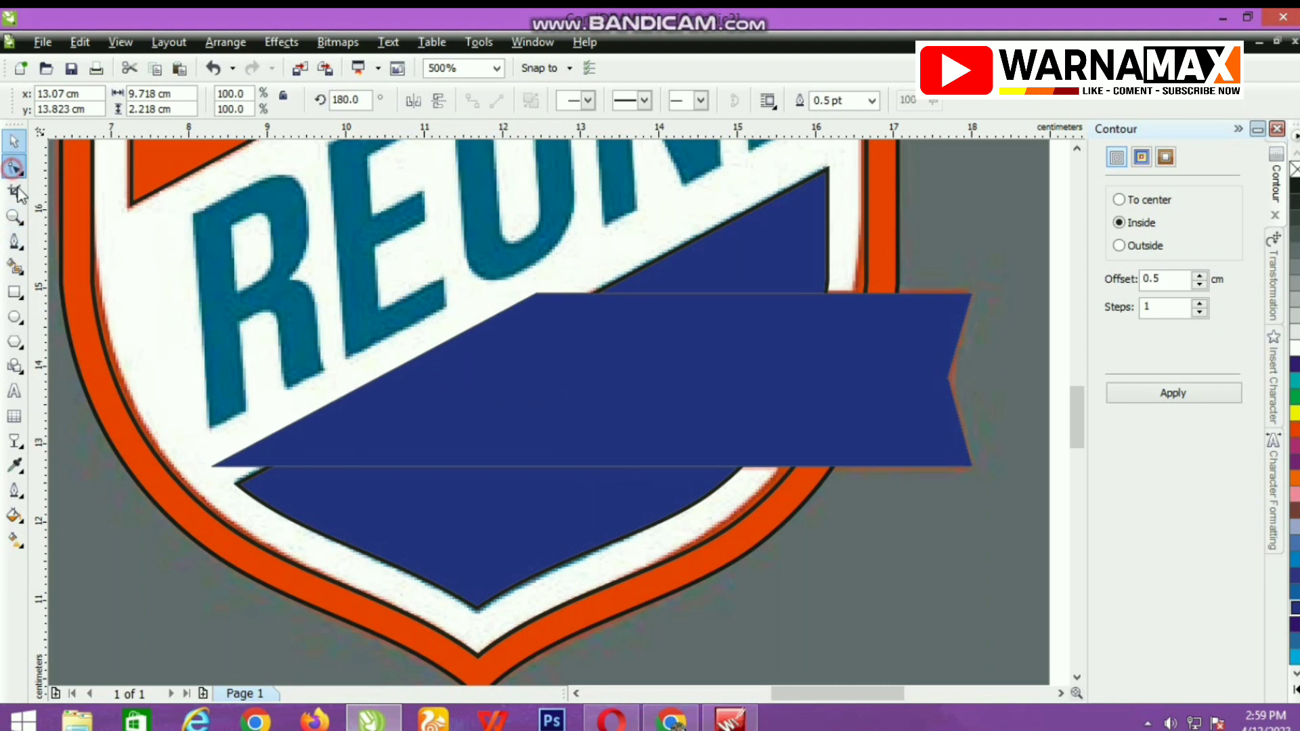
pyautogui.click(211, 467)
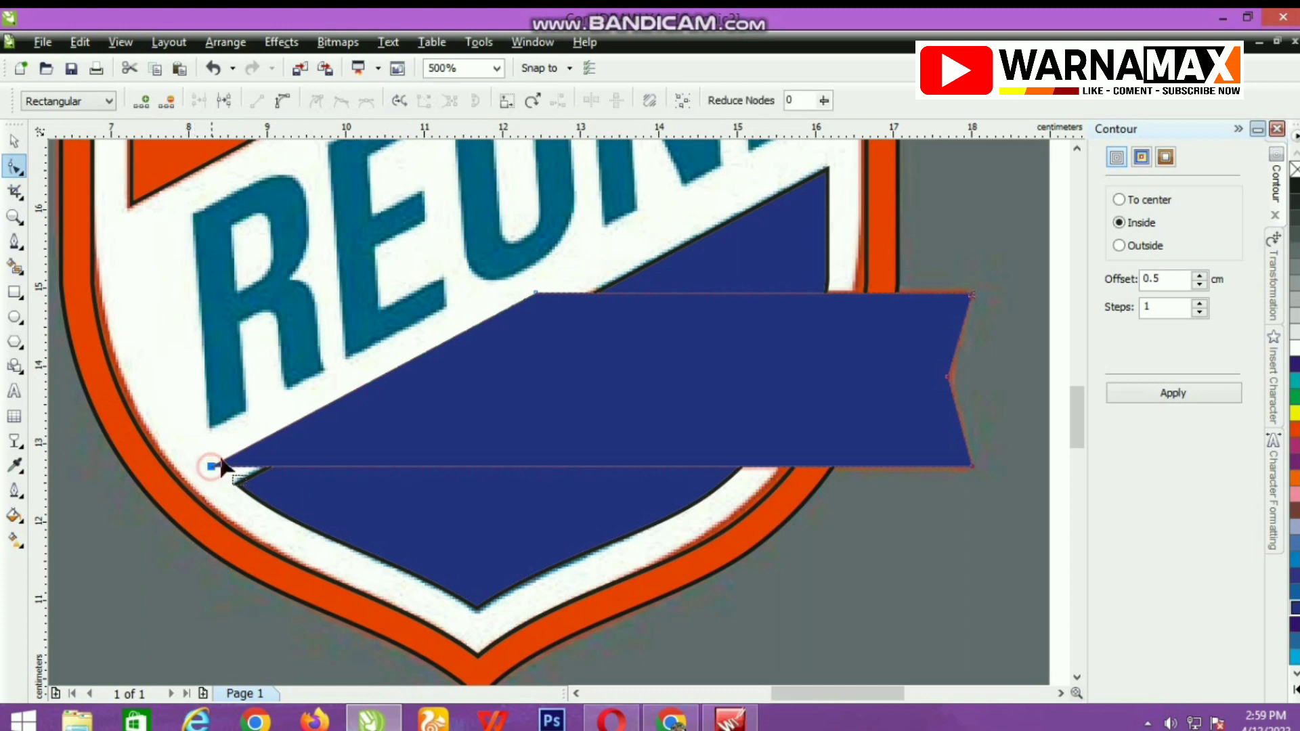
pyautogui.keyDown('shift'); pyautogui.click(535, 294); pyautogui.keyUp('shift')
pyautogui.moveTo(210, 466); pyautogui.dragTo(266, 475)
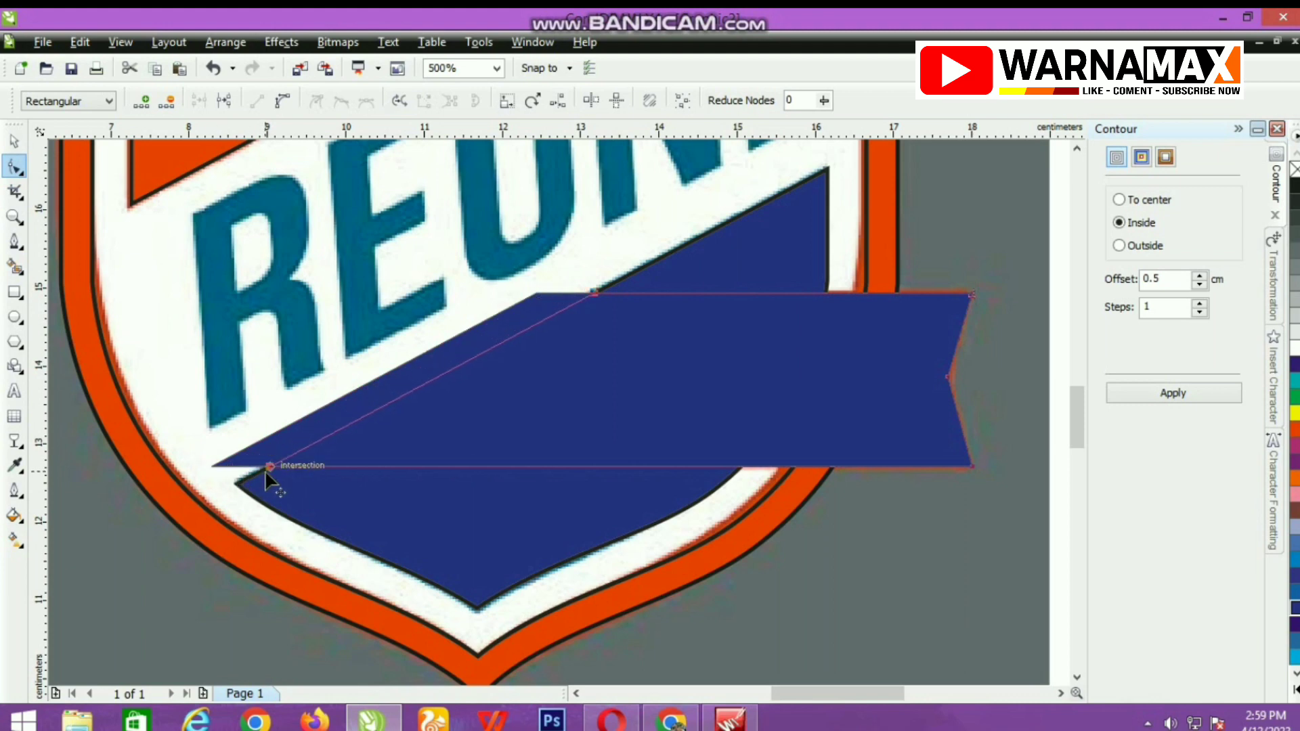
pyautogui.scroll(2, 290, 451)
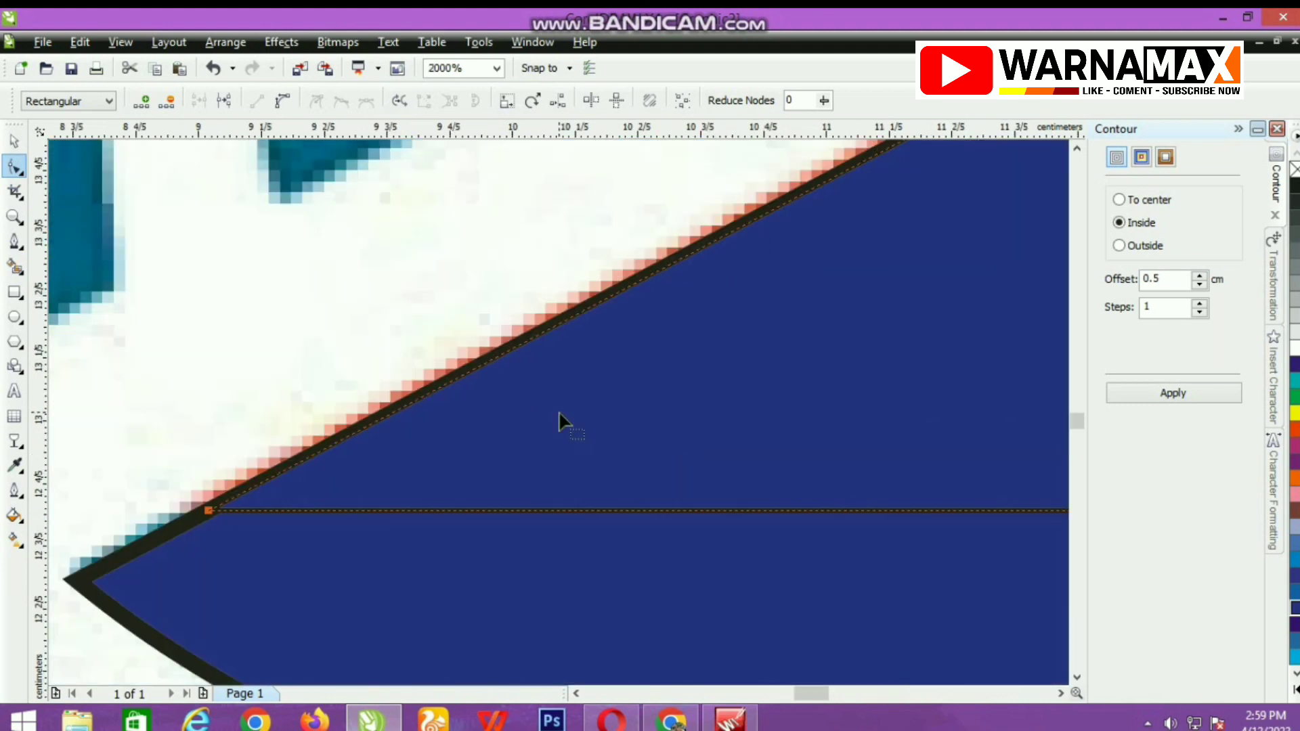
# Fill the lower notched ribbon with orange.
pyautogui.click(1294, 429)
pyautogui.scroll(-3, 462, 423)
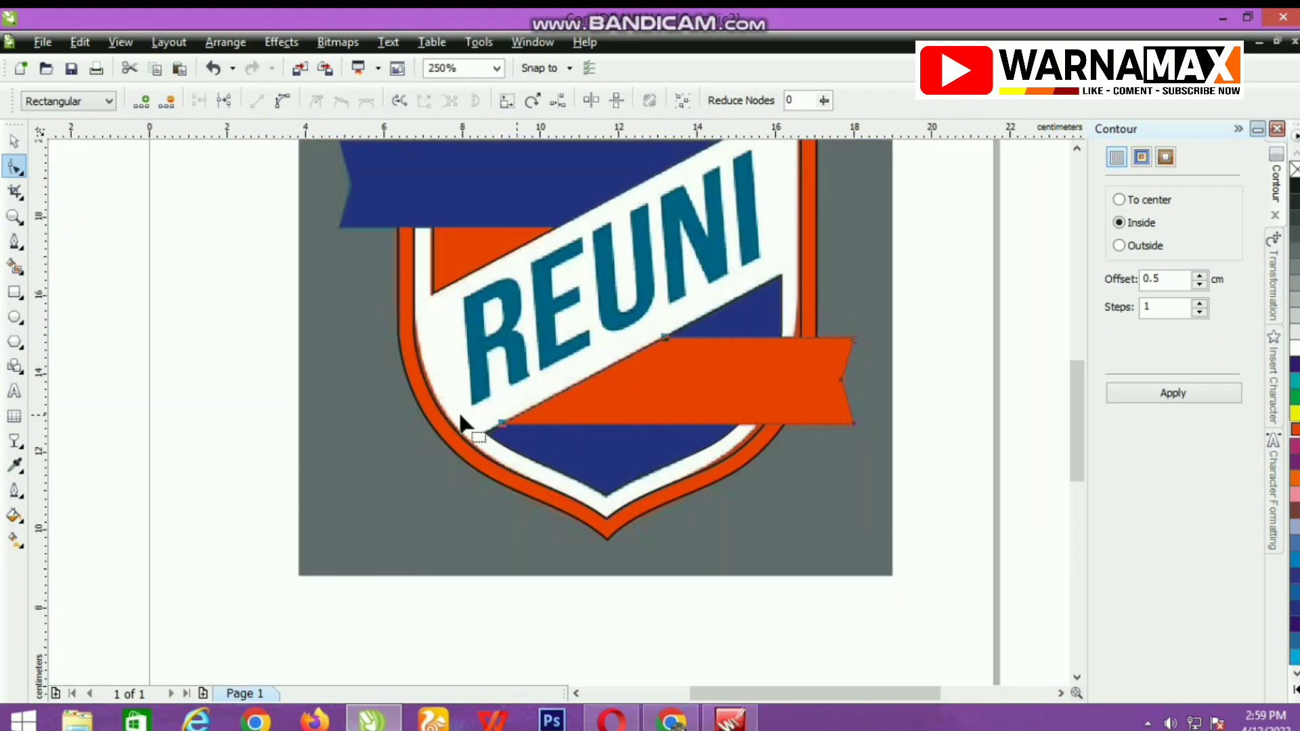
pyautogui.click(14, 141)
pyautogui.scroll(-1, 553, 419)
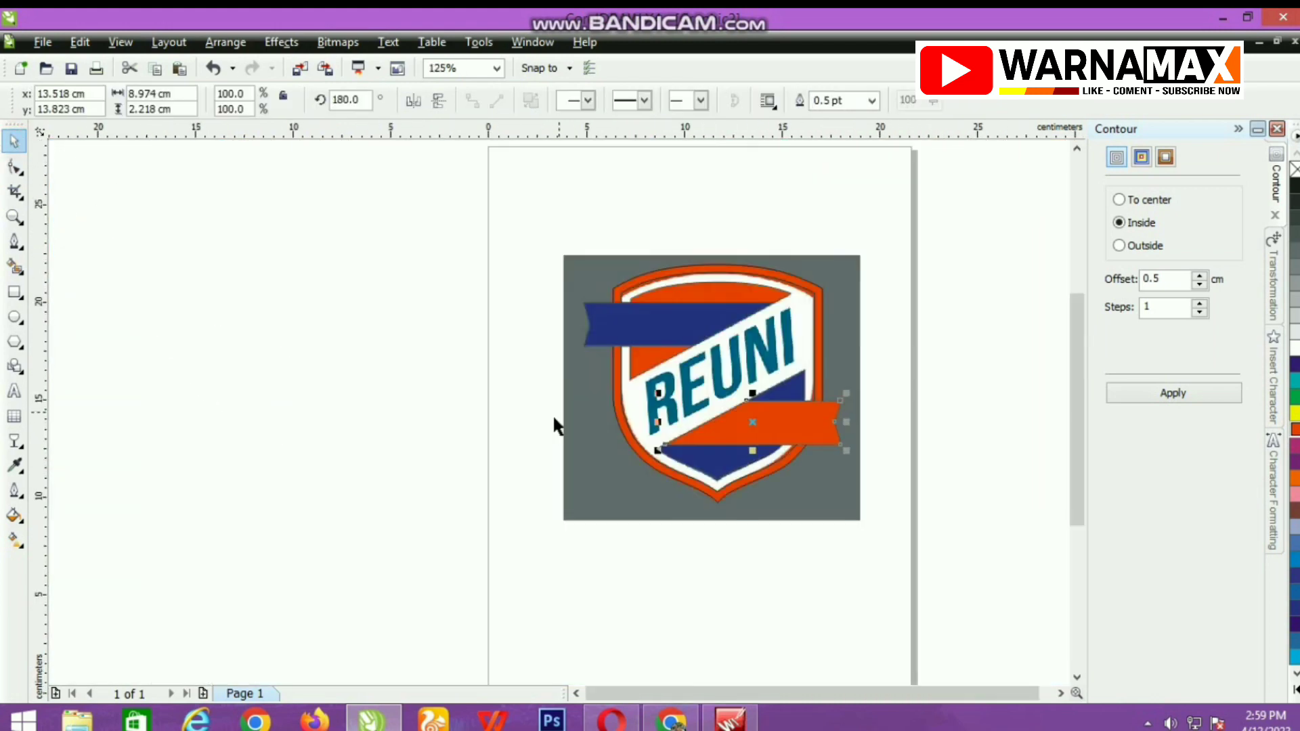
pyautogui.scroll(1, 767, 408)
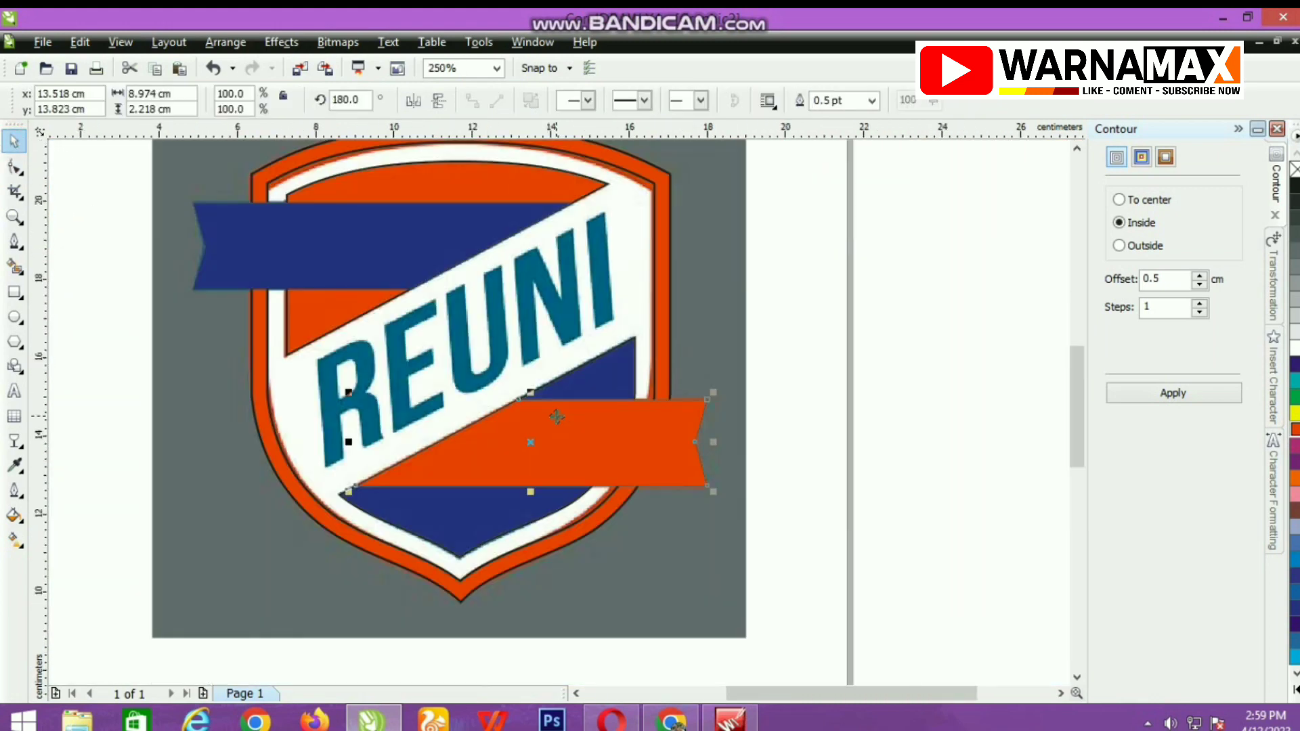
# Add the text REUNI over the white diagonal band, enlarge it to 46.812 pt and set its font to Bebas Neue.
pyautogui.click(13, 390)
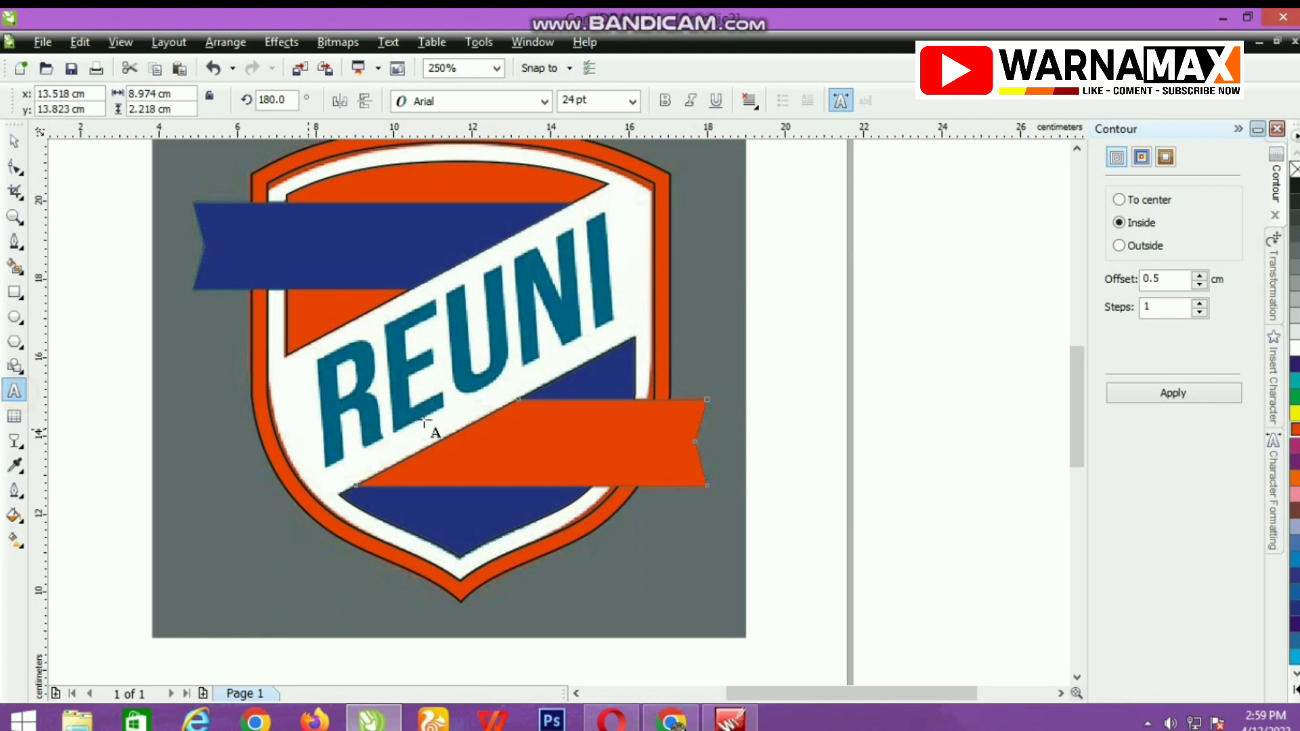
pyautogui.click(317, 357)
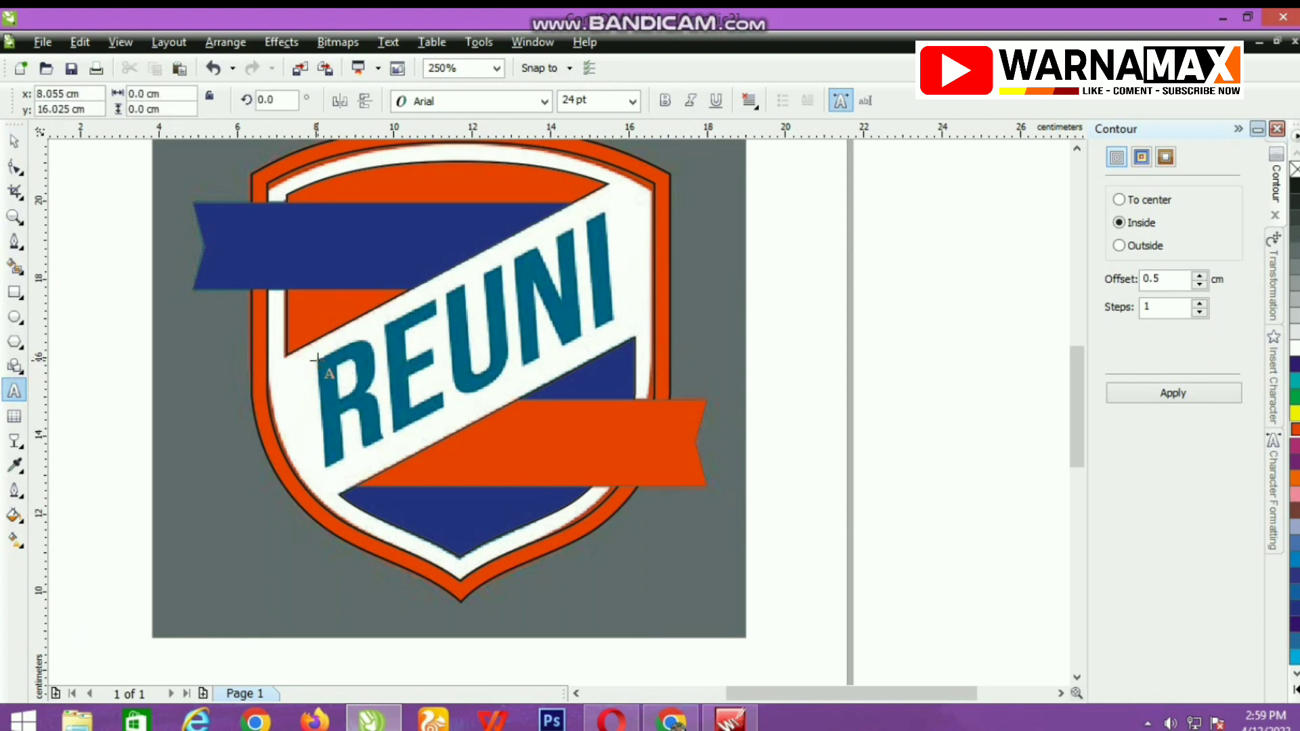
pyautogui.write('REUNI')
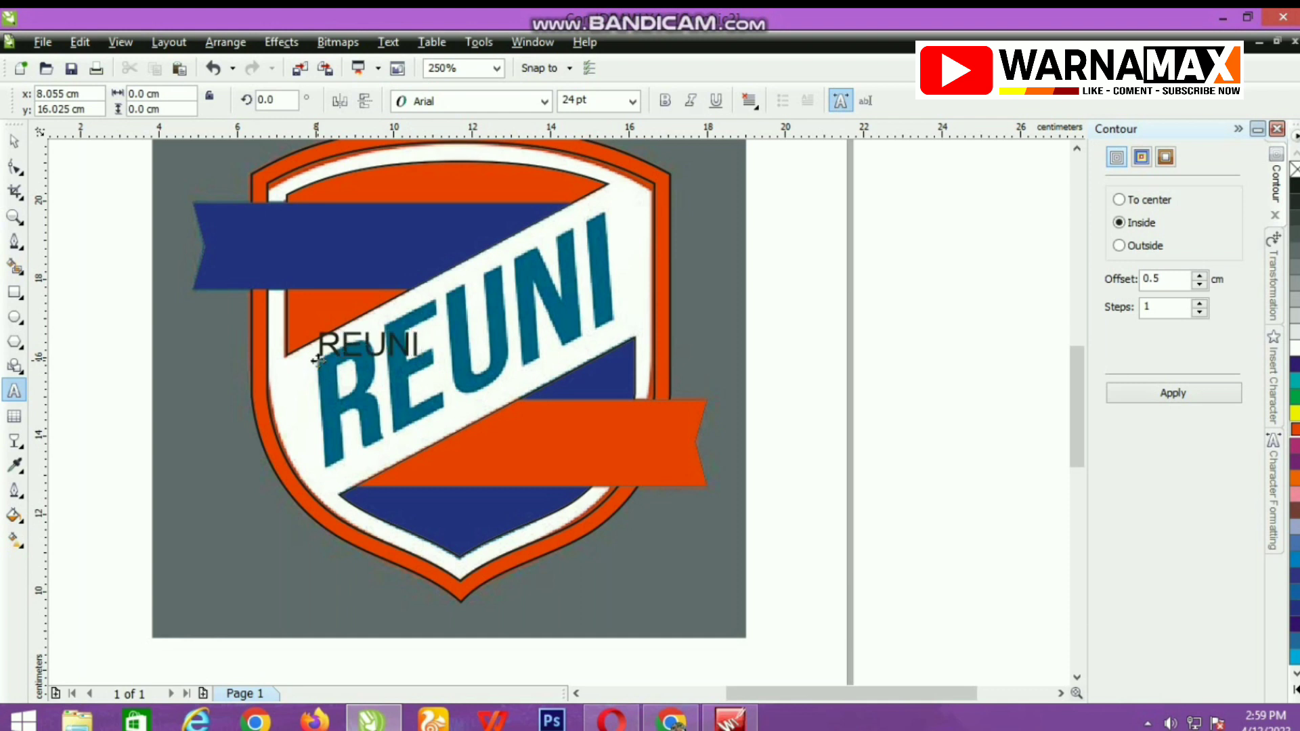
pyautogui.hotkey('ctrl', 'space')
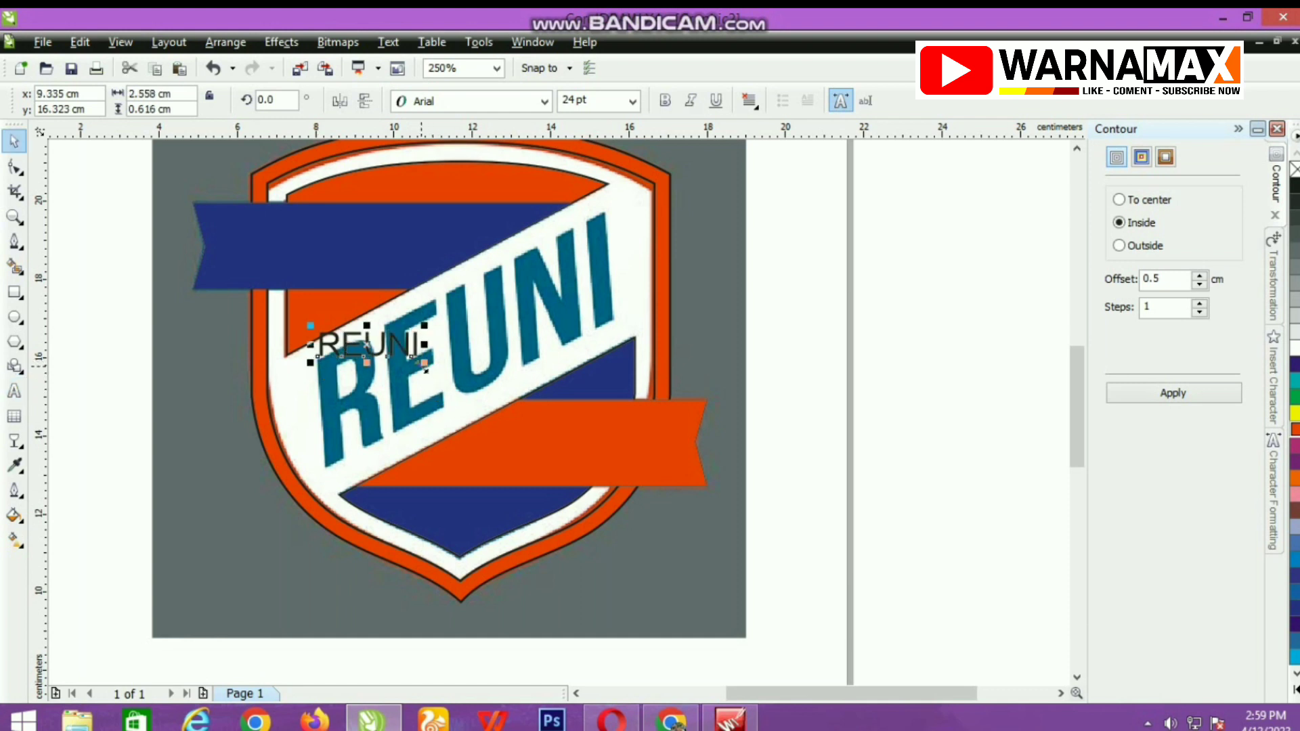
pyautogui.moveTo(425, 366); pyautogui.dragTo(520, 427)
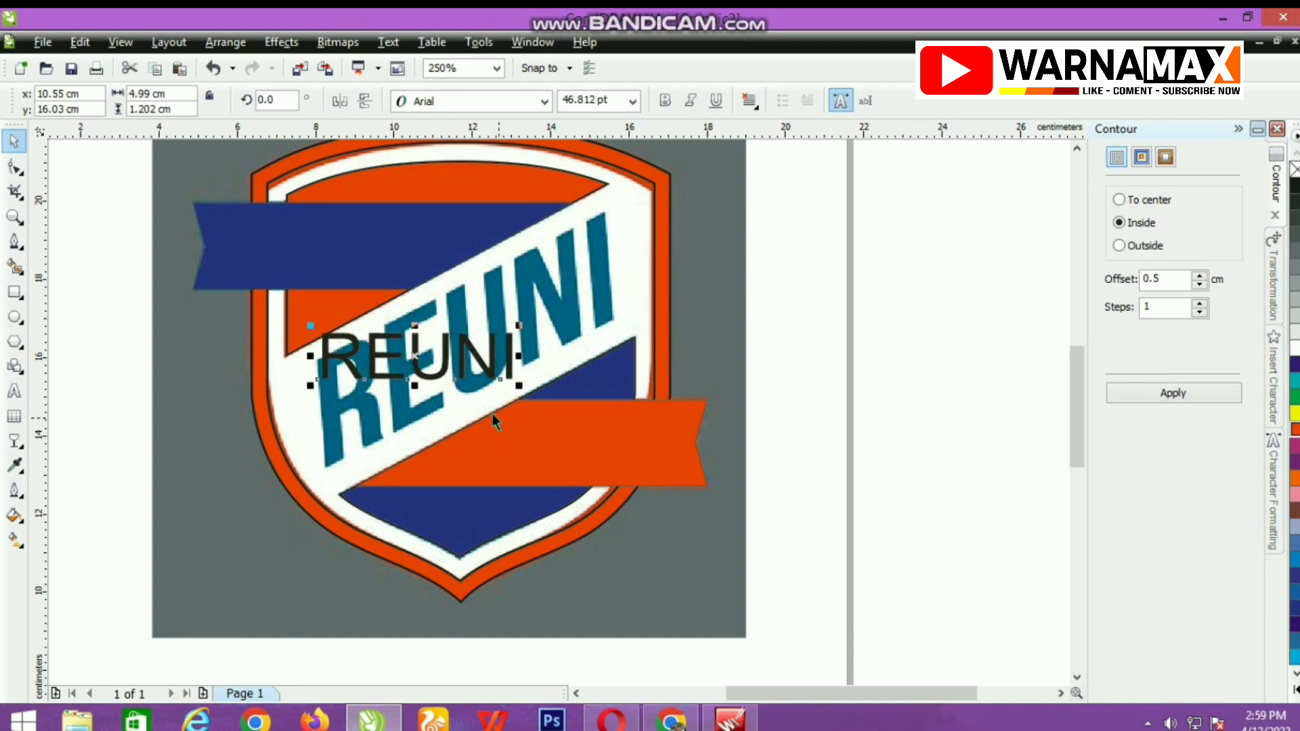
pyautogui.click(545, 101)
pyautogui.click(459, 153)
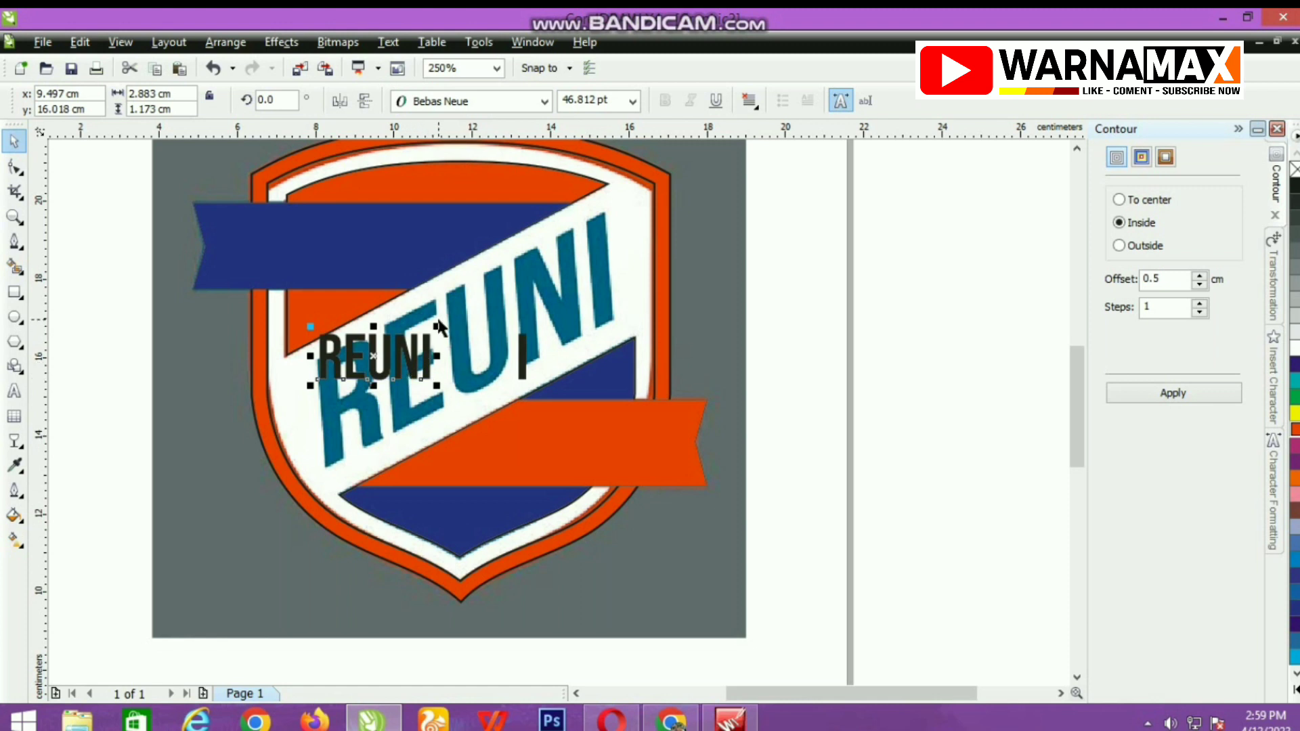
pyautogui.click(508, 278)
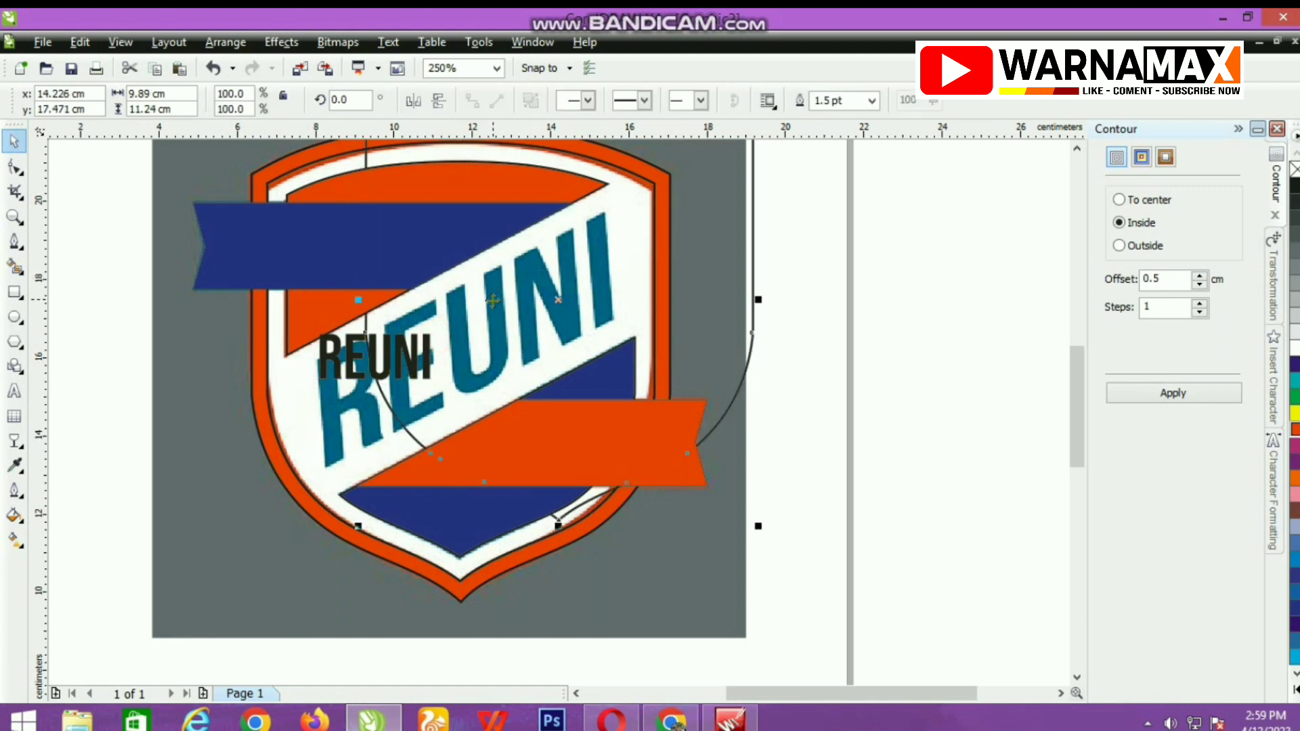
pyautogui.hotkey('ctrl', 'z')
pyautogui.click(169, 377)
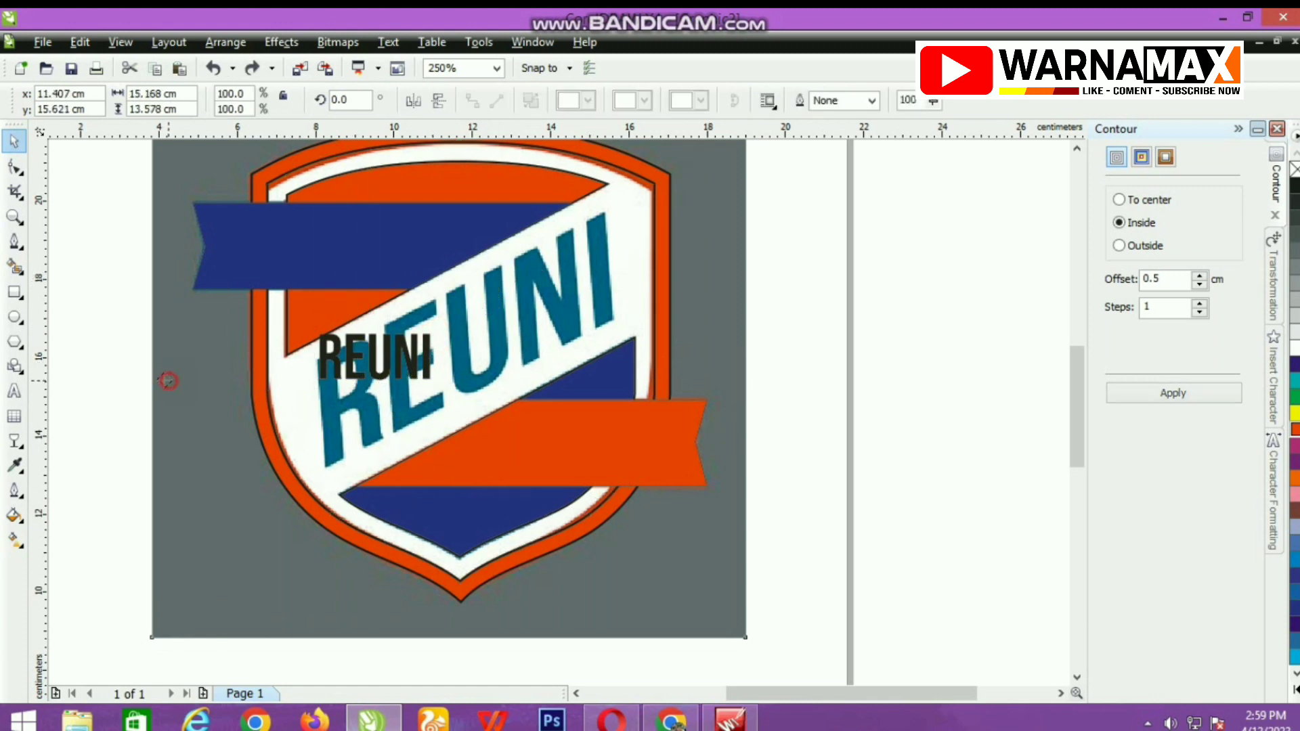
# Enlarge the REUNI text to about 7.5 cm wide and move it up to span the original lettering.
pyautogui.click(323, 365)
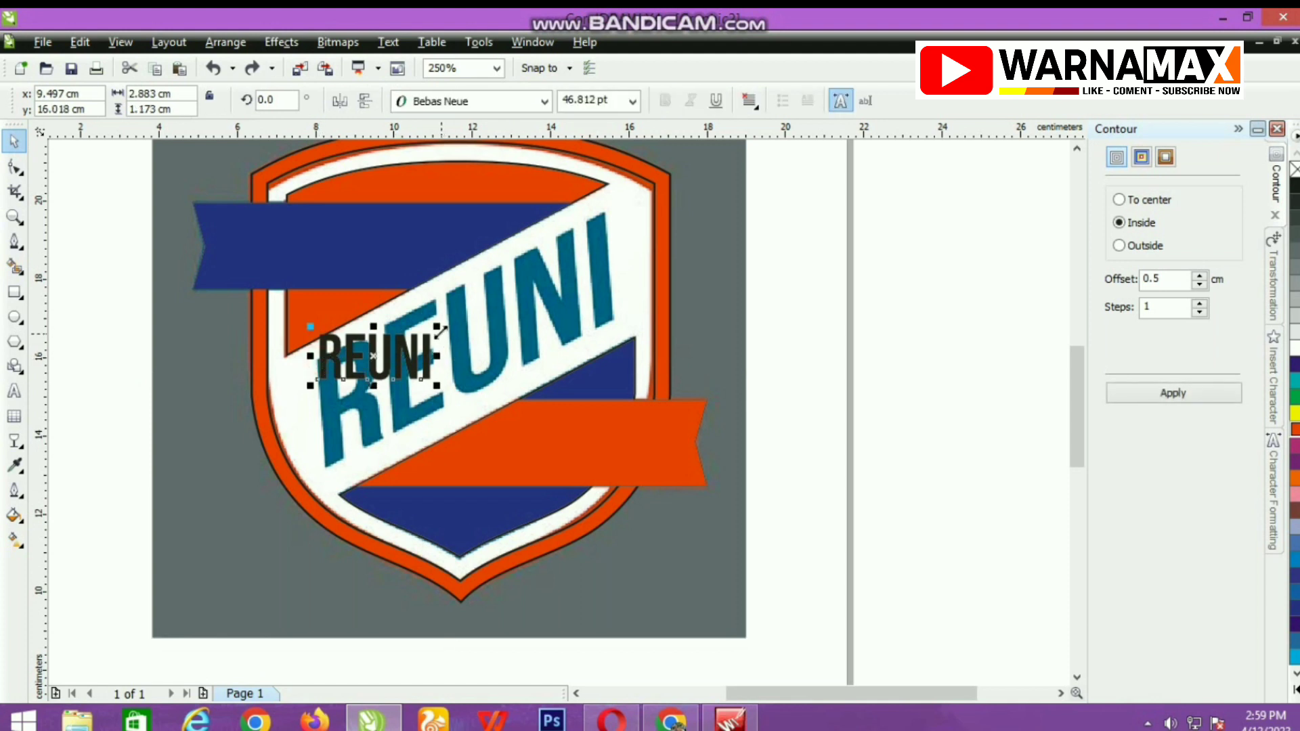
pyautogui.moveTo(438, 327); pyautogui.dragTo(617, 255)
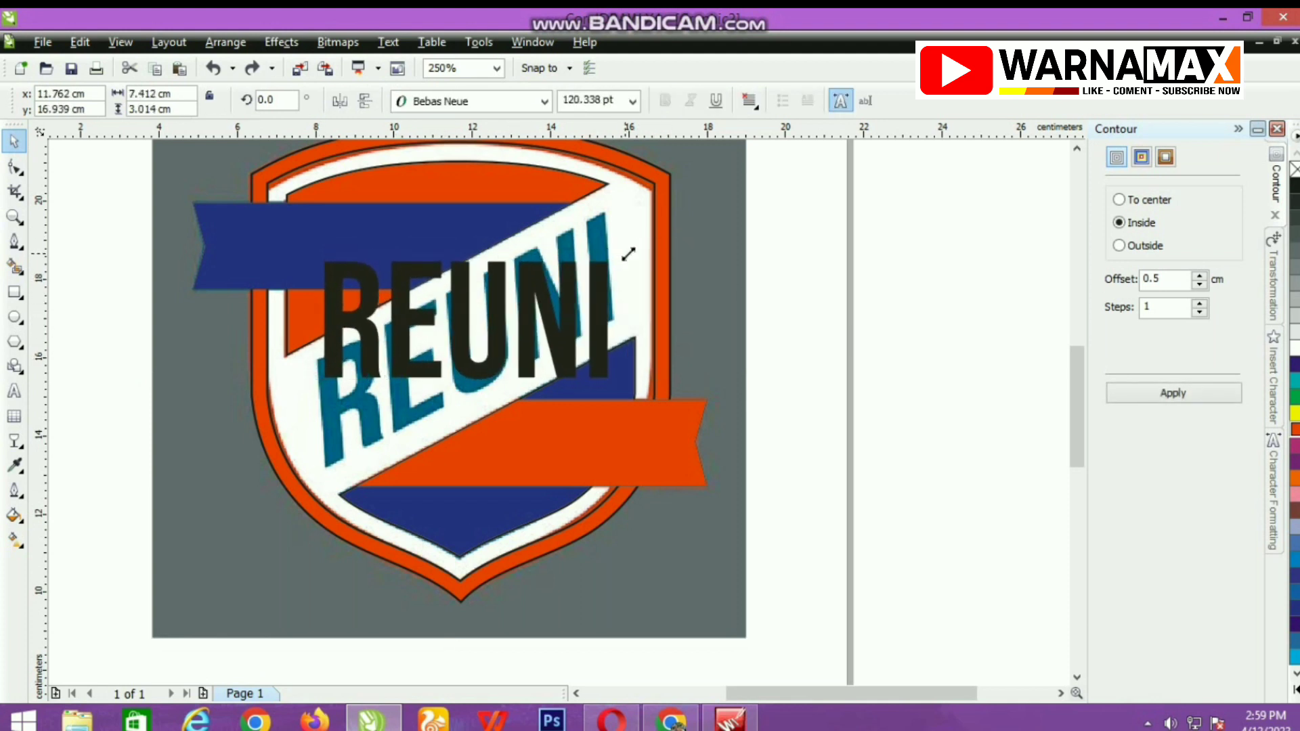
pyautogui.moveTo(501, 335); pyautogui.dragTo(495, 285)
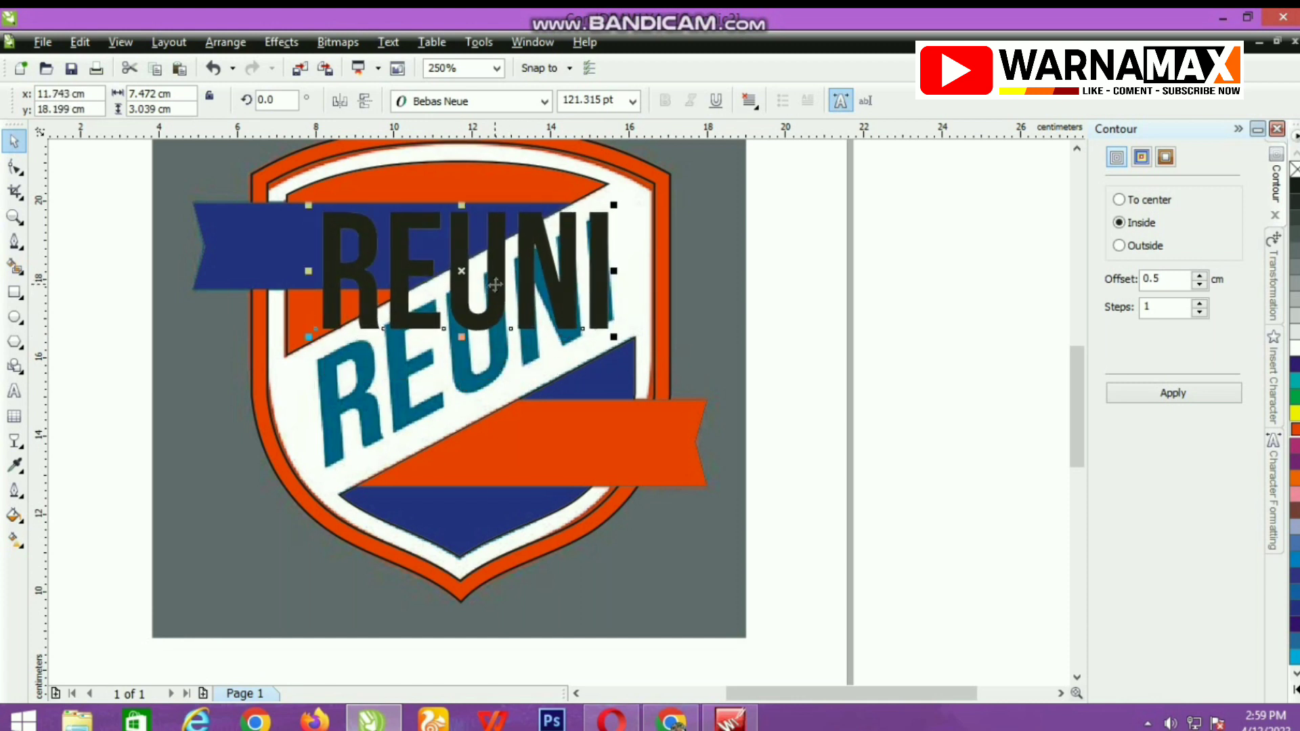
# Skew the REUNI text vertically to follow the slanted original lettering, and fill it with dark blue.
pyautogui.click(456, 293)
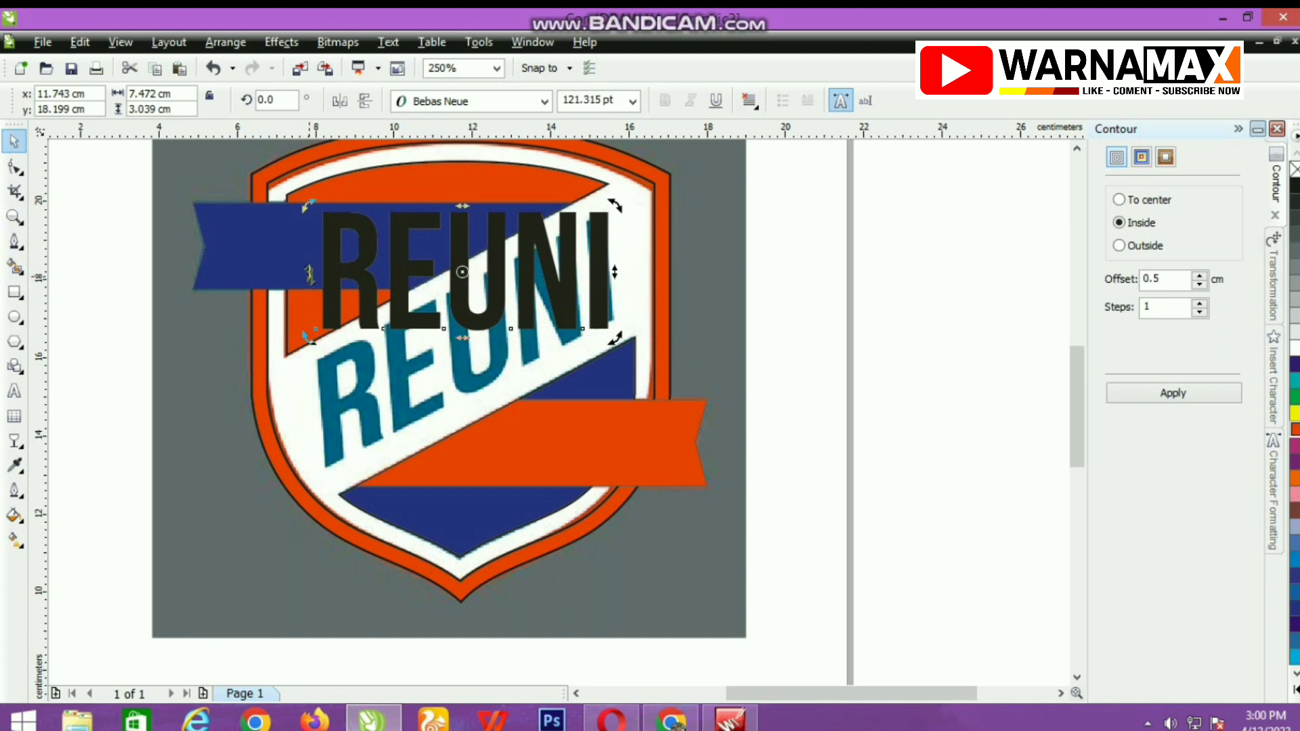
pyautogui.moveTo(310, 274); pyautogui.dragTo(311, 425)
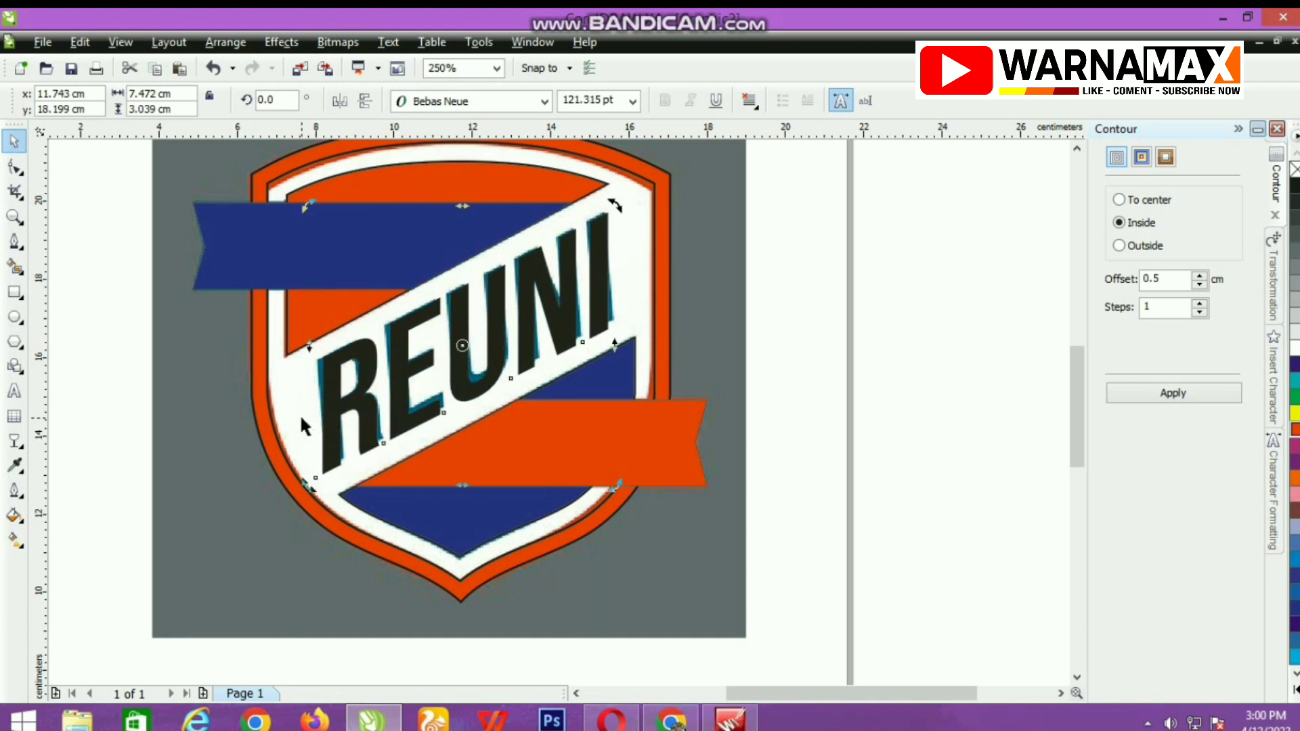
pyautogui.scroll(1, 627, 313)
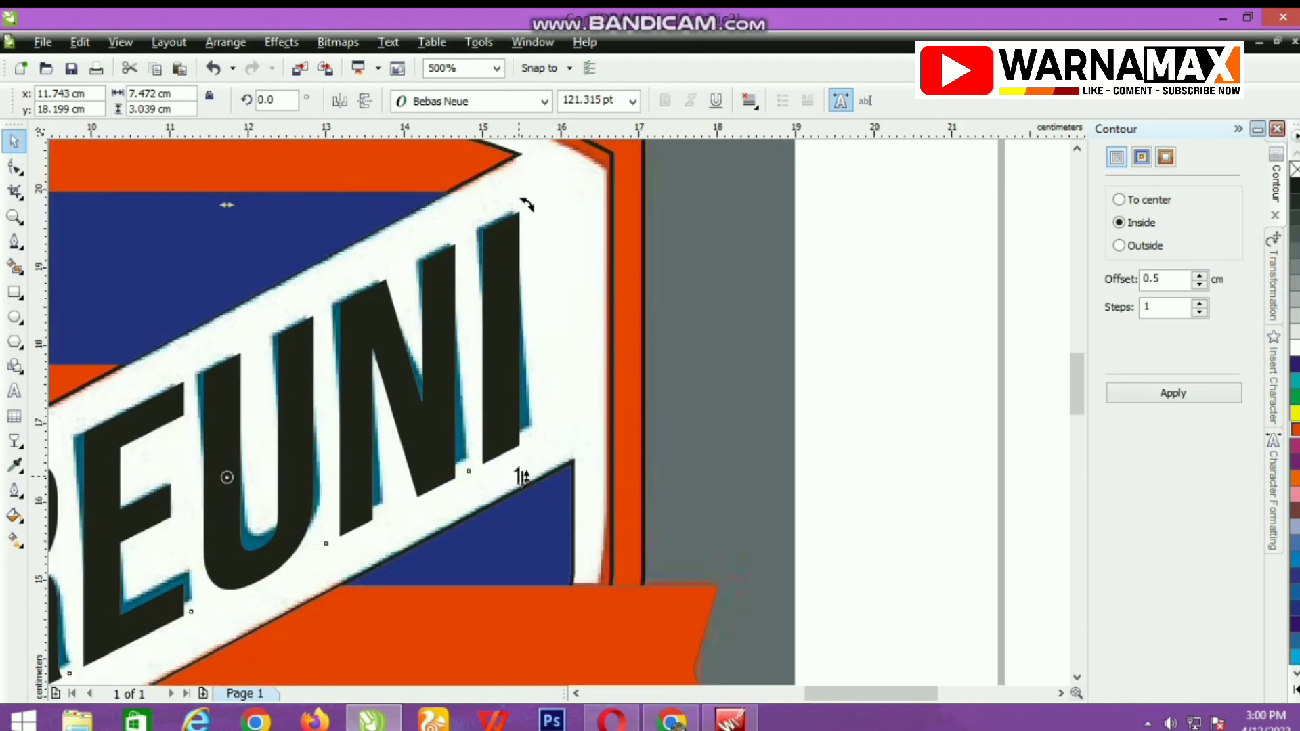
pyautogui.moveTo(524, 475); pyautogui.dragTo(517, 466)
pyautogui.scroll(-1, 517, 466)
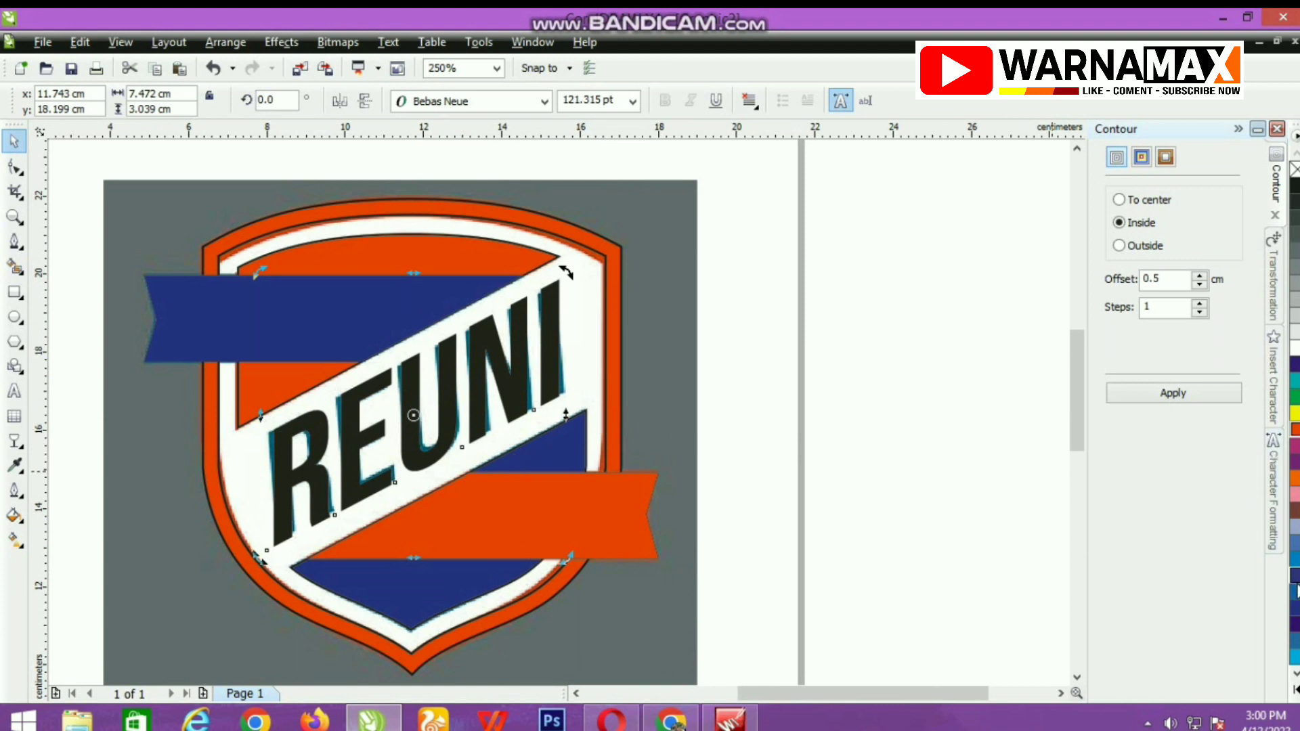
pyautogui.click(1294, 604)
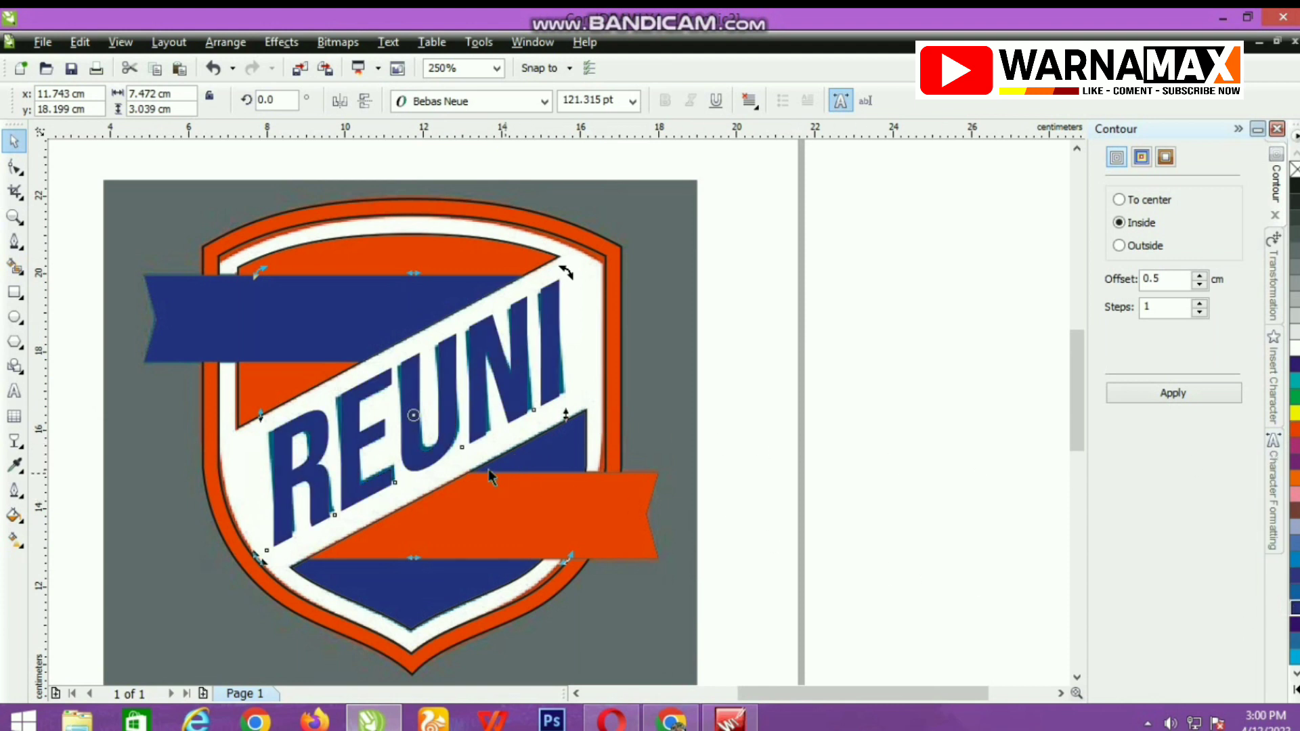
# Copy the REUNI characters and paste them as a separate straight text object beside the shield.
pyautogui.click(13, 392)
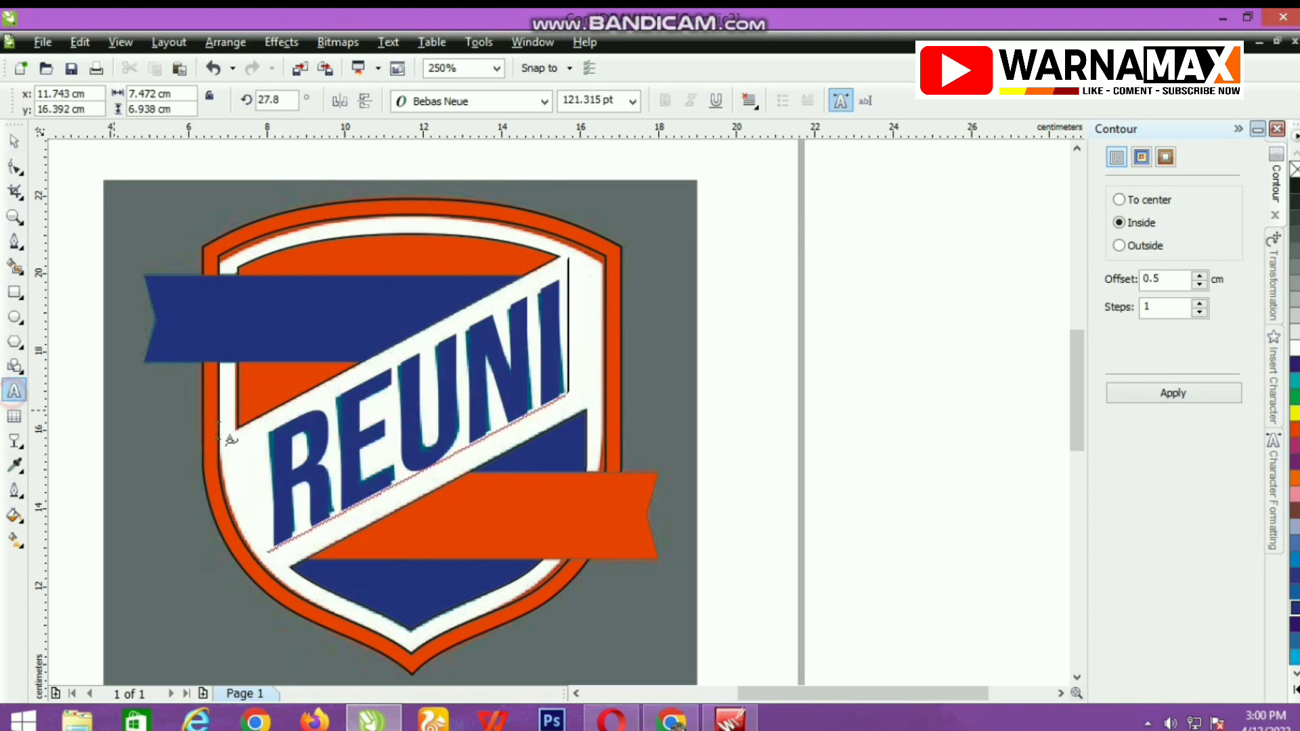
pyautogui.click(288, 445)
pyautogui.doubleClick(282, 442)
pyautogui.hotkey('ctrl', 'c')
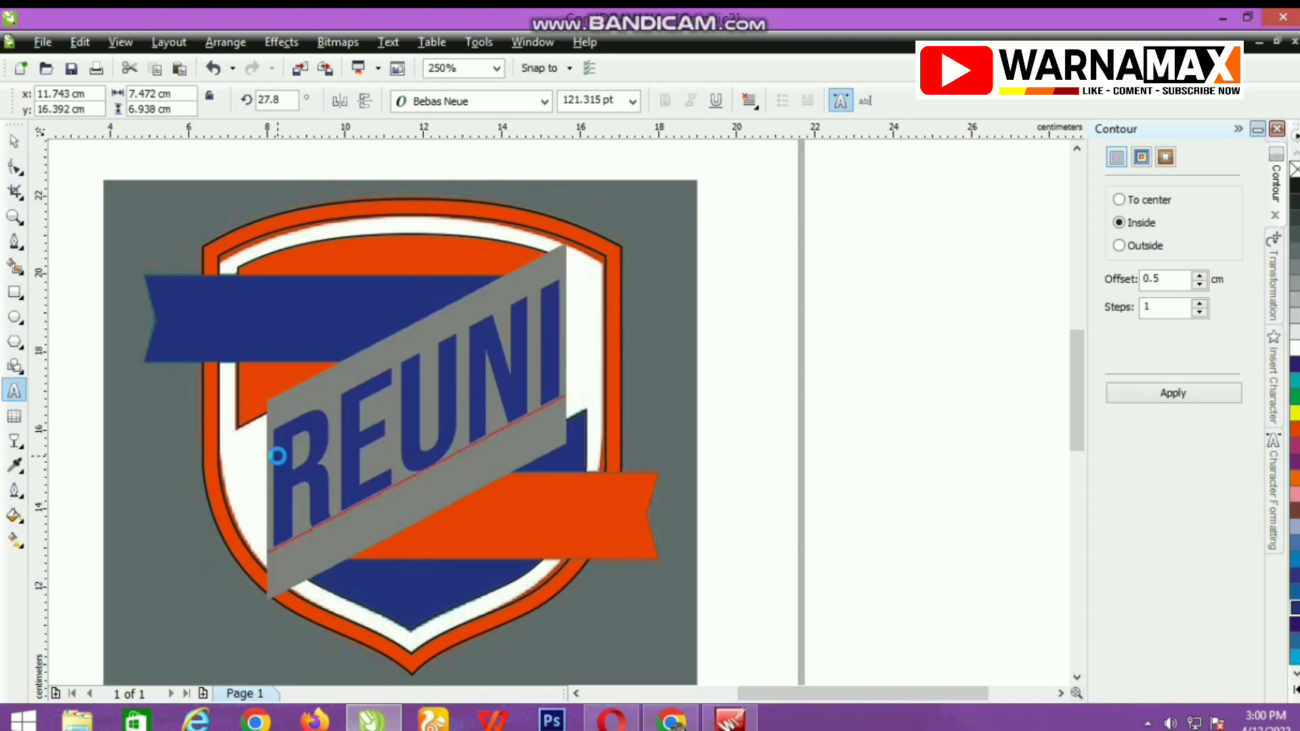
pyautogui.click(720, 440)
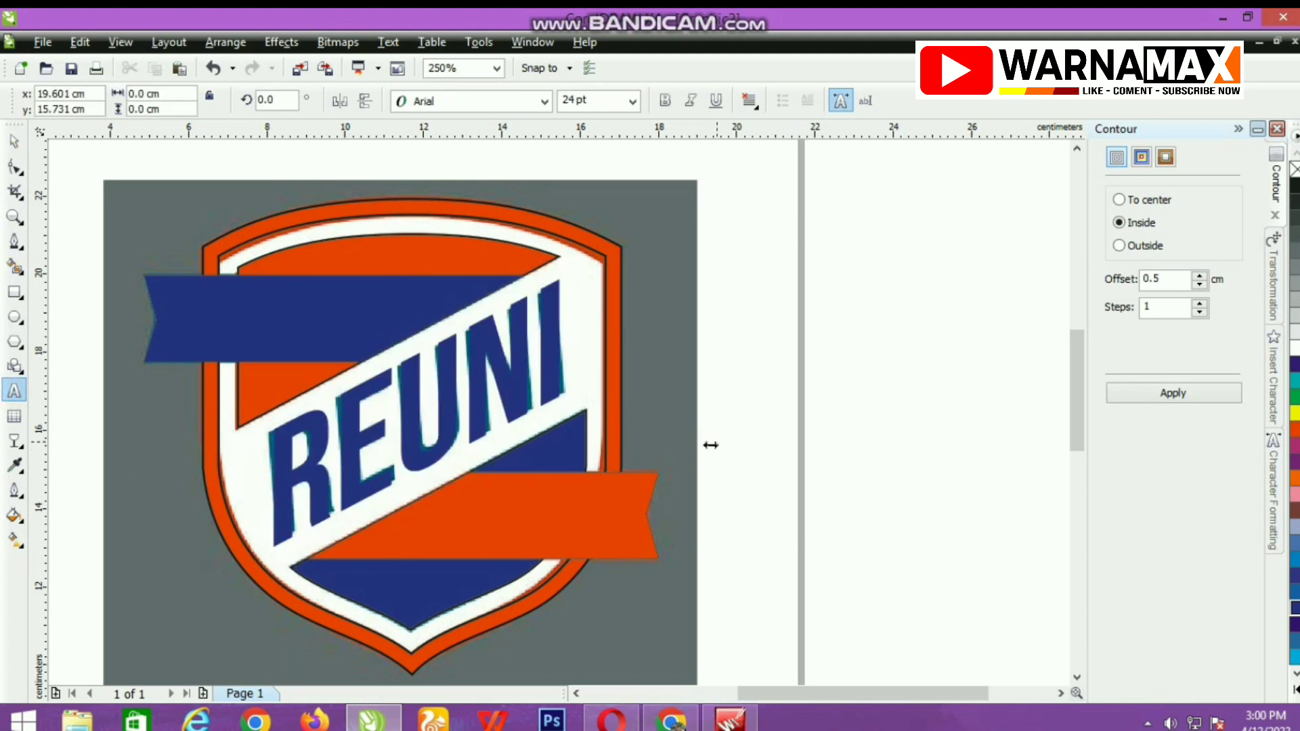
pyautogui.hotkey('ctrl', 'v')
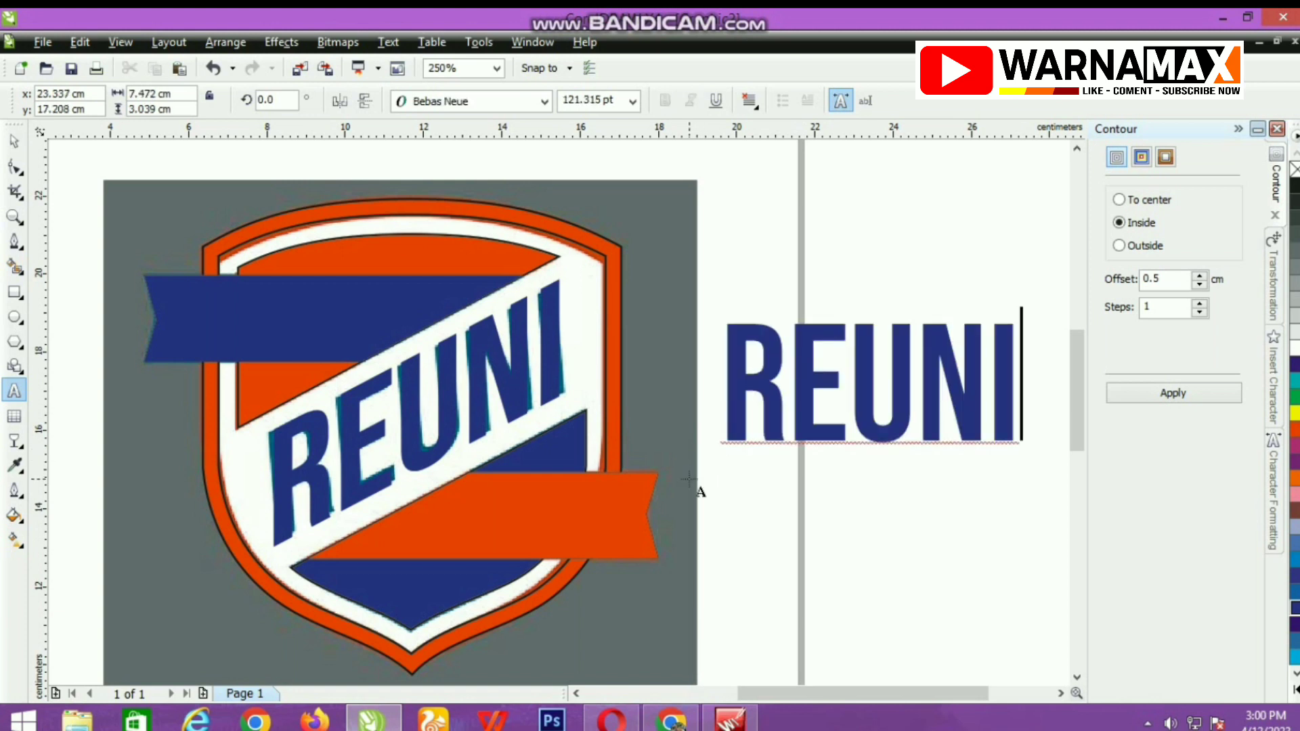
# Replace the wording of the pasted text with KAJUARA.
pyautogui.hotkey('ctrl', 'a')
pyautogui.write('K')
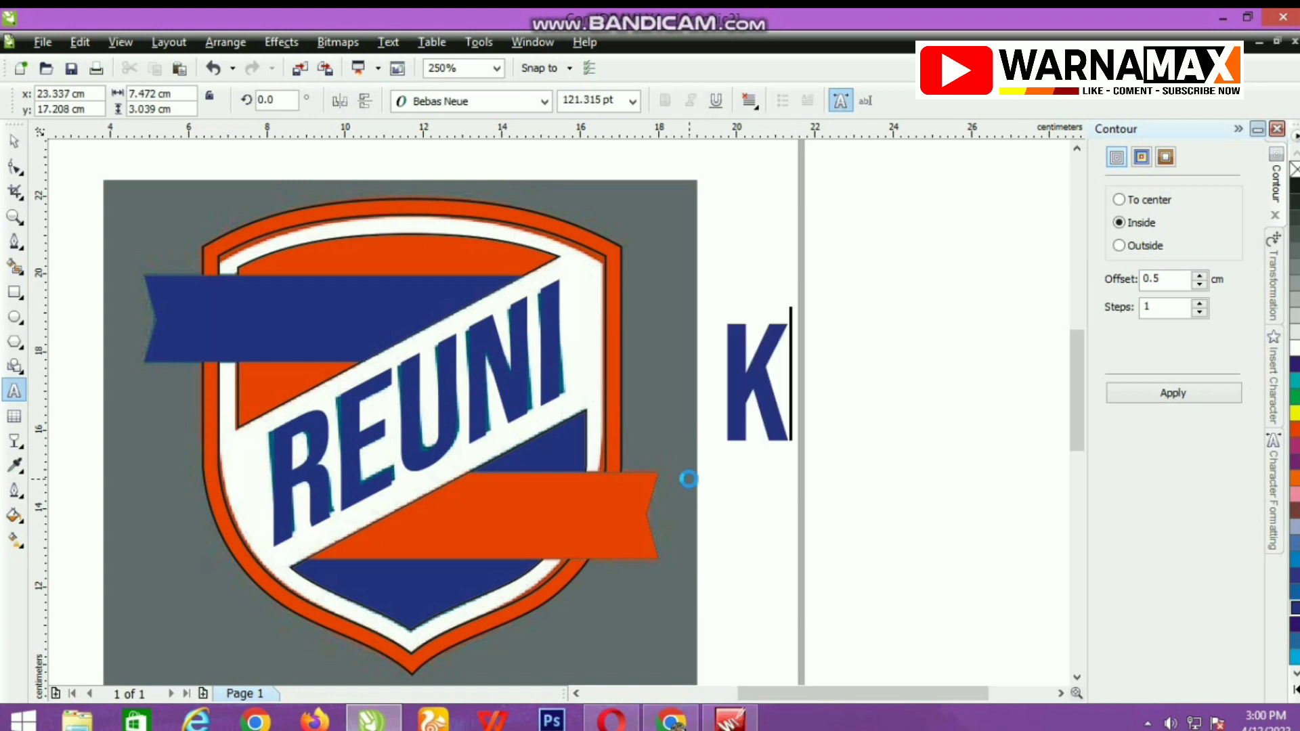
pyautogui.write('AJUARA')
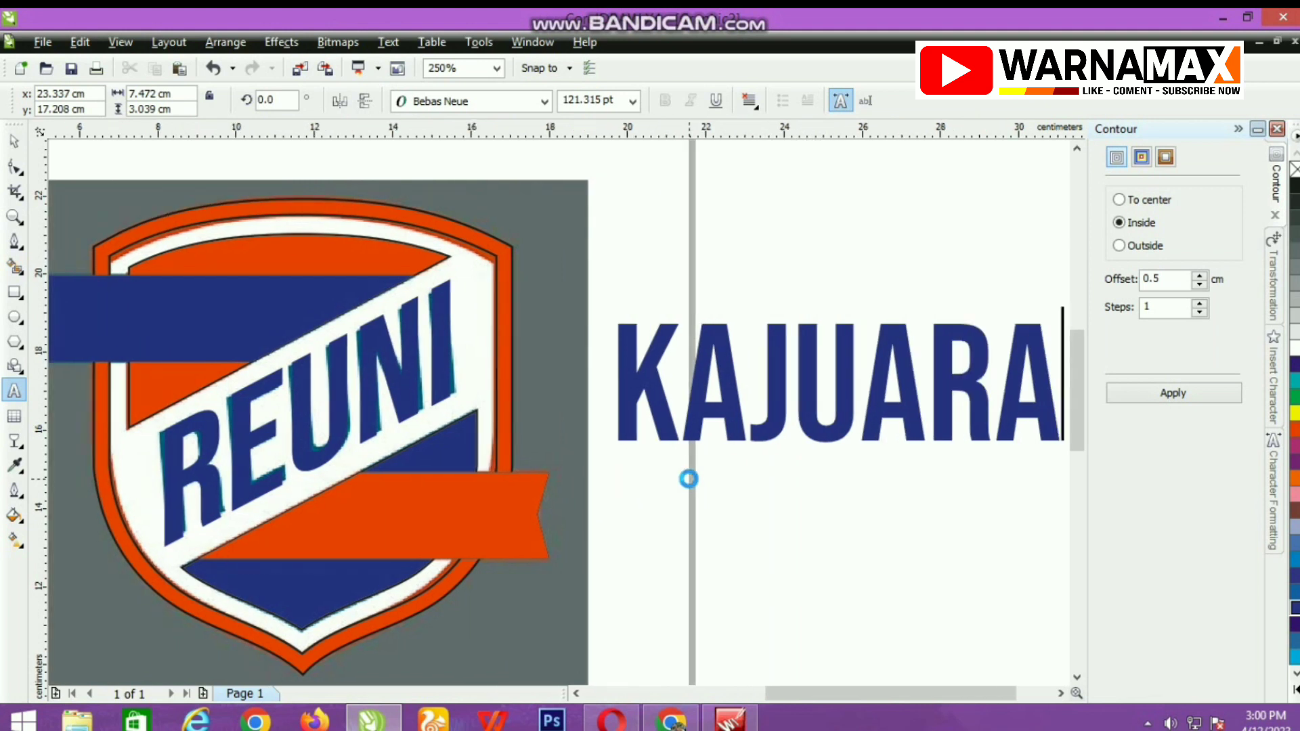
pyautogui.hotkey('ctrl', 'space')
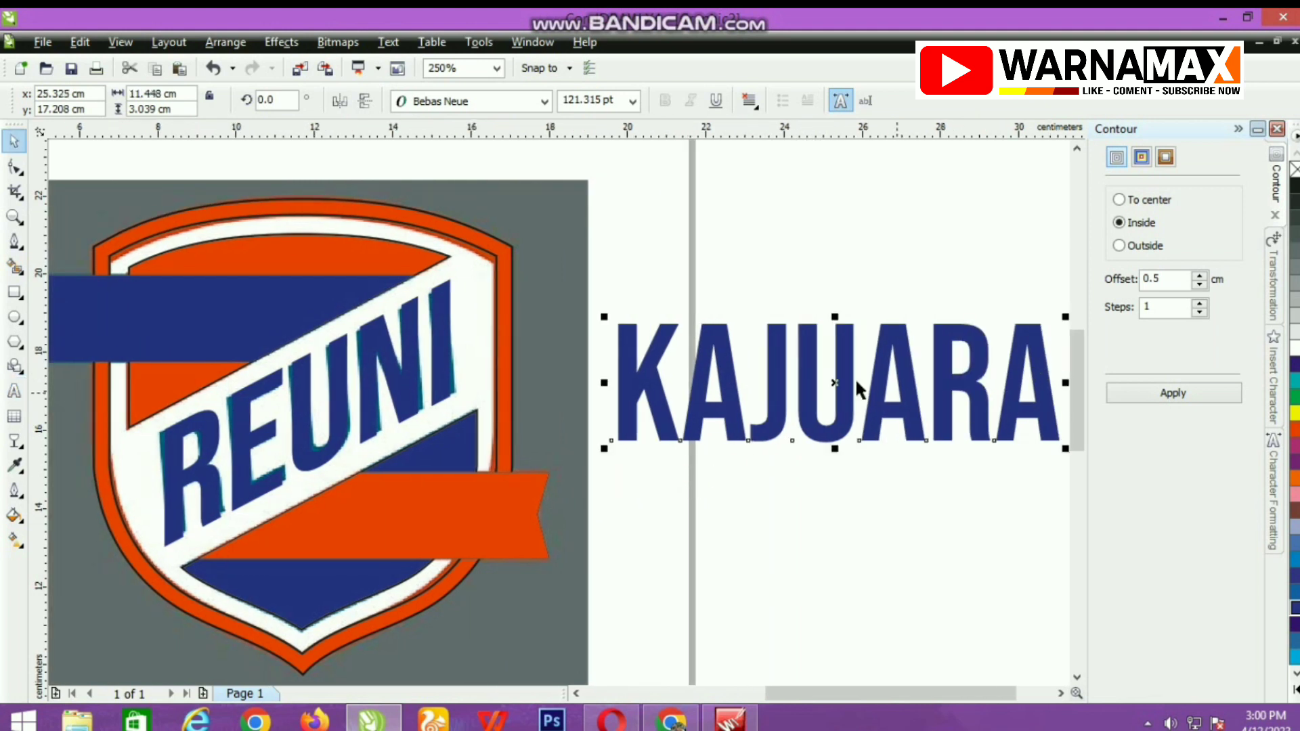
# Shrink the KAJUARA text to about 4.9 cm wide on the orange ribbon and centre it vertically within the ribbon.
pyautogui.moveTo(835, 381); pyautogui.dragTo(541, 558)
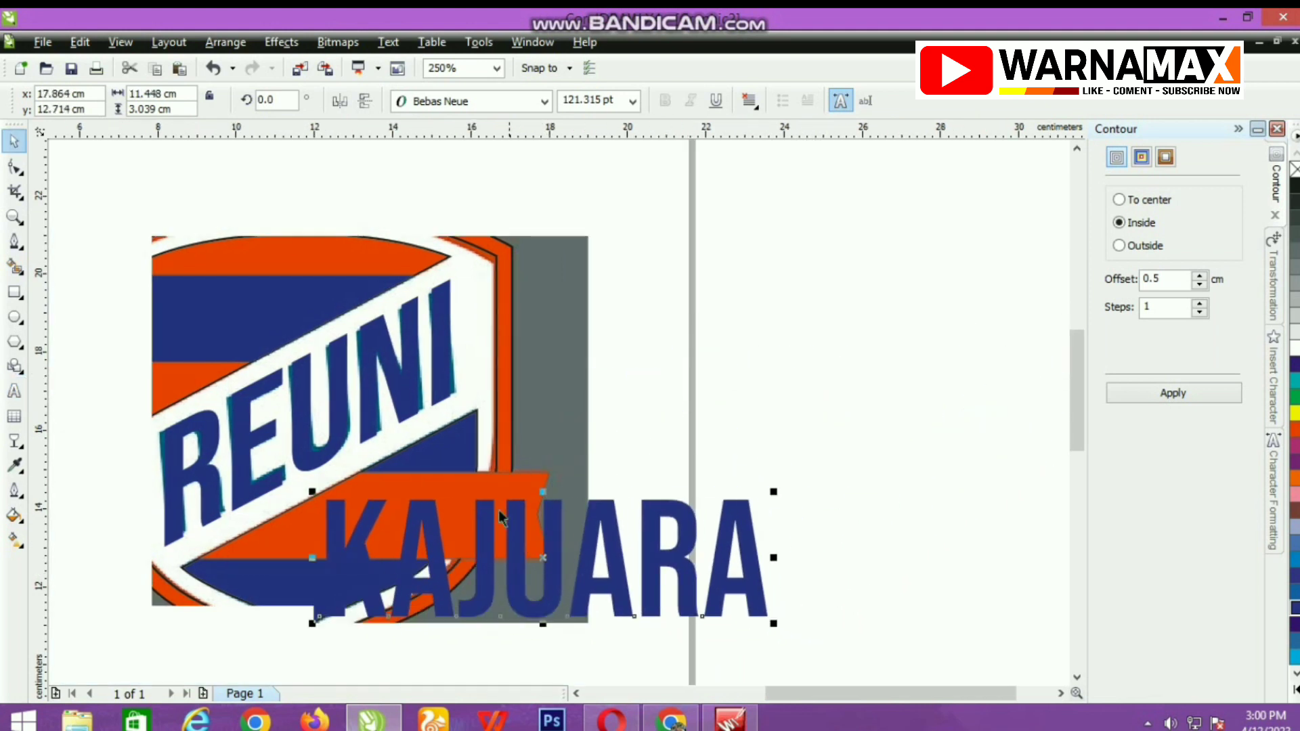
pyautogui.moveTo(775, 620); pyautogui.dragTo(518, 557)
pyautogui.click(532, 486)
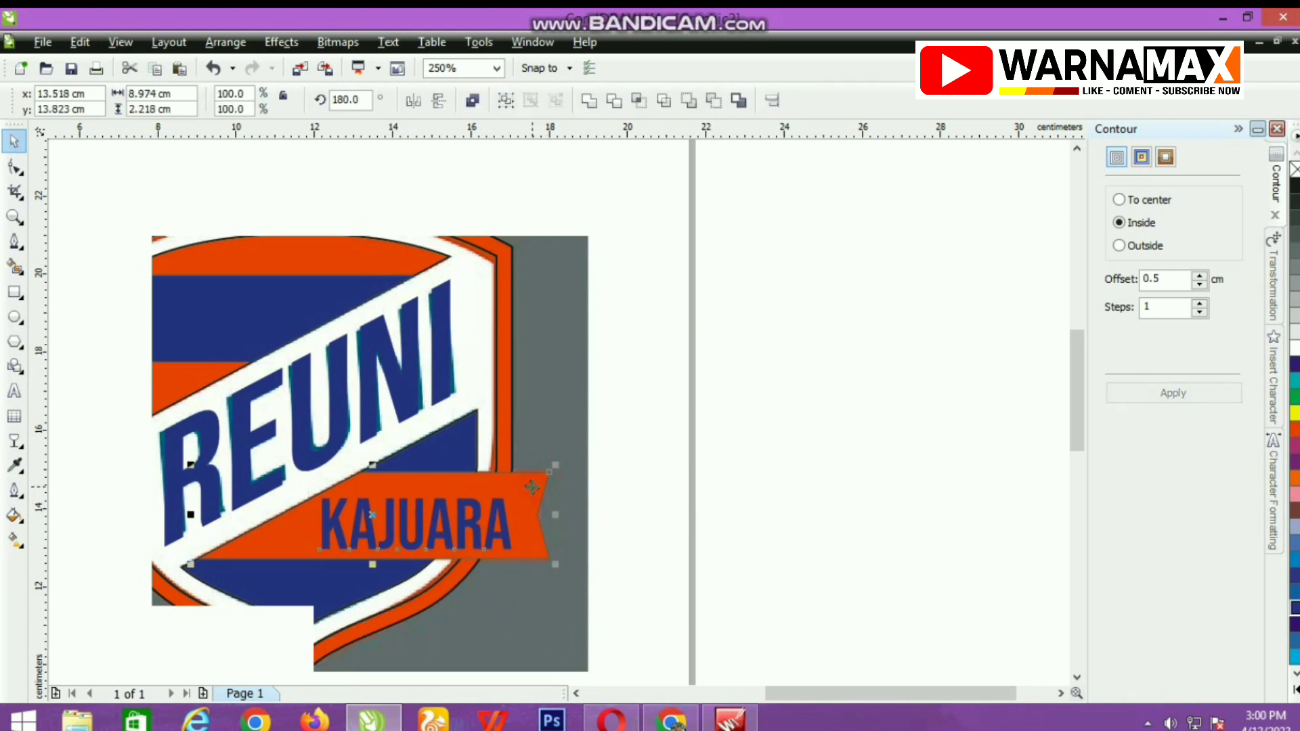
pyautogui.press('e')
pyautogui.click(648, 560)
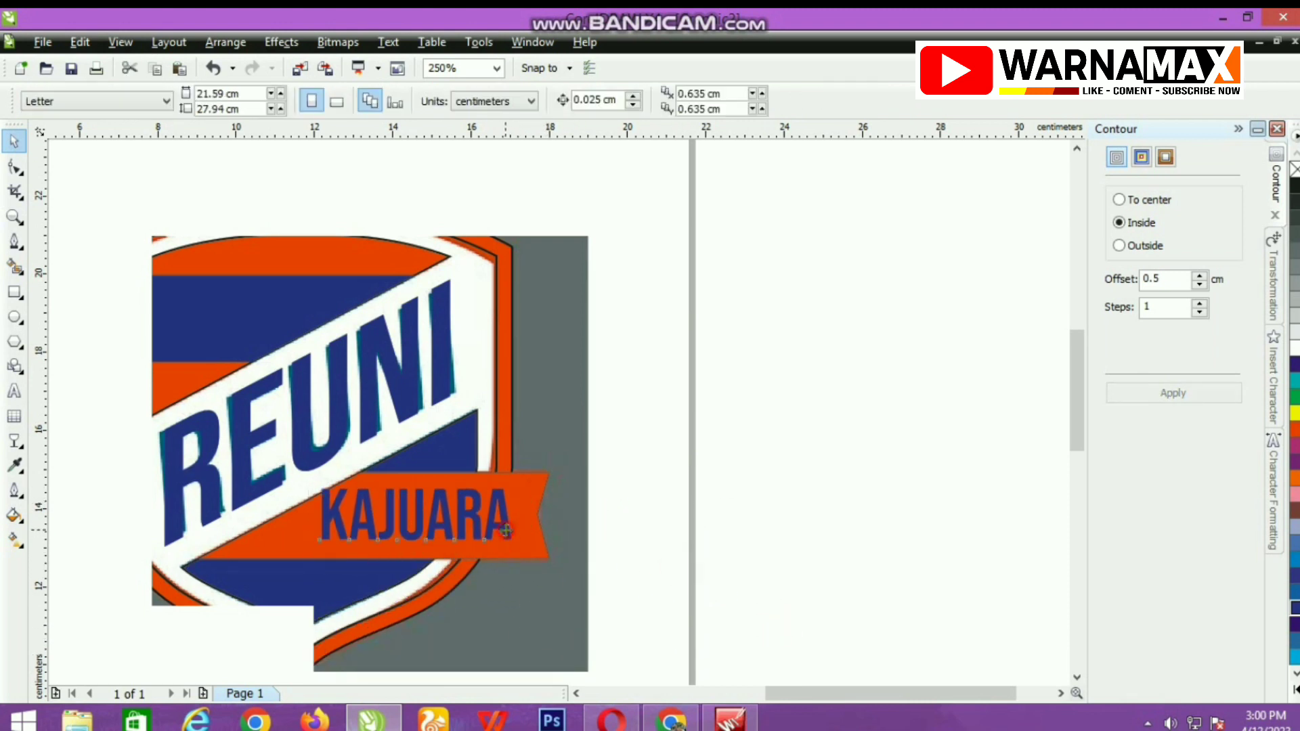
# Nudge the KAJUARA text sideways toward the ribbon's notched end.
pyautogui.click(505, 531)
pyautogui.scroll(1, 505, 531)
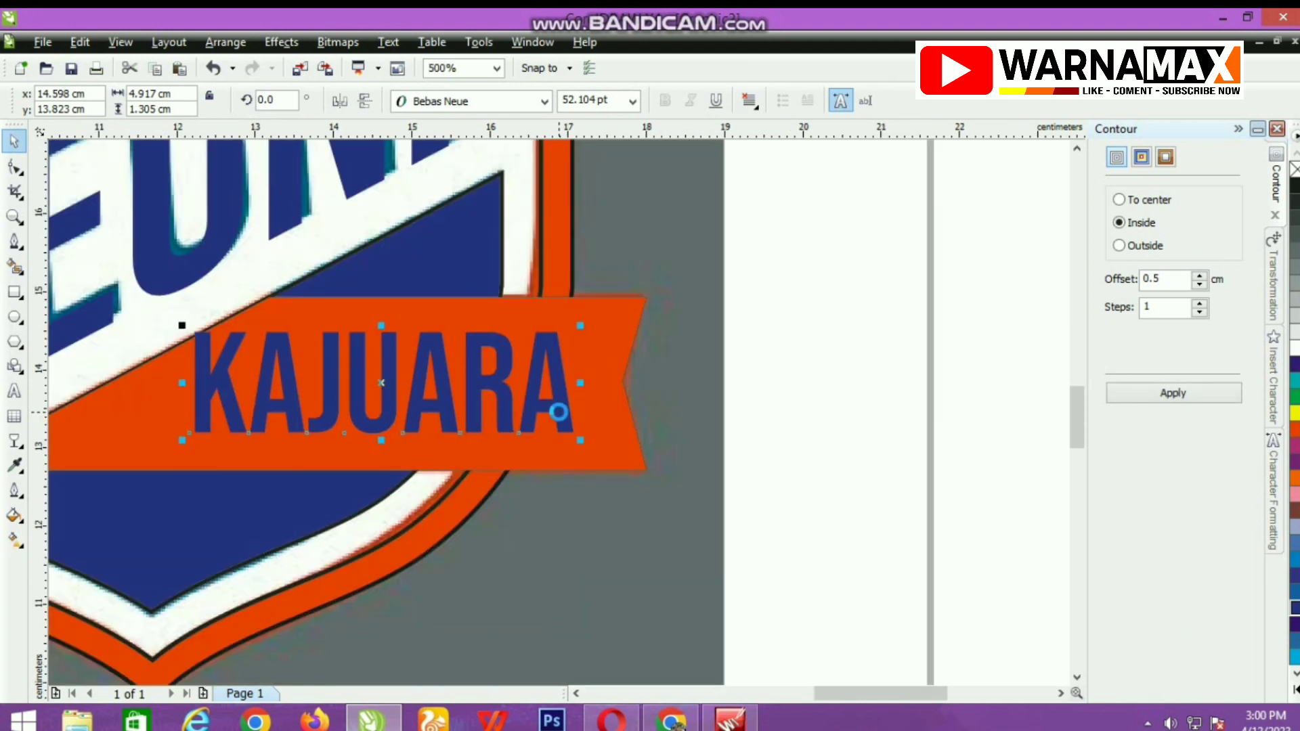
pyautogui.press('Right')
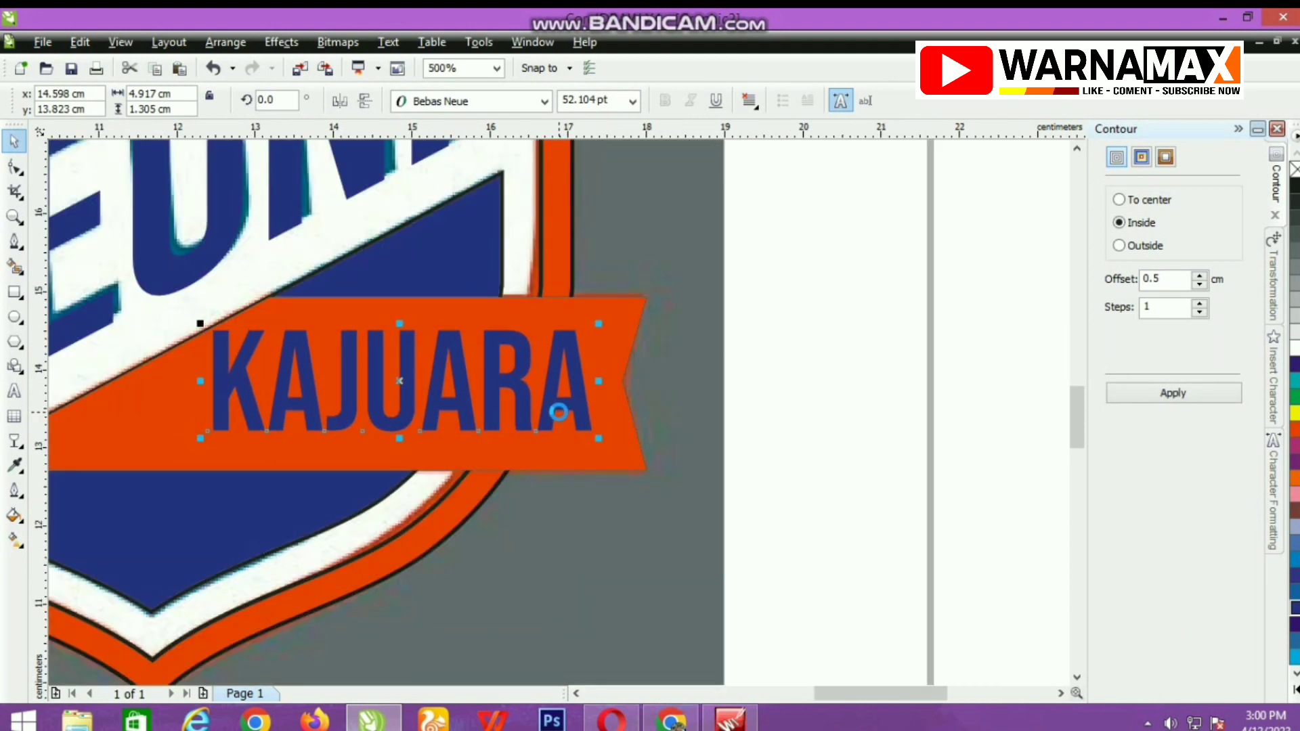
# Change the fill of the KAJUARA text on the orange ribbon to white.
pyautogui.click(621, 343)
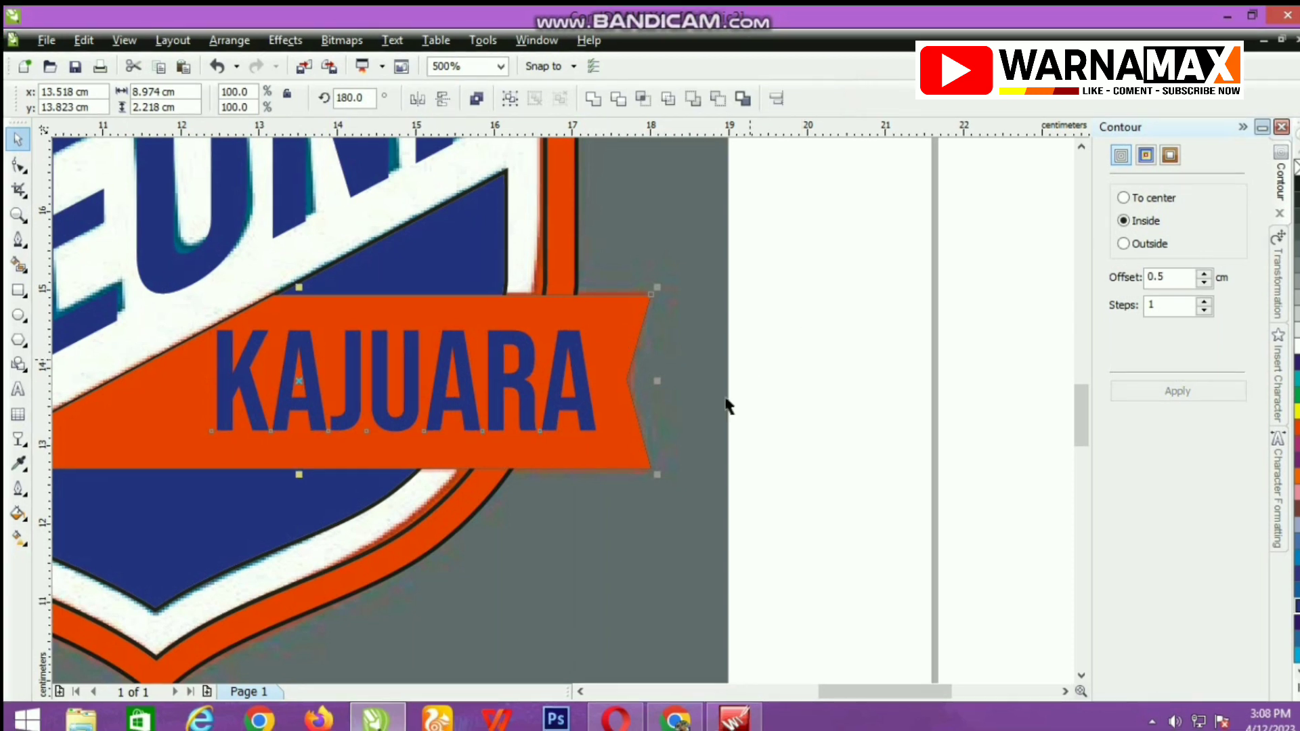
pyautogui.click(545, 407)
pyautogui.click(801, 408)
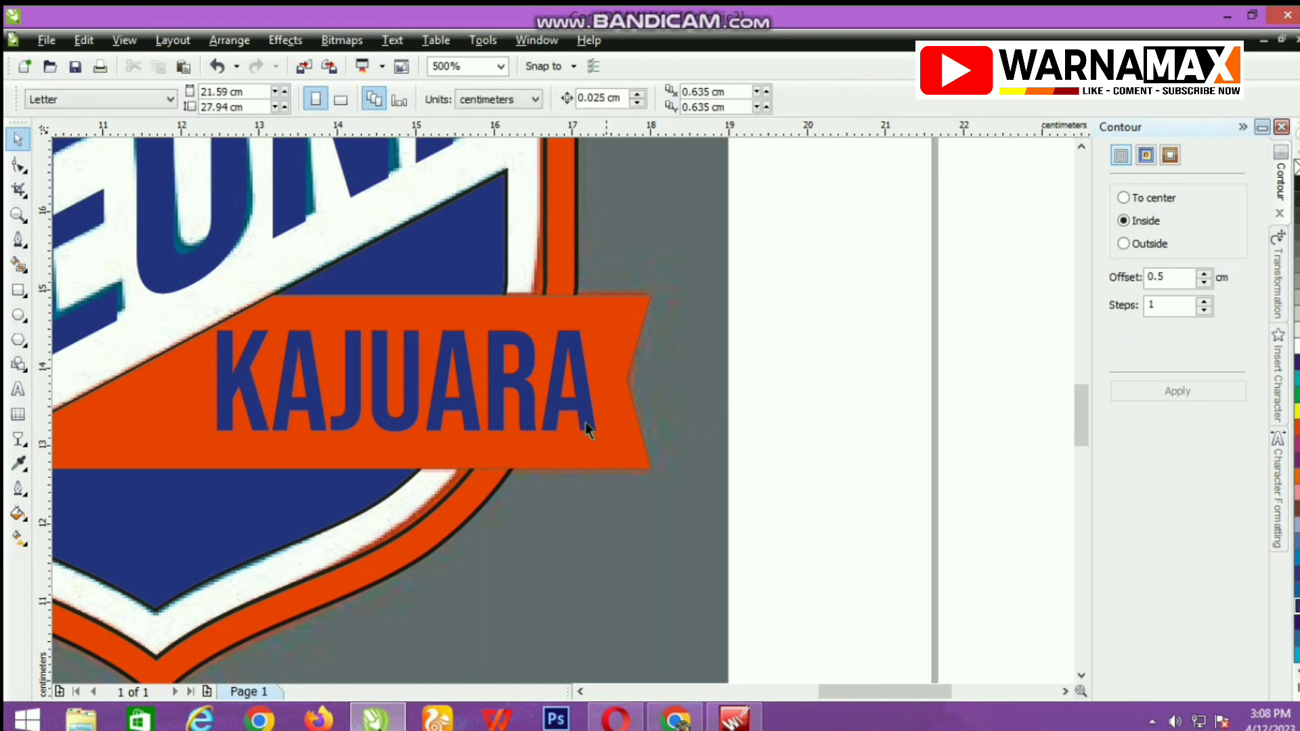
pyautogui.click(587, 425)
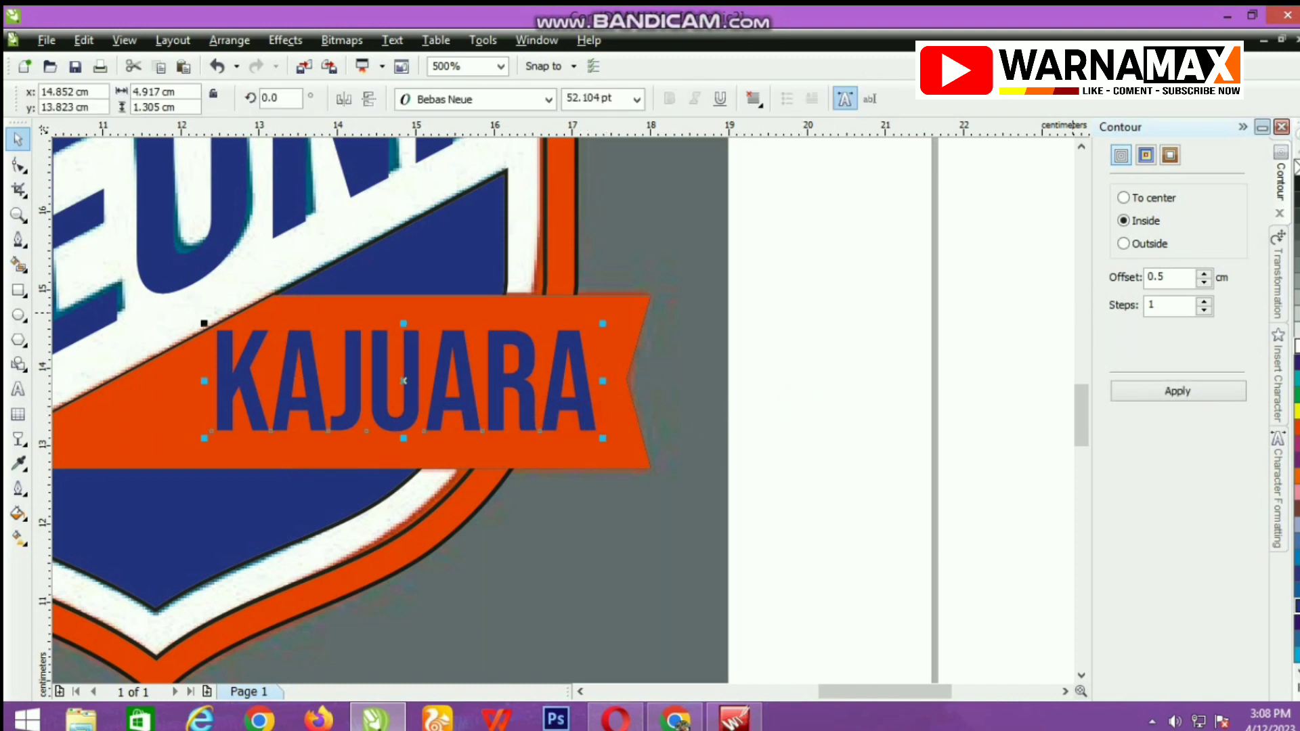
pyautogui.click(1202, 391)
pyautogui.press('F3')
pyautogui.scroll(-1, 503, 417)
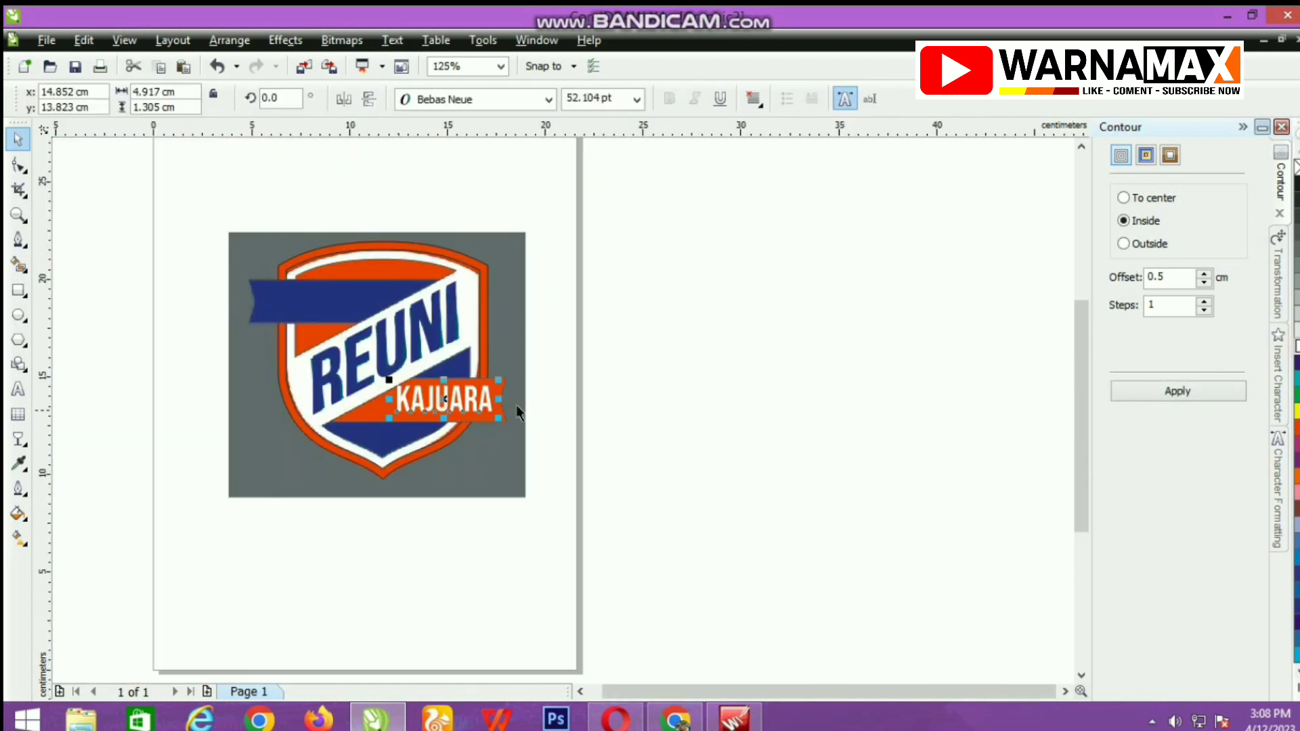
# Duplicate the white KAJUARA text onto the blue ribbon and centre it vertically within that ribbon.
pyautogui.scroll(1, 473, 402)
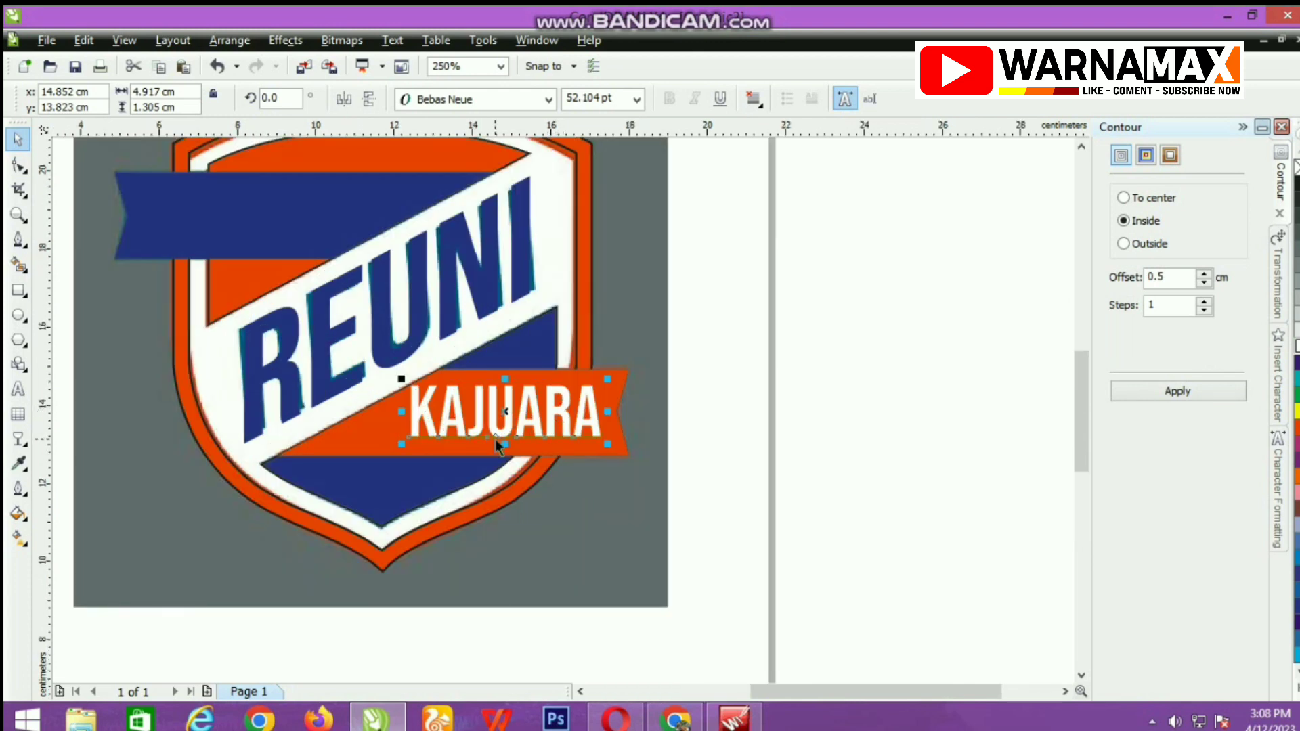
pyautogui.moveTo(513, 416); pyautogui.dragTo(252, 216)
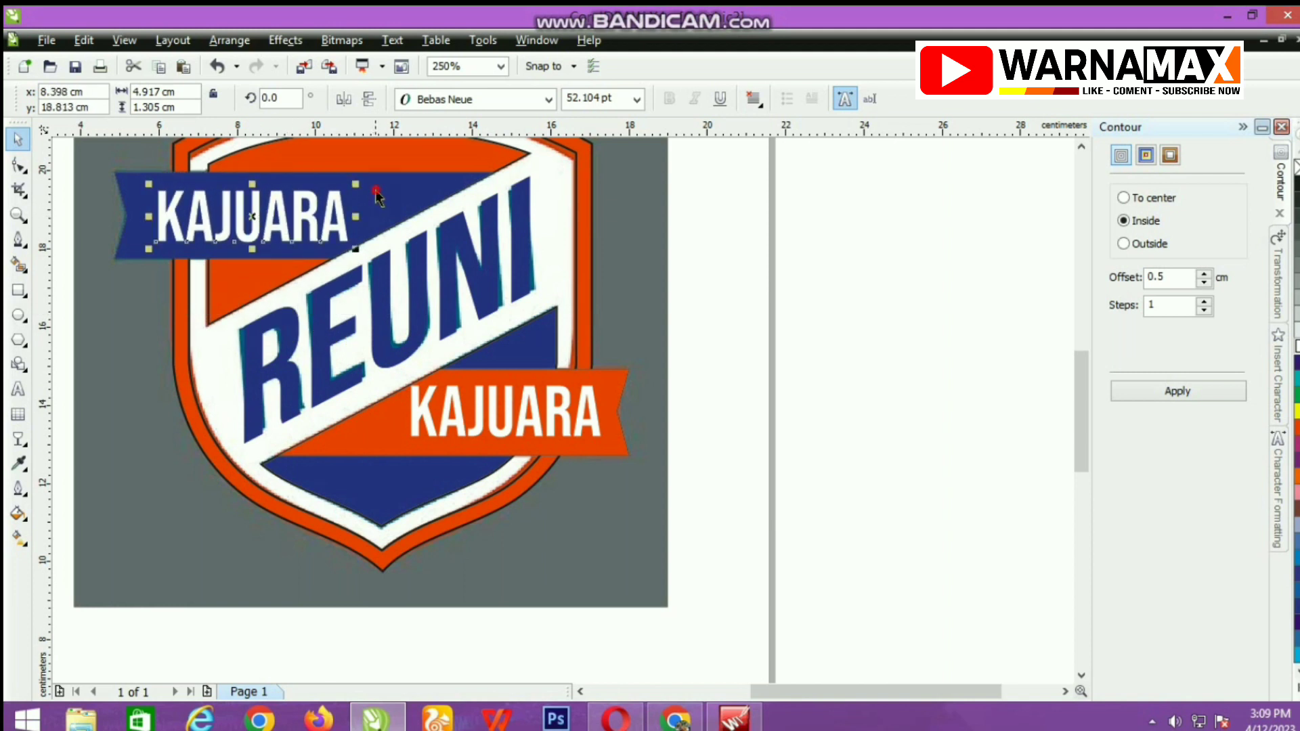
pyautogui.click(374, 199)
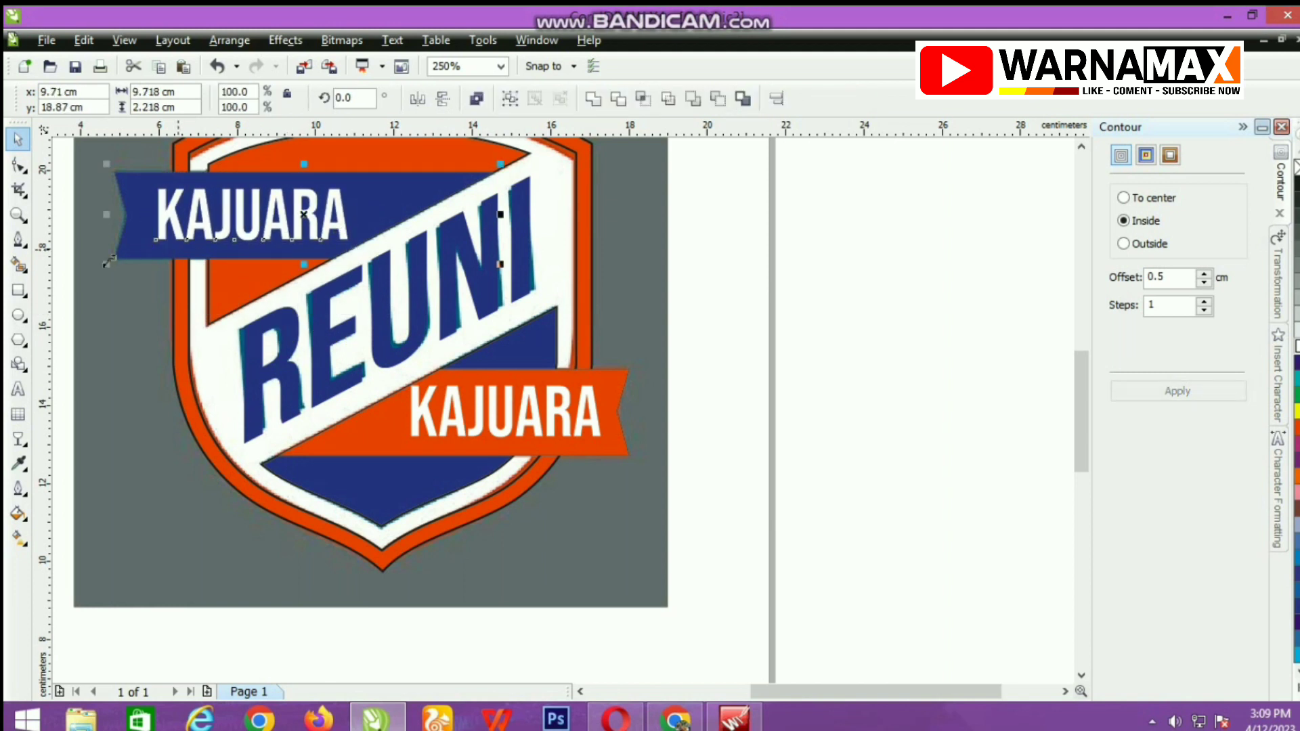
pyautogui.click(80, 265)
# Set the duplicated text on the blue ribbon to centre alignment and replace its wording with SMAN 1.
pyautogui.click(226, 215)
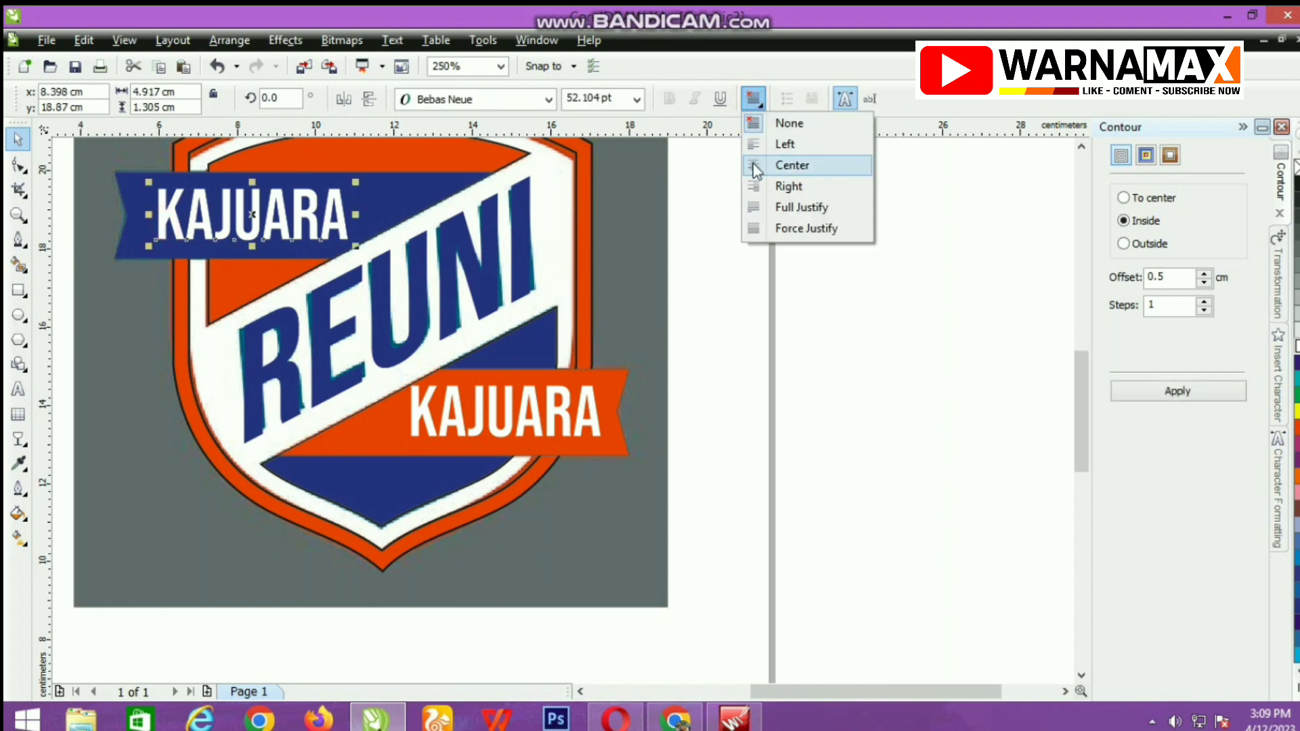
pyautogui.click(755, 166)
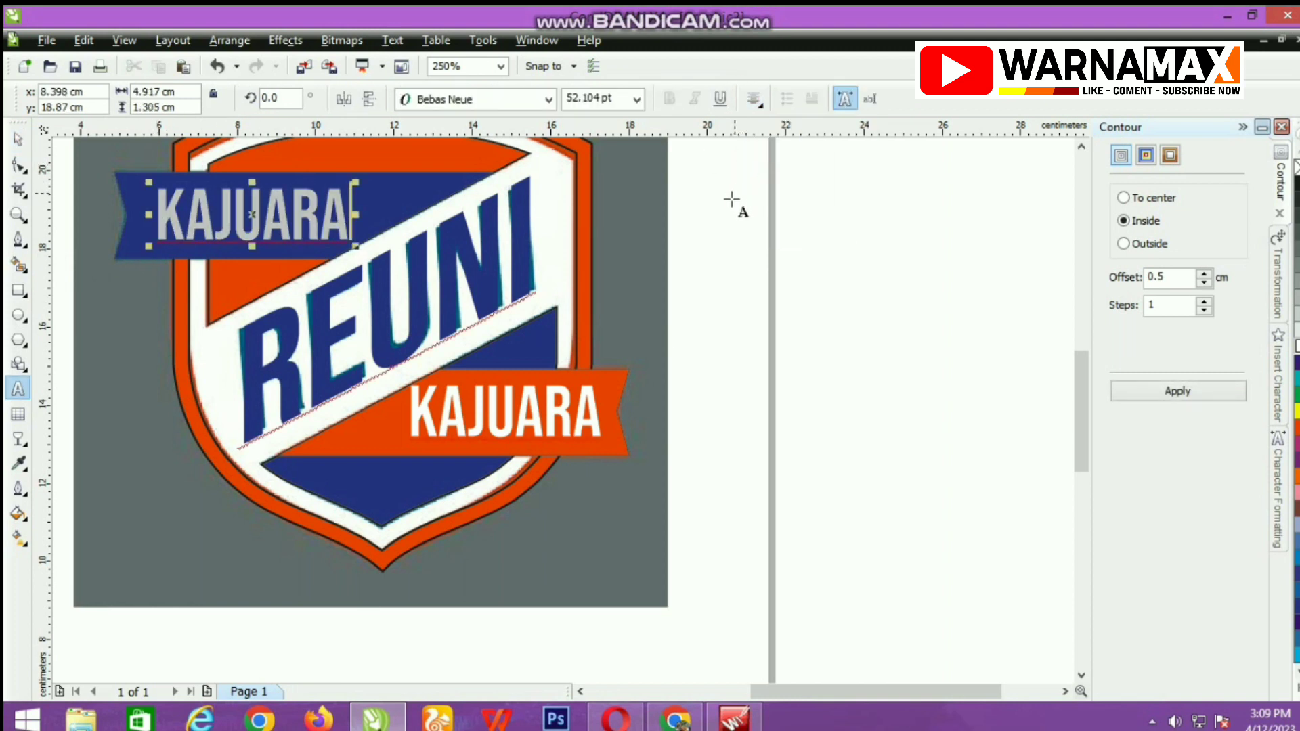
pyautogui.hotkey('ctrl', 'a')
pyautogui.write('SMAN 1')
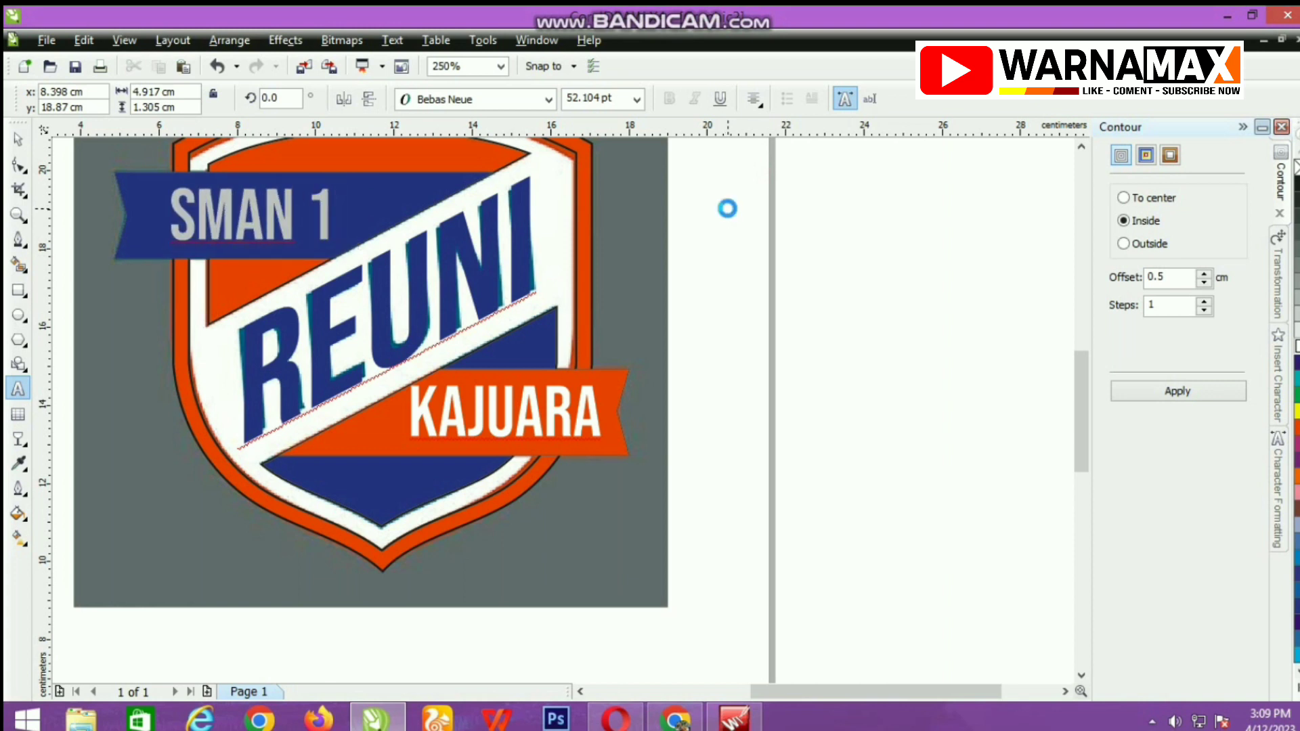
pyautogui.hotkey('ctrl', 'space')
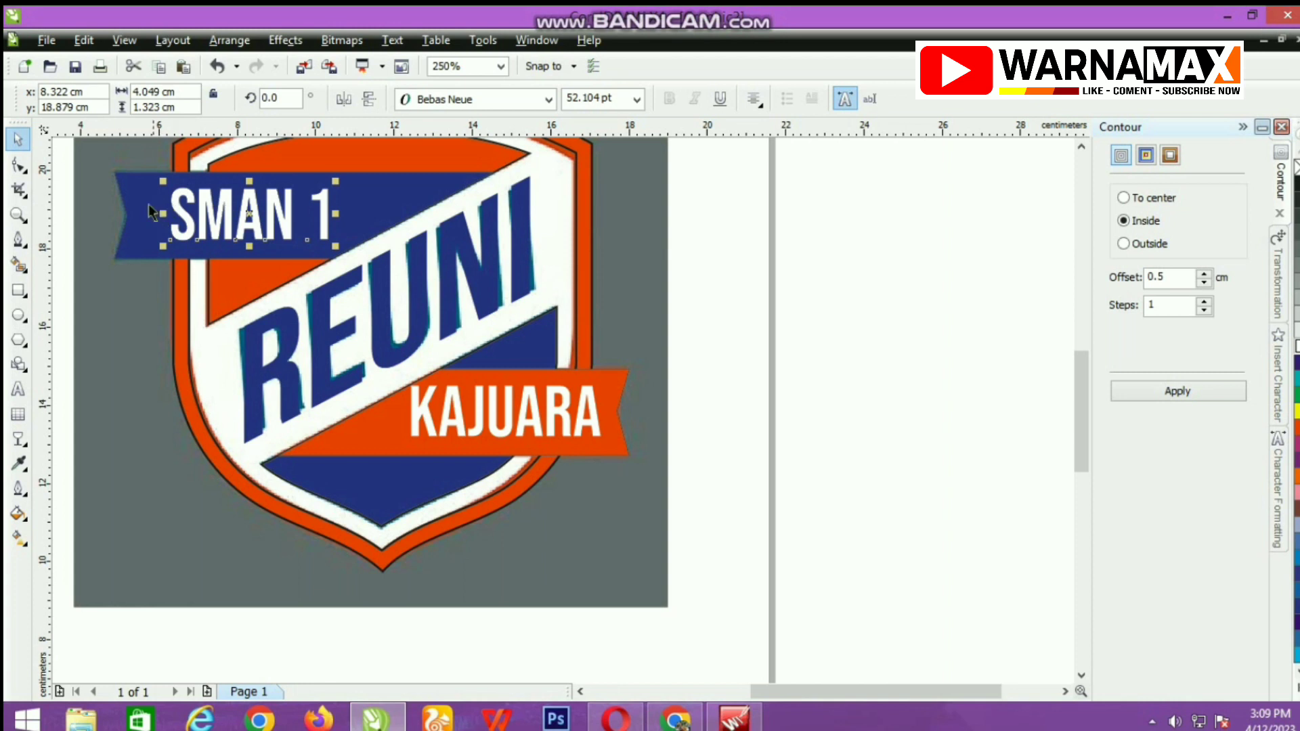
# Fill the inner white shield shape with light grey and remove the outlines from all the logo shapes.
pyautogui.click(227, 145)
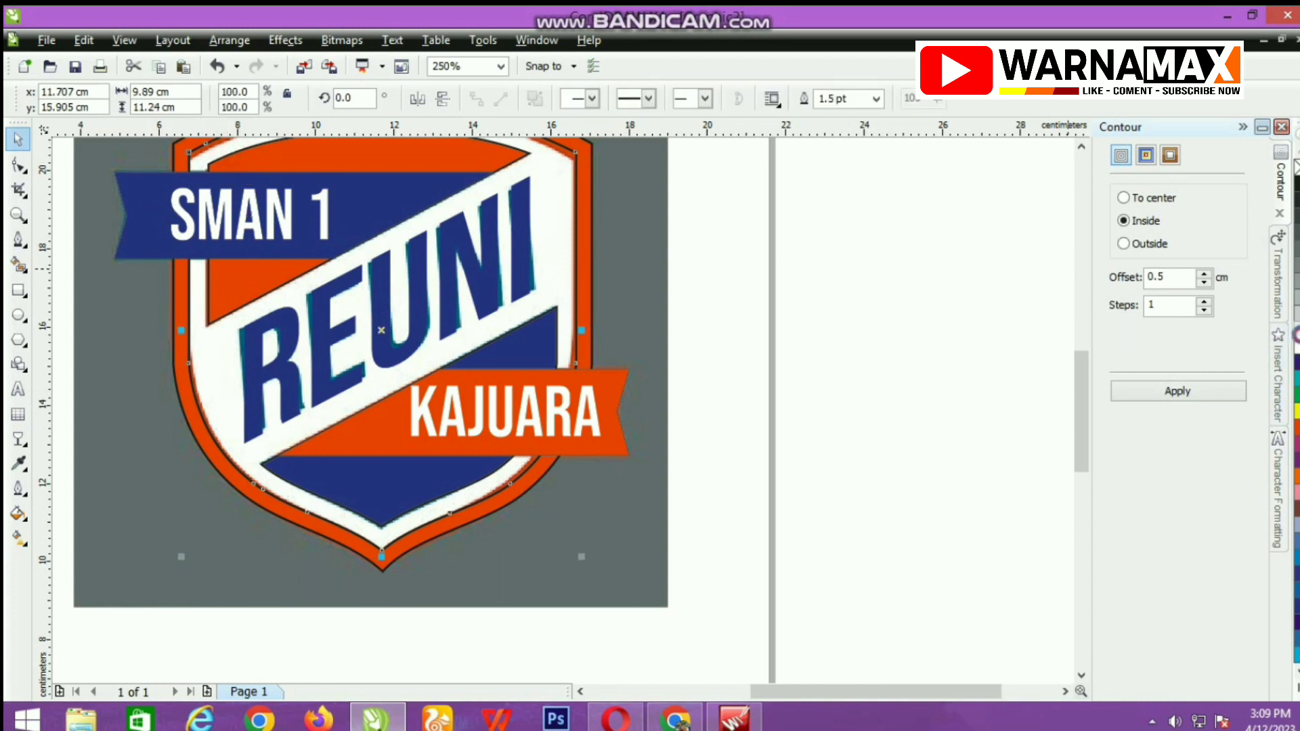
pyautogui.scroll(-2, 674, 314)
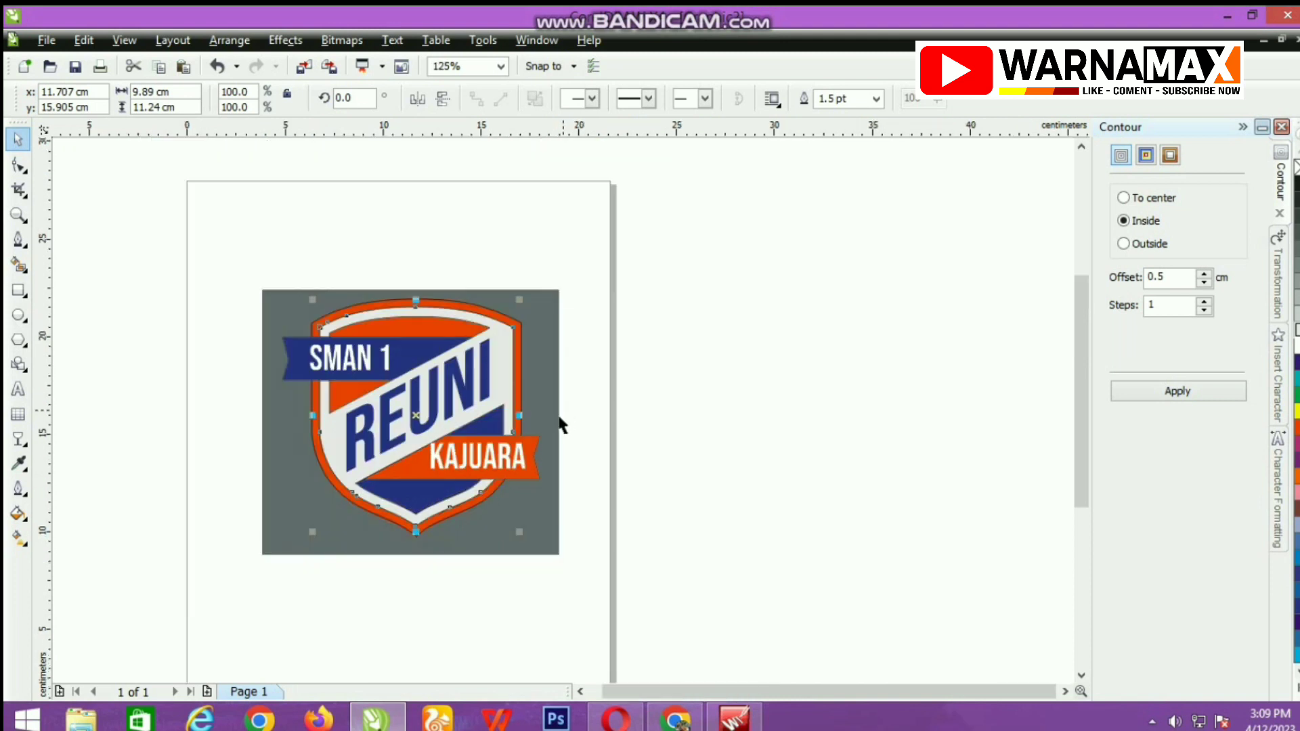
pyautogui.moveTo(252, 258); pyautogui.dragTo(548, 560)
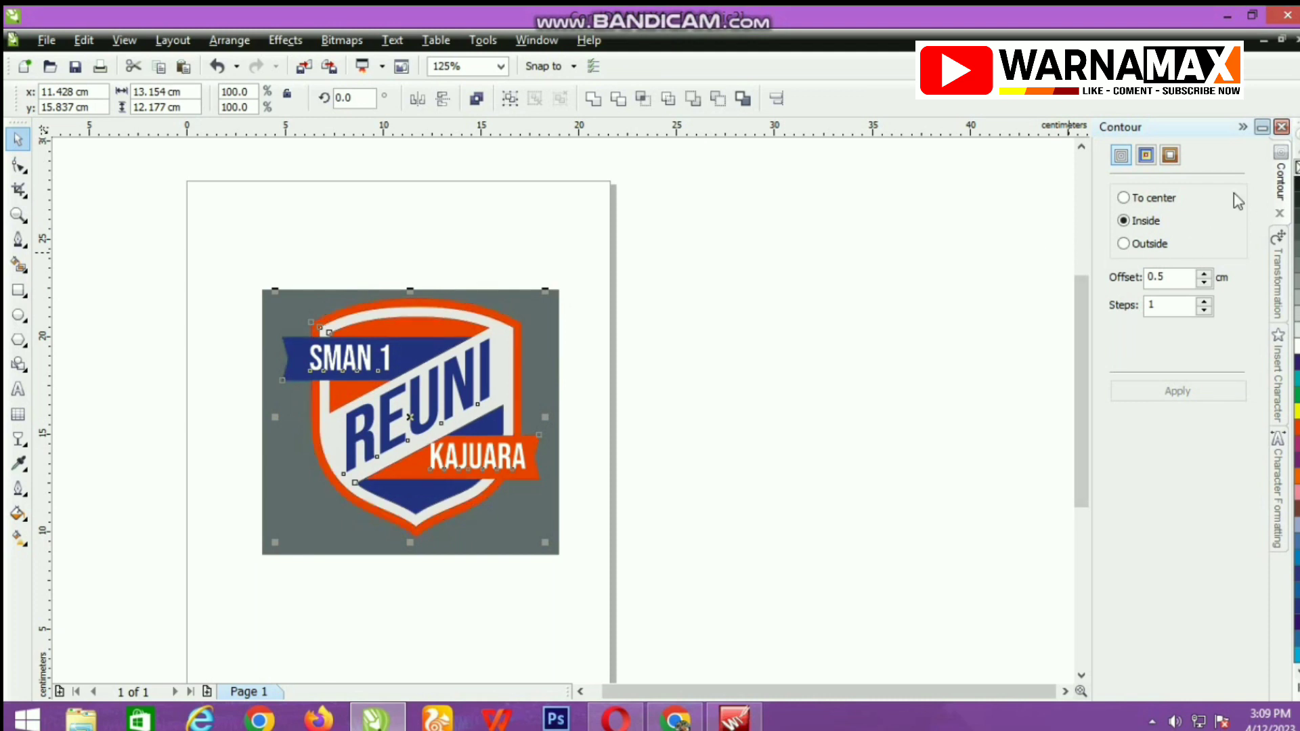
pyautogui.click(945, 310)
# Move the grey-background reference bitmap sideways out from behind the redrawn logo and compare the two.
pyautogui.click(540, 373)
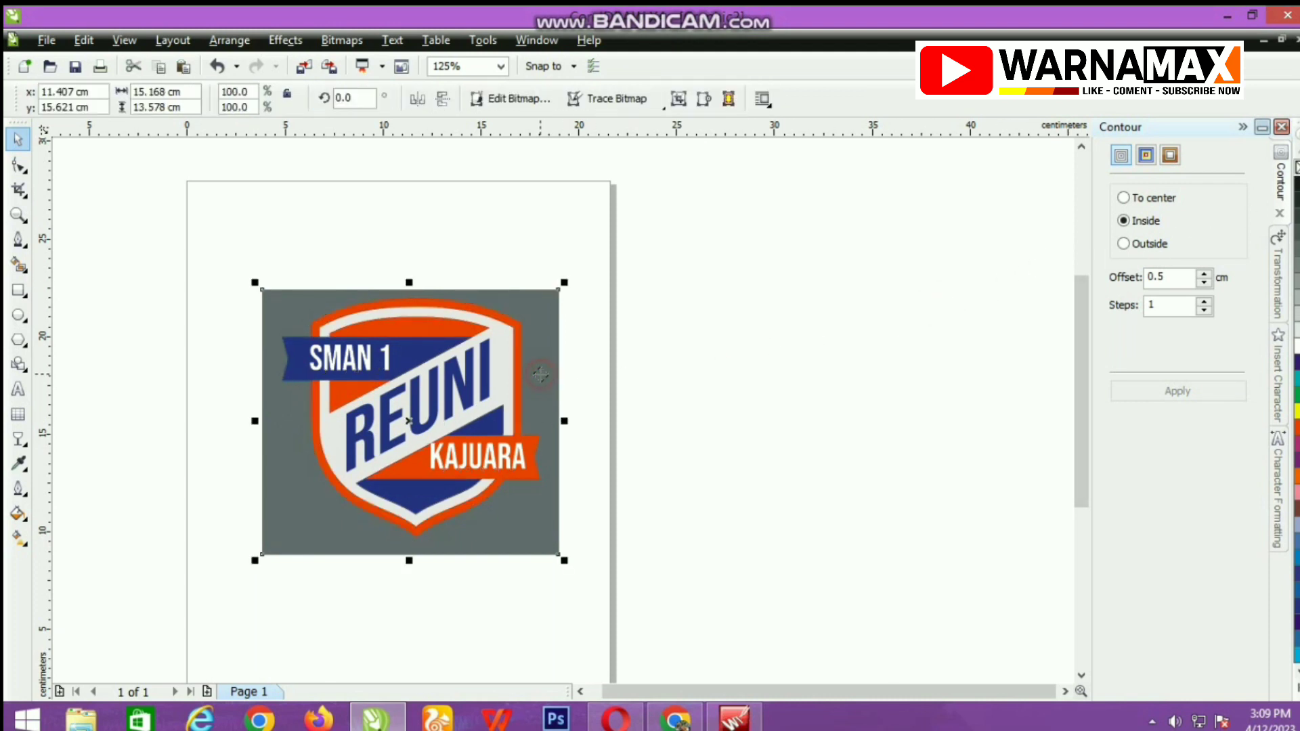
pyautogui.moveTo(540, 373); pyautogui.dragTo(845, 400)
pyautogui.scroll(1, 447, 461)
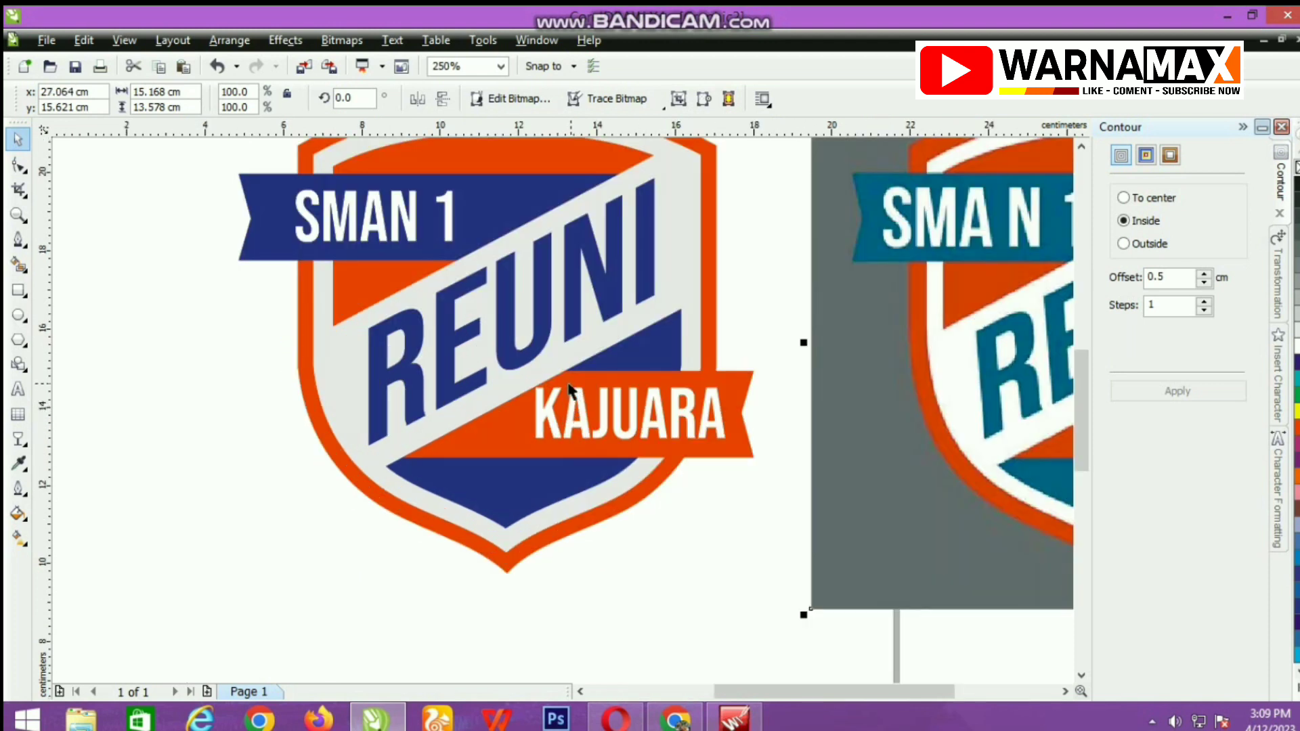
pyautogui.scroll(-1, 571, 367)
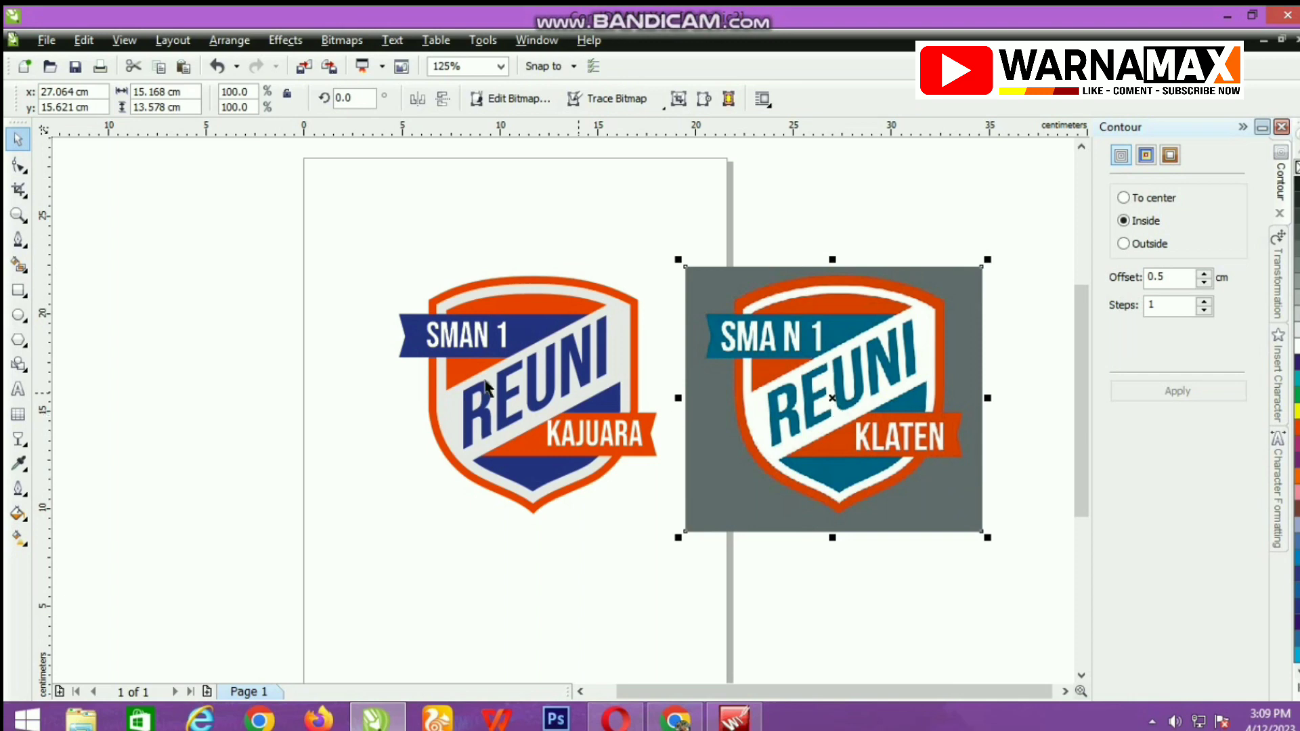
# Import the grey shirt photo with red sleeves, 1926193_e82c3f58-c421-4993-b2a2-5ce8fd759fcf_432_432.jpg, and place it about 14.5 cm wide on the page.
pyautogui.rightClick(227, 321)
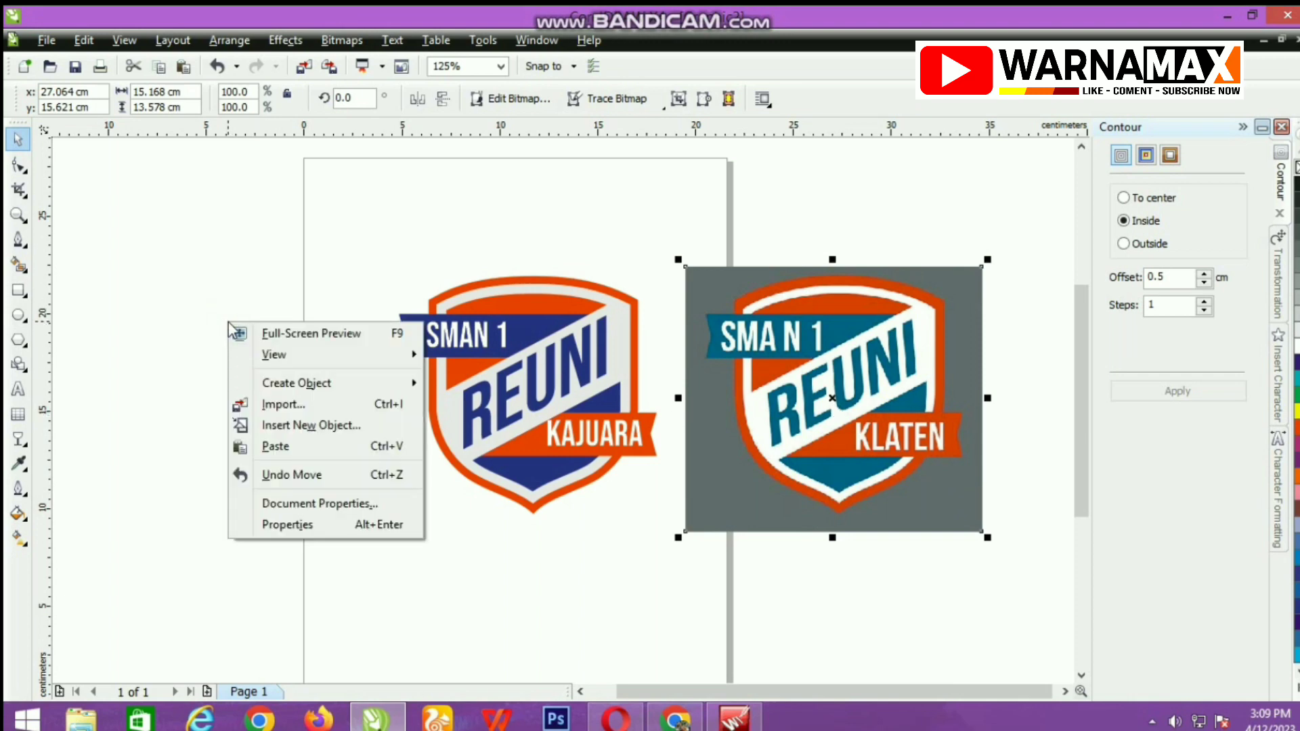
pyautogui.click(289, 404)
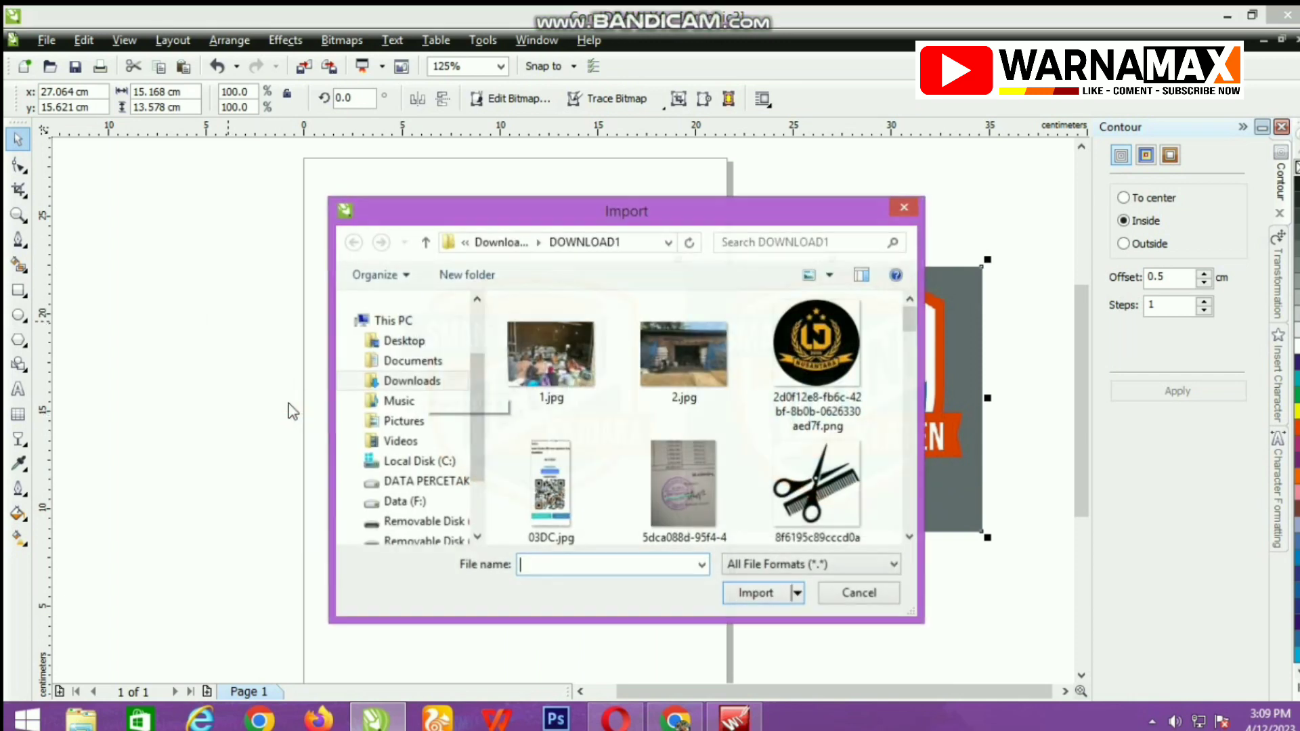
pyautogui.click(414, 384)
pyautogui.doubleClick(555, 382)
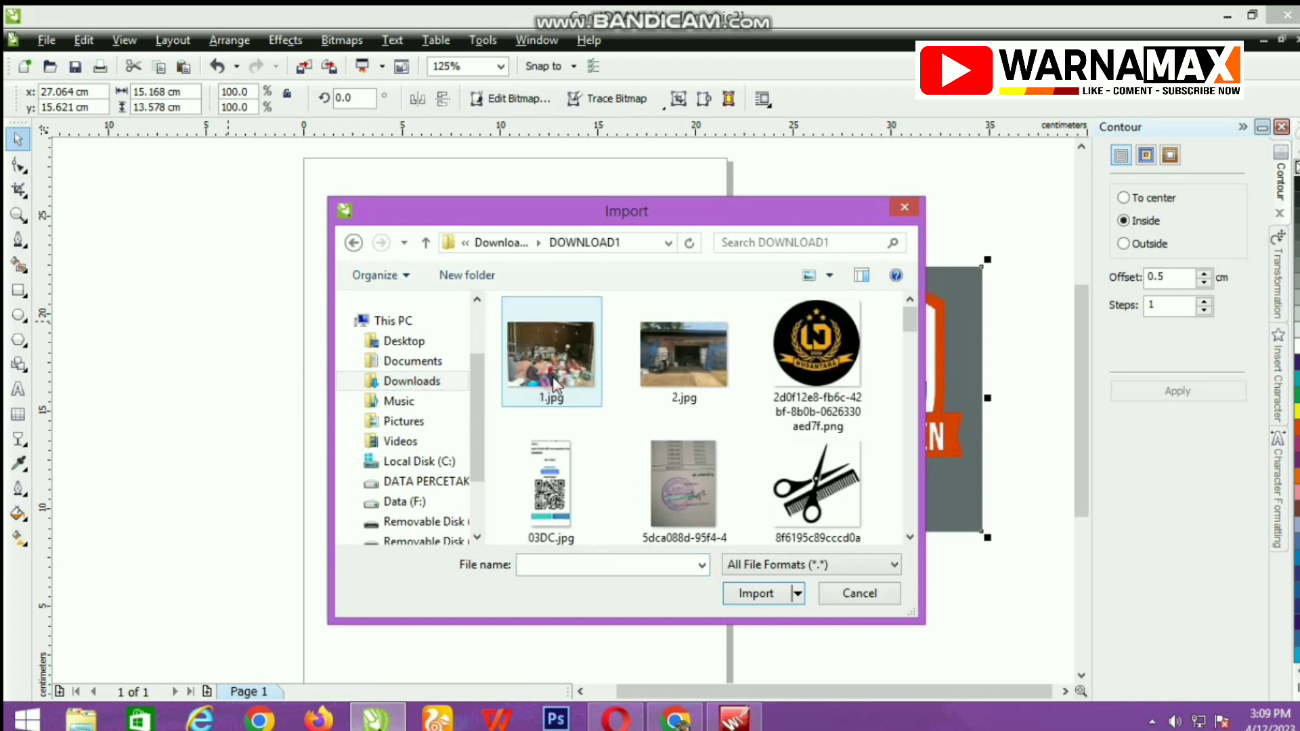
pyautogui.moveTo(915, 322); pyautogui.dragTo(880, 371)
pyautogui.click(819, 376)
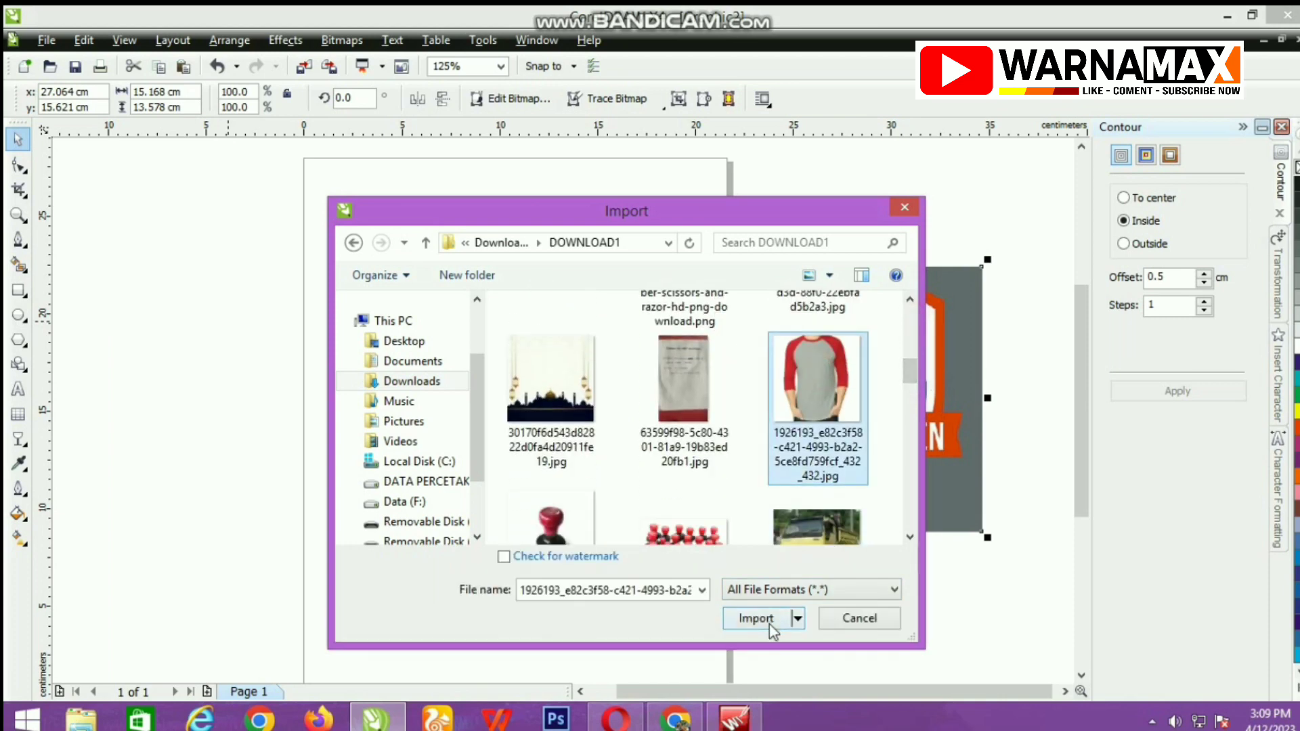
pyautogui.click(762, 614)
pyautogui.moveTo(306, 163); pyautogui.dragTo(590, 546)
# Send the shirt photo behind the logo shapes.
pyautogui.rightClick(476, 355)
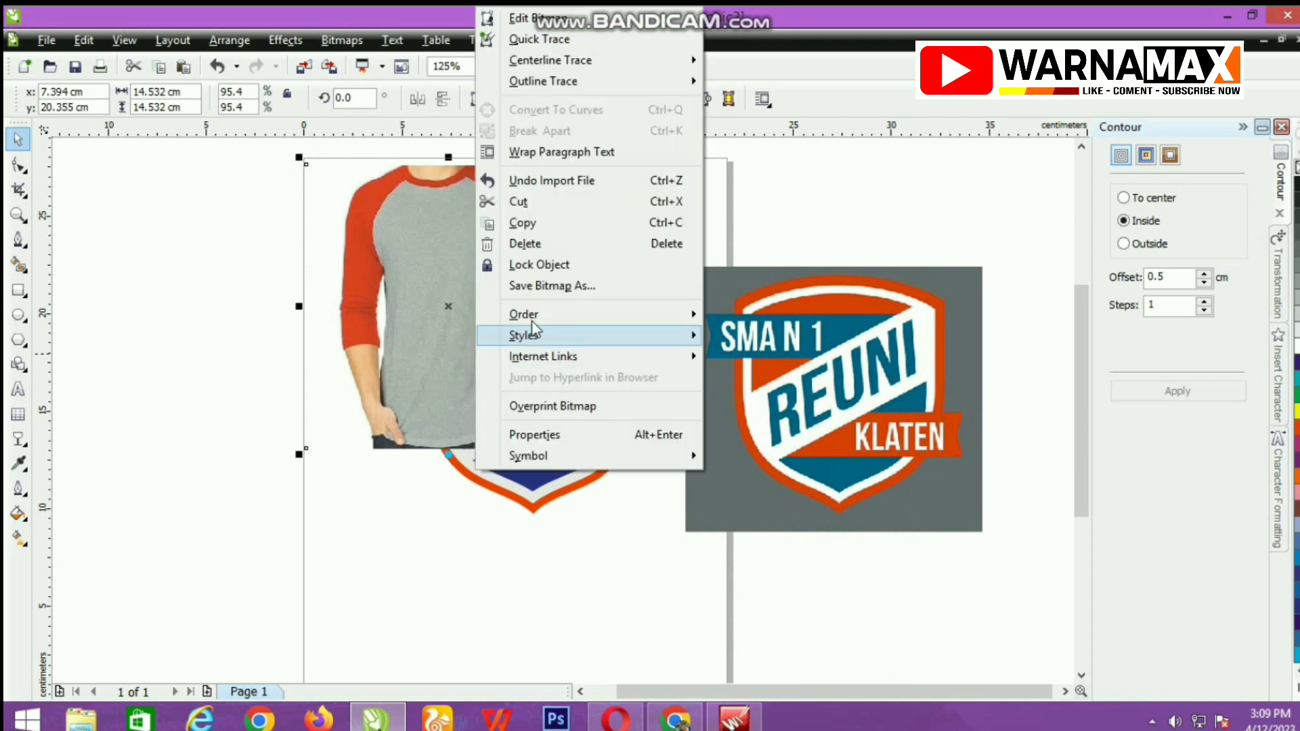
pyautogui.moveTo(637, 306)
pyautogui.click(758, 194)
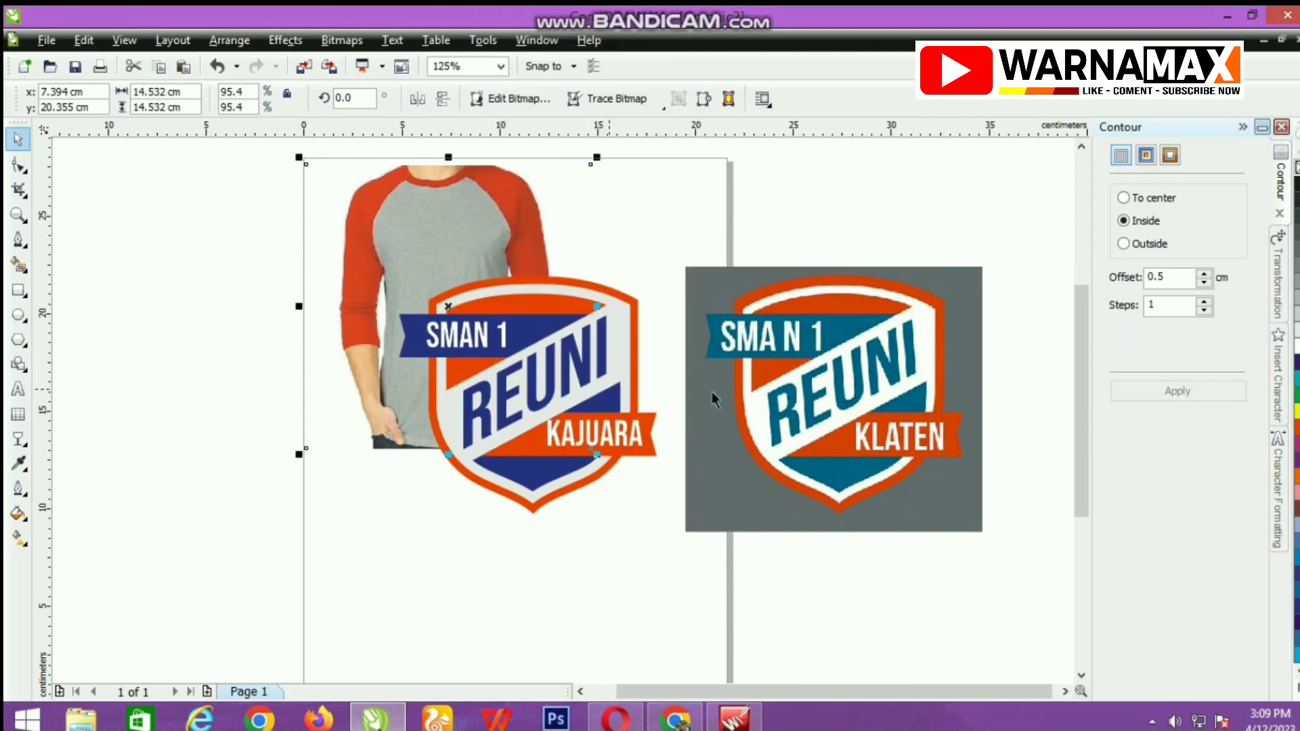
# Delete the grey-background KLATEN reference bitmap.
pyautogui.click(757, 390)
pyautogui.scroll(-1, 757, 390)
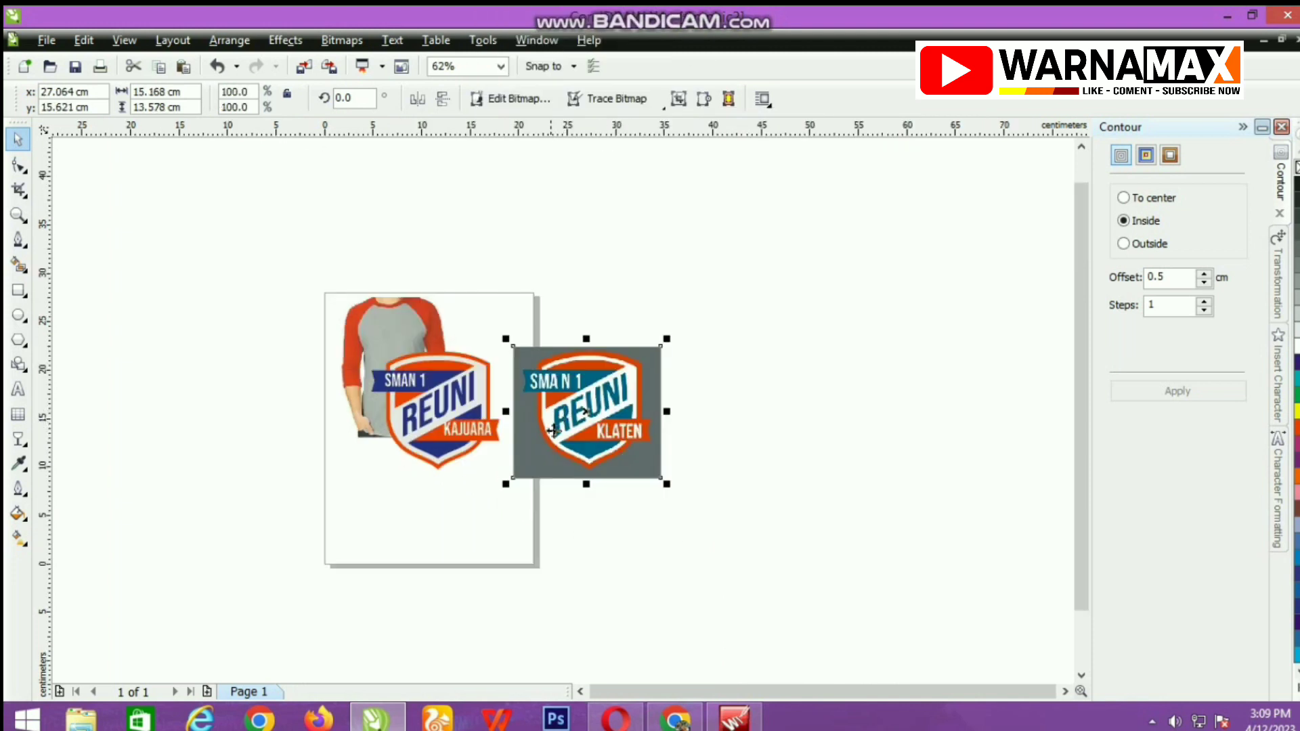
pyautogui.press('Delete')
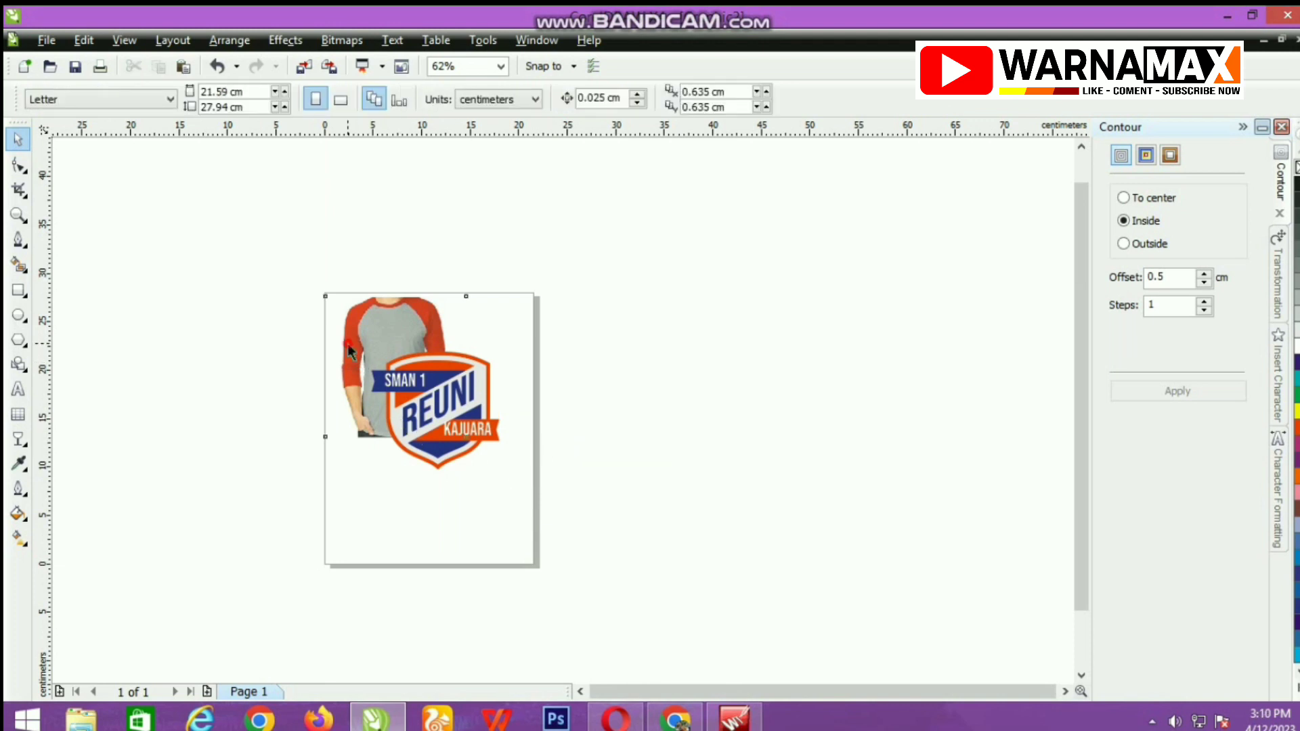
# Enlarge the shirt photo to about 41.7 cm wide and position it so the logo sits on the chest.
pyautogui.click(347, 343)
pyautogui.moveTo(472, 443); pyautogui.dragTo(736, 677)
pyautogui.moveTo(616, 478); pyautogui.dragTo(495, 453)
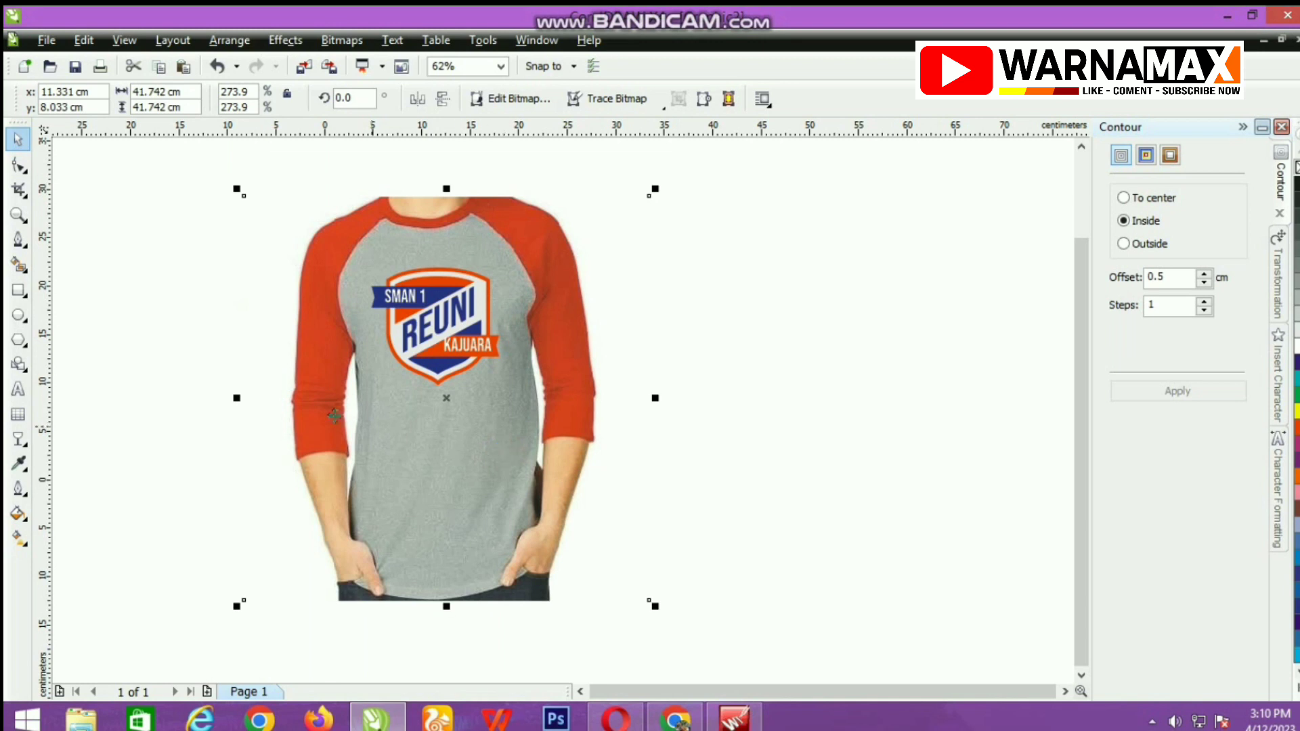
# Review the shirt mockup with its chest logo in a full-screen preview and return to the drawing.
pyautogui.click(501, 66)
pyautogui.click(482, 96)
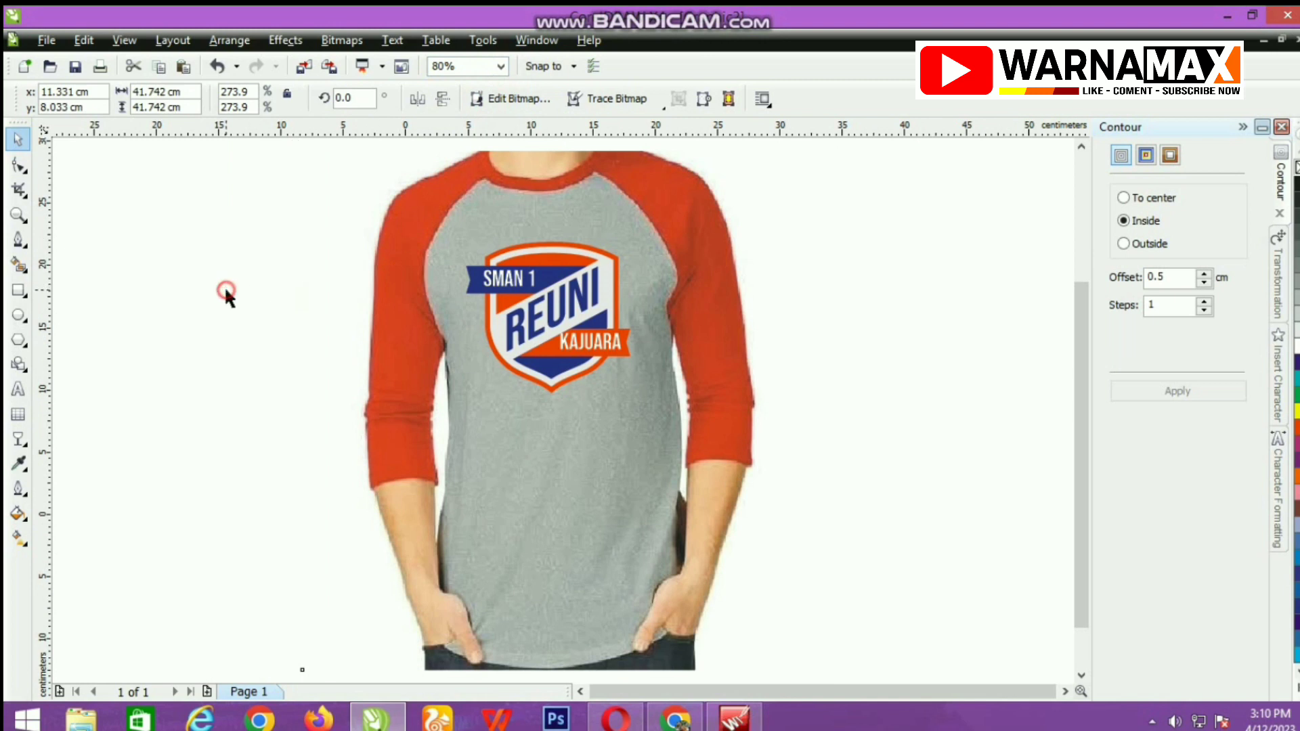
pyautogui.click(224, 286)
pyautogui.rightClick(226, 286)
pyautogui.click(306, 300)
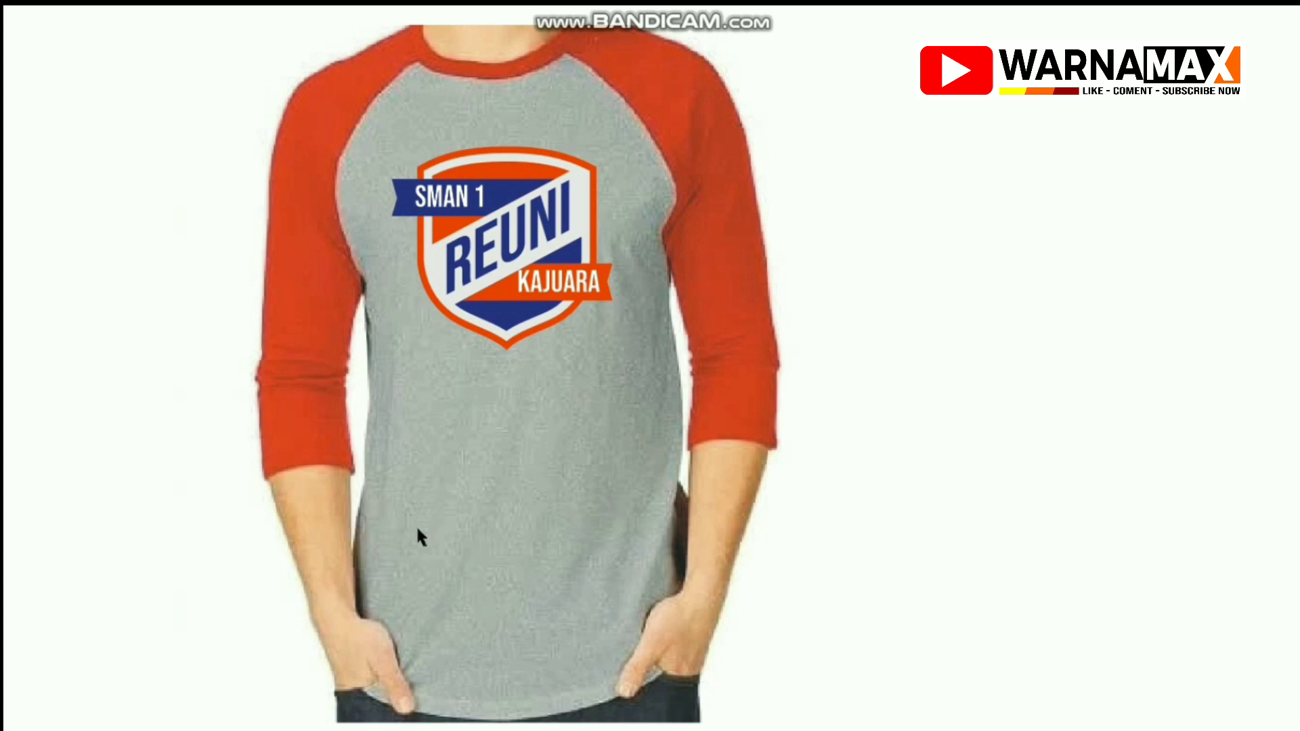
pyautogui.click(393, 277)
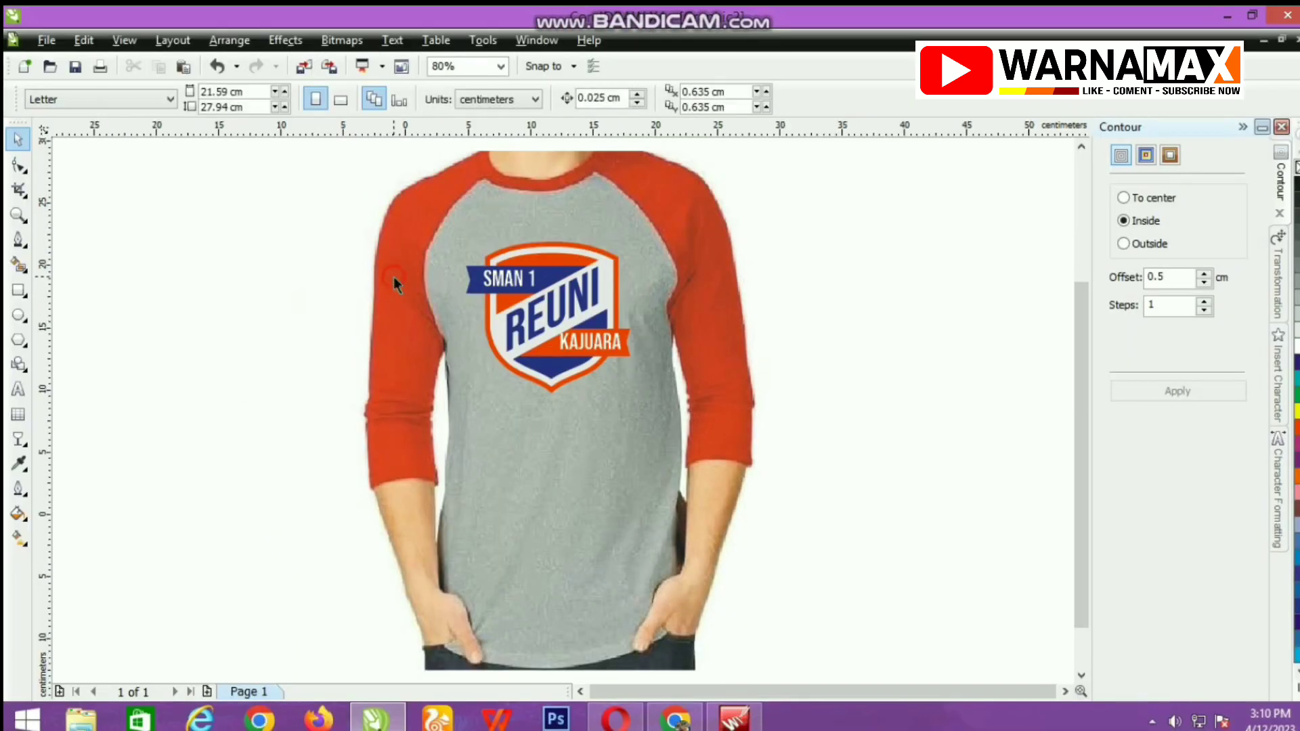
# Examine the REUNI lettering and the complete logo close up on the shirt.
pyautogui.scroll(5, 525, 358)
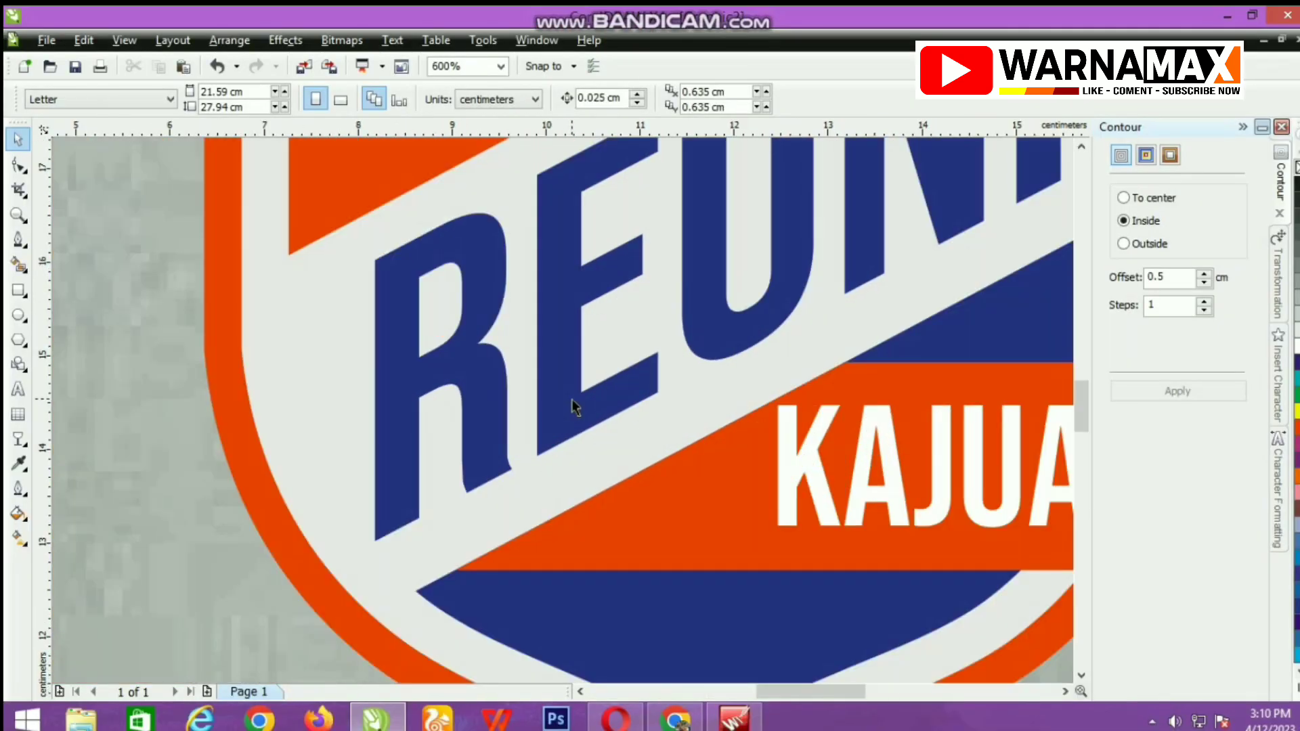
pyautogui.click(583, 413)
pyautogui.scroll(-2, 562, 410)
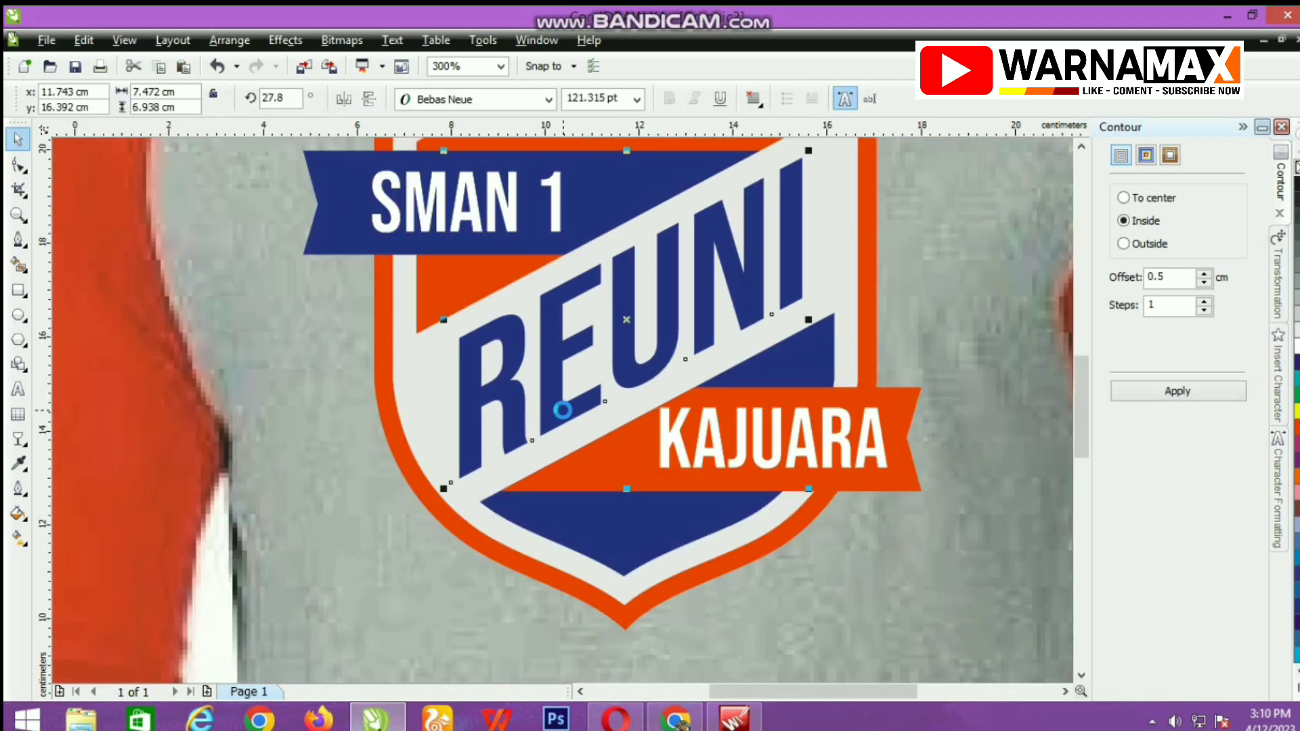
pyautogui.scroll(-4, 562, 409)
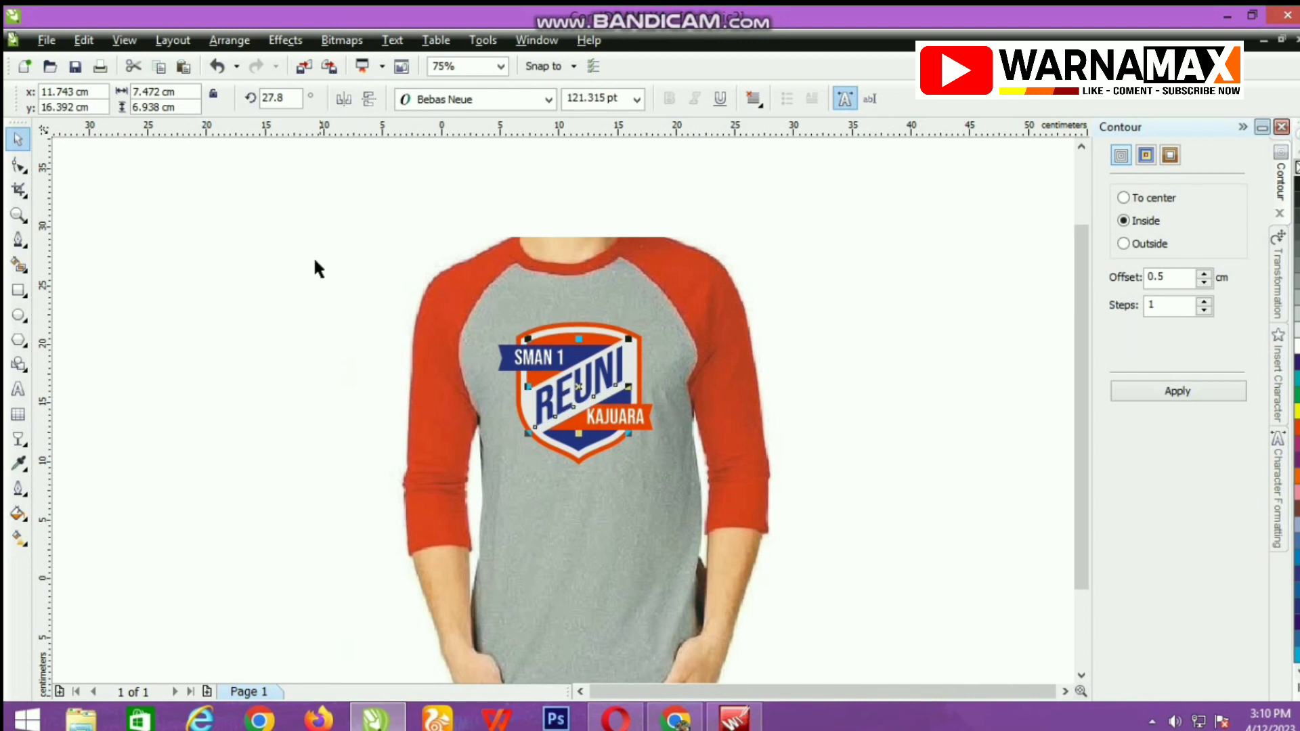
pyautogui.moveTo(308, 208); pyautogui.dragTo(800, 549)
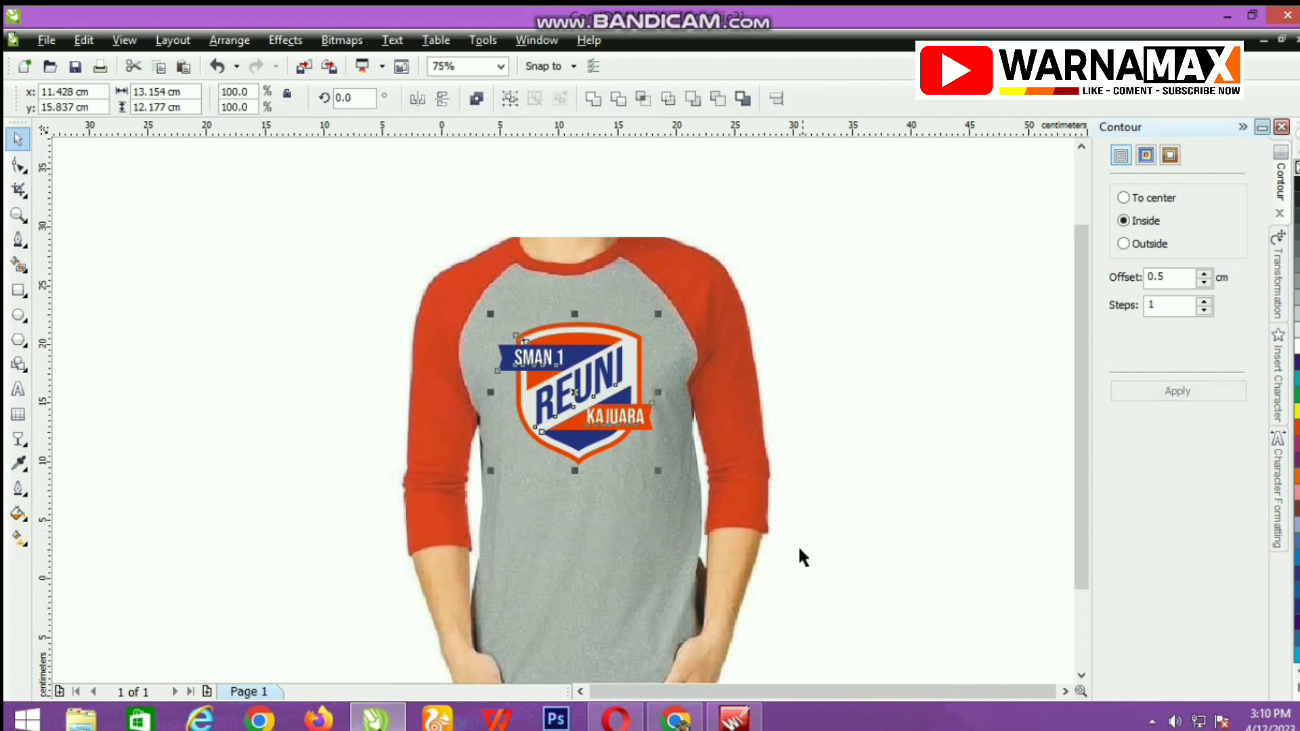
pyautogui.click(500, 66)
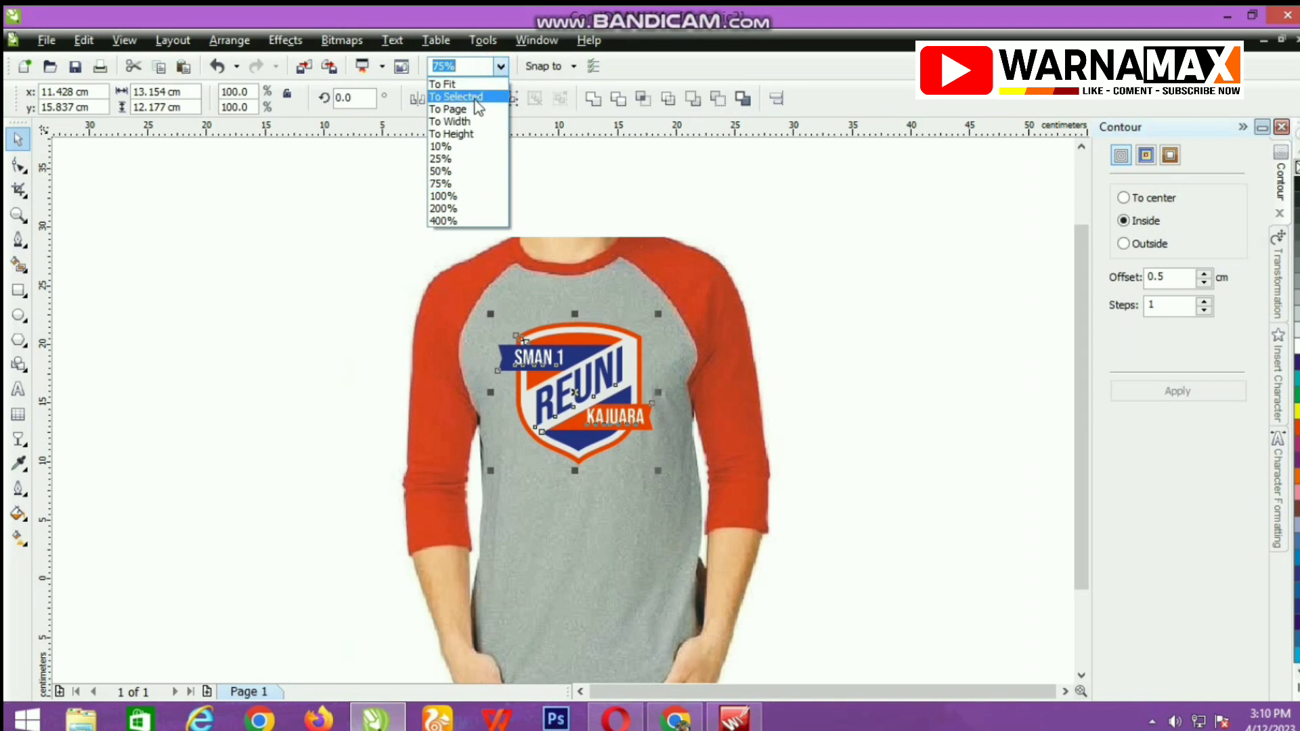
pyautogui.click(477, 98)
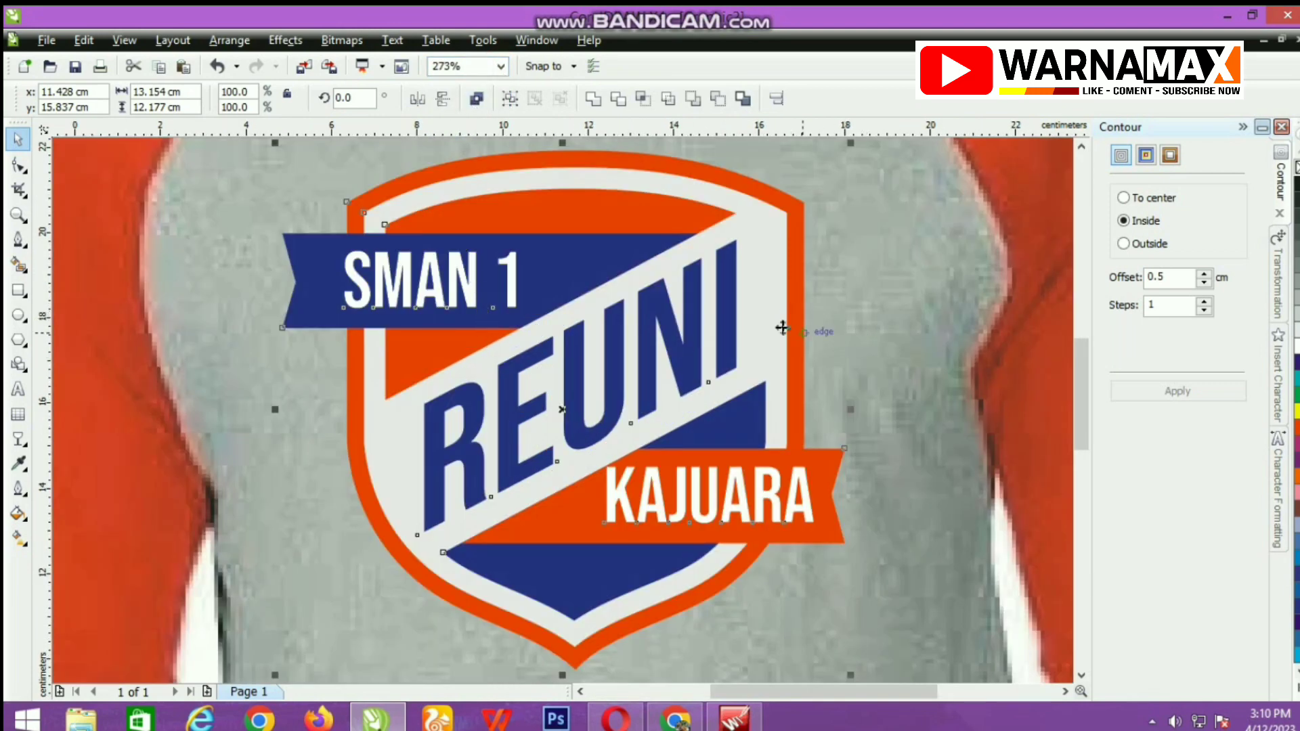
# Remove the light grey fill from the logo's inner shield shape so the shirt fabric shows through.
pyautogui.click(758, 337)
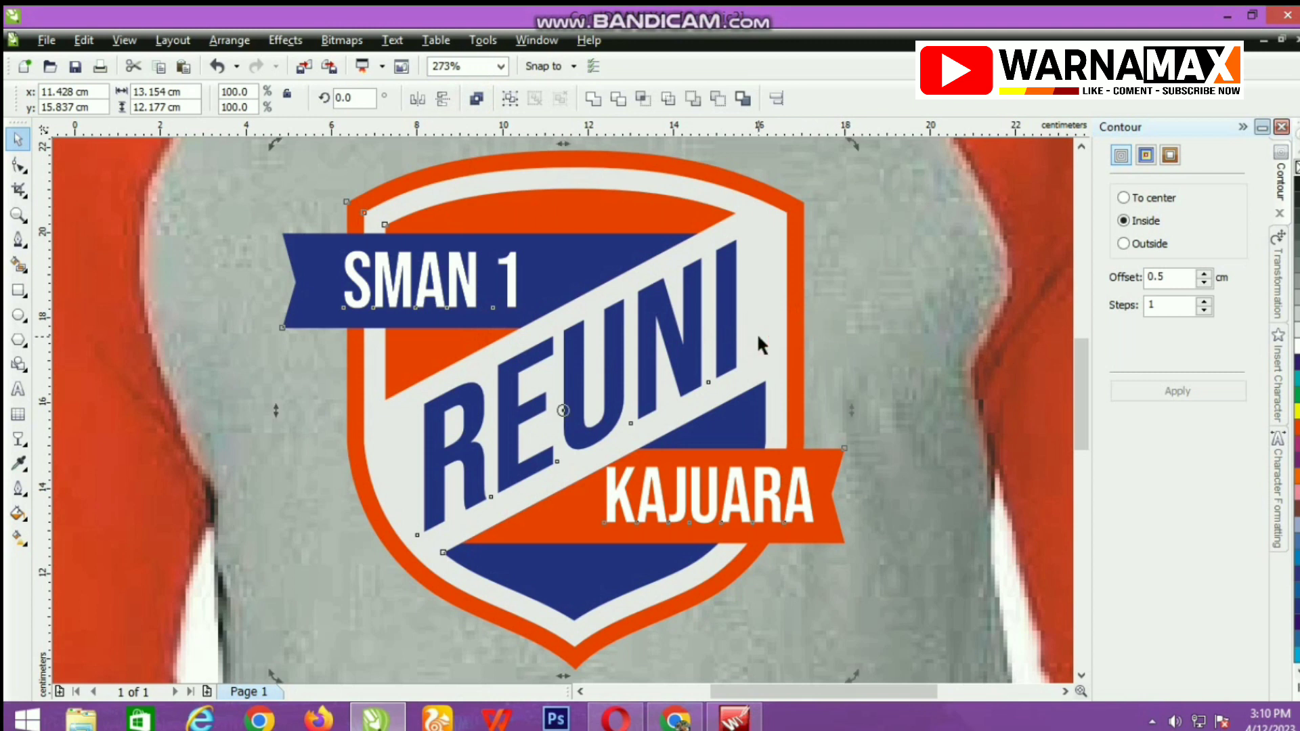
pyautogui.click(880, 302)
pyautogui.click(770, 321)
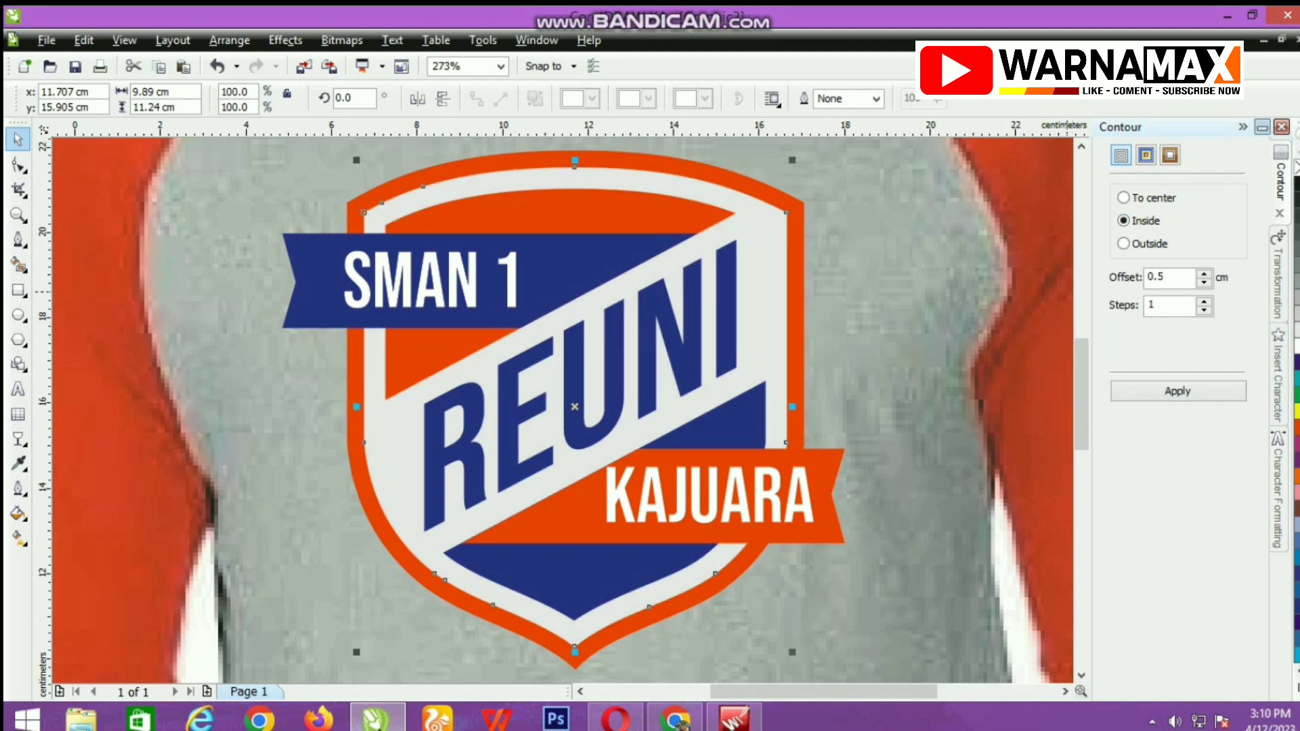
pyautogui.click(1297, 168)
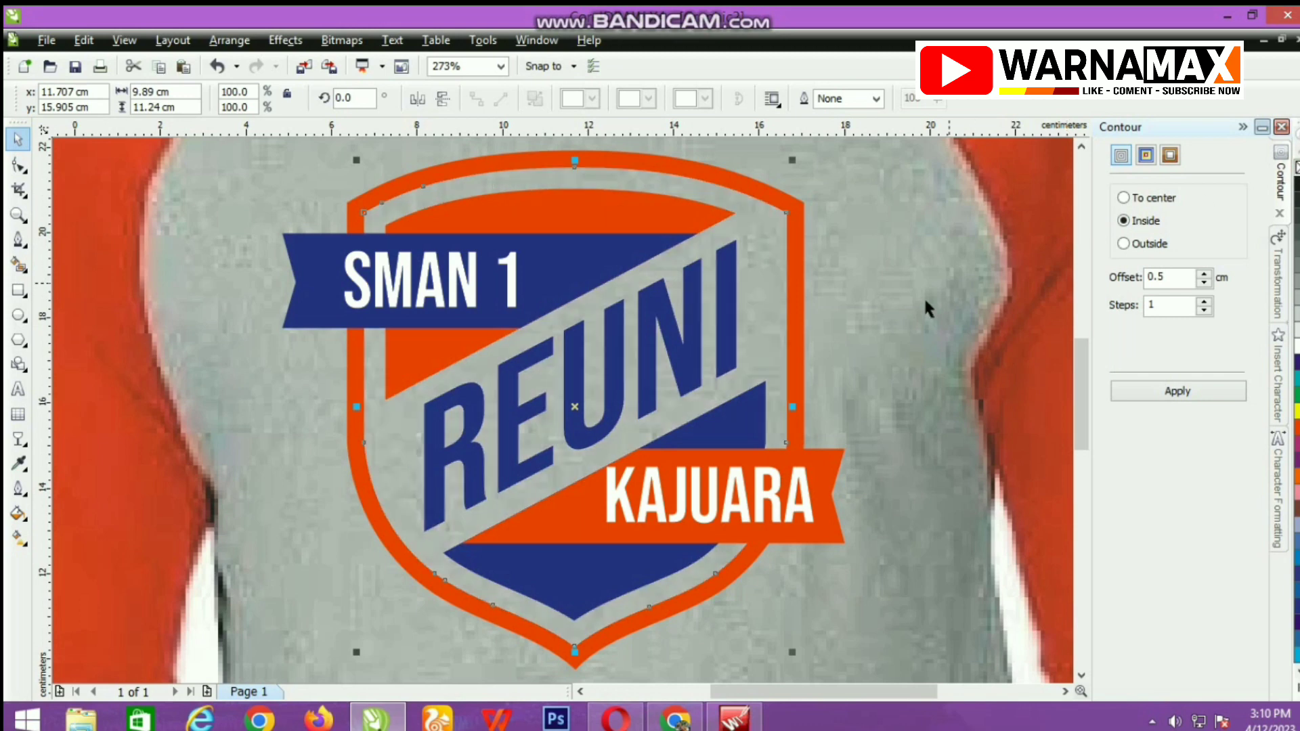
pyautogui.scroll(-4, 562, 408)
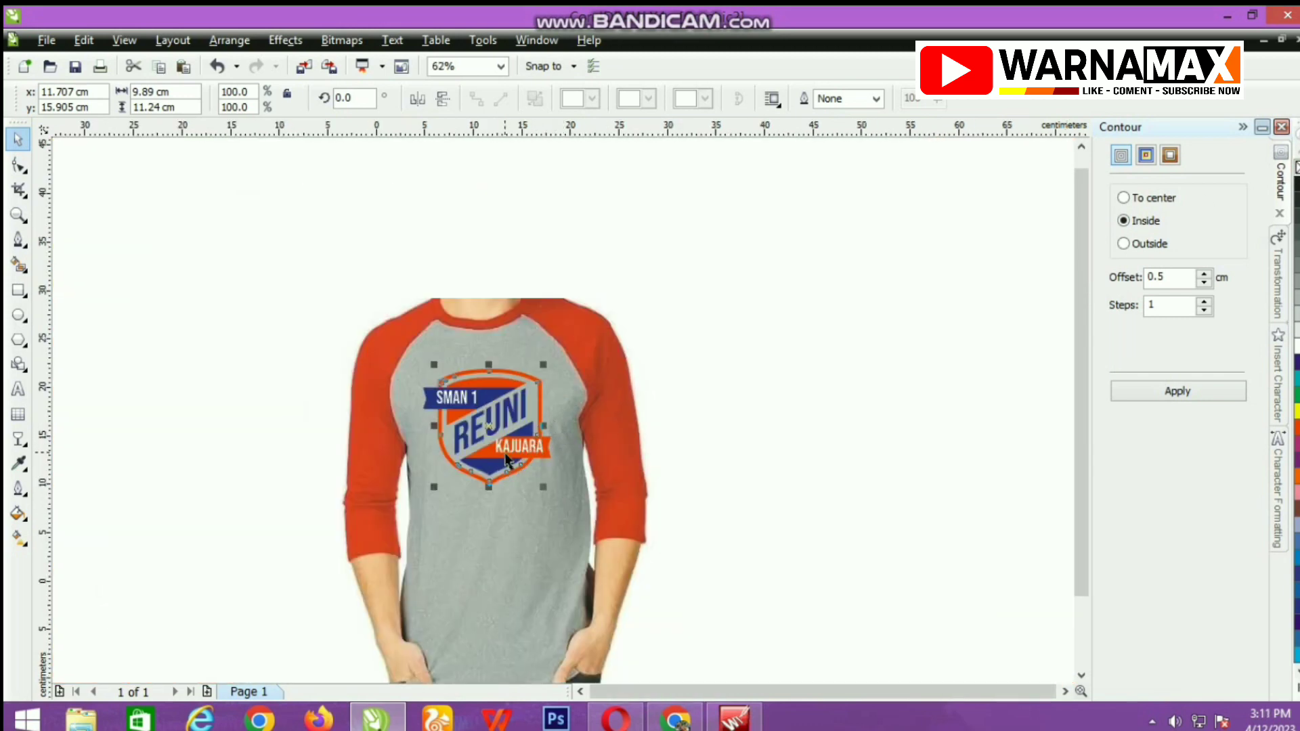
# Fit the whole shirt mockup in the view and review it with the chest logo, leaving nothing selected.
pyautogui.click(289, 385)
pyautogui.scroll(-3, 487, 474)
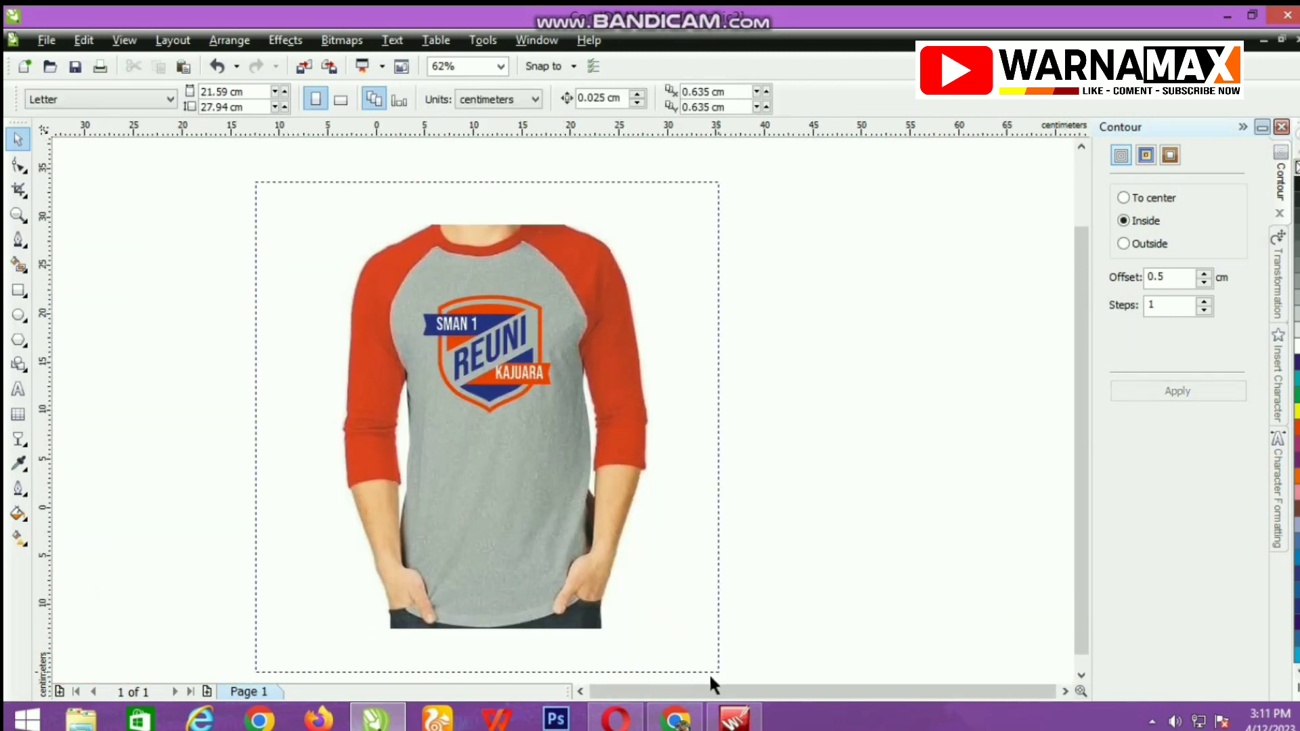
pyautogui.hotkey('ctrl', 'a')
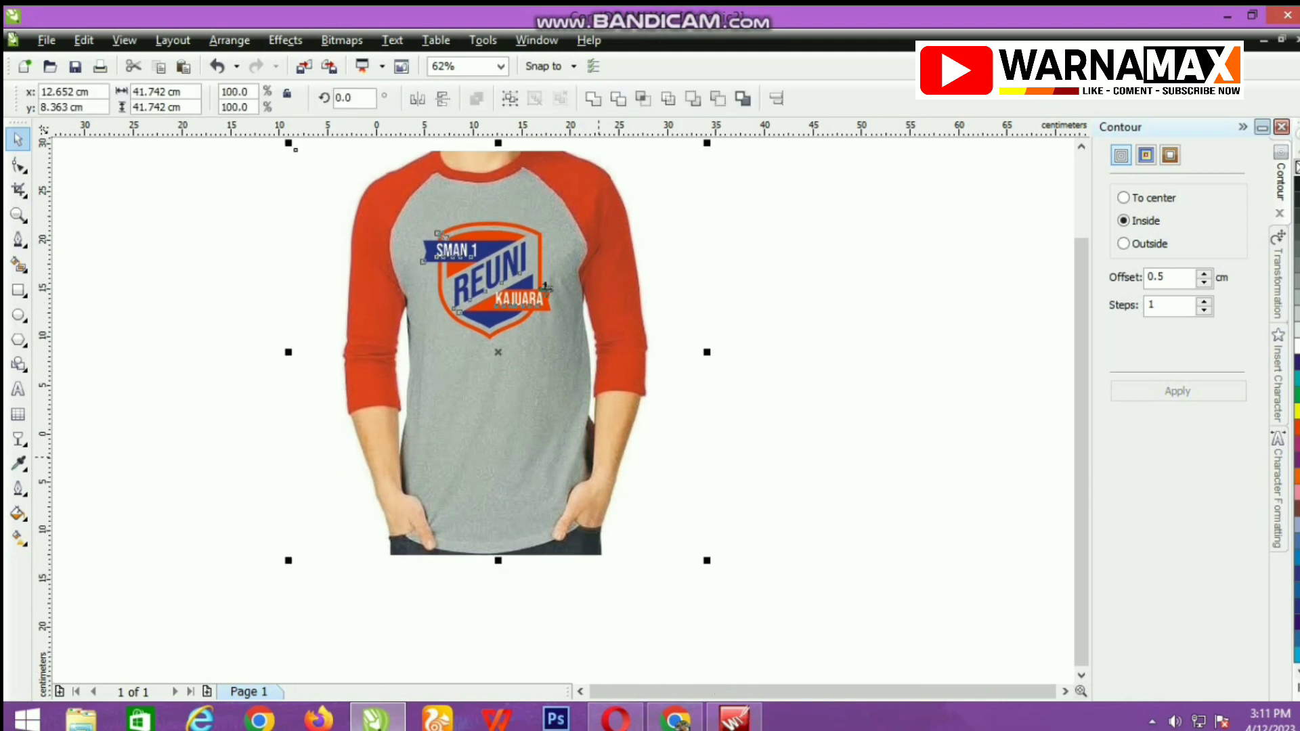
pyautogui.click(500, 65)
pyautogui.click(472, 97)
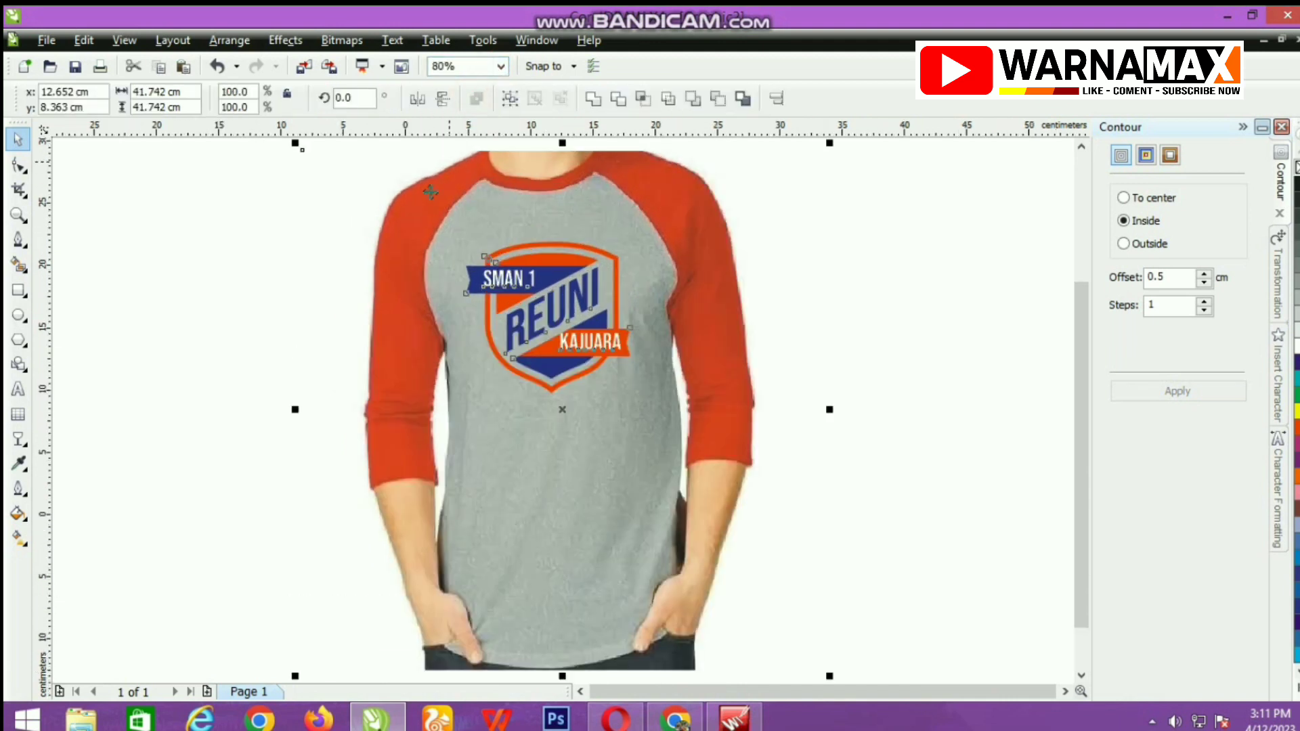
pyautogui.click(173, 271)
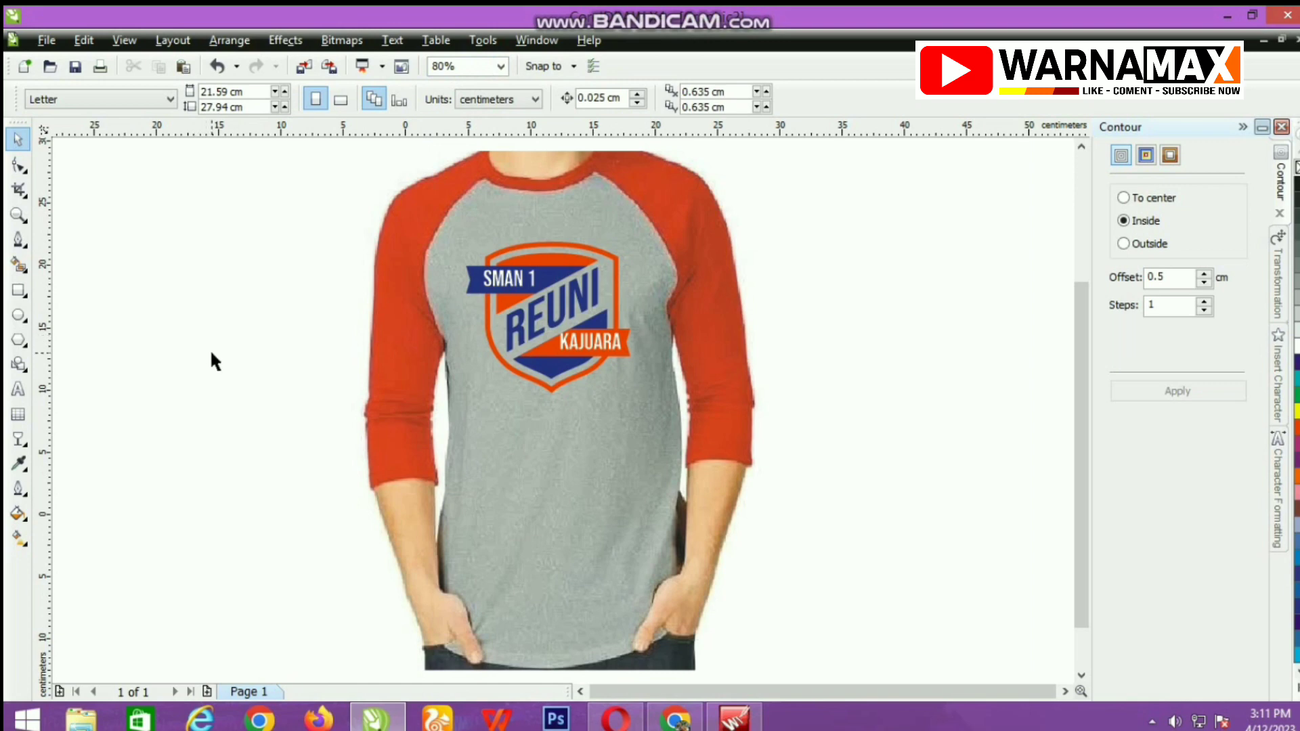
# Save the drawing as a CDR file named REUNI SMAN1KAJUARA in the folder starting with "BA" on drive Data (F:).
pyautogui.hotkey('ctrl', 's')
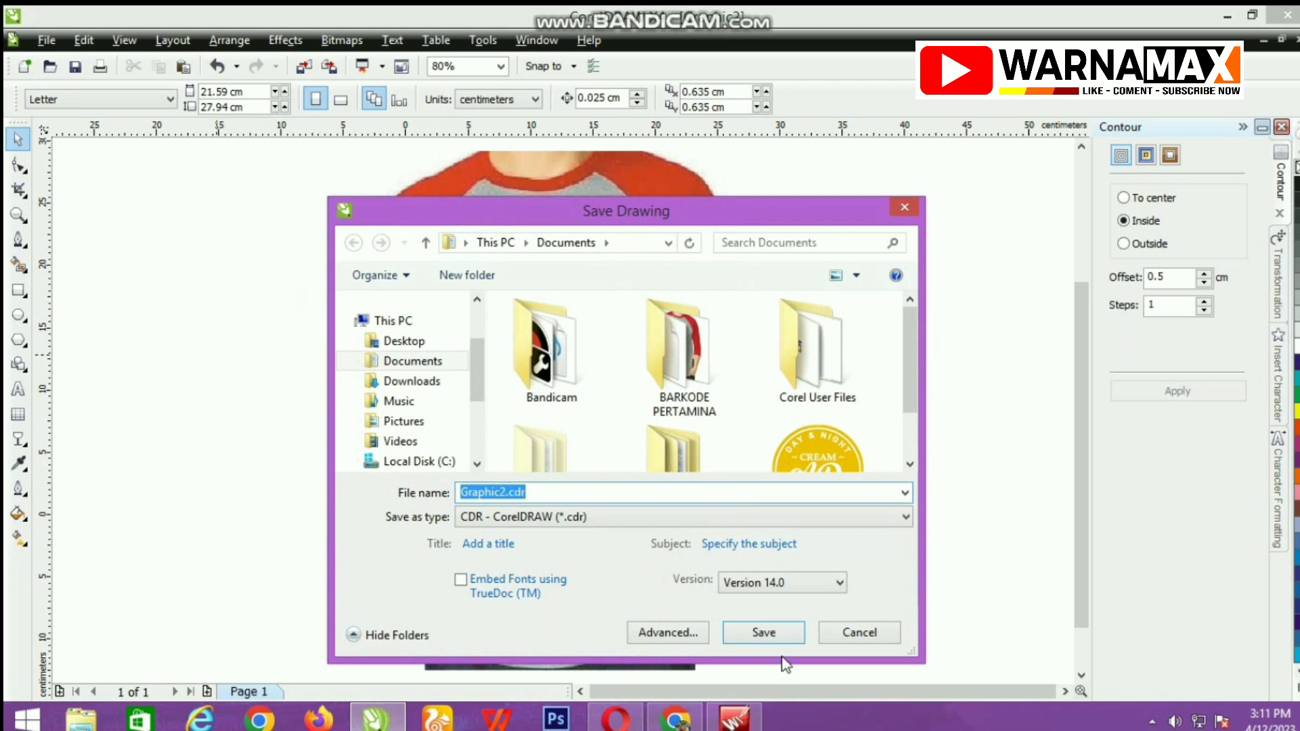
pyautogui.write('REUNI SMAN1KAJUARA')
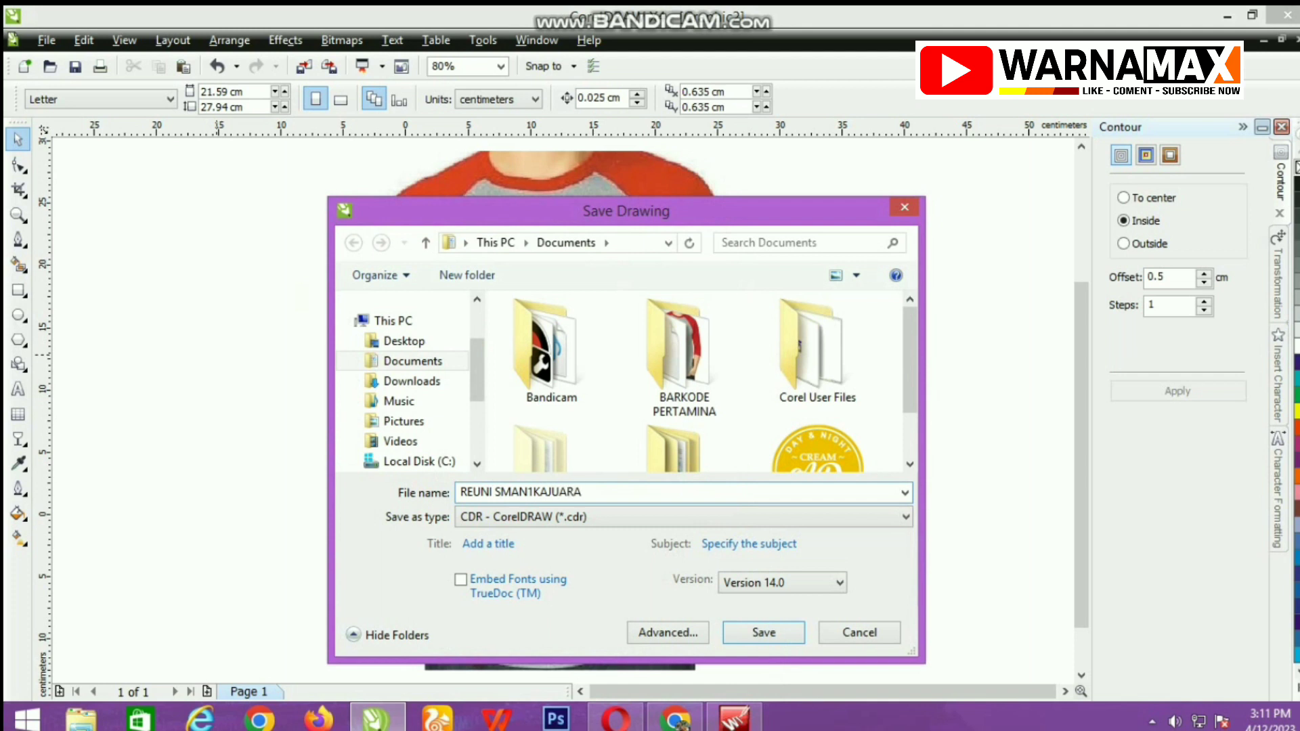
pyautogui.moveTo(470, 359); pyautogui.dragTo(468, 391)
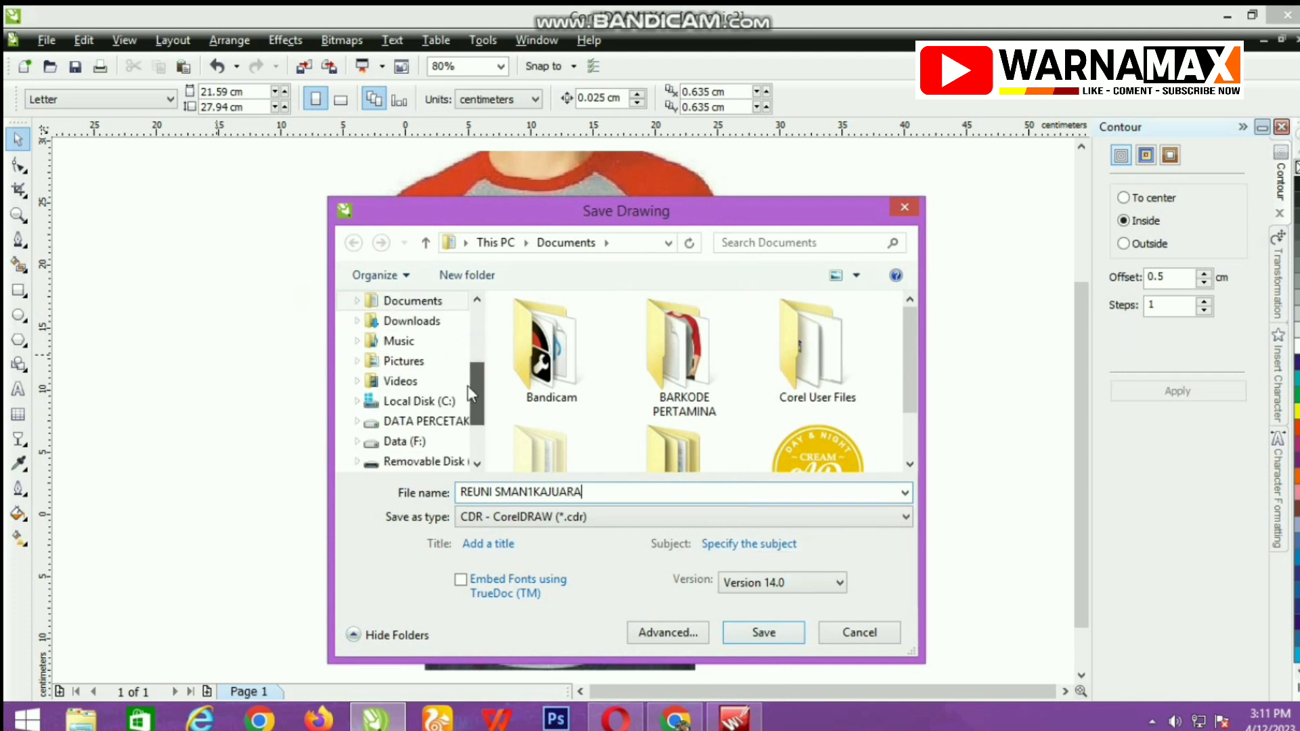
pyautogui.click(414, 442)
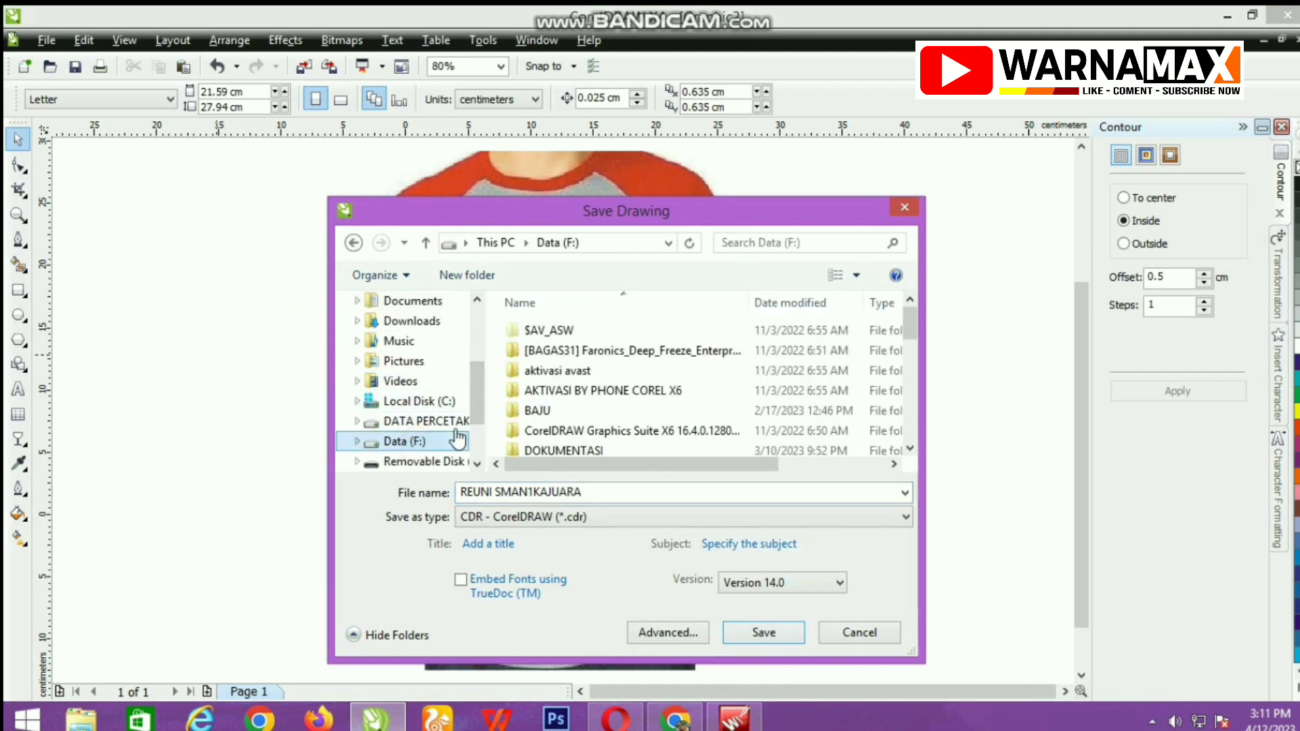
pyautogui.doubleClick(542, 410)
pyautogui.click(743, 635)
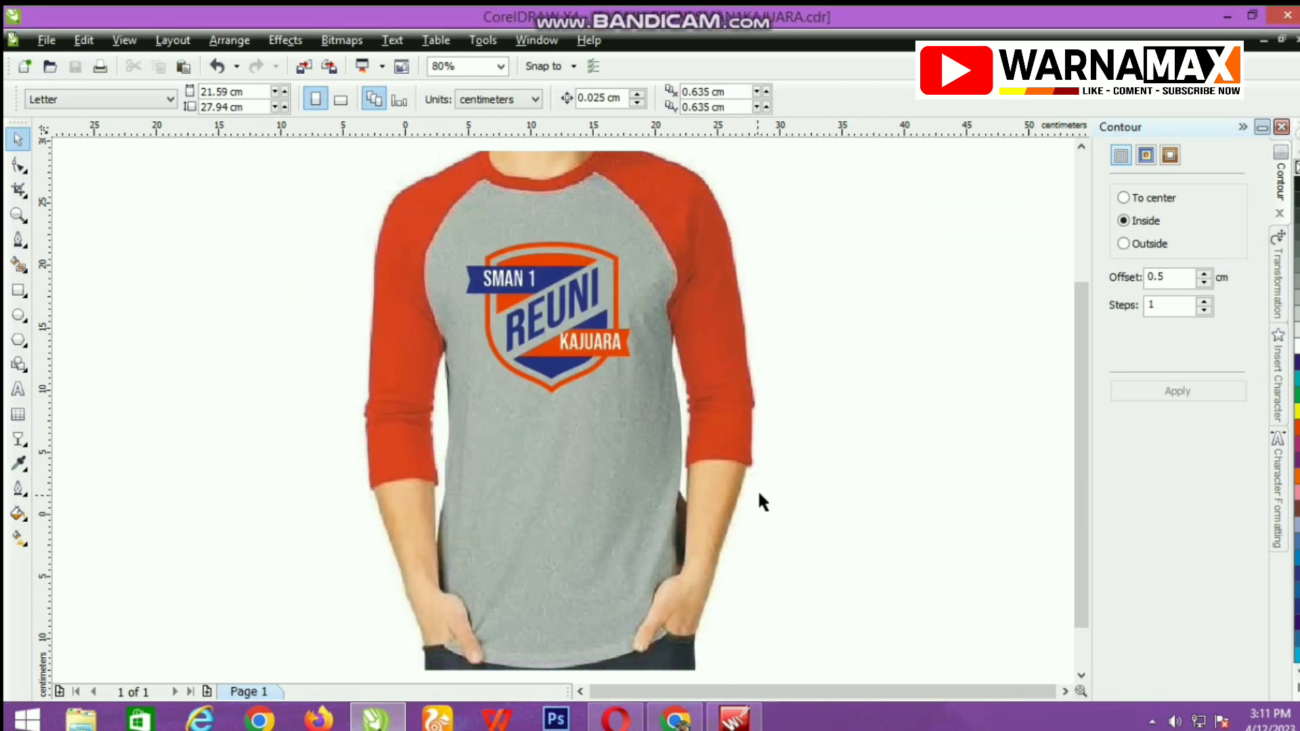
pyautogui.click(1151, 724)
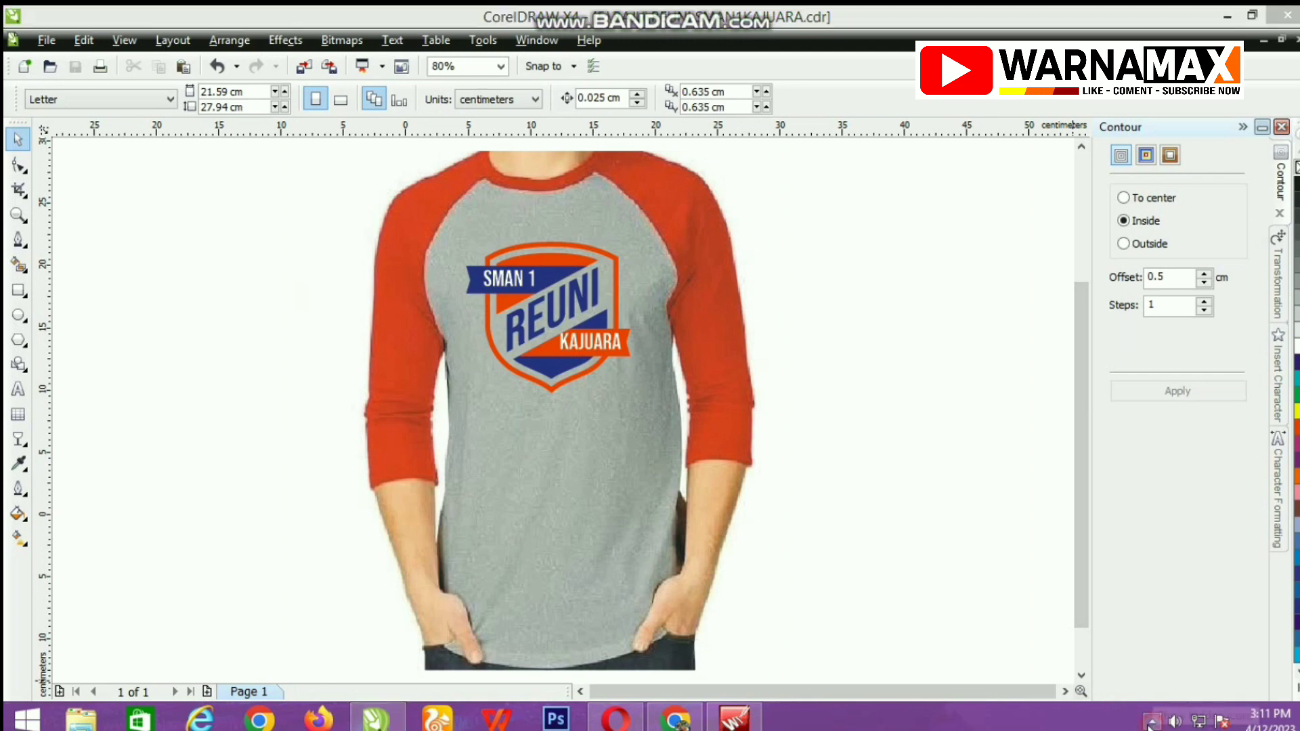